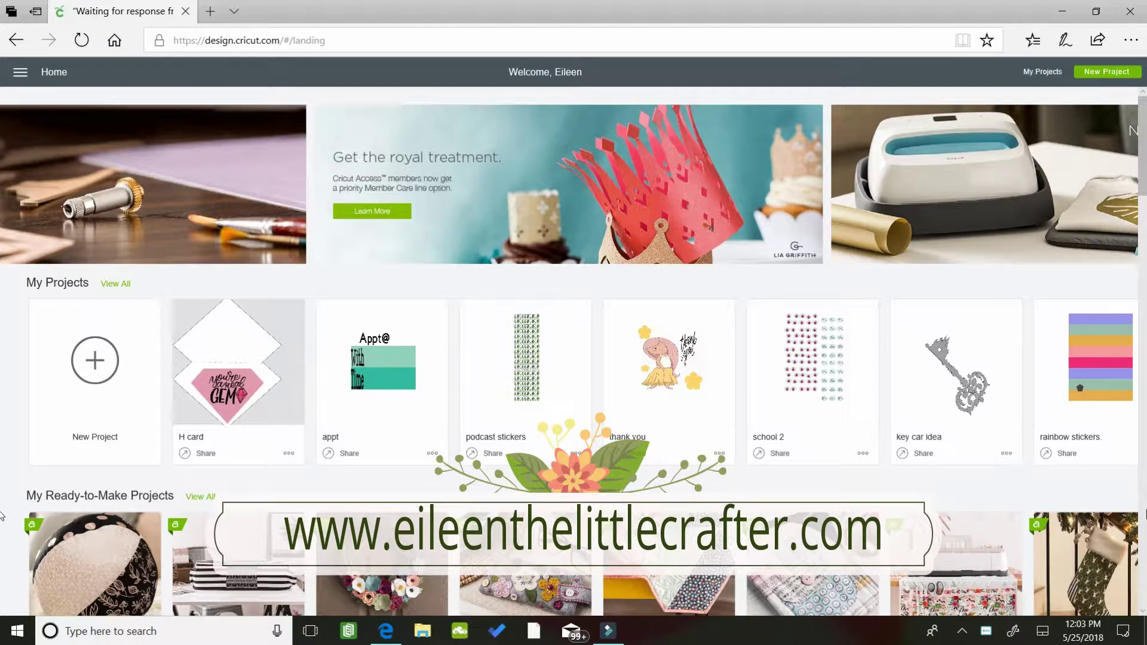
Step: Look through the project categories on the home page, from My Projects down to the Cricut Community Projects
{"action": "scroll", "coordinate": [2, 515], "scroll_direction": "down", "scroll_amount": 7}
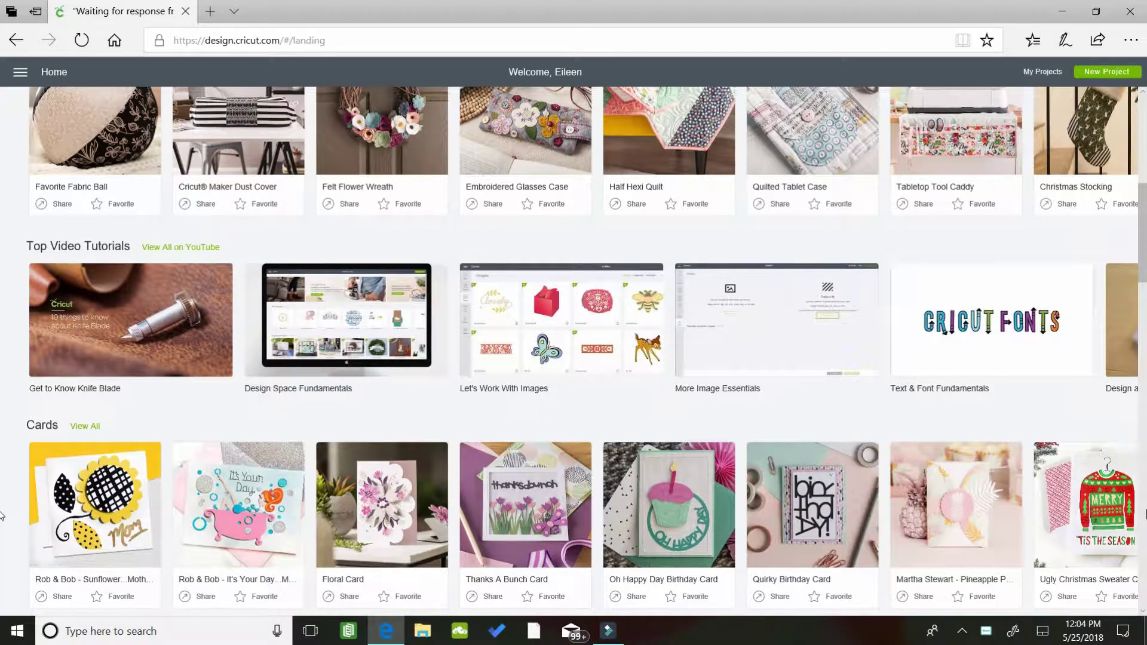
{"action": "scroll", "coordinate": [1, 515], "scroll_direction": "down", "scroll_amount": 8}
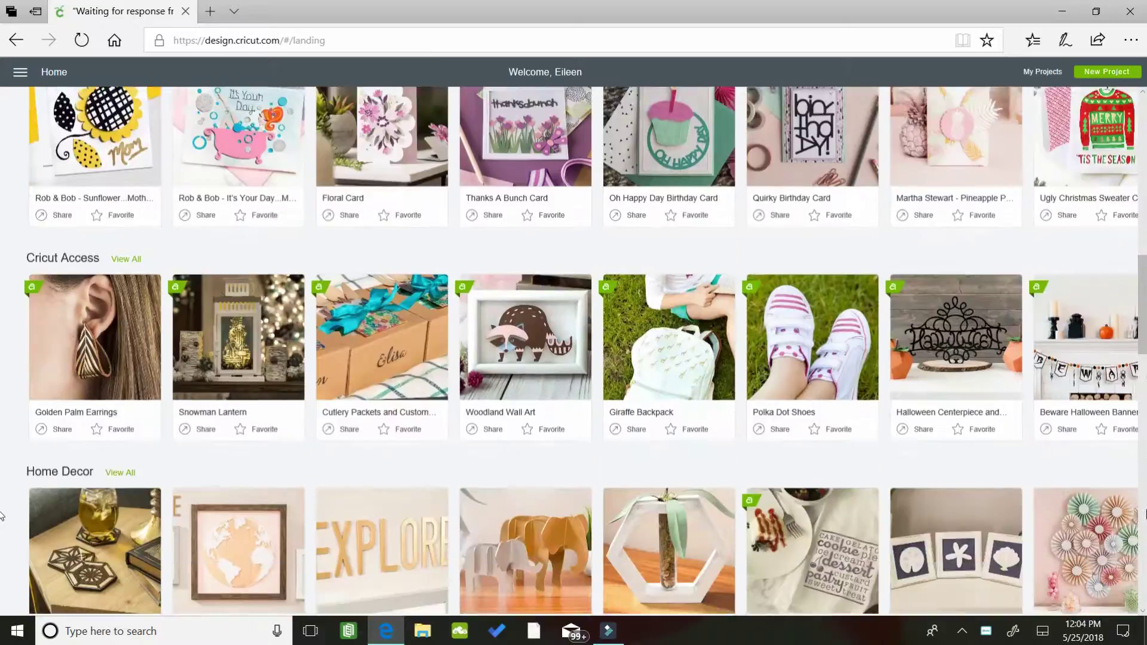
{"action": "scroll", "coordinate": [2, 514], "scroll_direction": "down", "scroll_amount": 8}
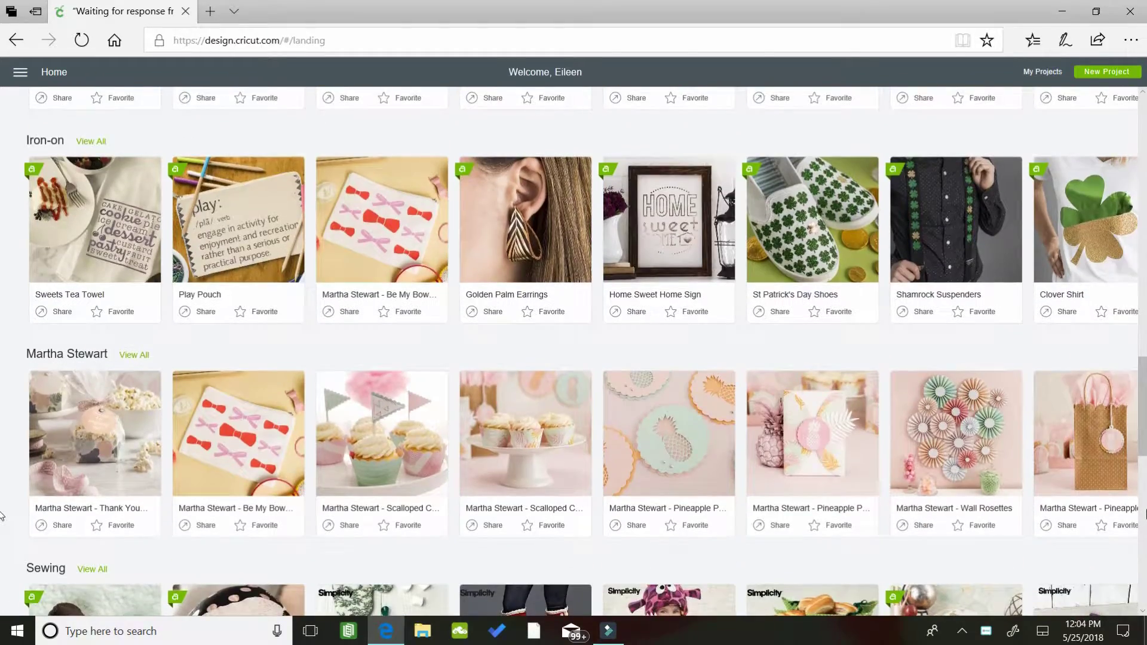
{"action": "scroll", "coordinate": [2, 515], "scroll_direction": "down", "scroll_amount": 8}
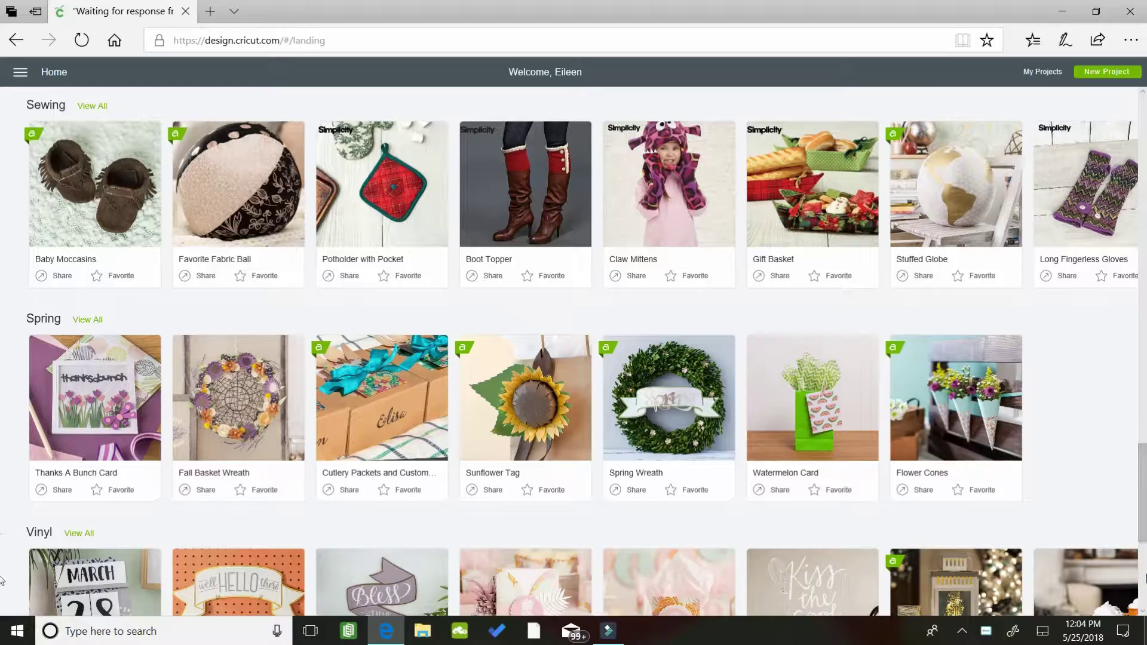
{"action": "scroll", "coordinate": [2, 515], "scroll_direction": "down", "scroll_amount": 6}
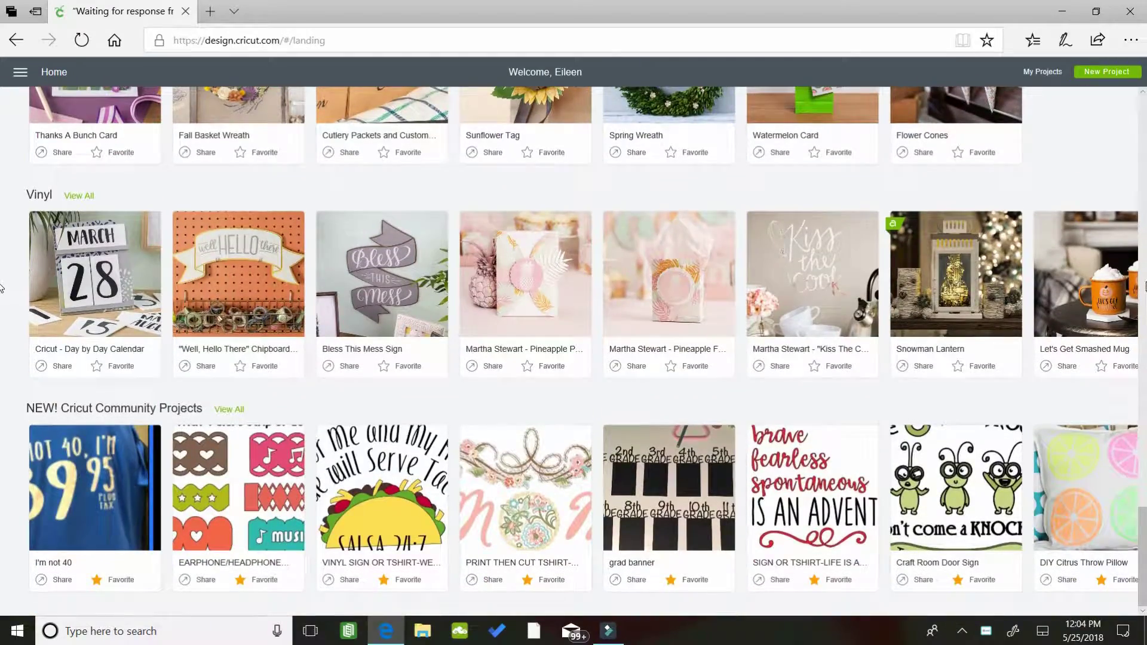
{"action": "scroll", "coordinate": [2, 288], "scroll_direction": "up", "scroll_amount": 8}
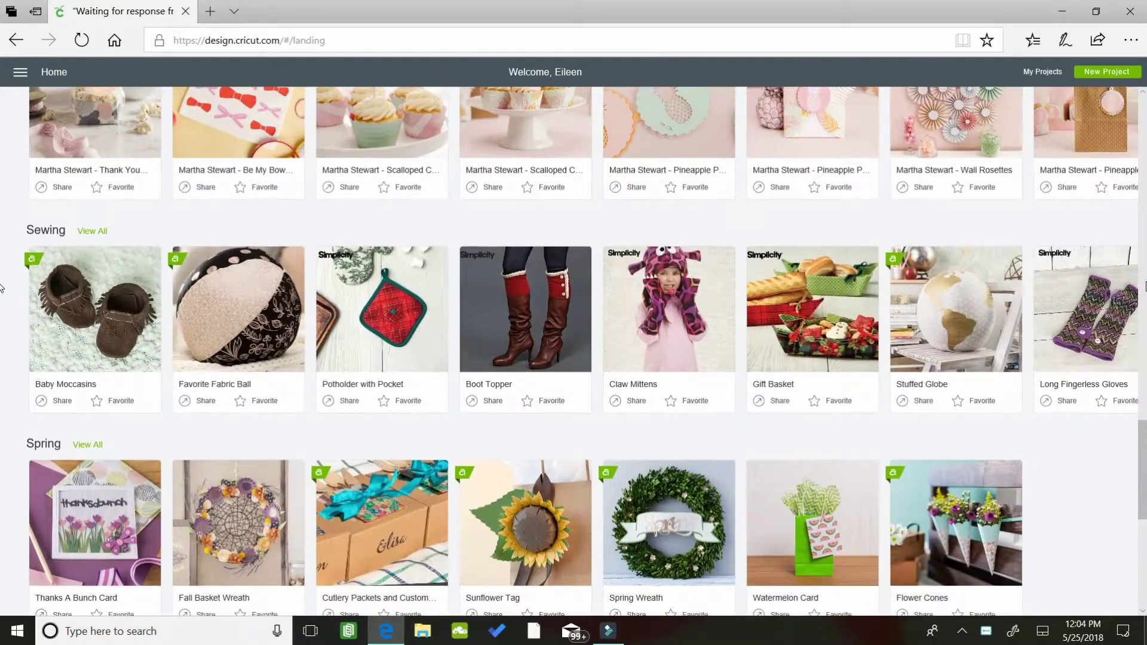
{"action": "scroll", "coordinate": [2, 288], "scroll_direction": "up", "scroll_amount": 8}
{"action": "scroll", "coordinate": [2, 288], "scroll_direction": "up", "scroll_amount": 8}
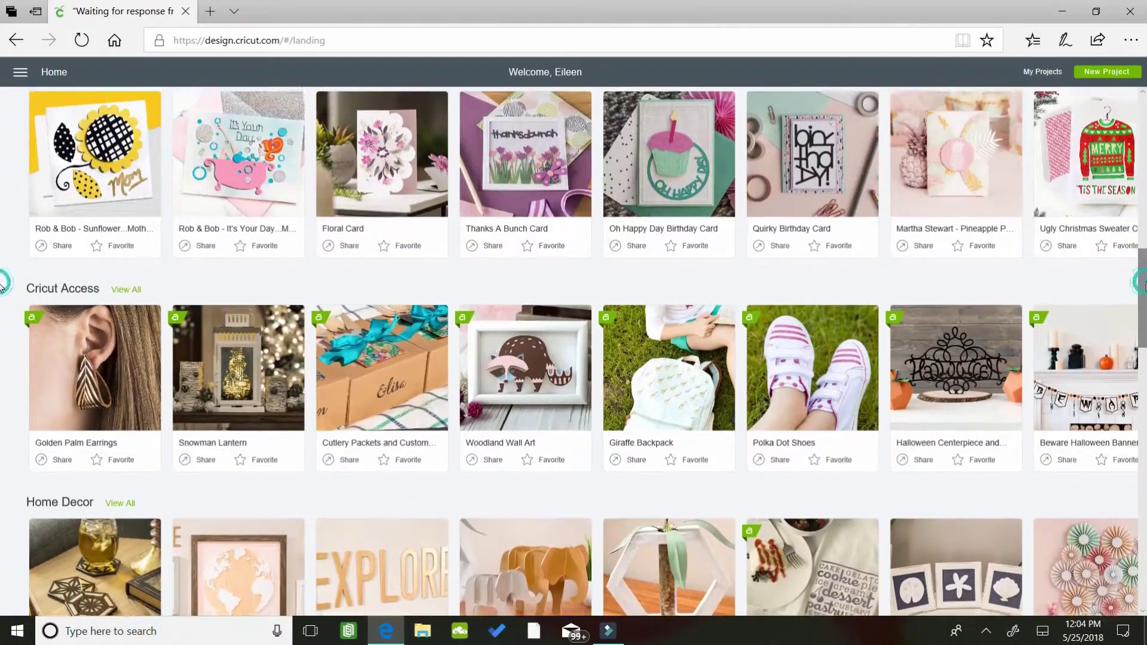
{"action": "scroll", "coordinate": [1, 207], "scroll_direction": "up", "scroll_amount": 7}
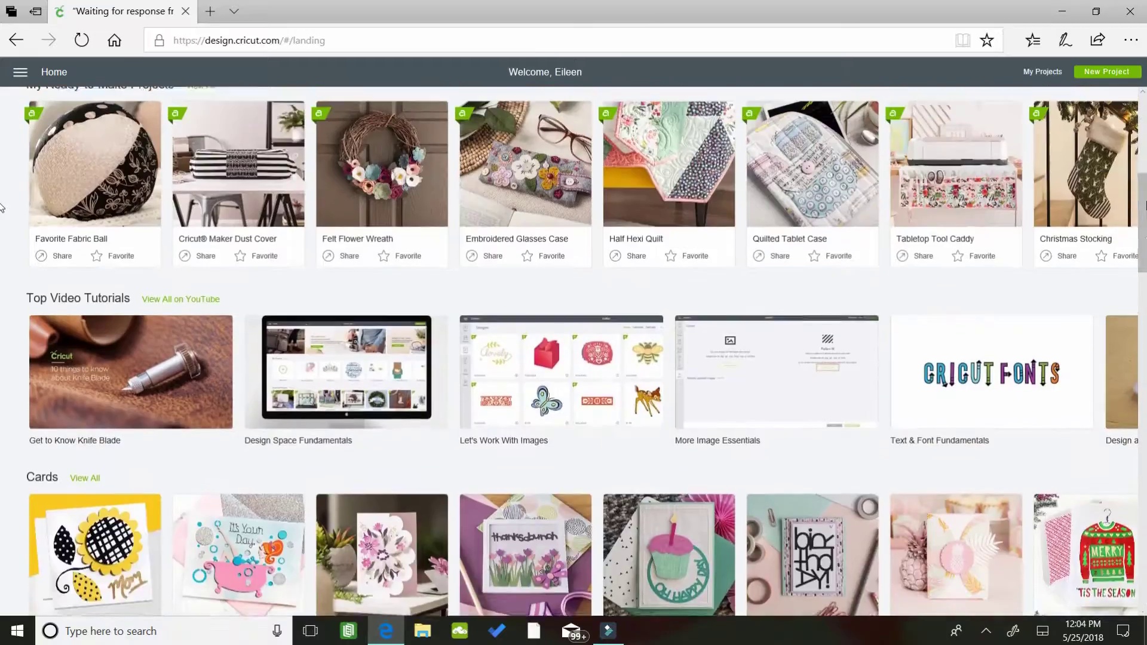
{"action": "scroll", "coordinate": [2, 207], "scroll_direction": "up", "scroll_amount": 1}
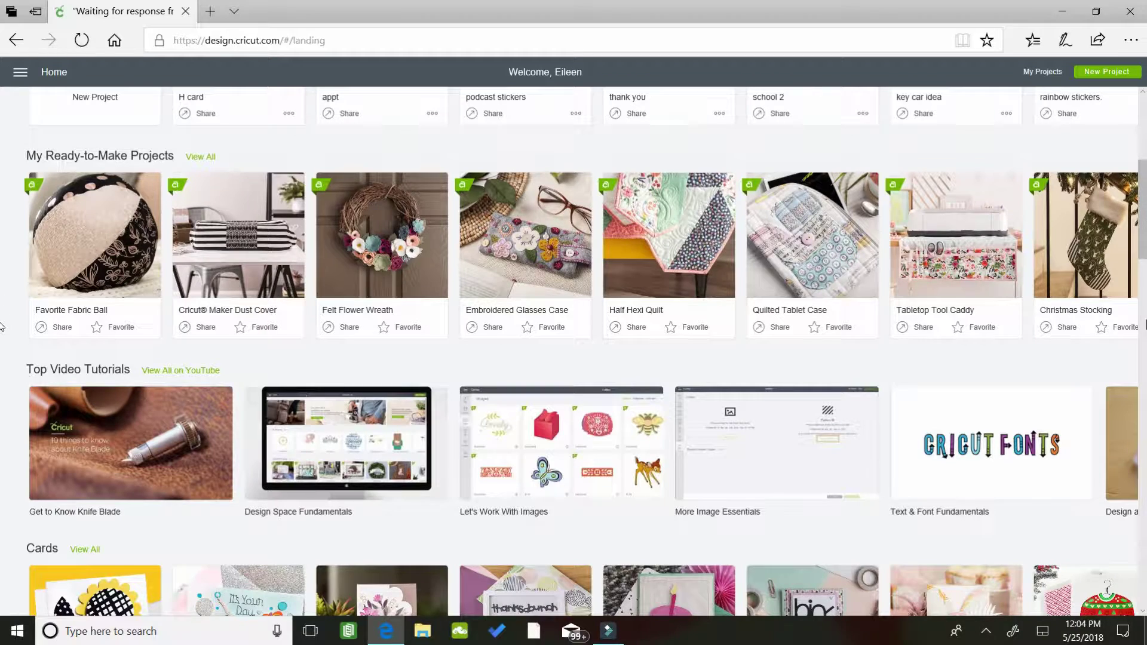
{"action": "scroll", "coordinate": [2, 347], "scroll_direction": "down", "scroll_amount": 8}
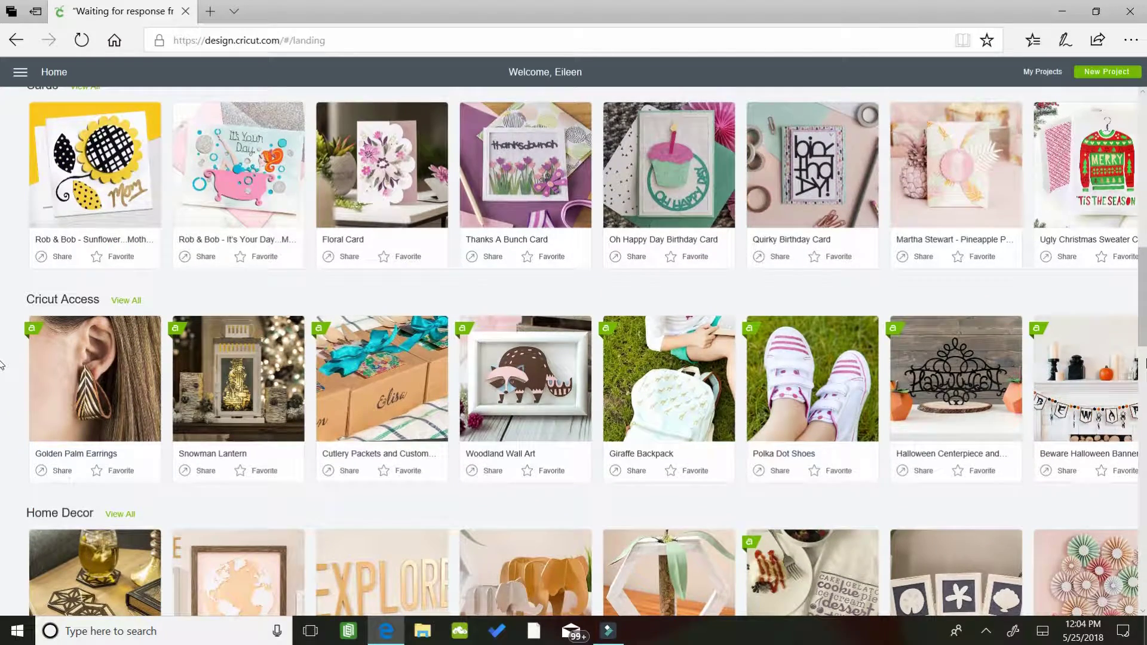
{"action": "scroll", "coordinate": [2, 427], "scroll_direction": "down", "scroll_amount": 8}
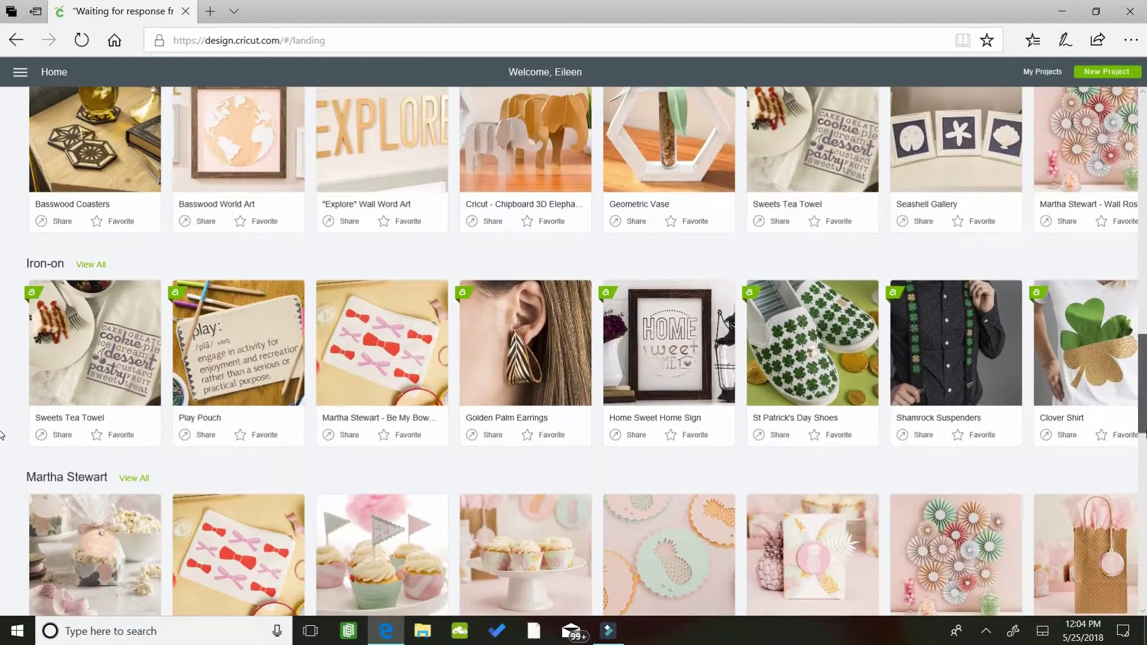
{"action": "scroll", "coordinate": [2, 501], "scroll_direction": "down", "scroll_amount": 8}
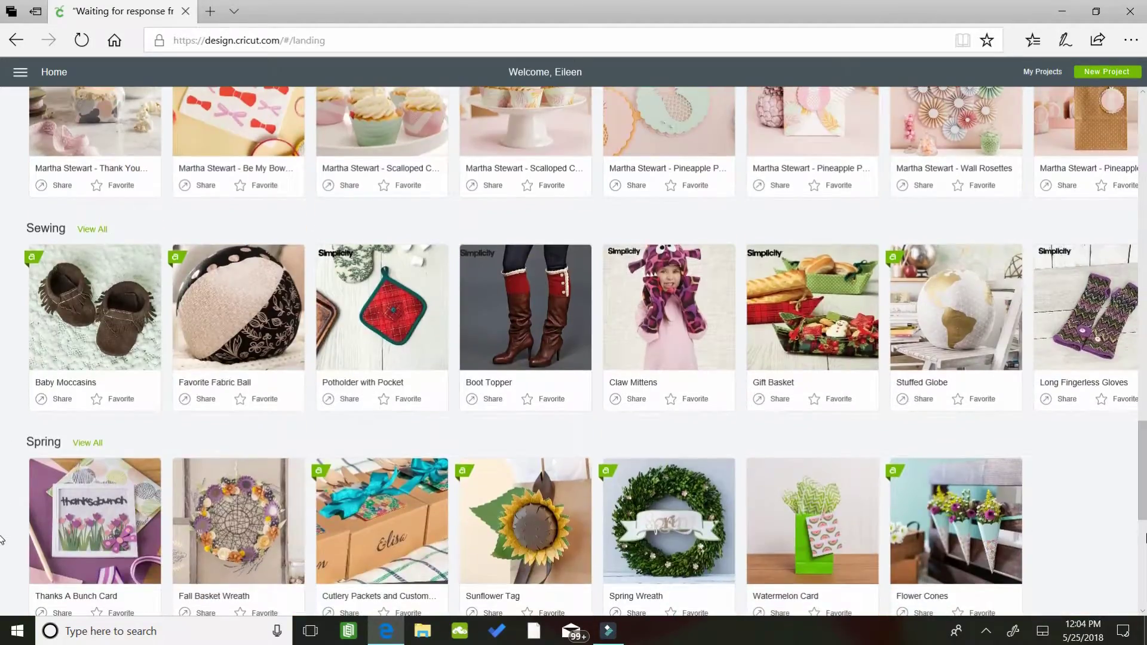
{"action": "scroll", "coordinate": [1, 541], "scroll_direction": "down", "scroll_amount": 8}
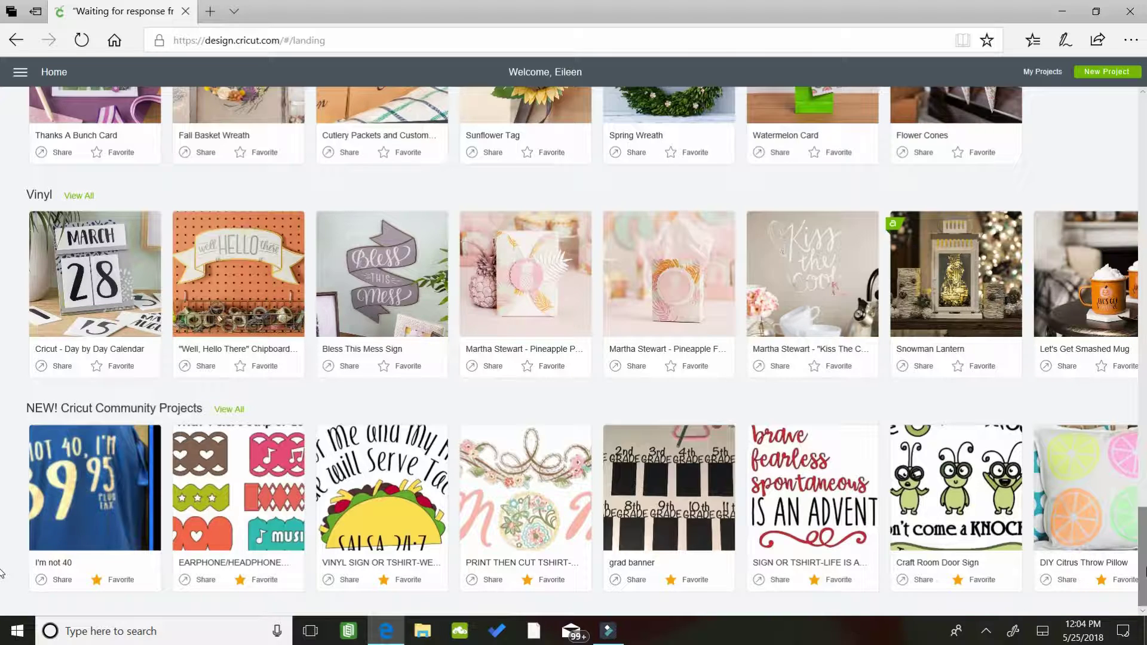
{"action": "scroll", "coordinate": [2, 572], "scroll_direction": "up", "scroll_amount": 15}
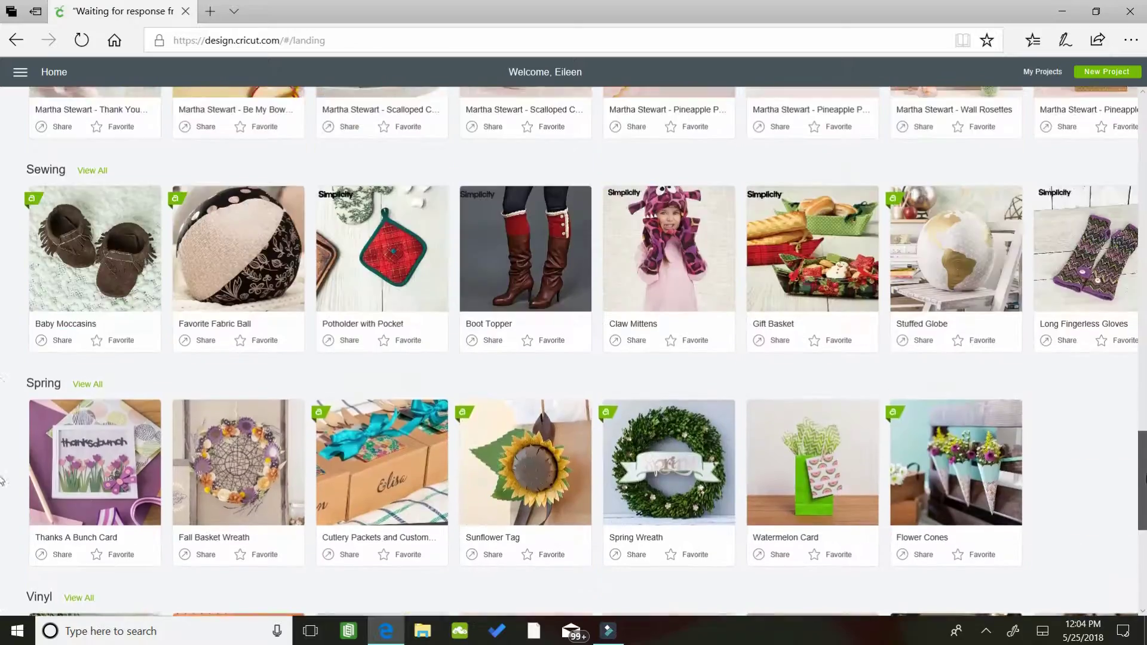
{"action": "scroll", "coordinate": [2, 366], "scroll_direction": "up", "scroll_amount": 15}
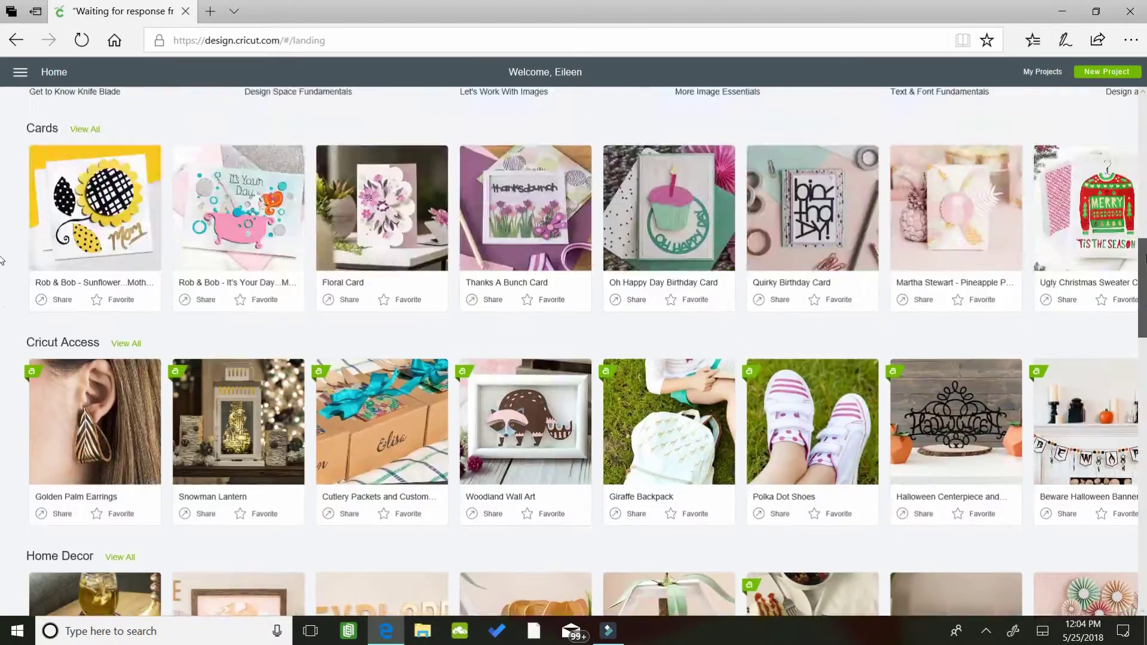
{"action": "scroll", "coordinate": [2, 194], "scroll_direction": "up", "scroll_amount": 3}
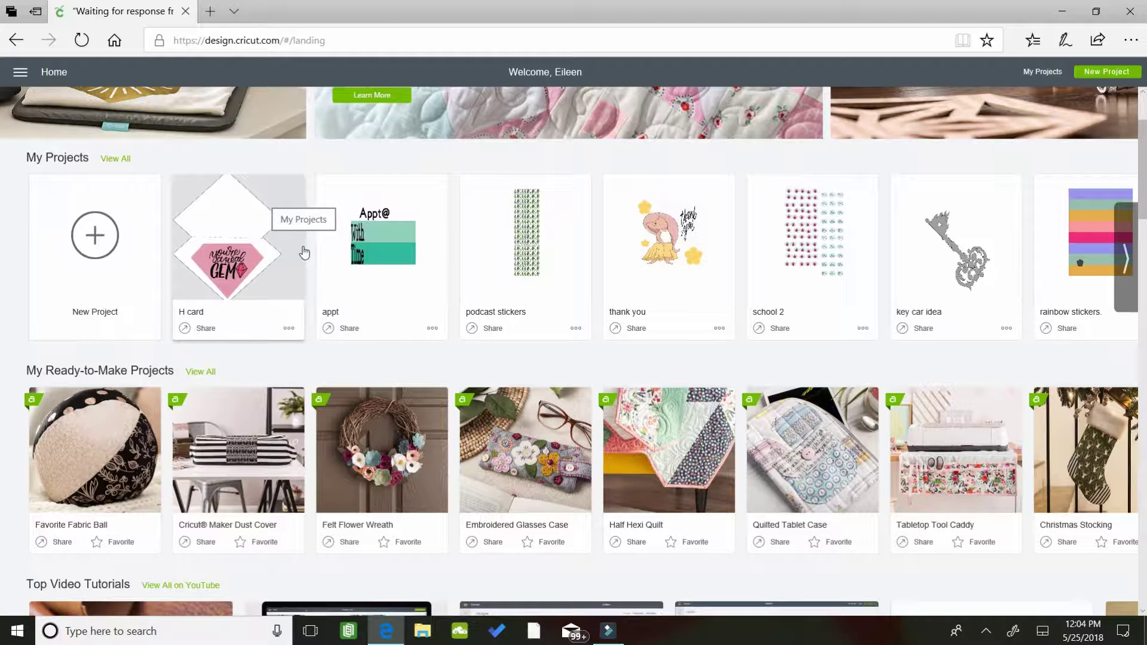
Step: Start a new blank project and search the image library for "gem"
{"action": "left_click", "coordinate": [99, 243]}
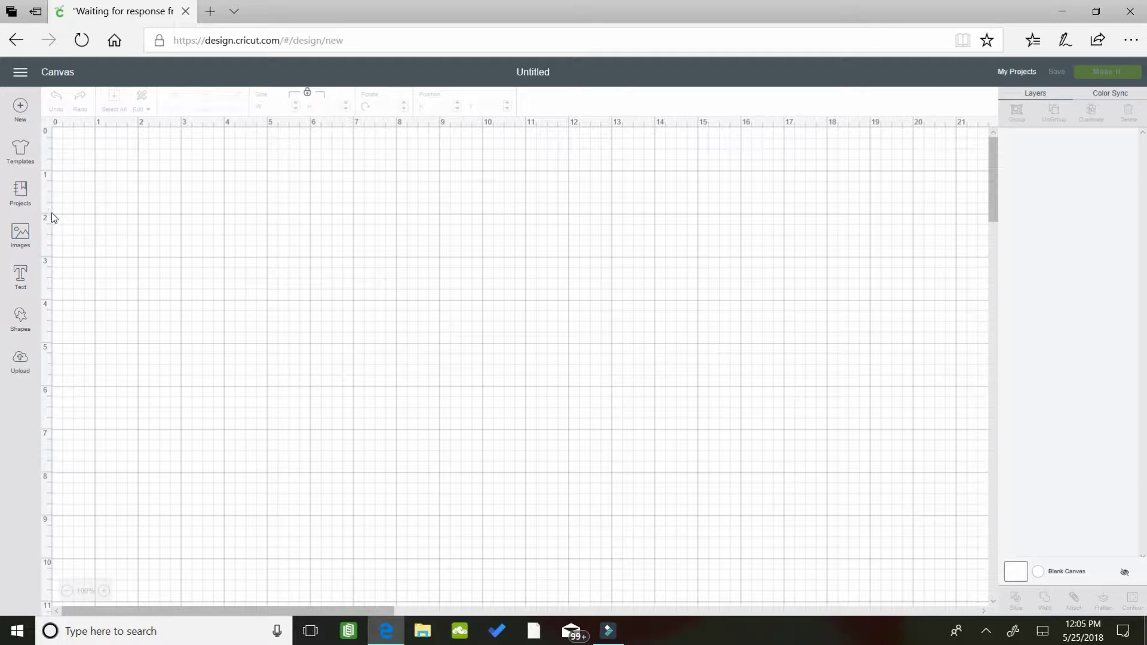
{"action": "left_click", "coordinate": [20, 232]}
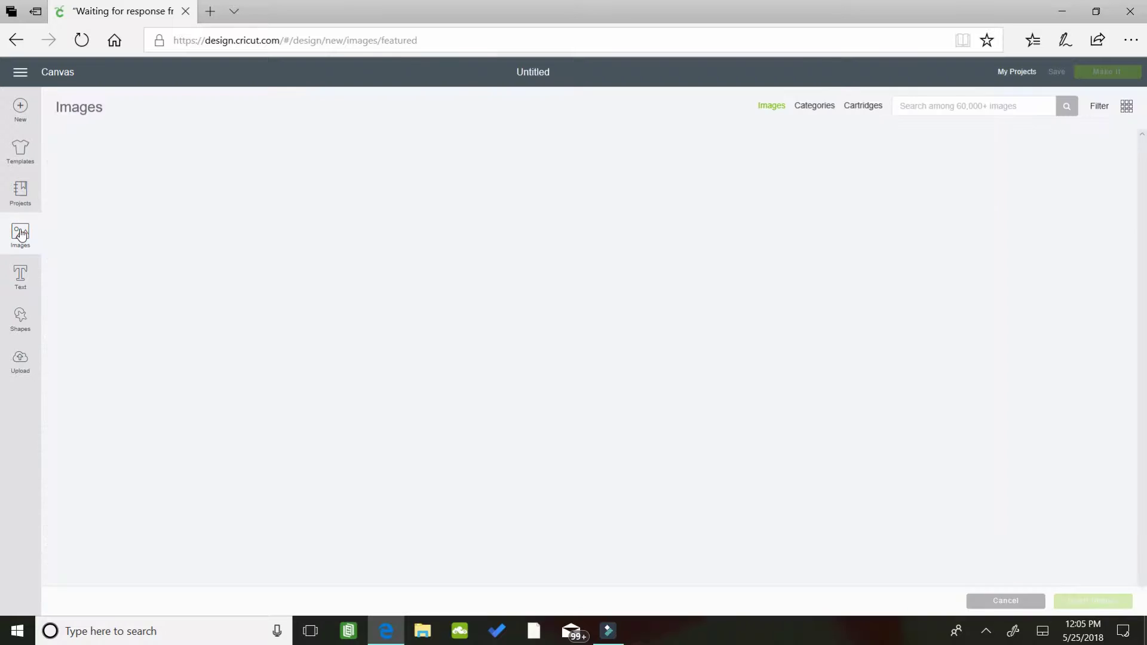
{"action": "left_click", "coordinate": [942, 107]}
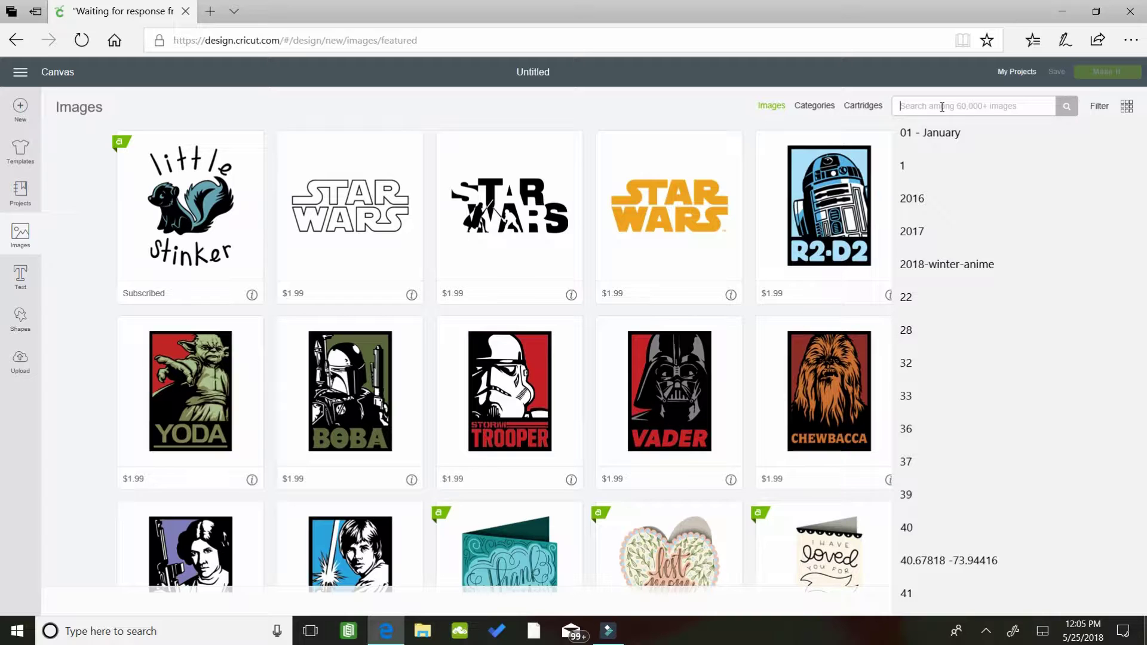
{"action": "type", "text": "gem"}
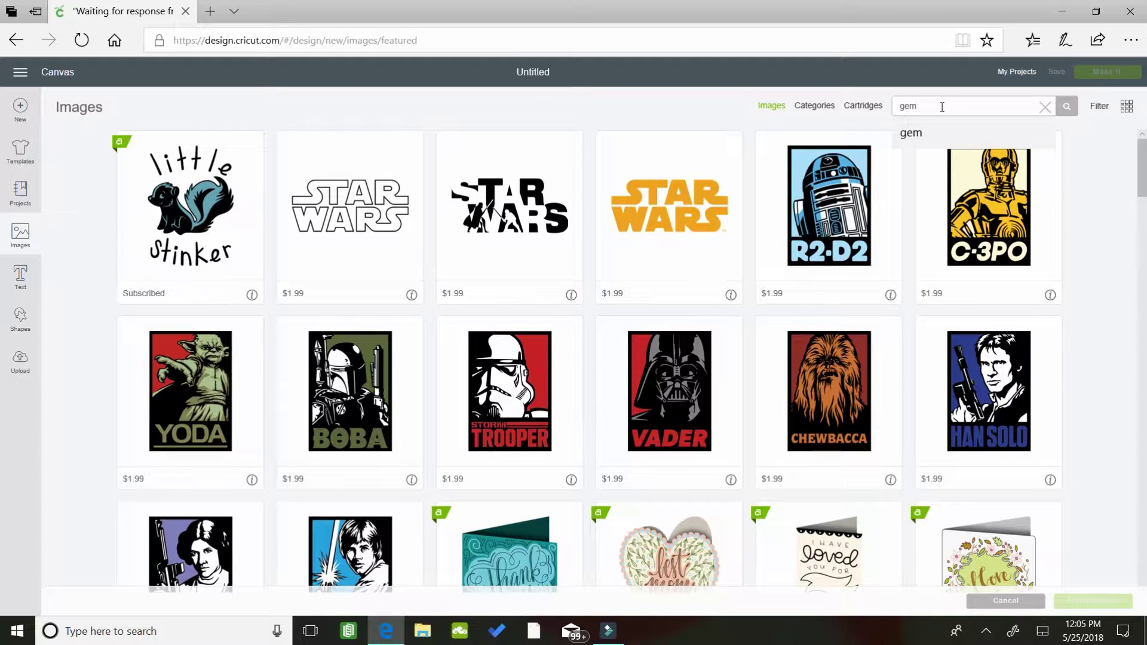
{"action": "key", "text": "Return"}
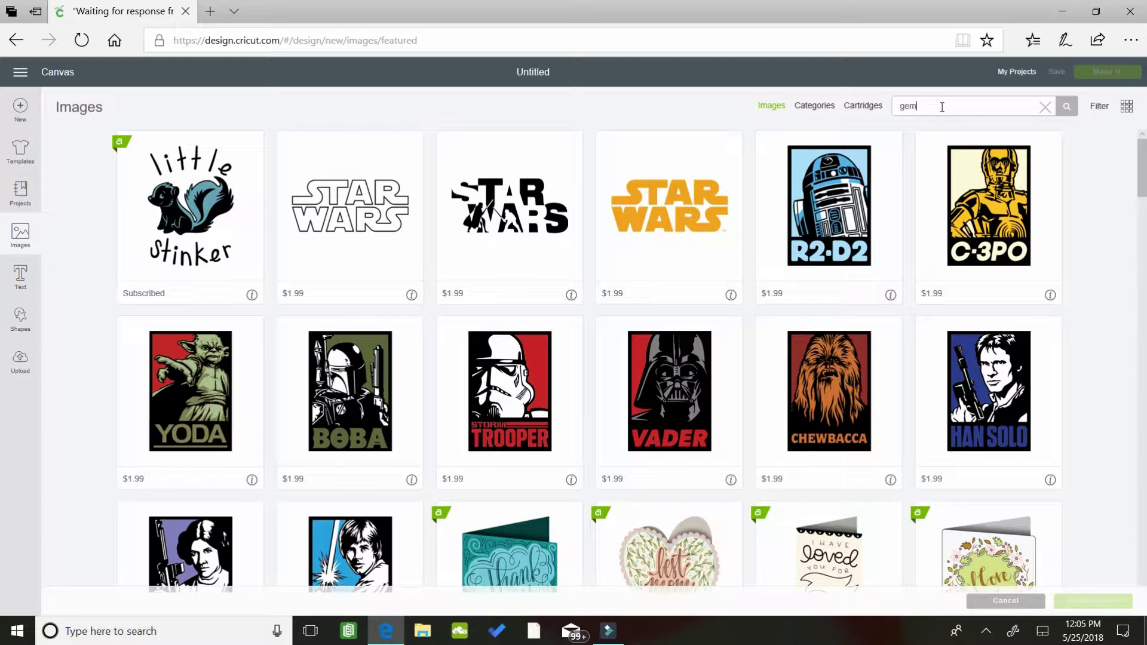
{"action": "left_click", "coordinate": [1066, 106]}
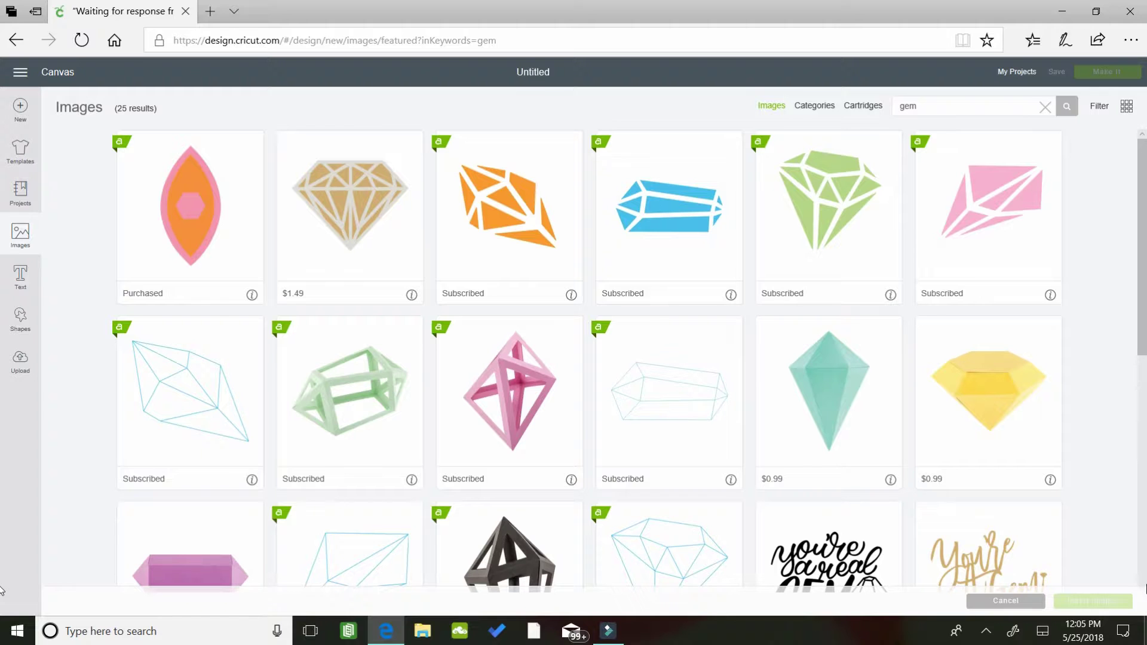
Step: Browse the gem images and select the solid light blue diamond for insertion
{"action": "left_click_drag", "start_coordinate": [1143, 307], "coordinate": [1143, 448]}
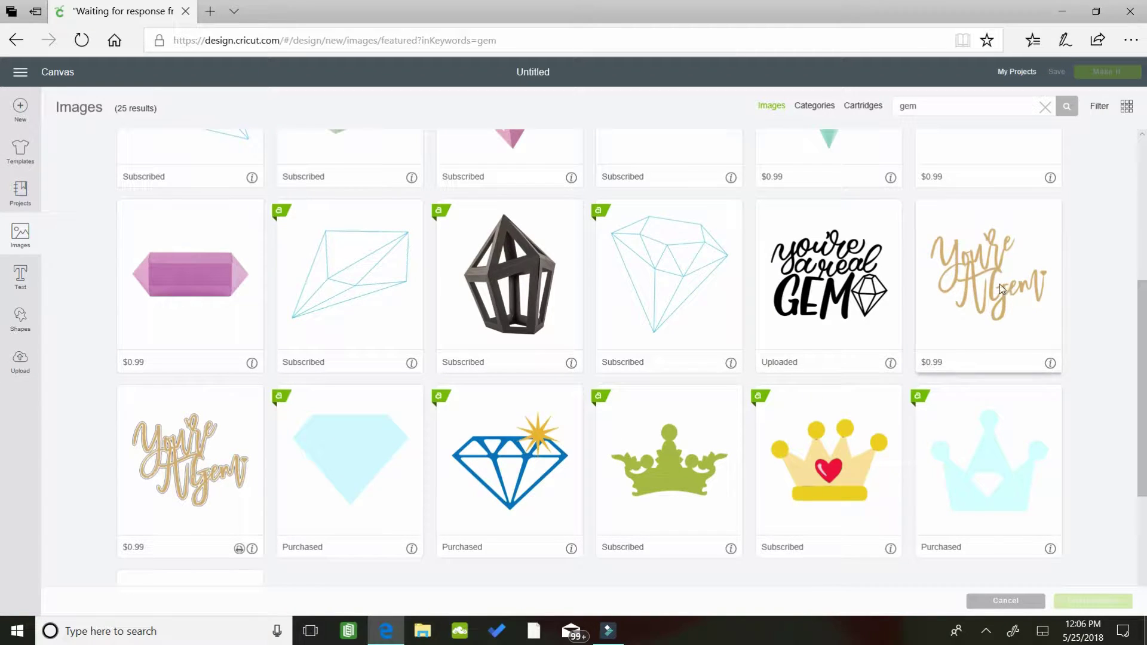
{"action": "left_click_drag", "start_coordinate": [1141, 342], "coordinate": [1133, 230]}
{"action": "scroll", "coordinate": [1138, 290], "scroll_direction": "up", "scroll_amount": 1}
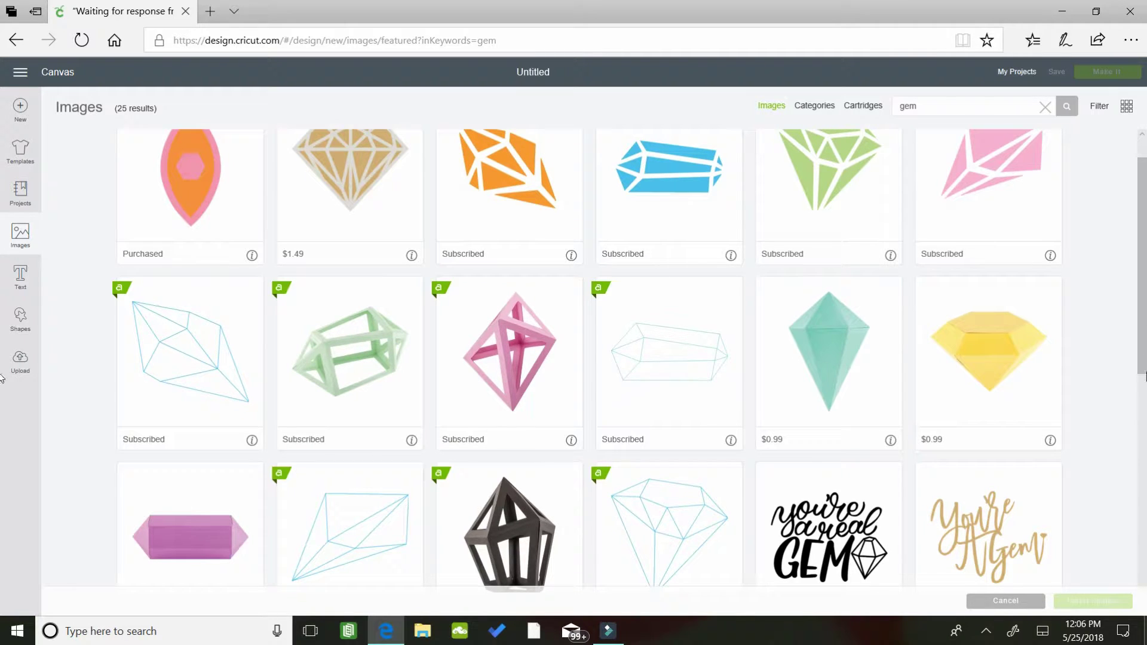
{"action": "left_click", "coordinate": [1142, 483]}
{"action": "left_click", "coordinate": [1142, 484]}
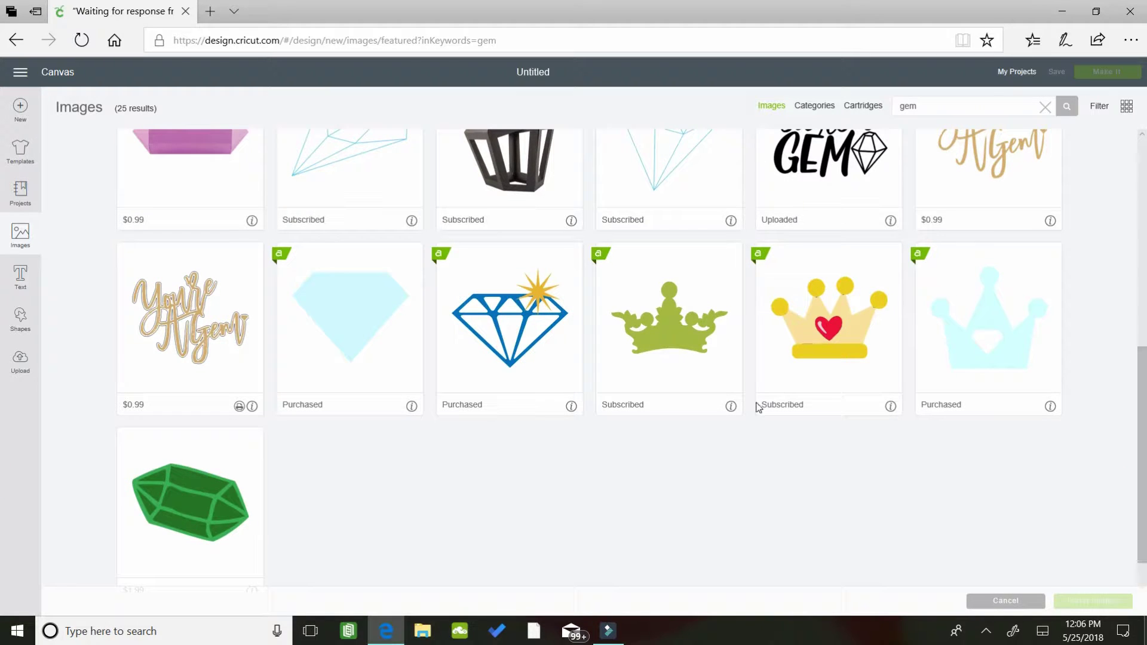
{"action": "left_click", "coordinate": [317, 297]}
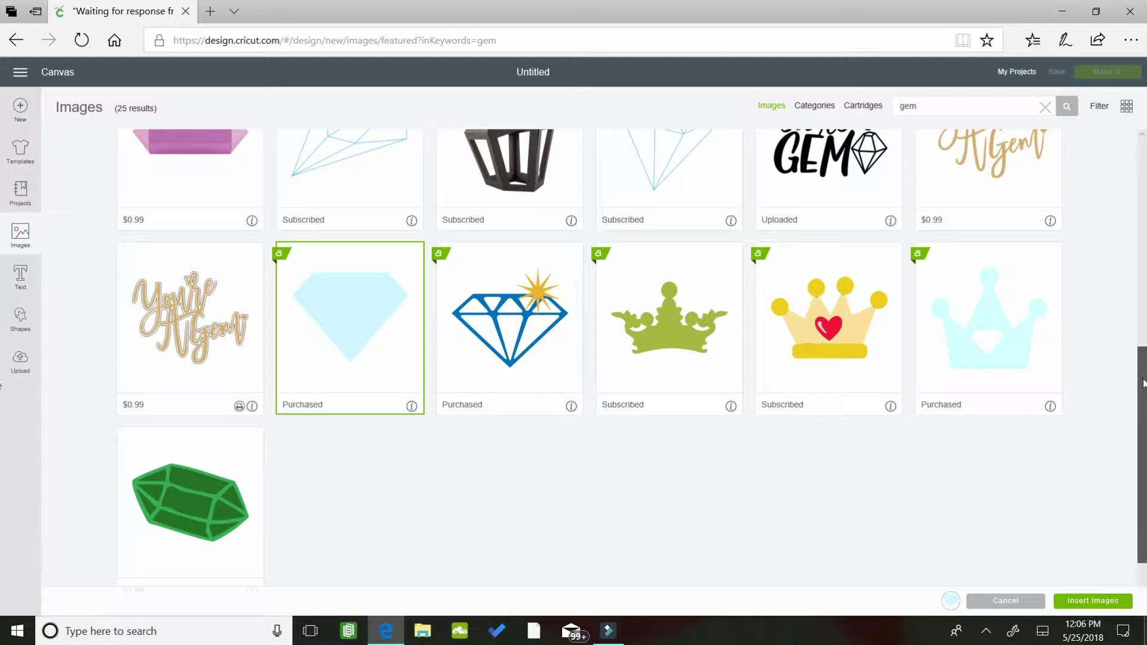
Step: Check the details of the Gem 3 - Draw image, add it to the selection and insert both images on the canvas
{"action": "scroll", "coordinate": [2, 300], "scroll_direction": "up", "scroll_amount": 3}
{"action": "scroll", "coordinate": [1, 300], "scroll_direction": "up", "scroll_amount": 2}
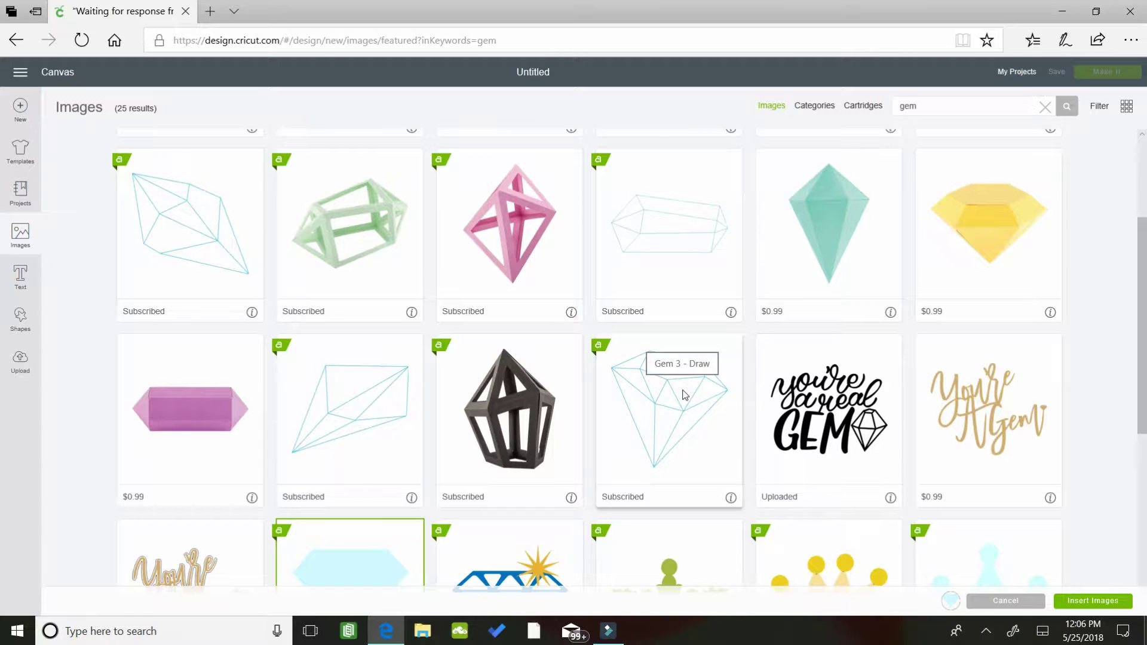
{"action": "left_click", "coordinate": [729, 500]}
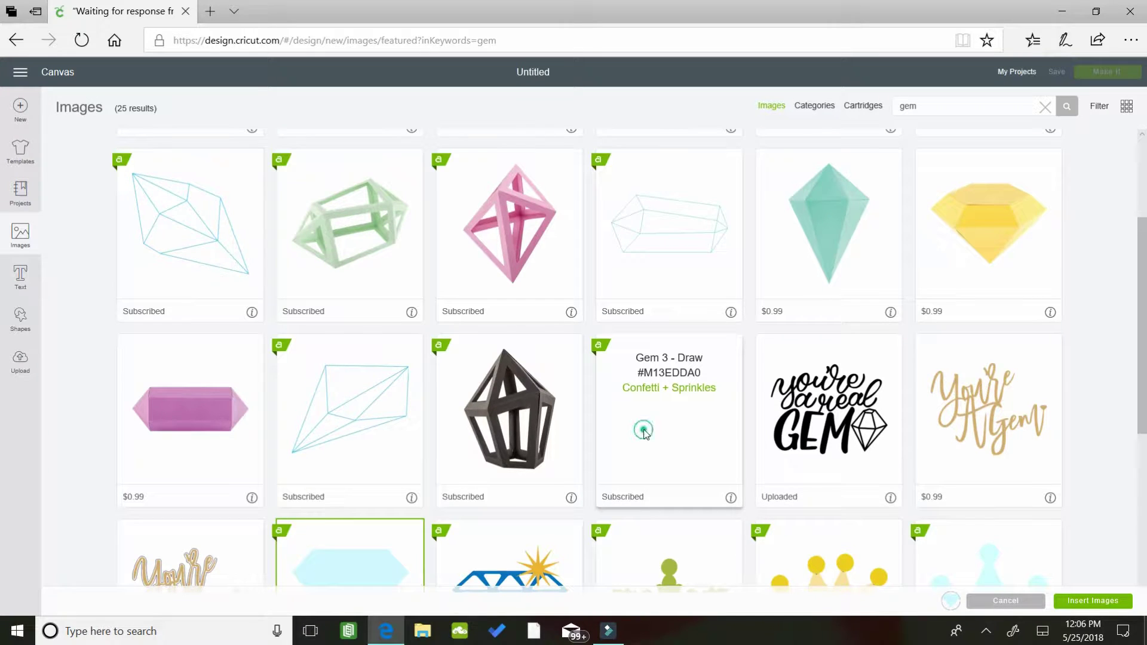
{"action": "left_click", "coordinate": [730, 498]}
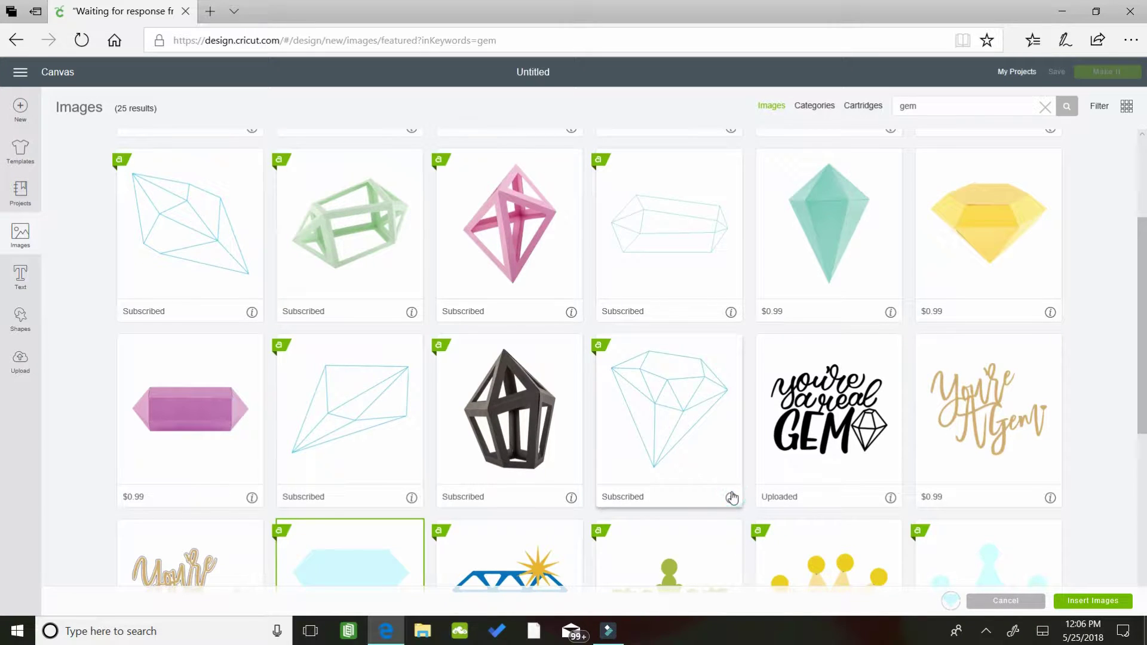
{"action": "left_click", "coordinate": [652, 386]}
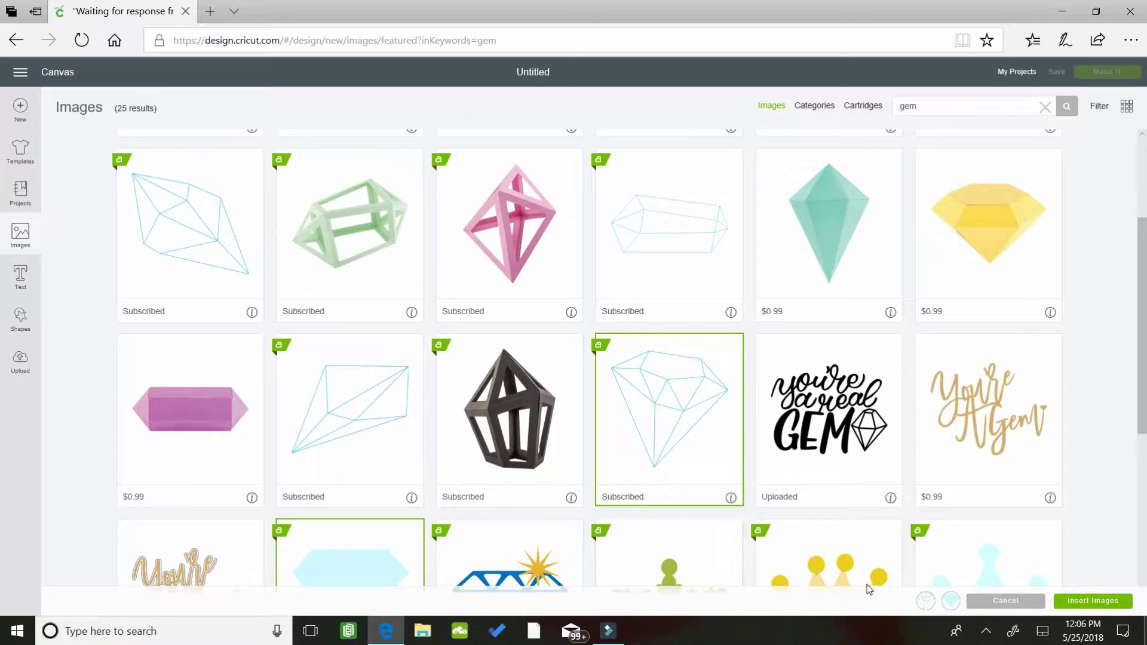
{"action": "mouse_move", "coordinate": [919, 607]}
{"action": "left_click", "coordinate": [1087, 601]}
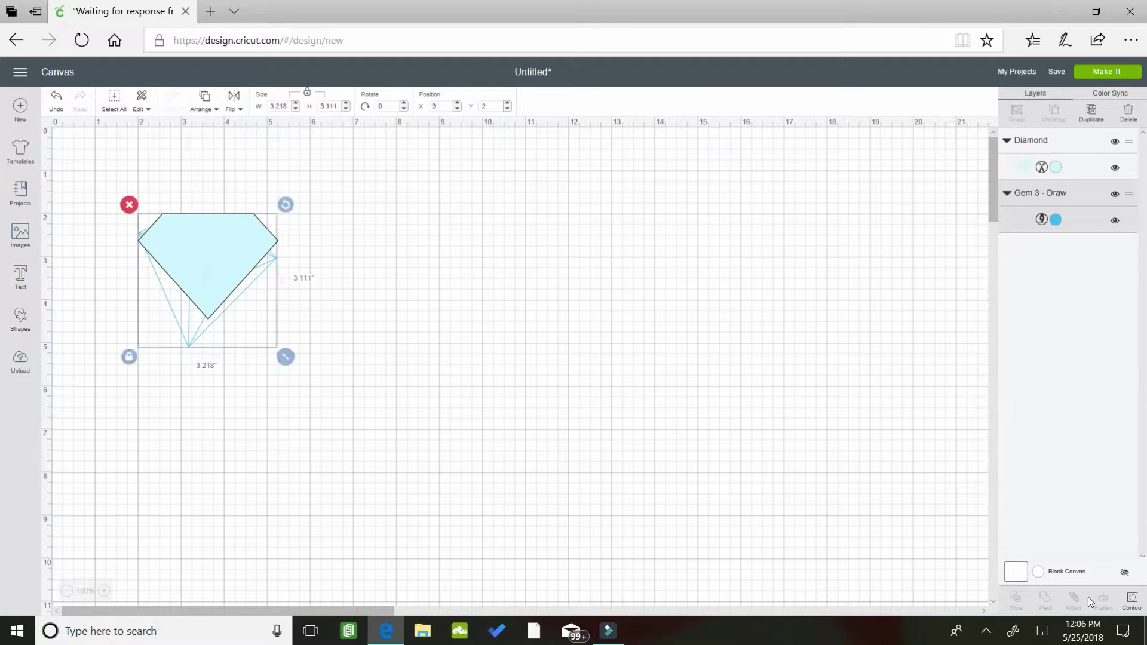
Step: Separate the two images, placing the diamond at about X 3.7, Y 3.7 and the gem drawing at about X 9.8, Y 2.5
{"action": "left_click_drag", "start_coordinate": [222, 258], "coordinate": [442, 293]}
{"action": "left_click", "coordinate": [201, 278]}
{"action": "mouse_move", "coordinate": [259, 286]}
{"action": "left_mouse_down"}
{"action": "mouse_move", "coordinate": [433, 315]}
{"action": "mouse_move", "coordinate": [450, 299]}
{"action": "left_mouse_up"}
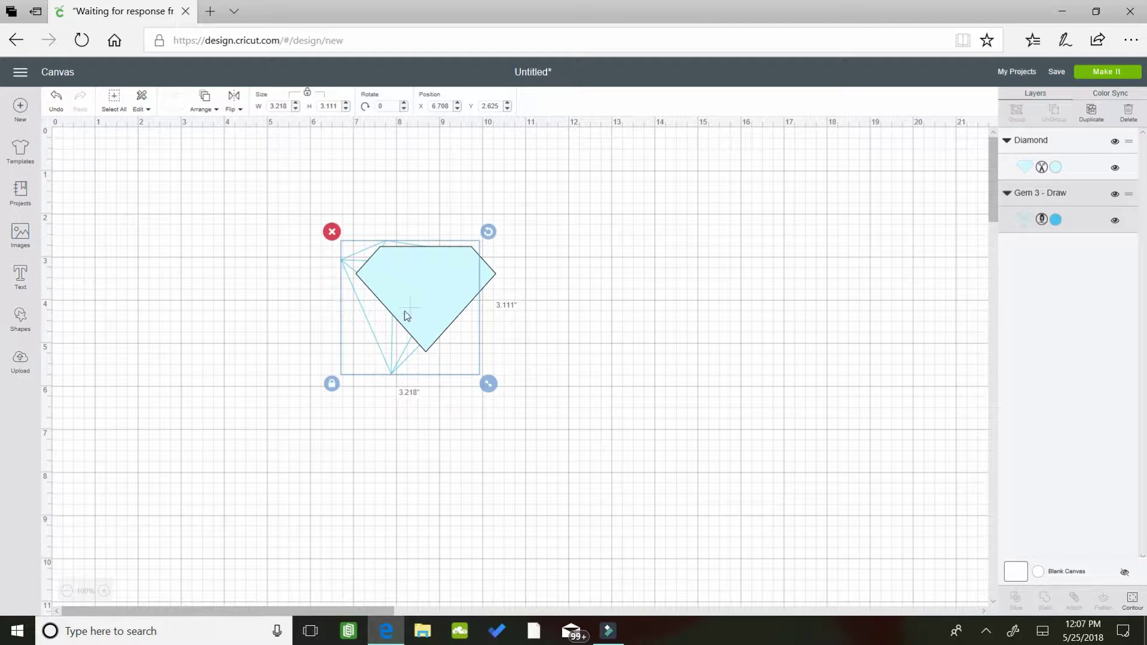
{"action": "mouse_move", "coordinate": [396, 332]}
{"action": "left_mouse_down"}
{"action": "mouse_move", "coordinate": [325, 357]}
{"action": "mouse_move", "coordinate": [208, 372]}
{"action": "left_mouse_up"}
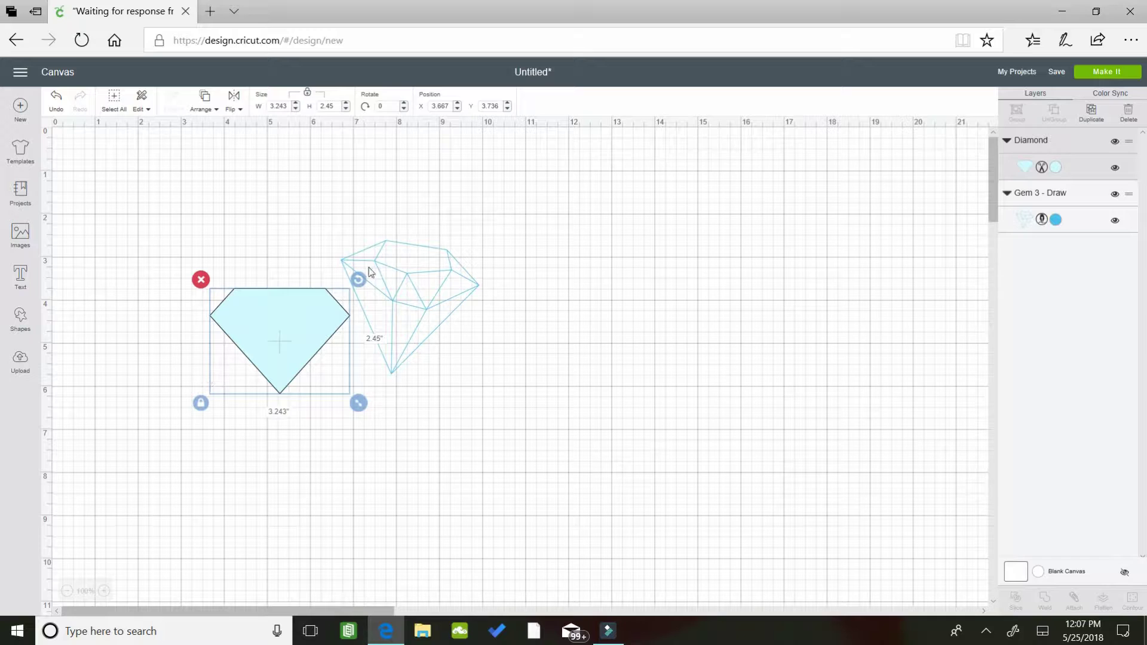
{"action": "left_click", "coordinate": [388, 274]}
{"action": "left_click_drag", "start_coordinate": [540, 275], "coordinate": [536, 267]}
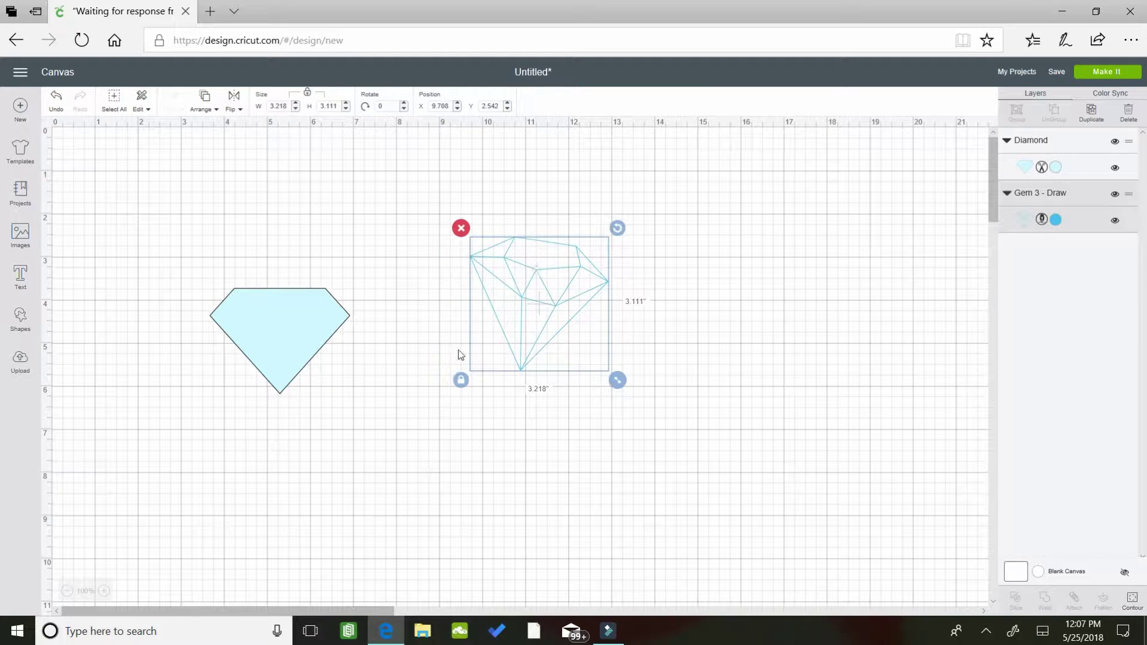
Step: Duplicate the gem drawing and place the copy beside the original at about X 14.25, Y 2.6
{"action": "right_click", "coordinate": [535, 316]}
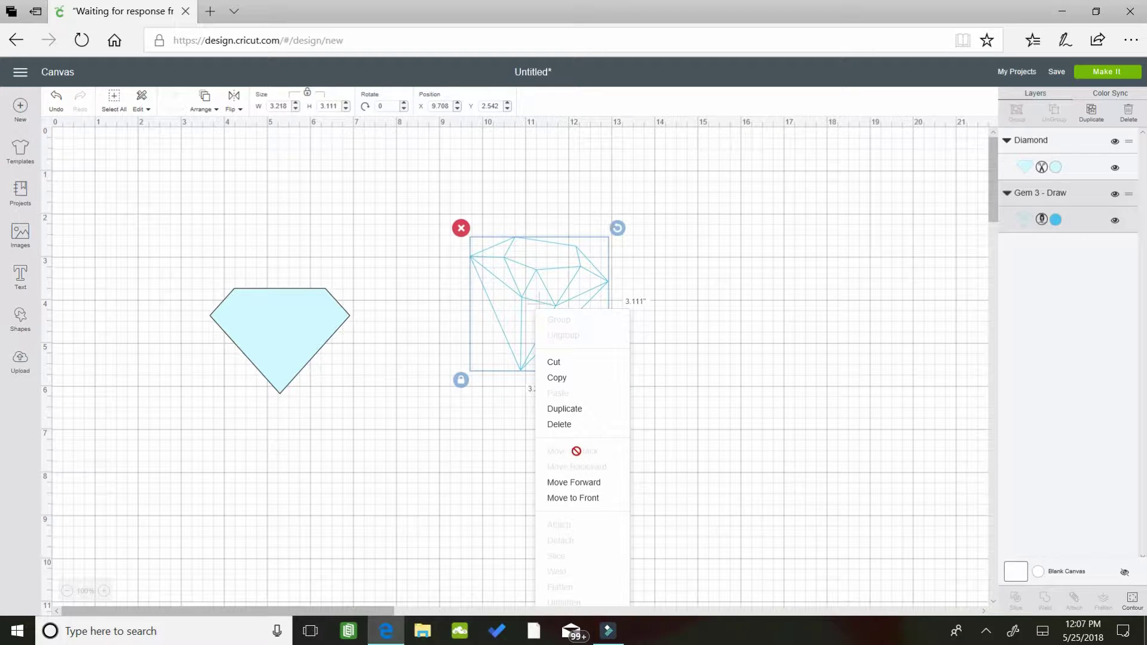
{"action": "left_click", "coordinate": [572, 411]}
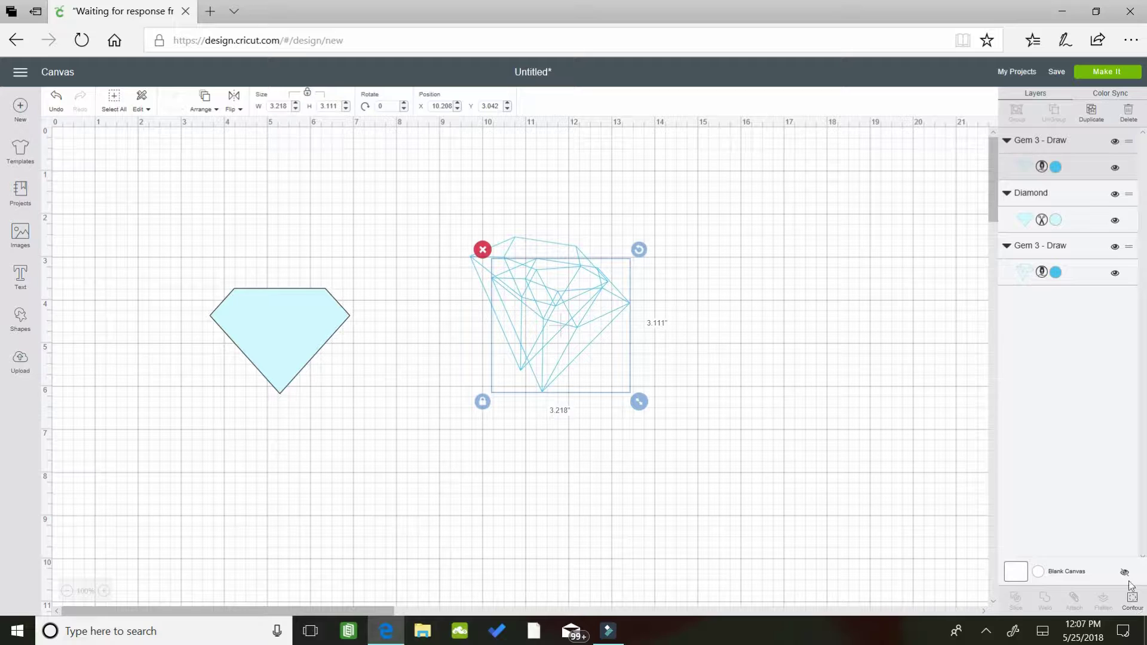
{"action": "left_click_drag", "start_coordinate": [568, 330], "coordinate": [740, 317]}
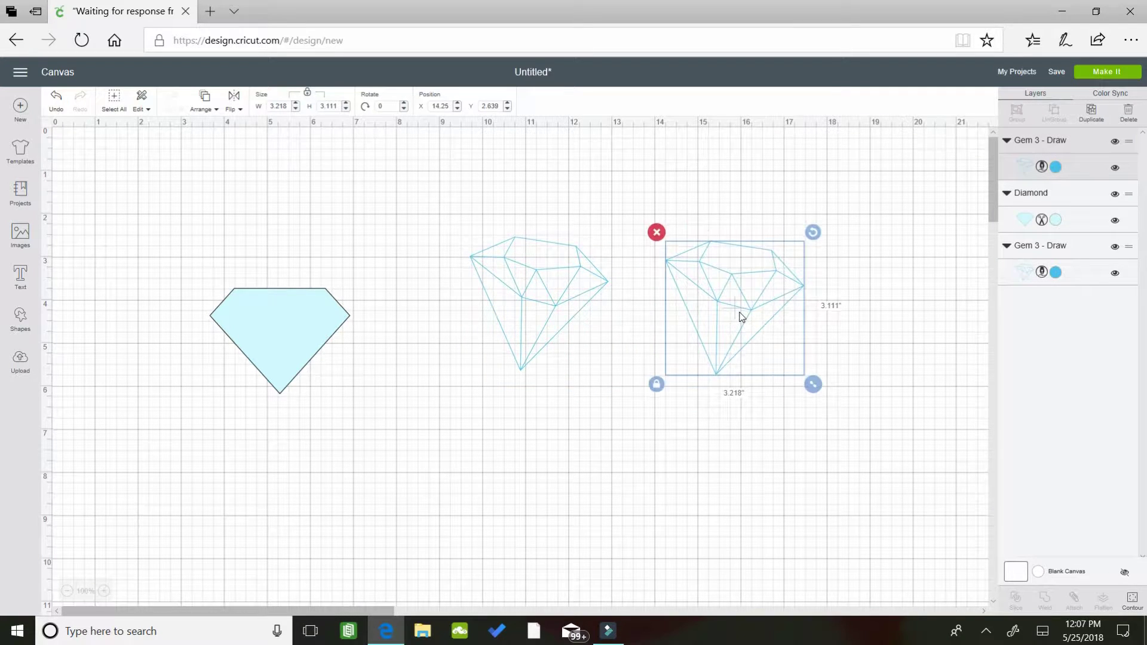
Step: Use Contour on the gem copy to hide all three sets of inner facet lines, keeping only the outer outline
{"action": "right_click", "coordinate": [740, 317]}
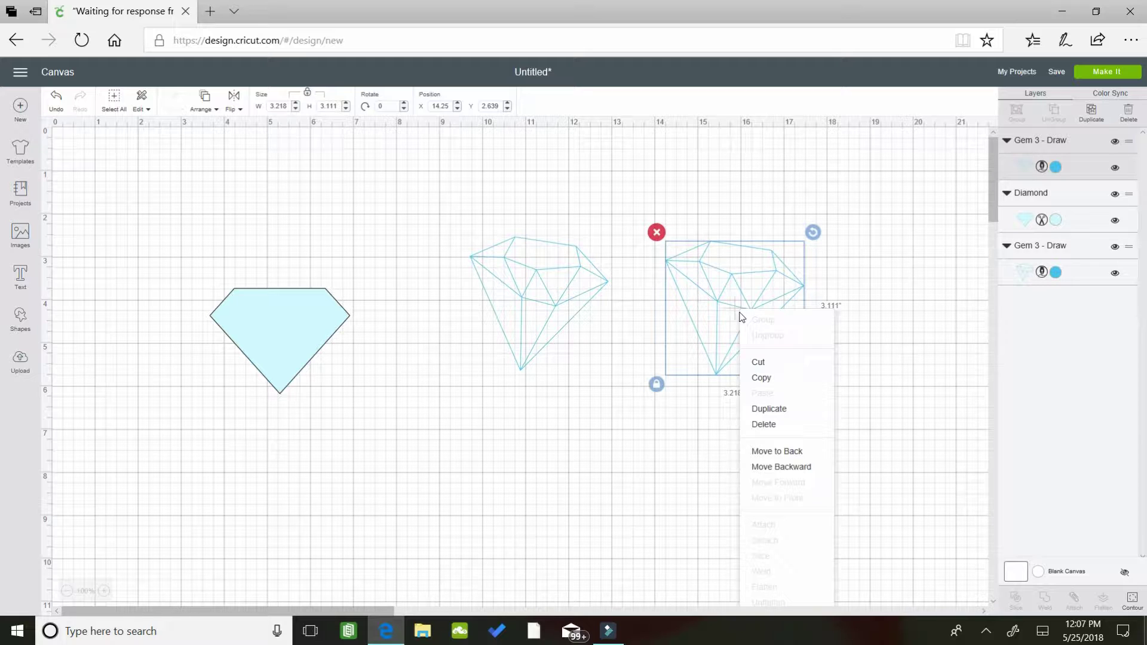
{"action": "left_click", "coordinate": [1133, 602]}
{"action": "left_click", "coordinate": [1133, 602]}
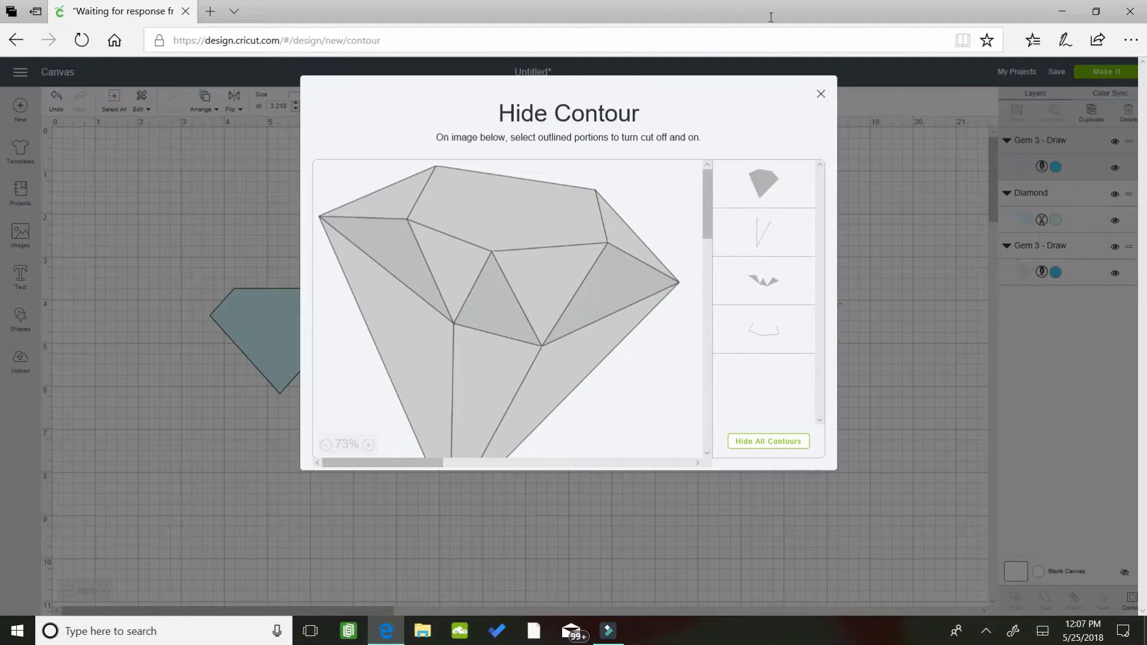
{"action": "left_click", "coordinate": [751, 232]}
{"action": "left_click", "coordinate": [768, 342]}
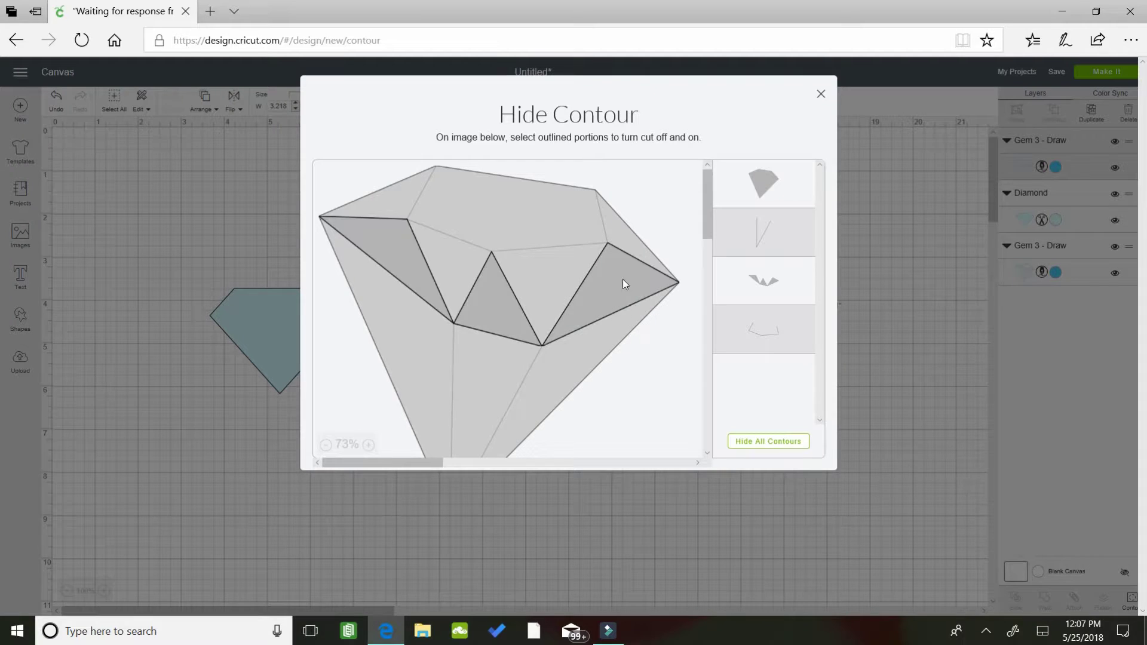
{"action": "left_click", "coordinate": [640, 260]}
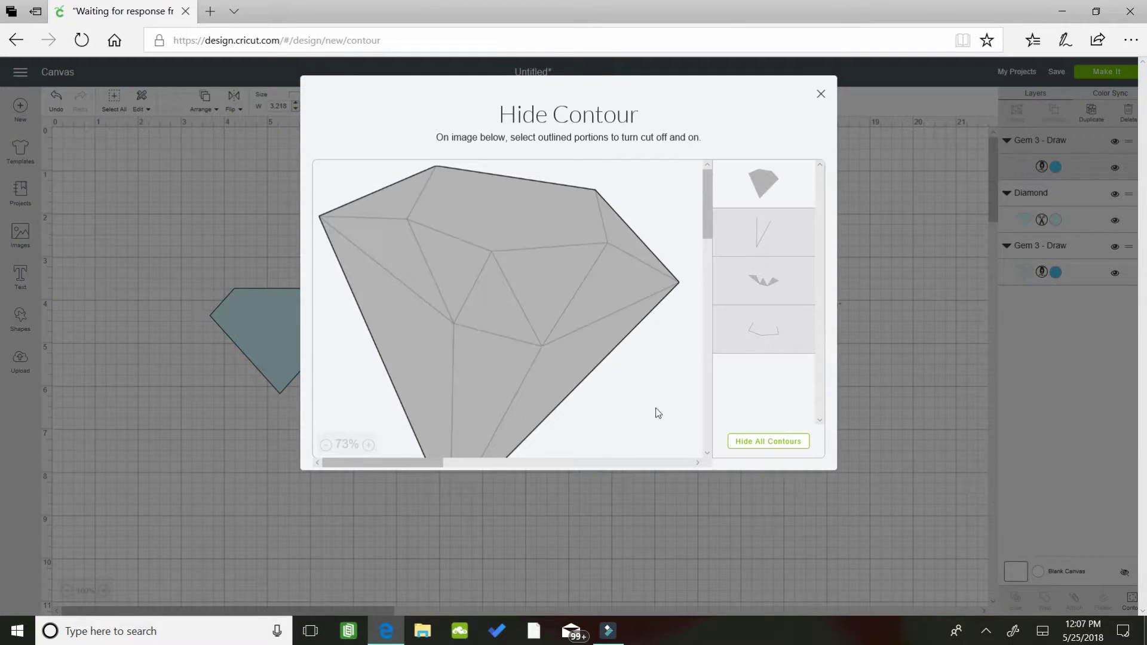
{"action": "left_click", "coordinate": [707, 429]}
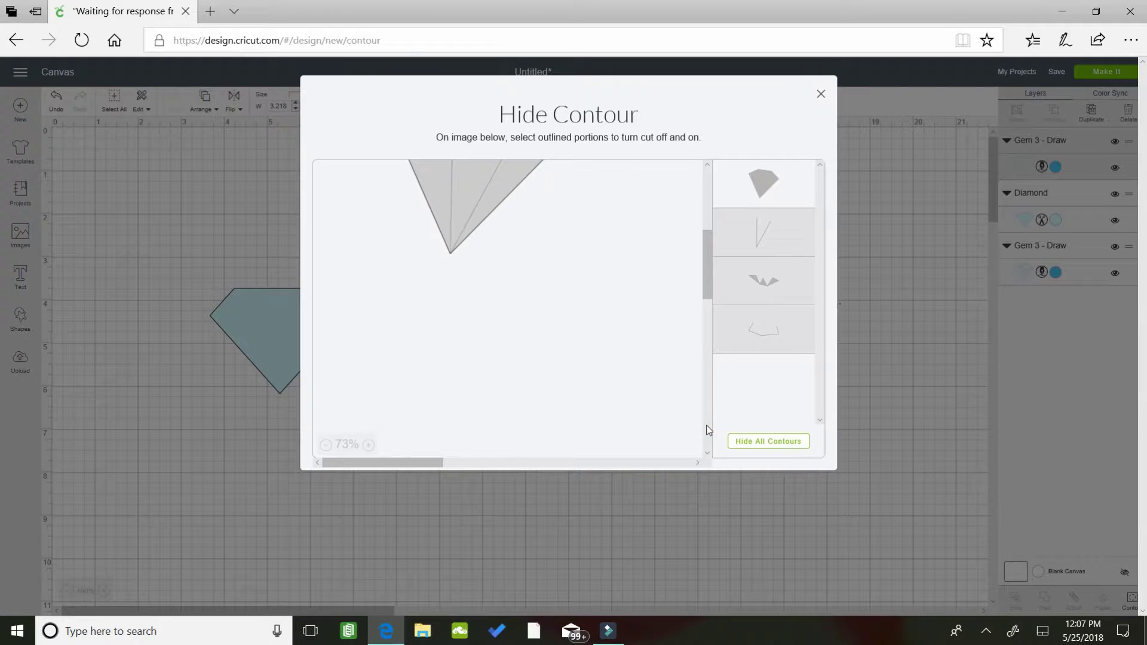
{"action": "left_click", "coordinate": [821, 93]}
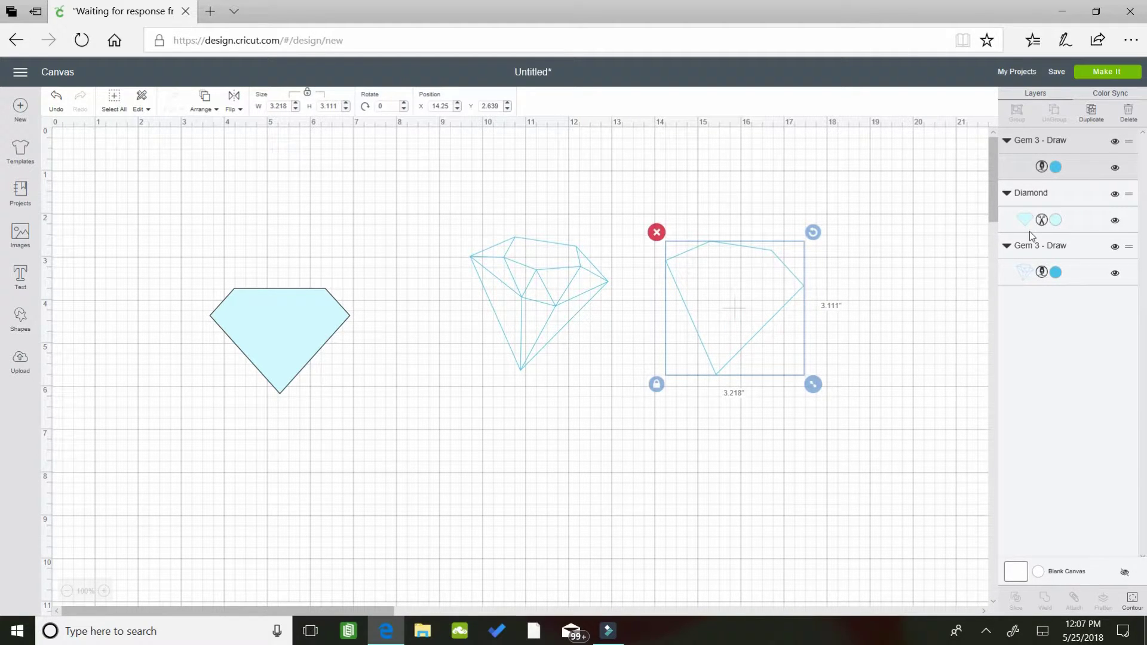
Step: Change the outline copy's layer type from Write to Print and color it Mango
{"action": "left_click", "coordinate": [1054, 166]}
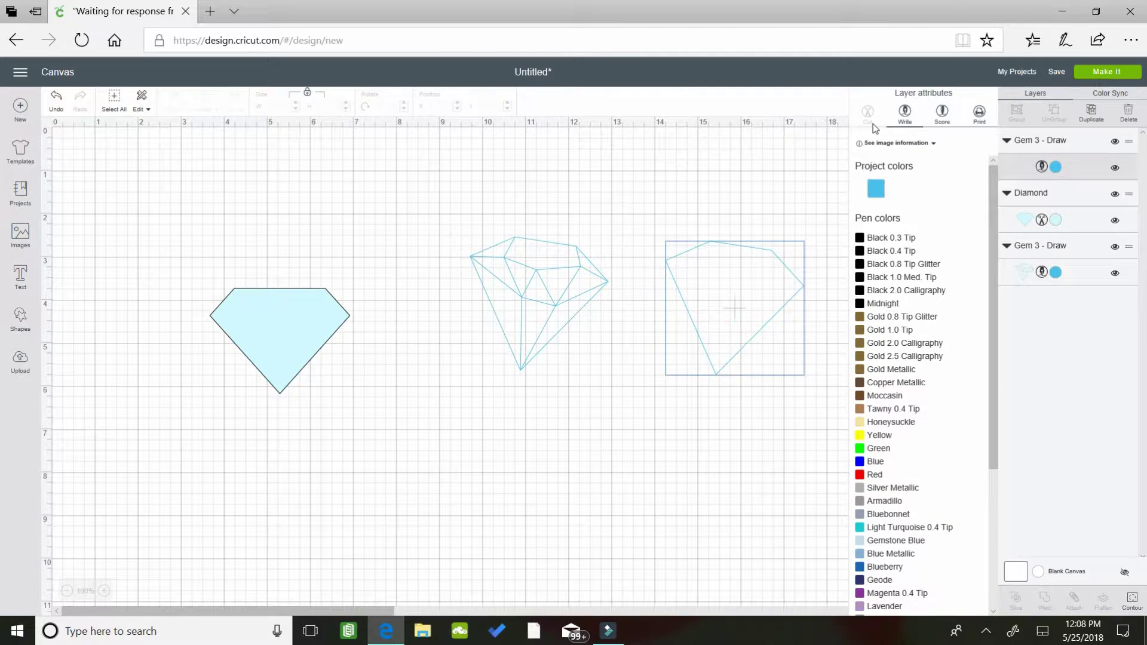
{"action": "left_click", "coordinate": [976, 115]}
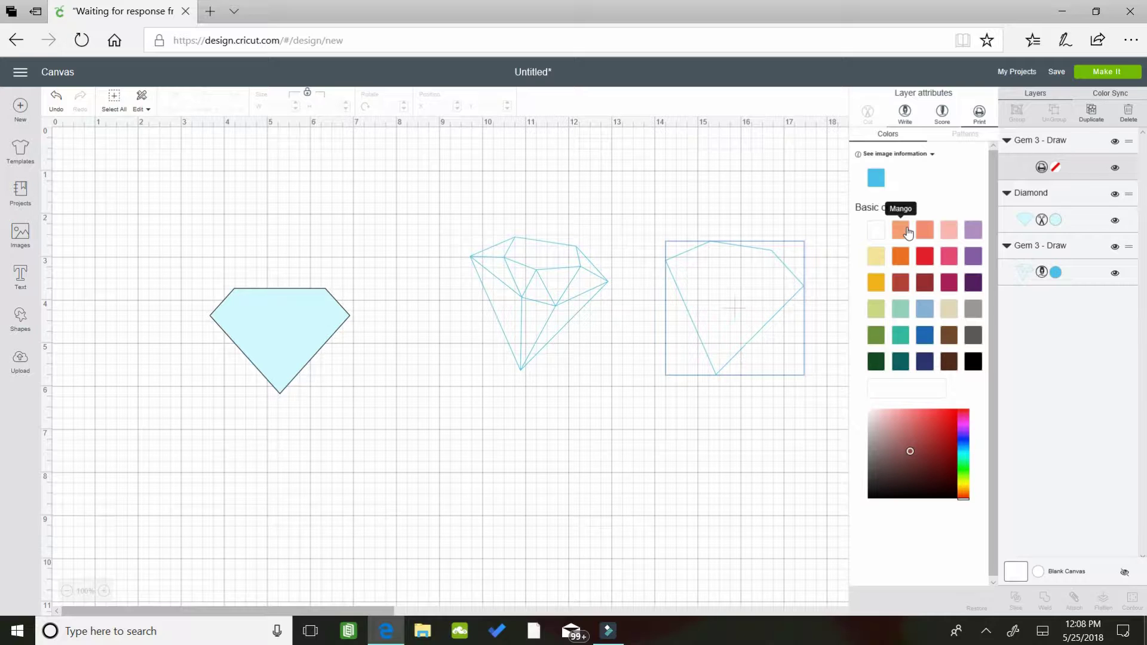
{"action": "left_click", "coordinate": [906, 232]}
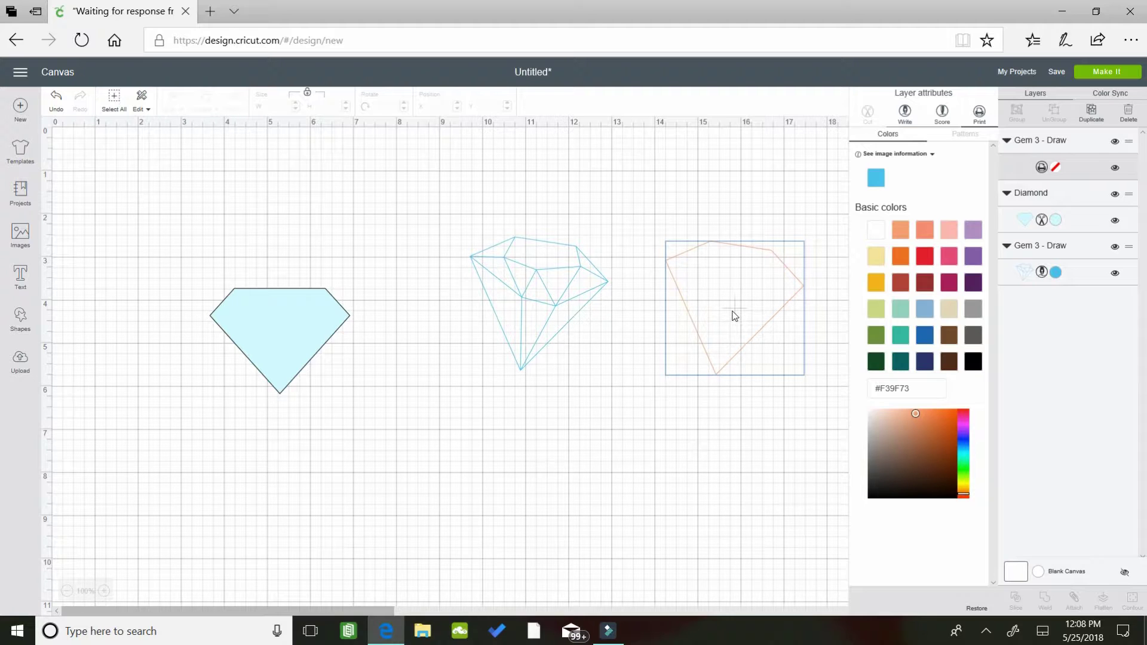
Step: Add a circle at about X 7.4, Y 2.6, enlarge it to about 4.1 in across, and move the detailed gem drawing out of the way
{"action": "left_click", "coordinate": [20, 318]}
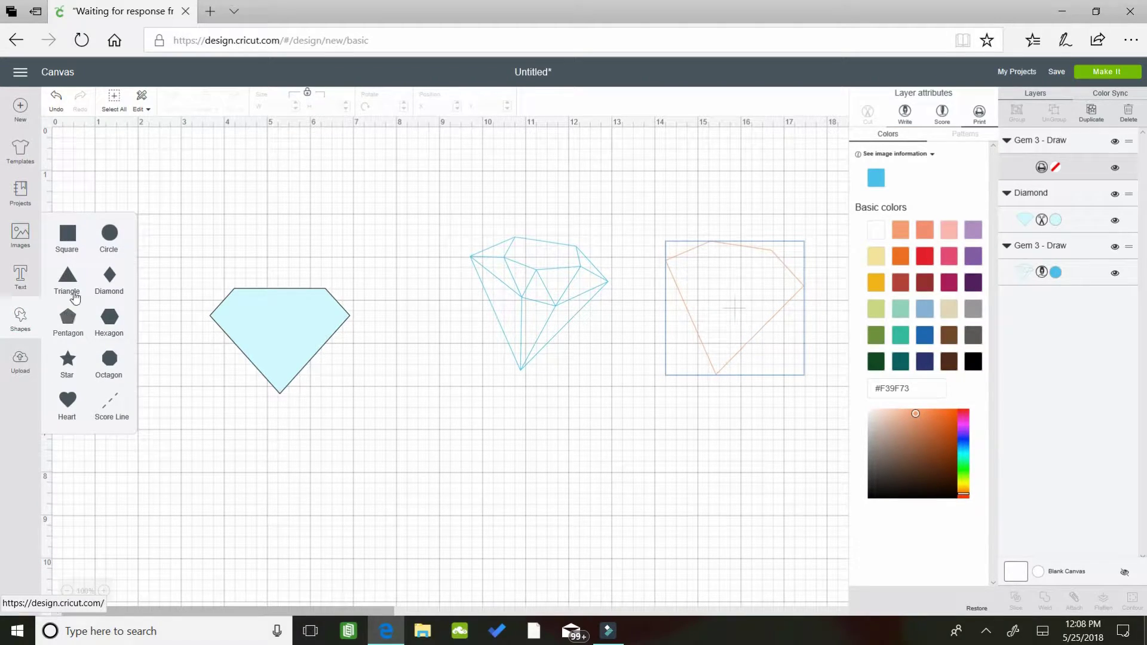
{"action": "left_click", "coordinate": [111, 232]}
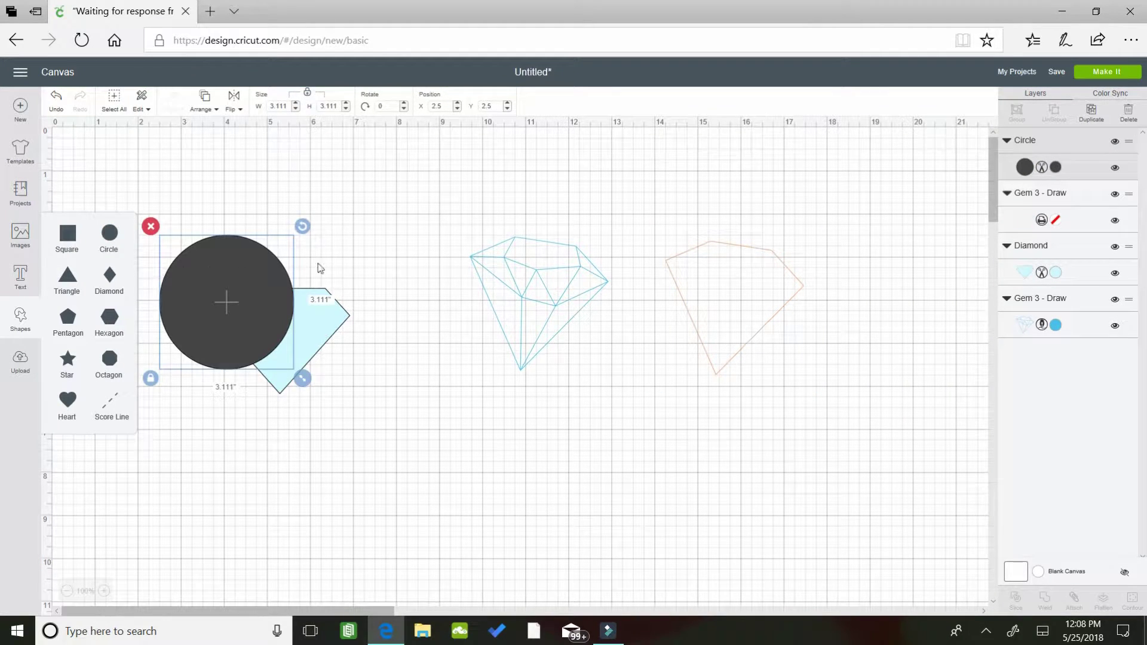
{"action": "left_click_drag", "start_coordinate": [236, 299], "coordinate": [451, 305]}
{"action": "left_click_drag", "start_coordinate": [558, 289], "coordinate": [720, 173]}
{"action": "left_click", "coordinate": [497, 326]}
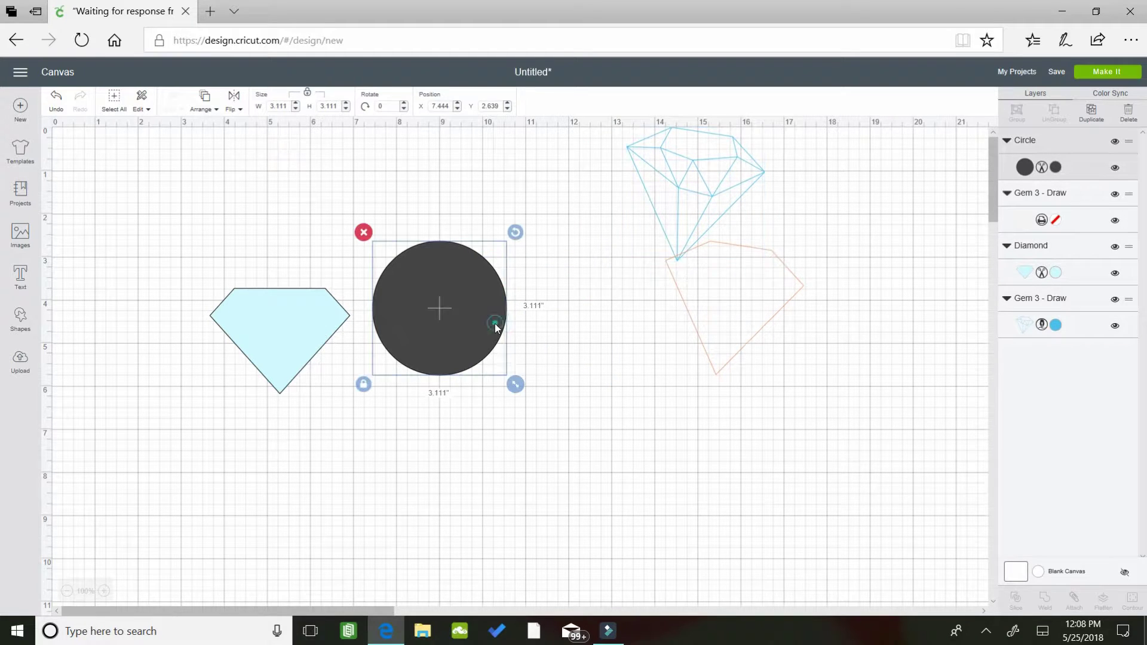
{"action": "left_click_drag", "start_coordinate": [515, 384], "coordinate": [557, 426]}
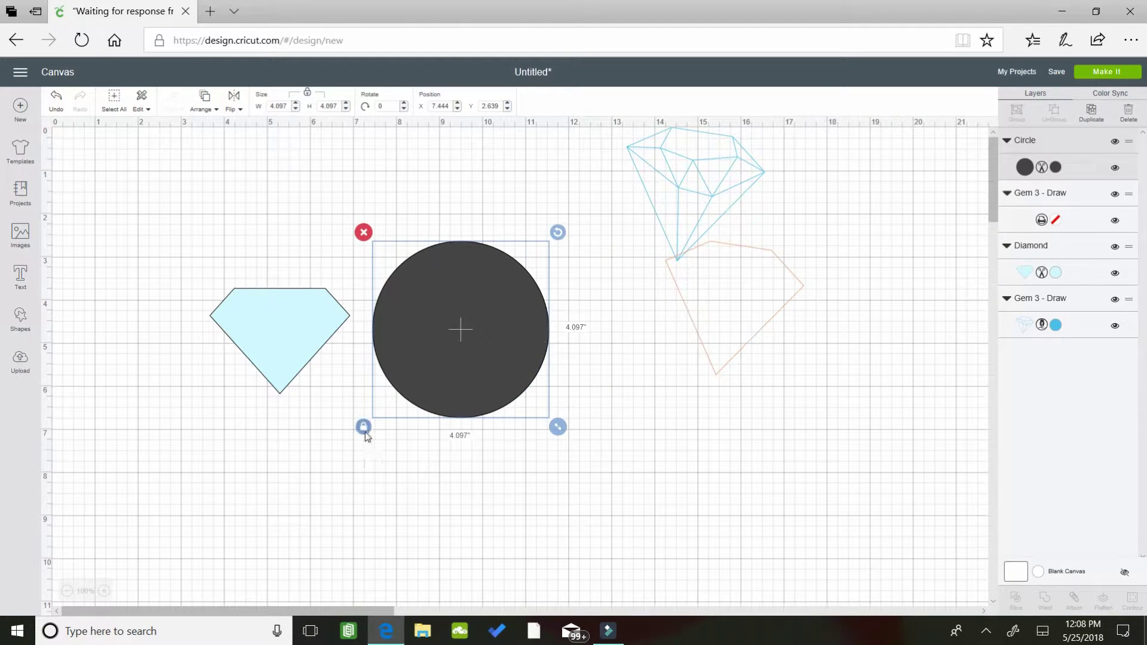
Step: Position the gem outline fully inside the circle in front of it, and move the light blue diamond farther away
{"action": "mouse_move", "coordinate": [763, 308]}
{"action": "left_mouse_down"}
{"action": "mouse_move", "coordinate": [586, 328]}
{"action": "mouse_move", "coordinate": [494, 310]}
{"action": "mouse_move", "coordinate": [494, 333]}
{"action": "left_mouse_up"}
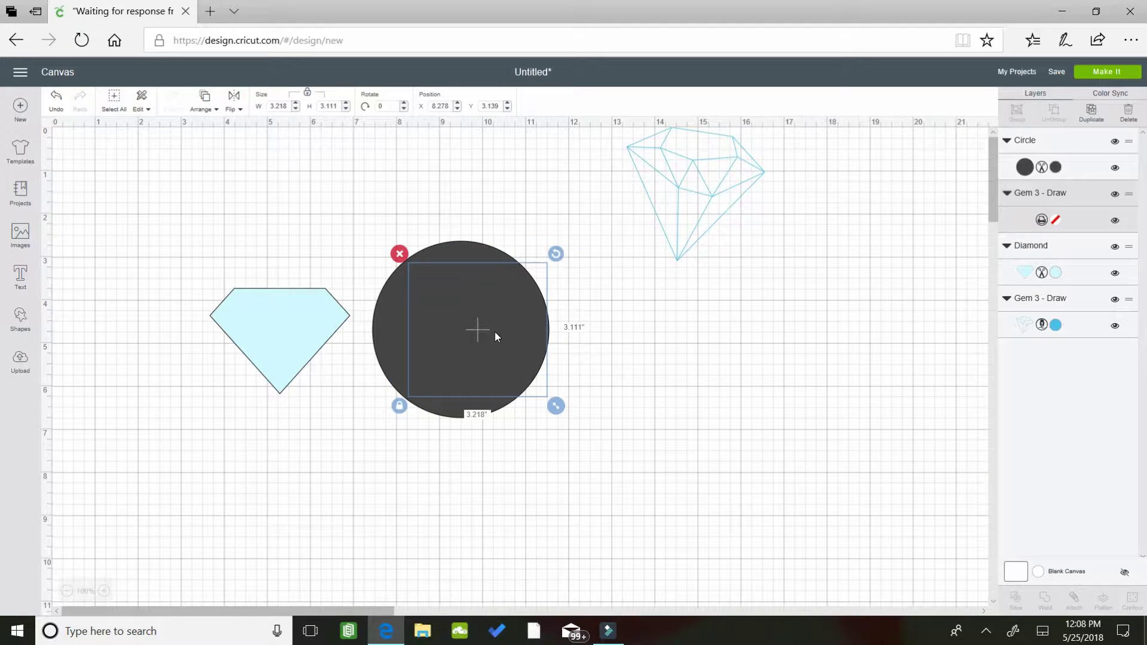
{"action": "left_click", "coordinate": [212, 111]}
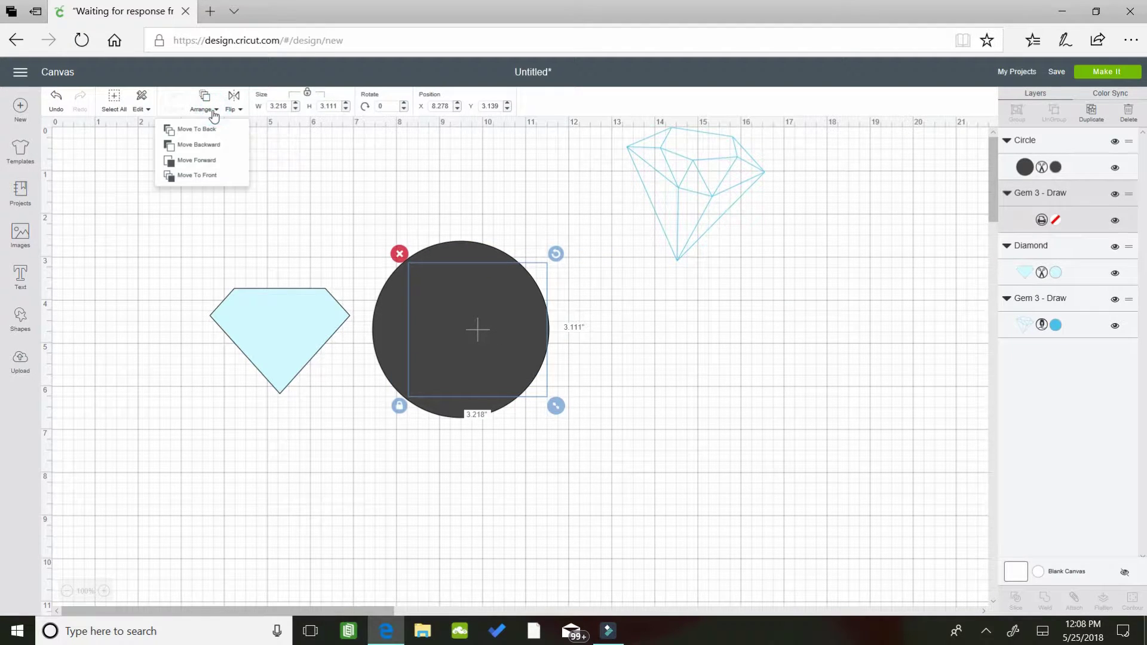
{"action": "left_click", "coordinate": [213, 173]}
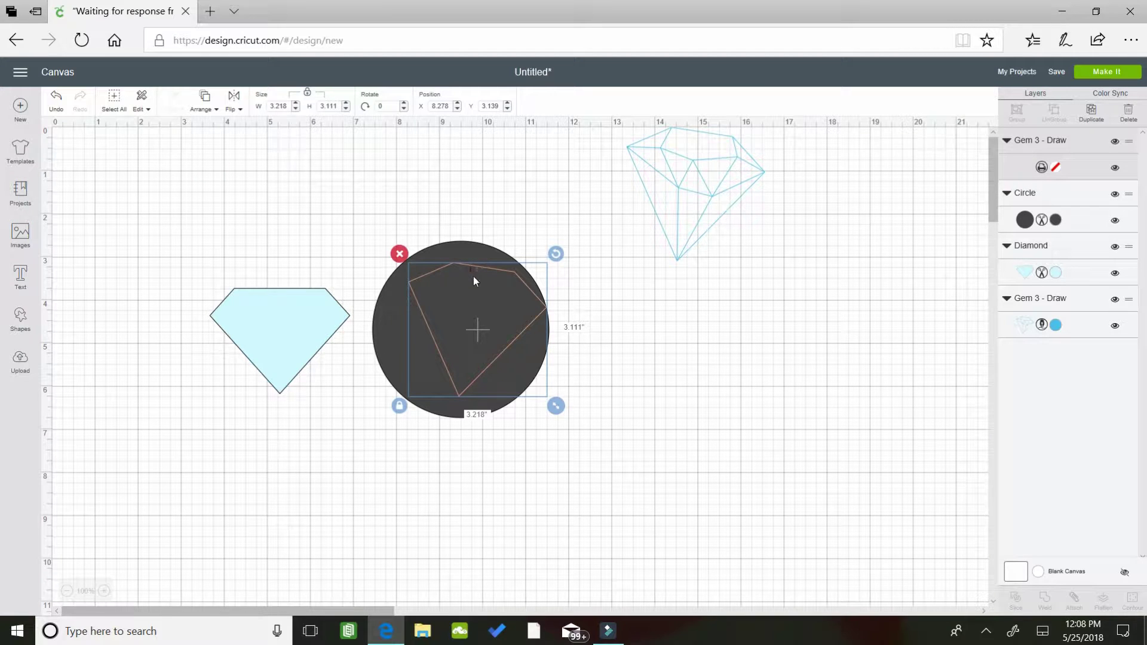
{"action": "left_click_drag", "start_coordinate": [468, 276], "coordinate": [461, 277]}
{"action": "left_click_drag", "start_coordinate": [267, 336], "coordinate": [196, 267]}
{"action": "left_click", "coordinate": [371, 222]}
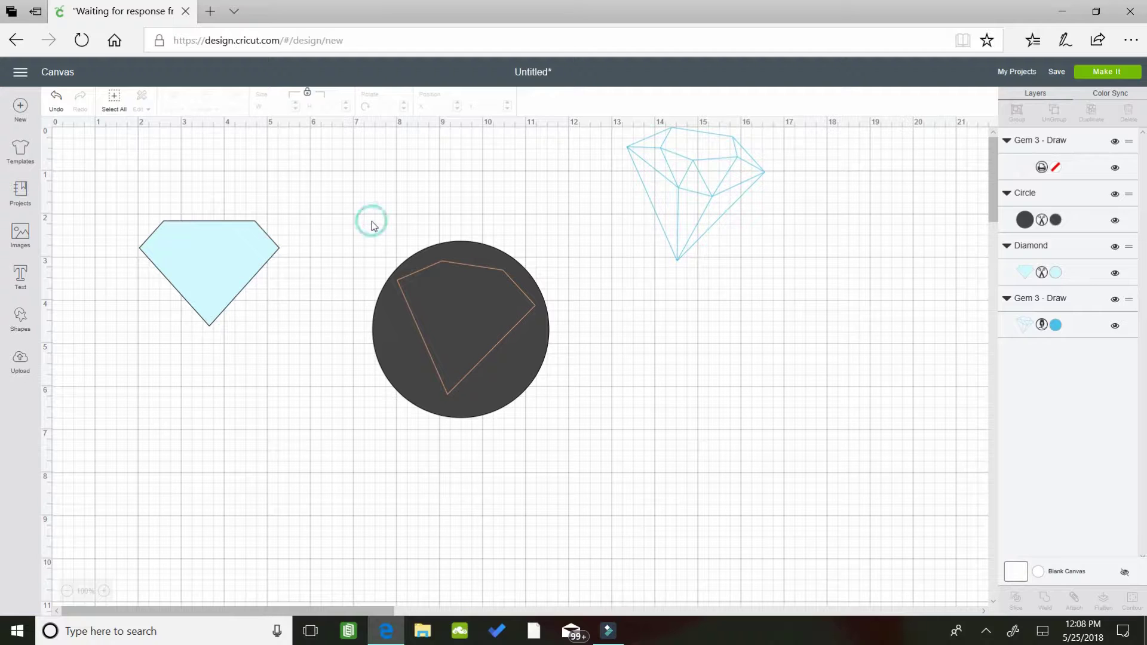
Step: Select the circle together with the gem outline and slice them
{"action": "left_click_drag", "start_coordinate": [503, 249], "coordinate": [581, 435]}
{"action": "right_click", "coordinate": [477, 375]}
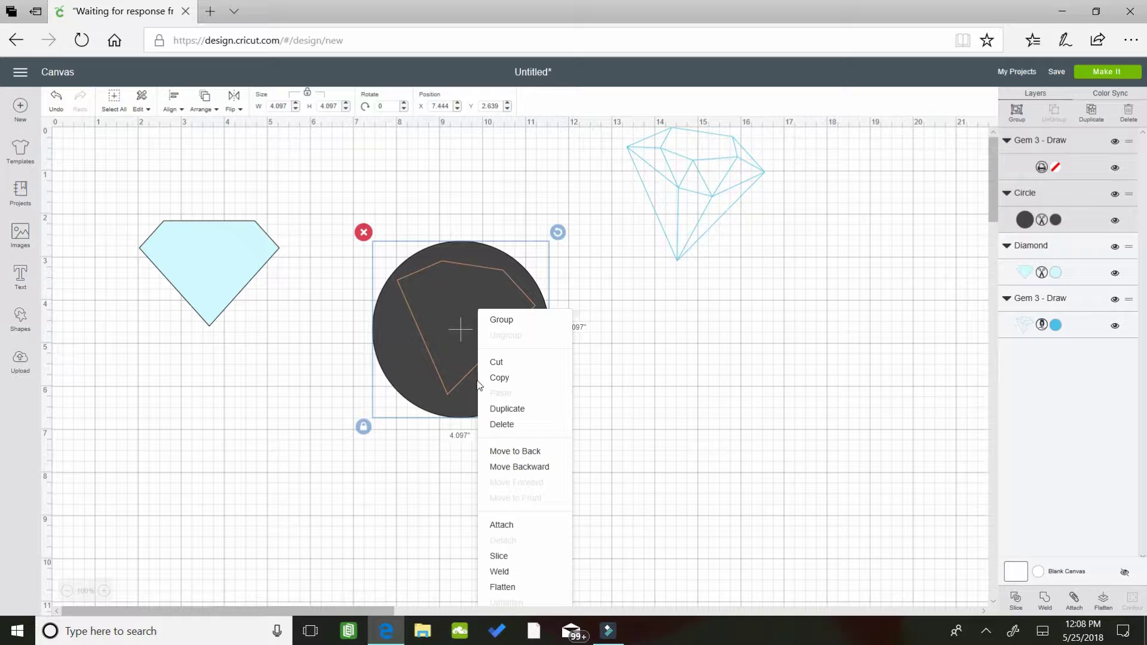
{"action": "left_click", "coordinate": [501, 555]}
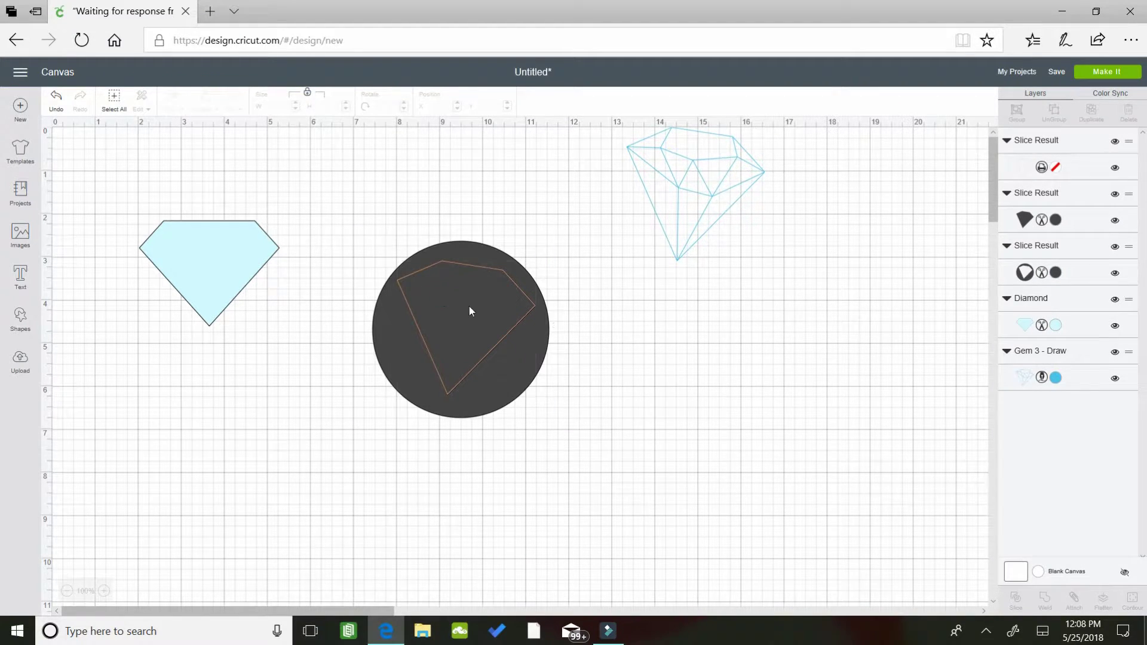
Step: Separate the slice pieces, delete the cut-out circle and the orange outline, and move the solid gem to about X 8.7, Y 1.9
{"action": "left_click_drag", "start_coordinate": [469, 310], "coordinate": [671, 345]}
{"action": "left_click_drag", "start_coordinate": [463, 304], "coordinate": [340, 225]}
{"action": "left_click_drag", "start_coordinate": [485, 269], "coordinate": [536, 343]}
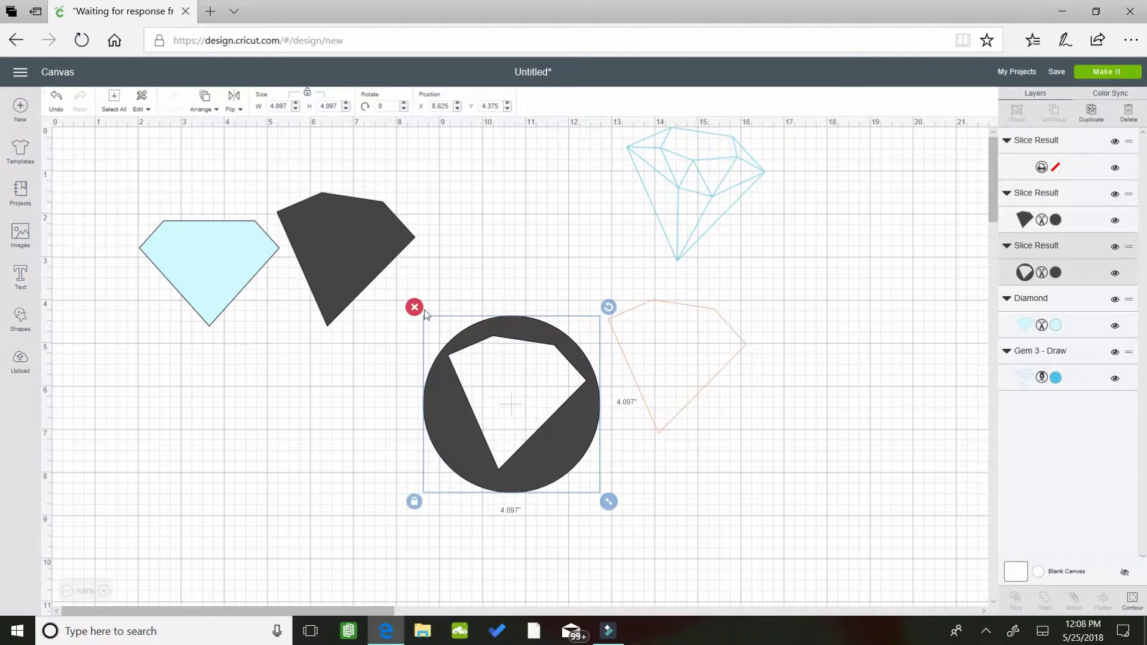
{"action": "left_click", "coordinate": [414, 307]}
{"action": "left_click", "coordinate": [622, 315]}
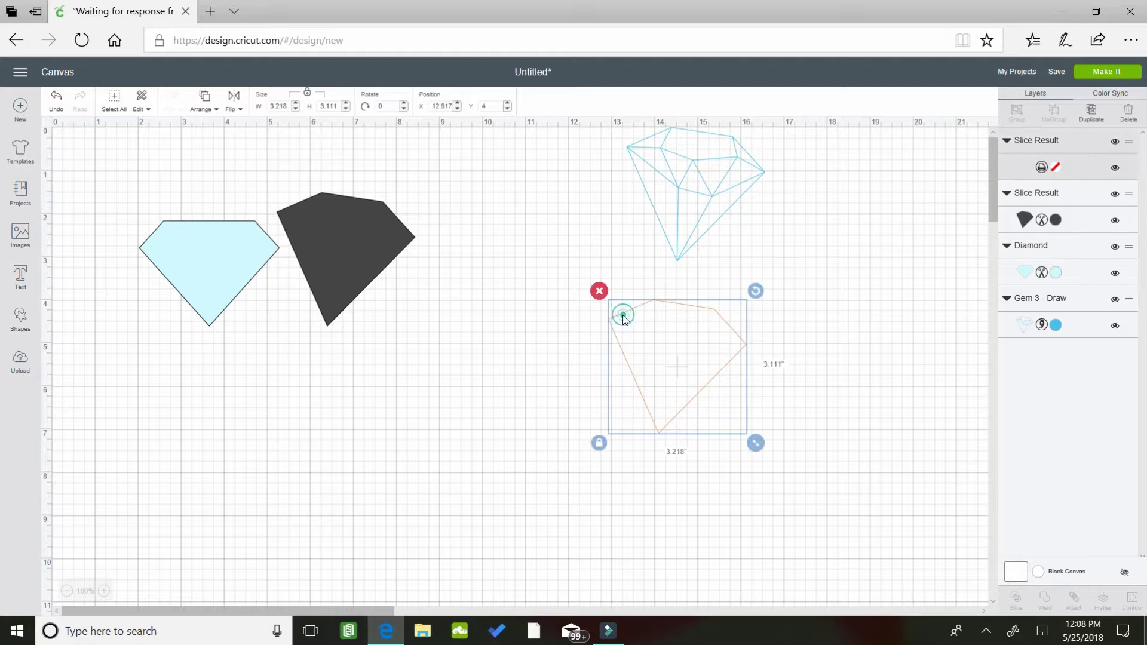
{"action": "left_click", "coordinate": [599, 291]}
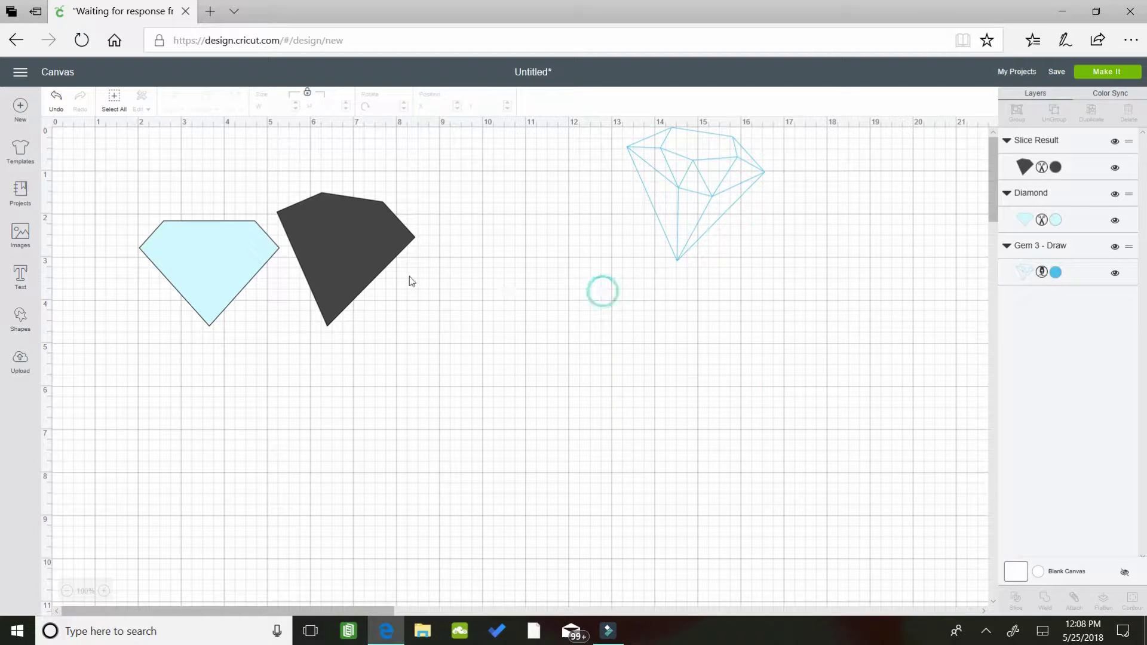
{"action": "left_click", "coordinate": [370, 256]}
{"action": "left_click_drag", "start_coordinate": [384, 263], "coordinate": [539, 282]}
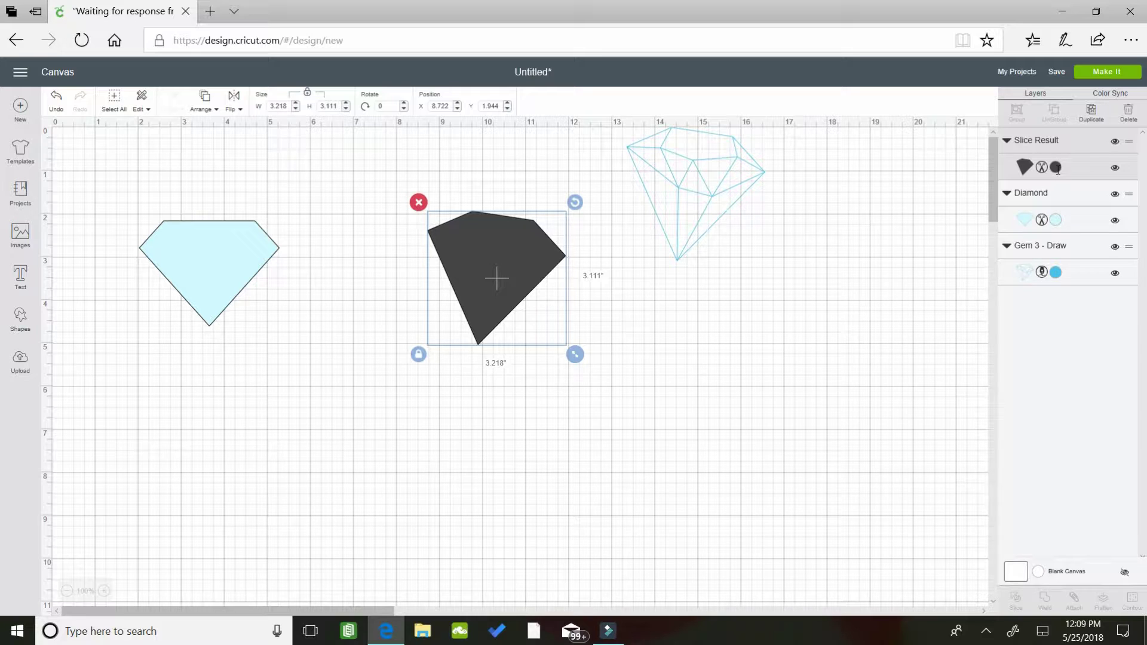
Step: Set the gem drawing's pen color to Blue and recolor the solid gem shape to #88B1D3
{"action": "left_click", "coordinate": [1056, 167]}
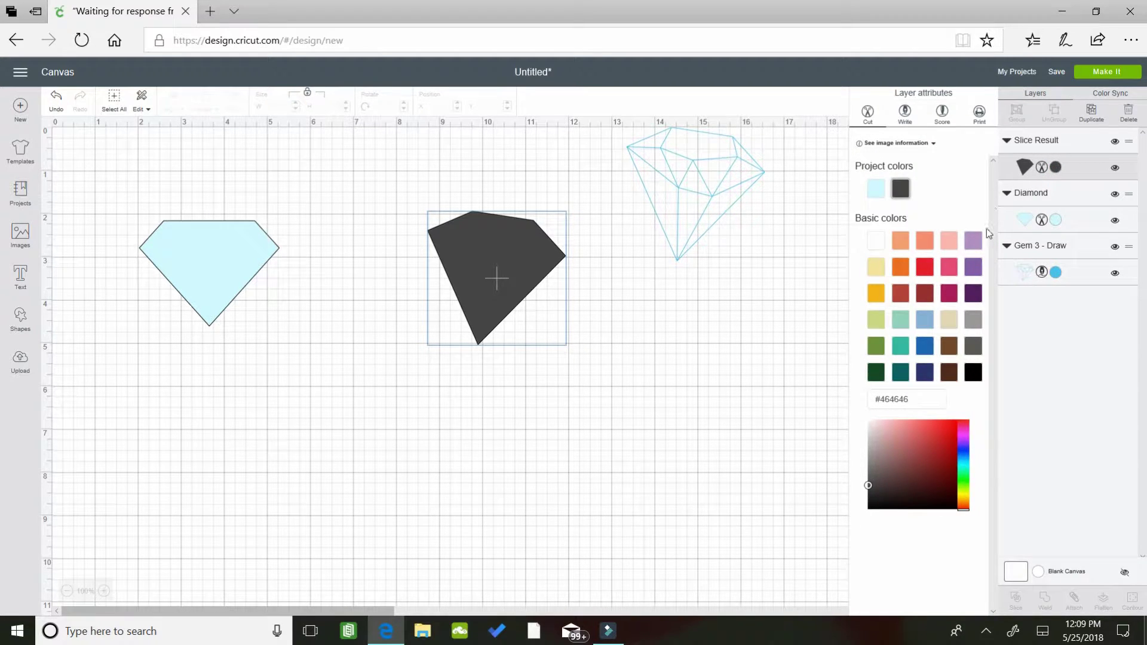
{"action": "left_click", "coordinate": [677, 199]}
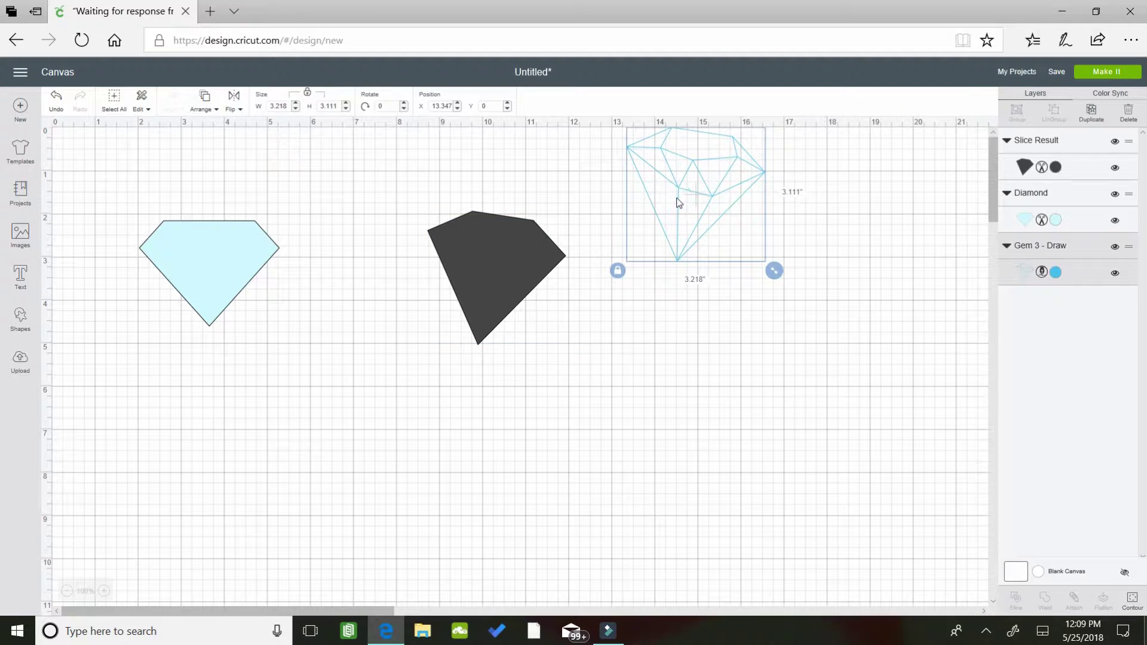
{"action": "left_click", "coordinate": [1056, 272]}
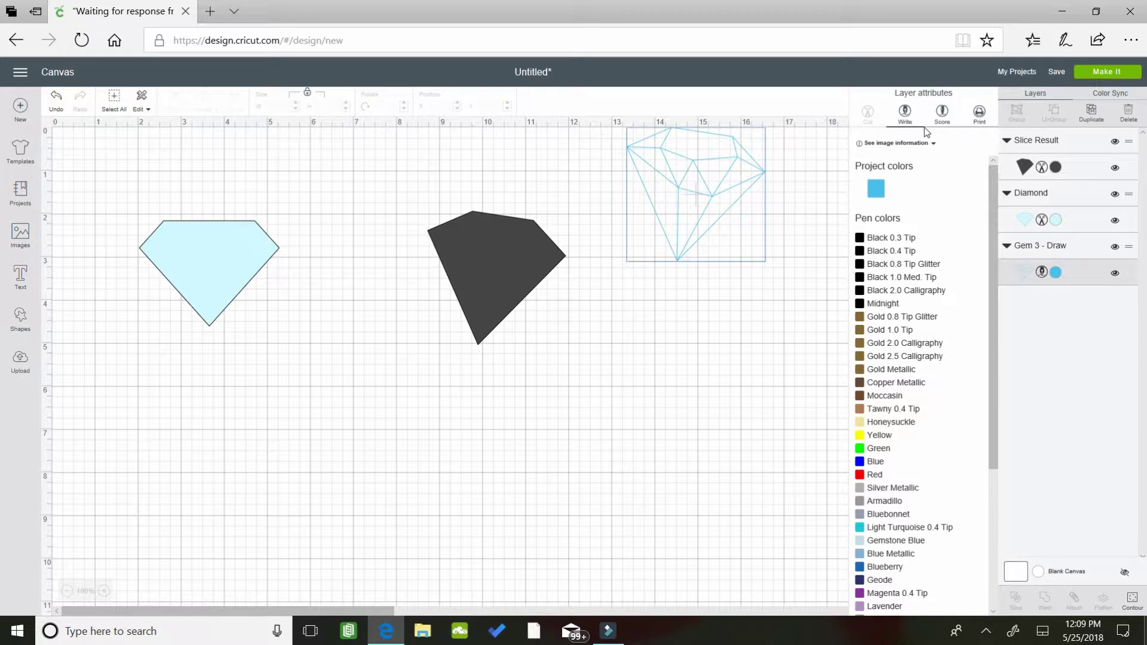
{"action": "left_click", "coordinate": [862, 462]}
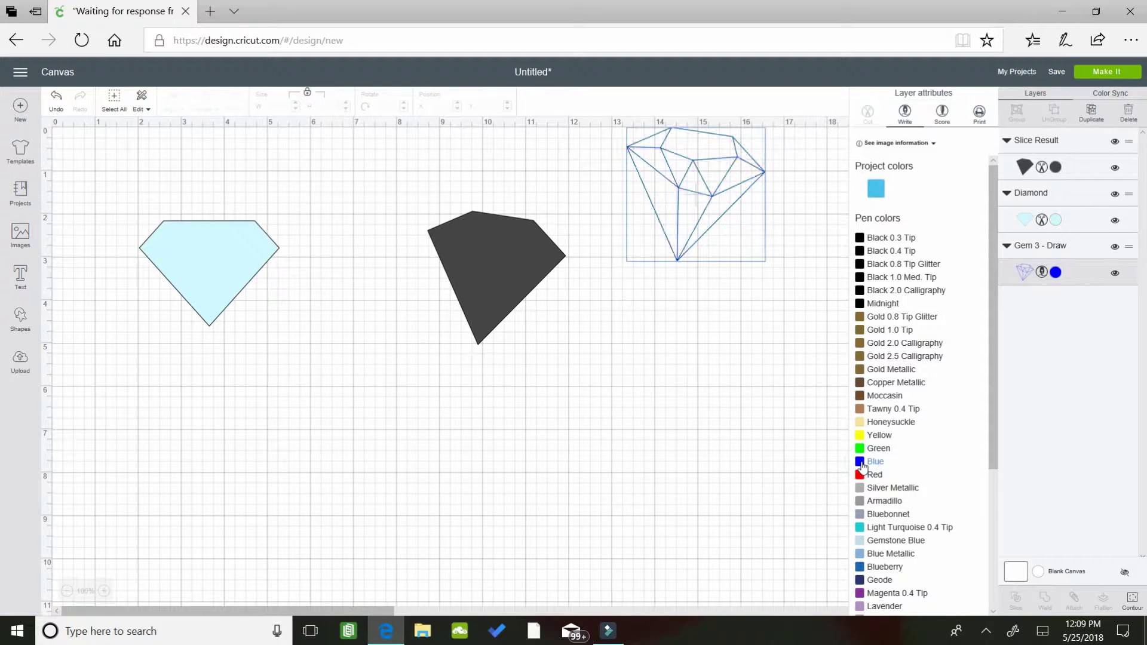
{"action": "left_click", "coordinate": [1054, 167]}
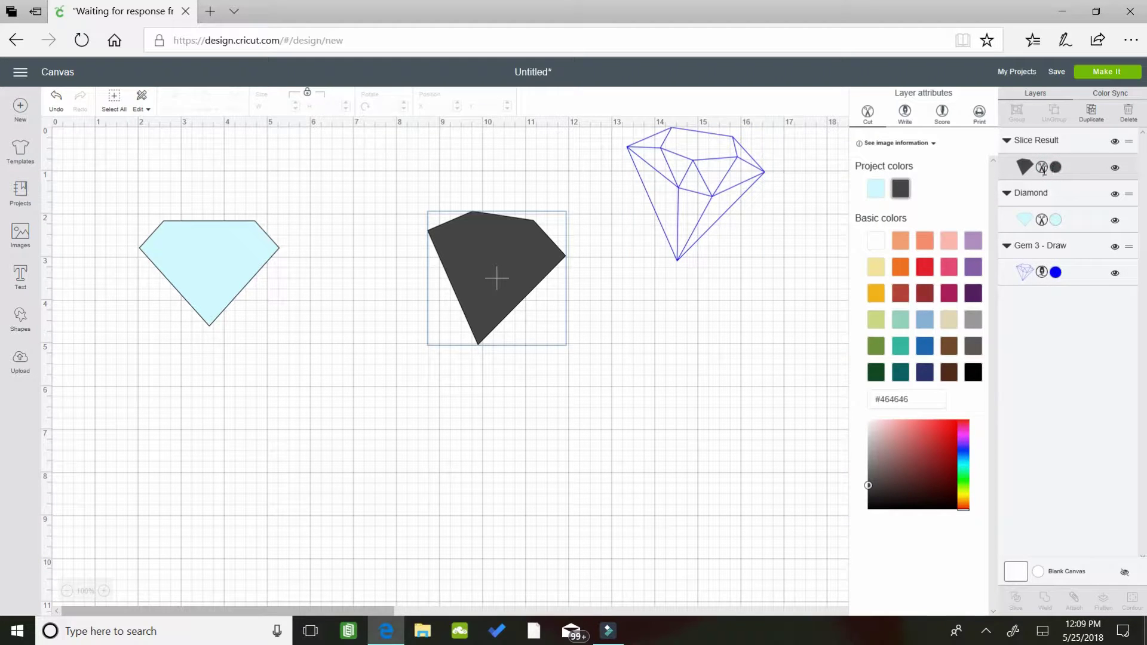
{"action": "left_click", "coordinate": [924, 326]}
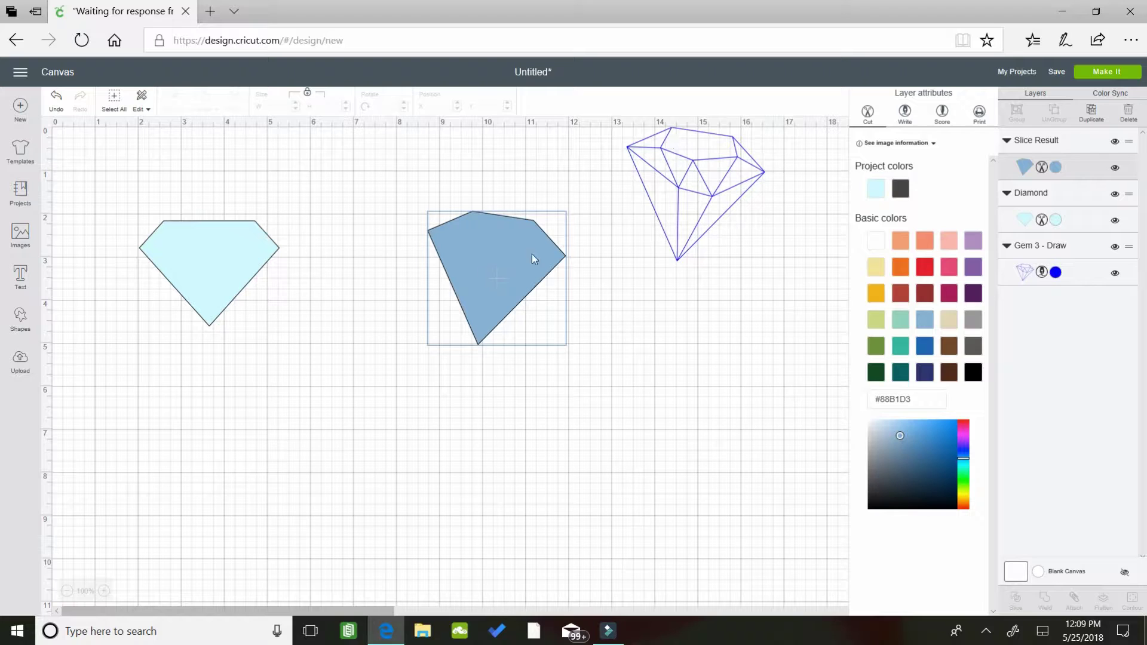
Step: Overlap the gem drawing and the solid gem around X 10.3, Y 2.4, and move the solid gem one layer backward
{"action": "left_click_drag", "start_coordinate": [477, 268], "coordinate": [540, 288]}
{"action": "left_click_drag", "start_coordinate": [687, 194], "coordinate": [559, 304]}
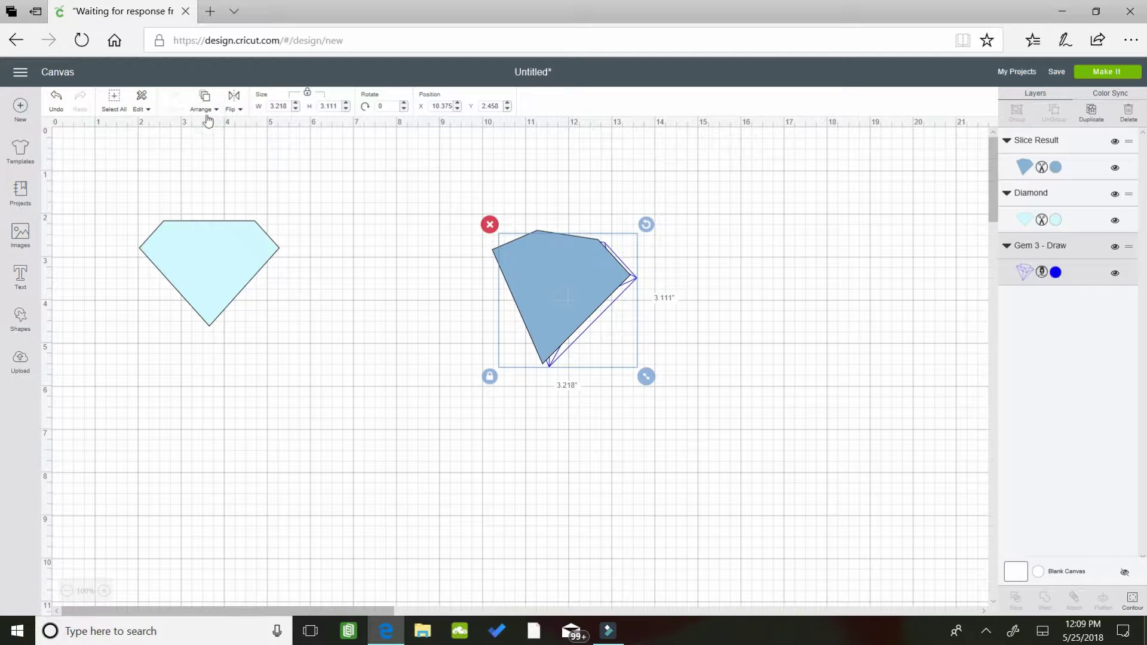
{"action": "right_click", "coordinate": [550, 283]}
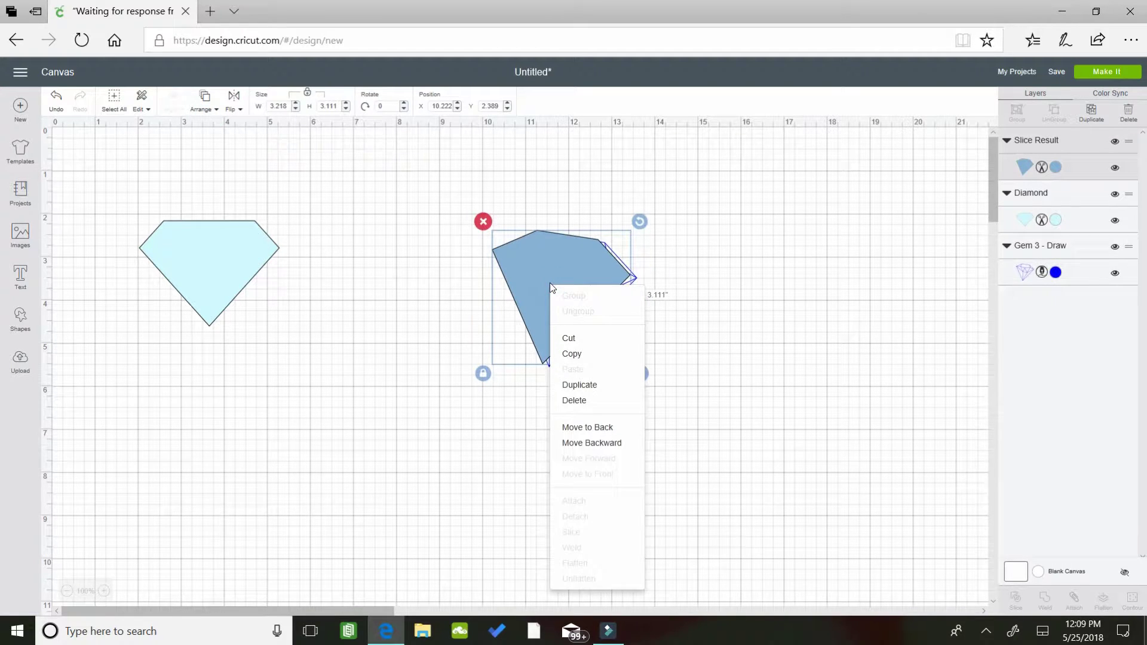
{"action": "left_click", "coordinate": [594, 443]}
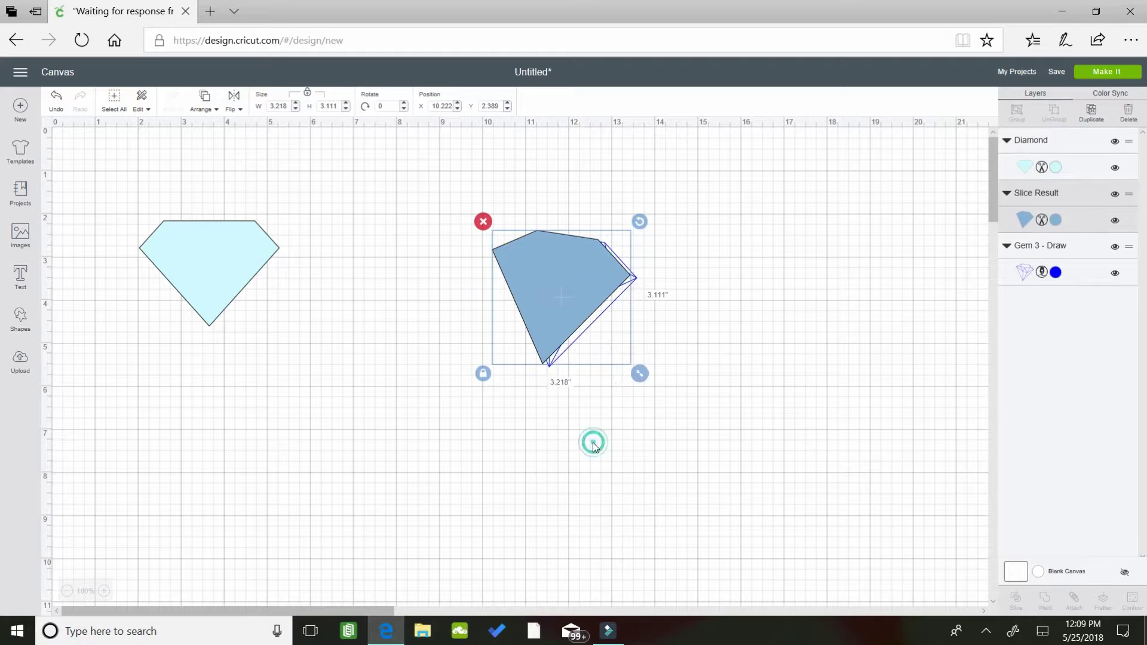
Step: Bring the solid gem to the front, and try moving it one layer backward behind the gem drawing
{"action": "right_click", "coordinate": [578, 307]}
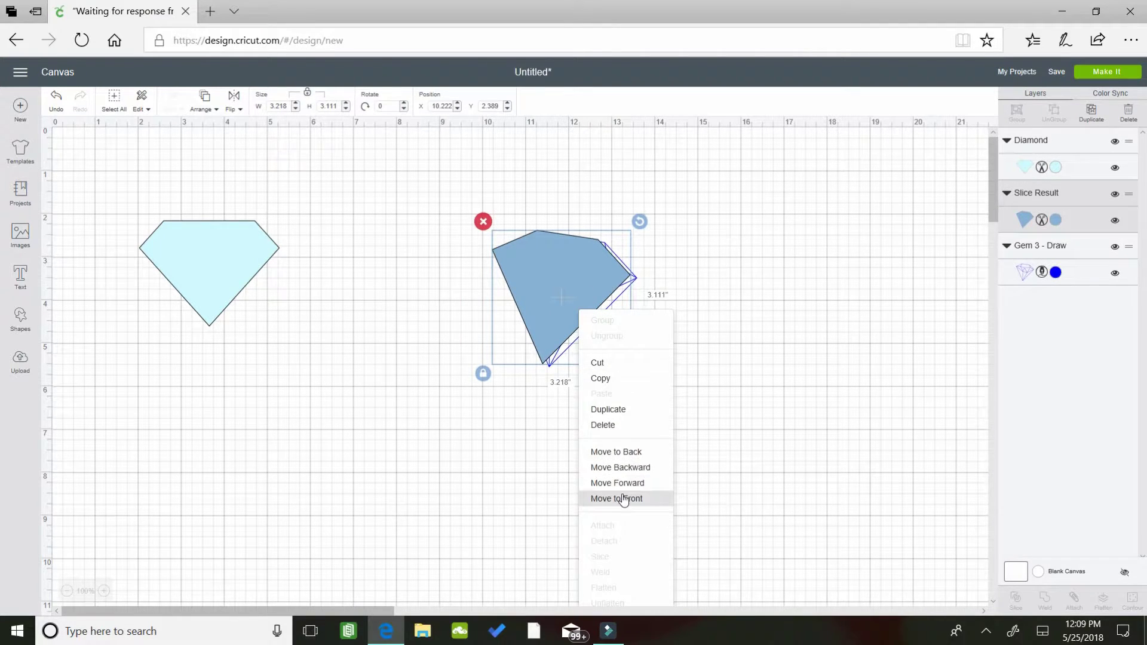
{"action": "left_click", "coordinate": [623, 500]}
{"action": "right_click", "coordinate": [578, 318]}
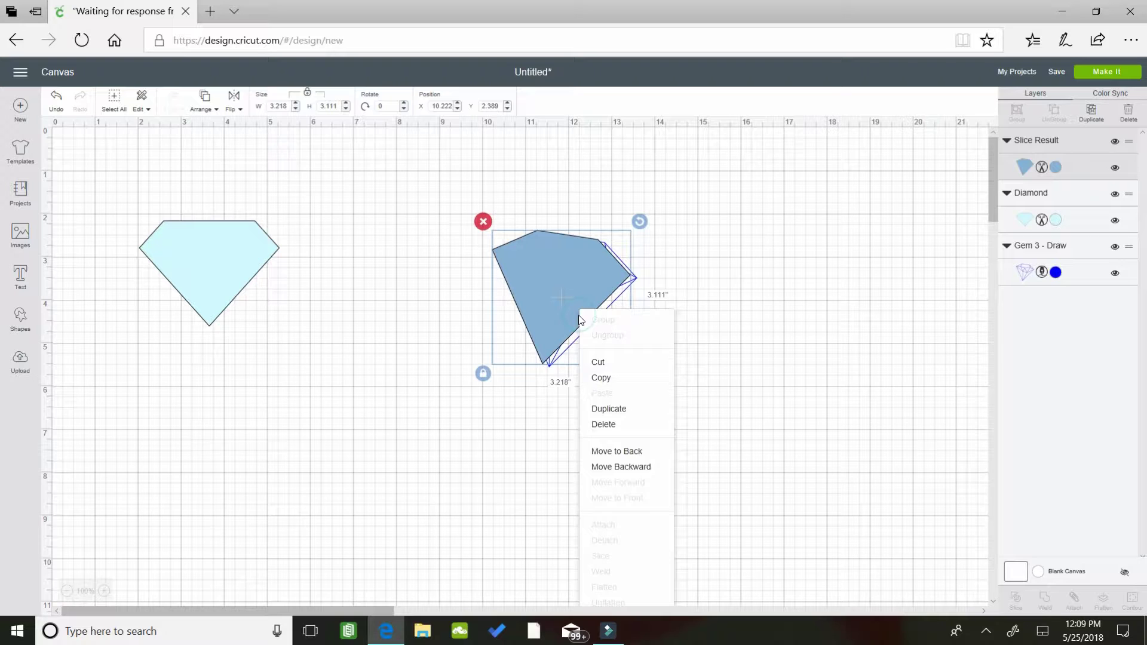
{"action": "left_click", "coordinate": [619, 467]}
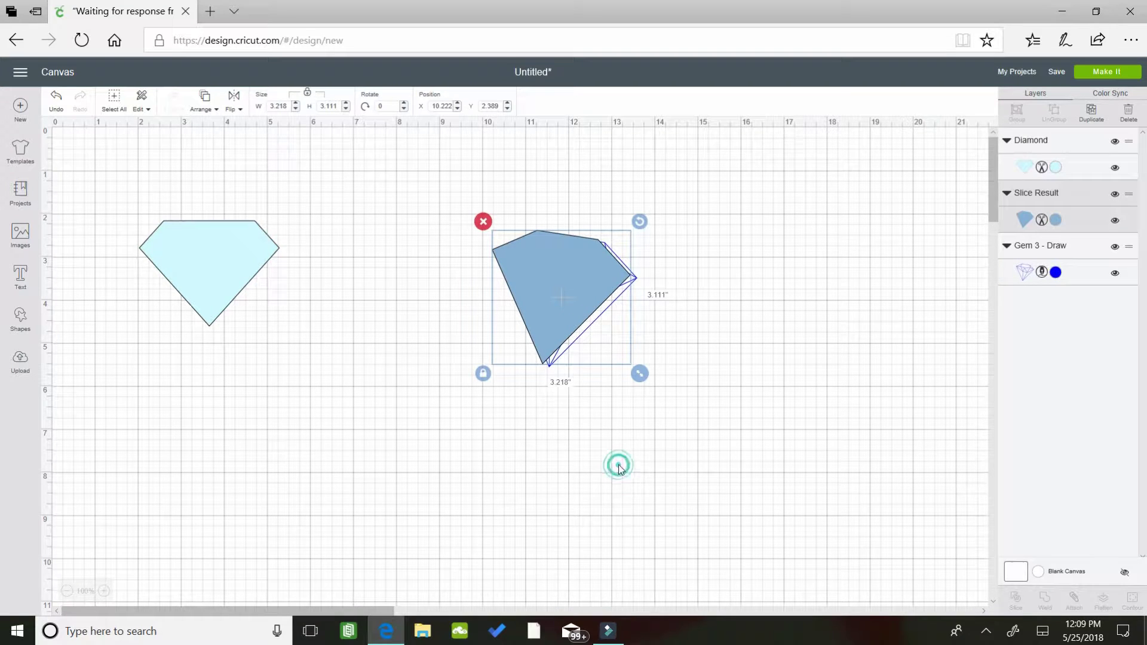
Step: Bring the solid gem to the front, shift it to about X 10.4, Y 2.8, and move it one layer backward
{"action": "left_click", "coordinate": [608, 309]}
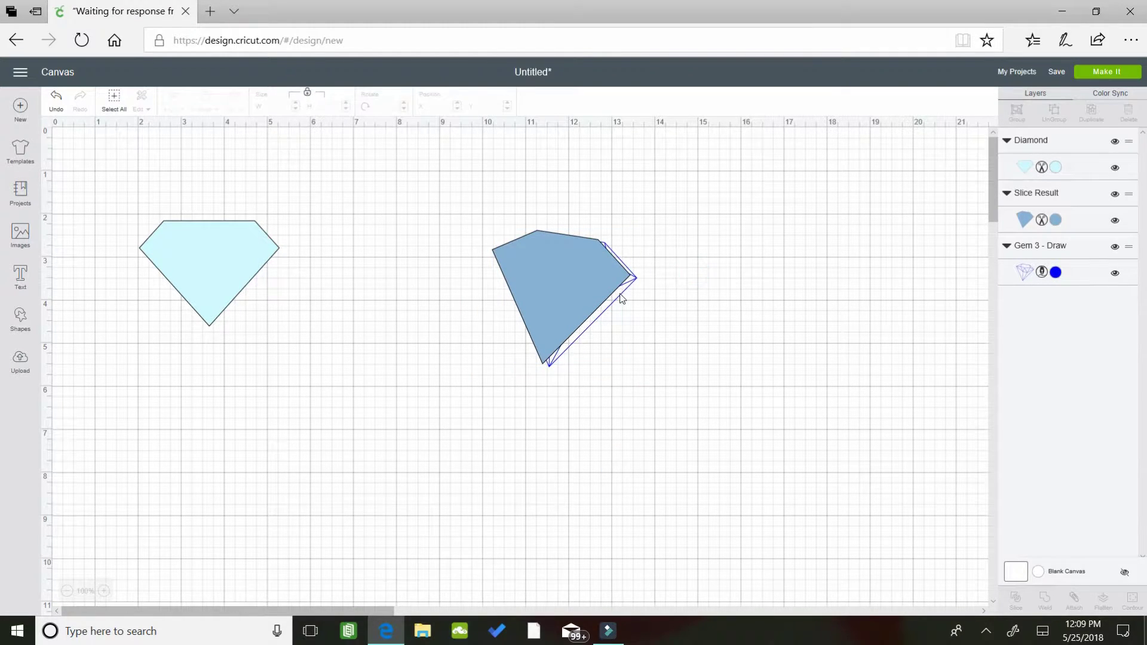
{"action": "left_click", "coordinate": [621, 297]}
{"action": "right_click", "coordinate": [621, 294]}
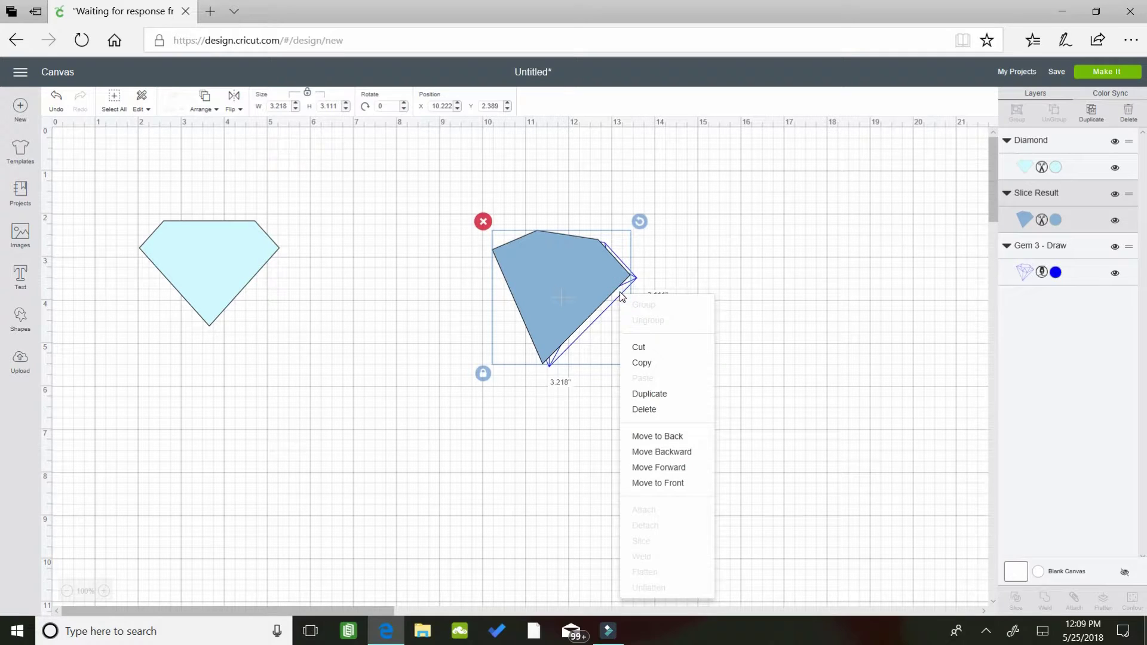
{"action": "left_click", "coordinate": [656, 483]}
{"action": "mouse_move", "coordinate": [548, 310]}
{"action": "left_mouse_down"}
{"action": "mouse_move", "coordinate": [563, 311]}
{"action": "mouse_move", "coordinate": [560, 327]}
{"action": "left_mouse_up"}
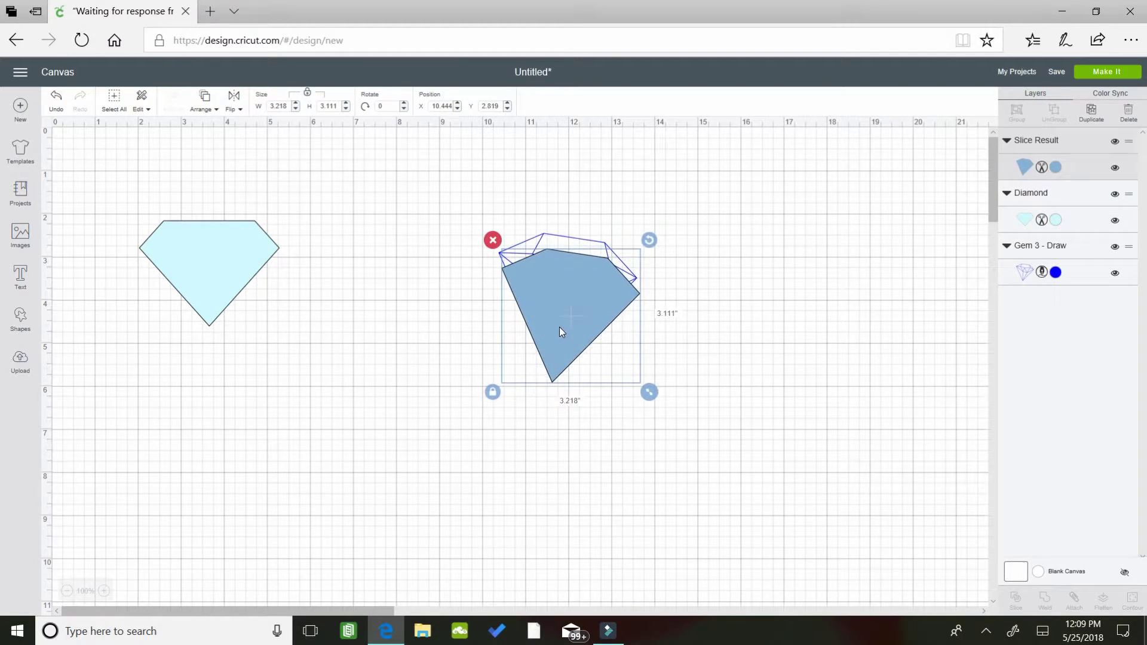
{"action": "right_click", "coordinate": [559, 328]}
{"action": "left_click", "coordinate": [592, 465]}
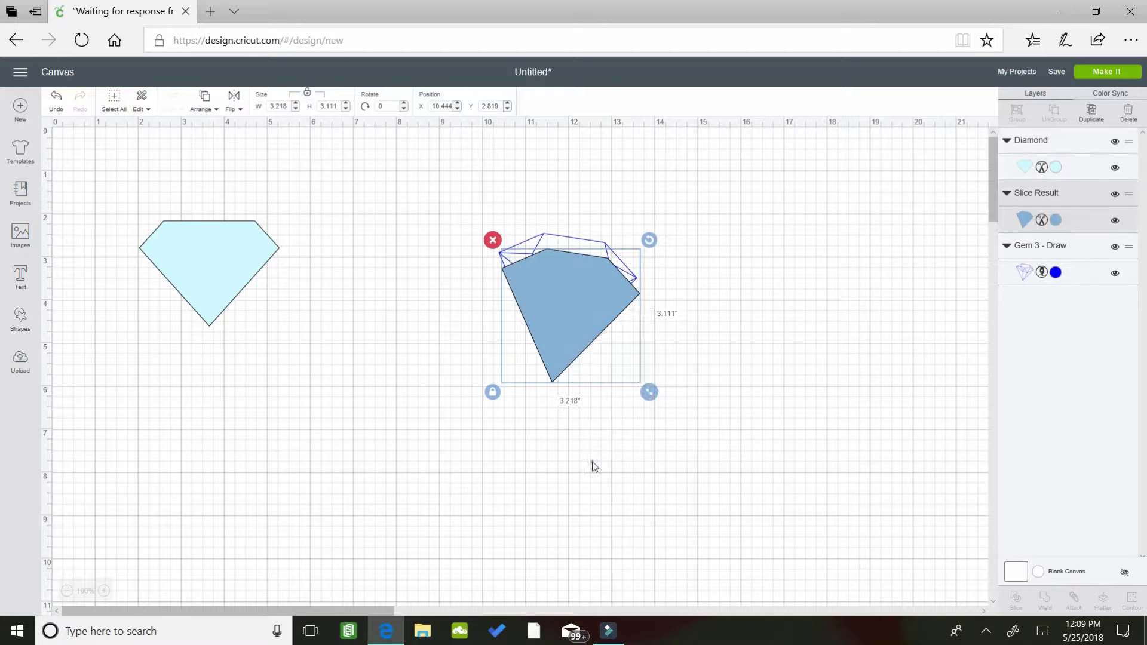
Step: Try to select the gem drawing behind the solid gem, and retry bringing the solid gem to the front and one layer back
{"action": "left_click", "coordinate": [571, 233]}
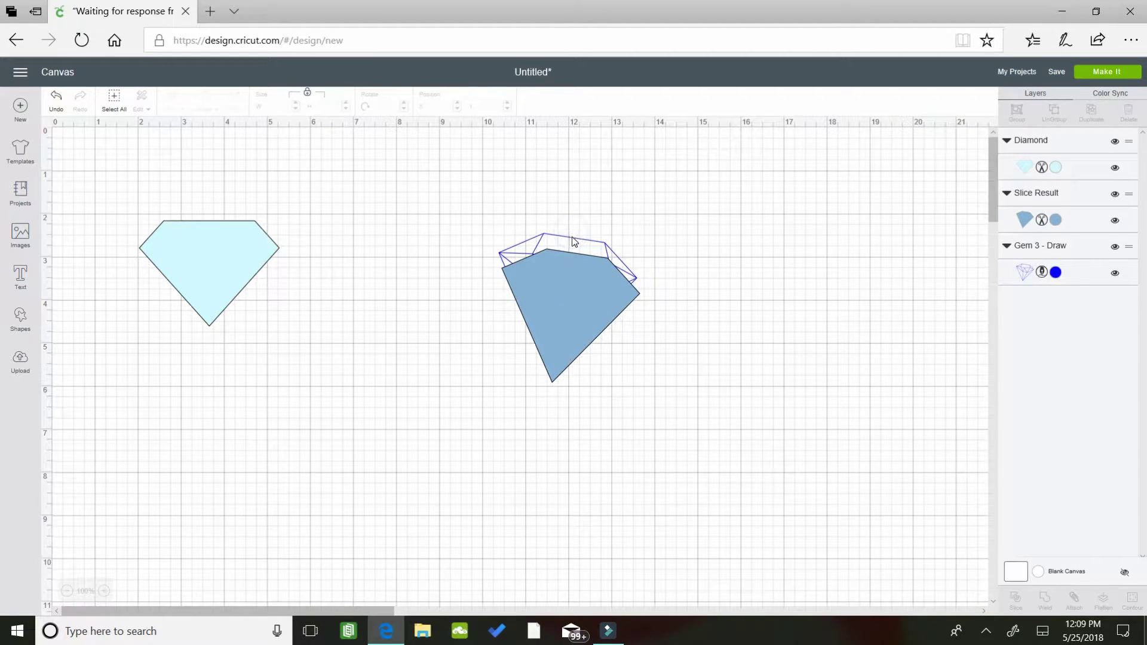
{"action": "left_click", "coordinate": [571, 232]}
{"action": "right_click", "coordinate": [575, 233]}
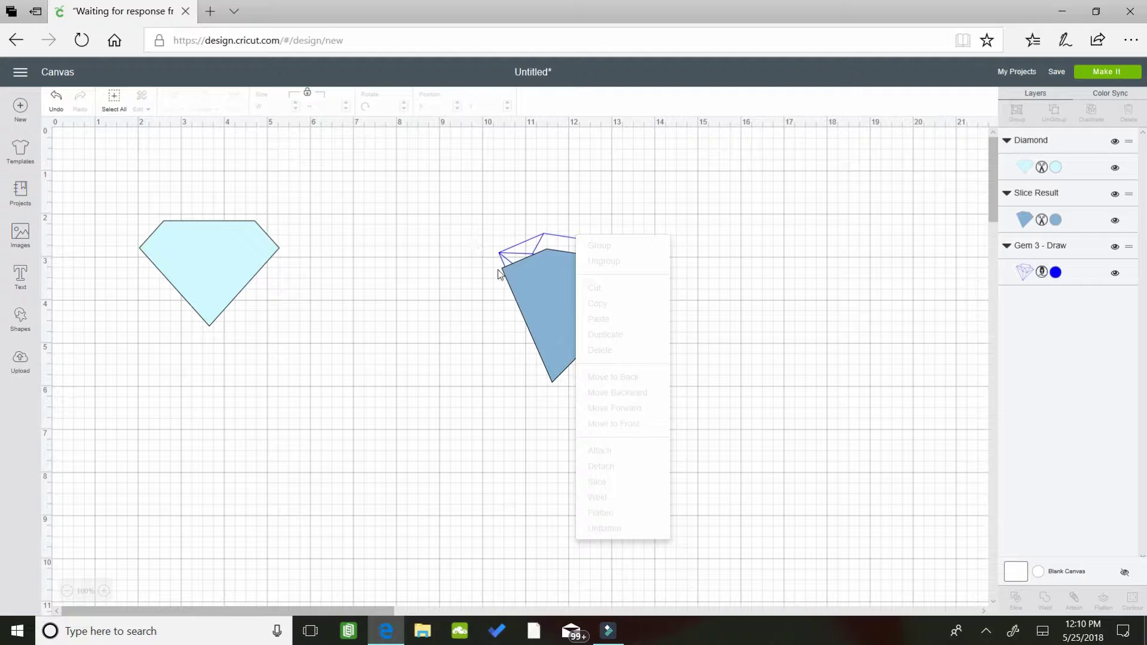
{"action": "left_click", "coordinate": [548, 288]}
{"action": "left_click", "coordinate": [204, 102]}
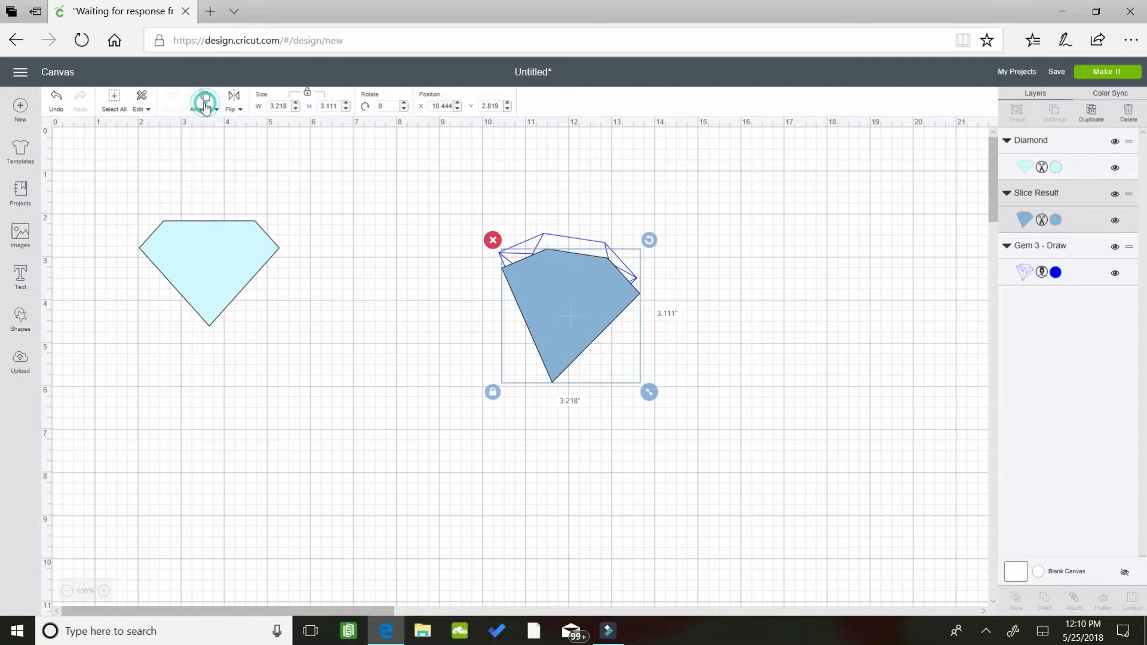
{"action": "left_click", "coordinate": [208, 180]}
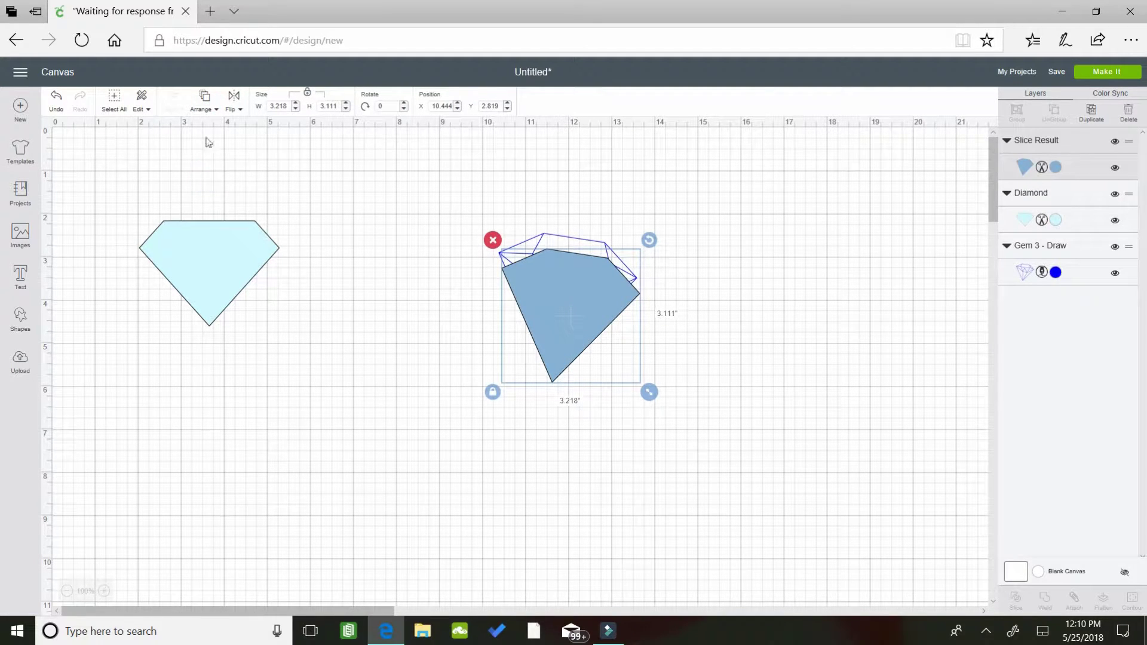
{"action": "left_click", "coordinate": [199, 114]}
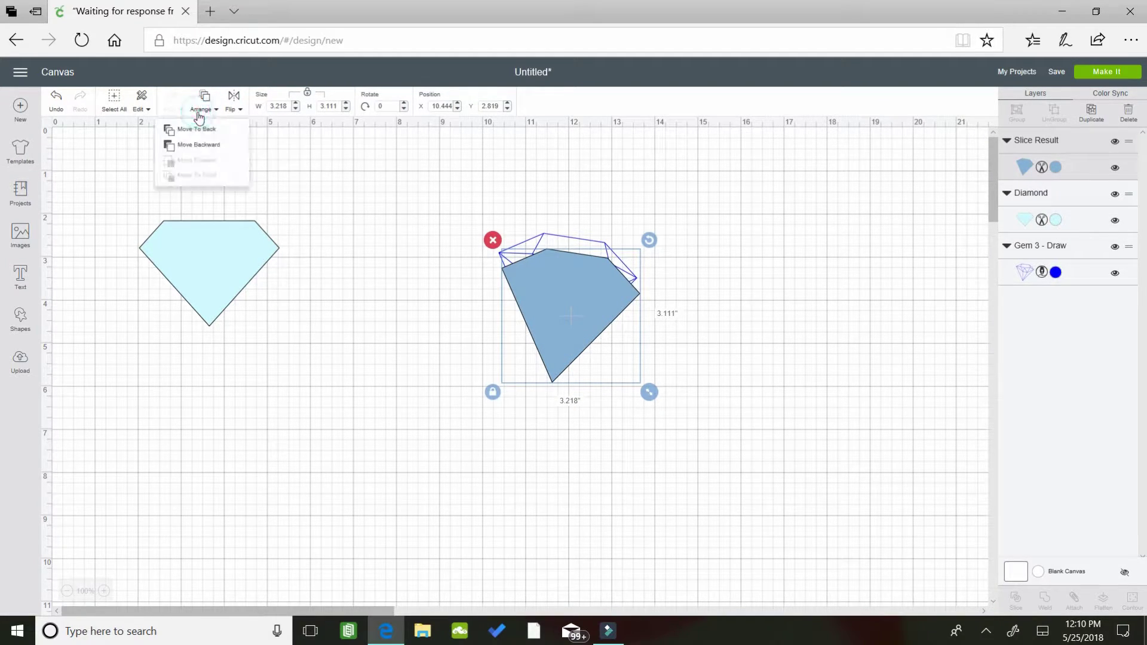
{"action": "left_click", "coordinate": [206, 145]}
Step: Shift the solid gem sideways to expose the gem drawing, select both, and move them to the front
{"action": "left_click_drag", "start_coordinate": [556, 284], "coordinate": [614, 272]}
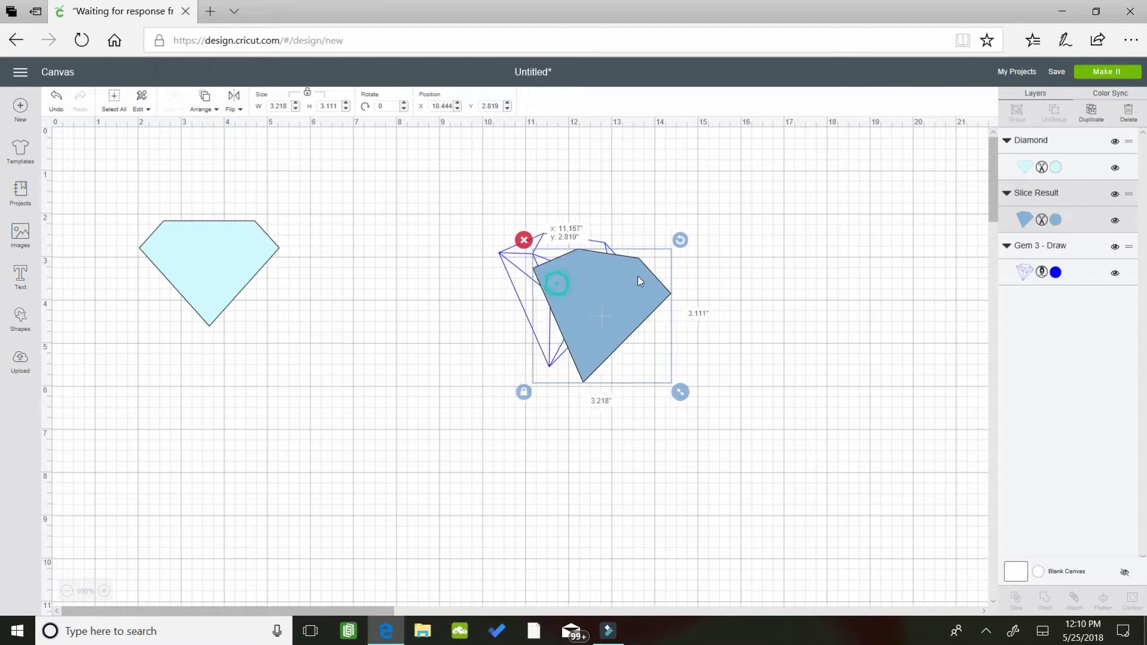
{"action": "left_click", "coordinate": [504, 214]}
{"action": "left_click_drag", "start_coordinate": [674, 323], "coordinate": [669, 354]}
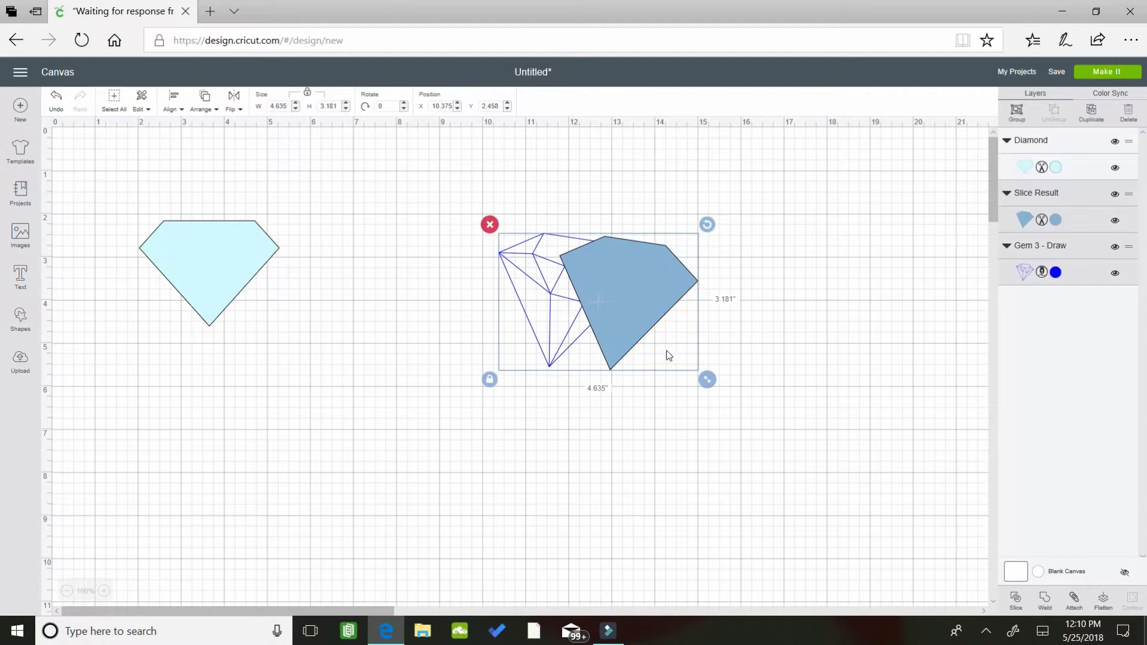
{"action": "right_click", "coordinate": [564, 302]}
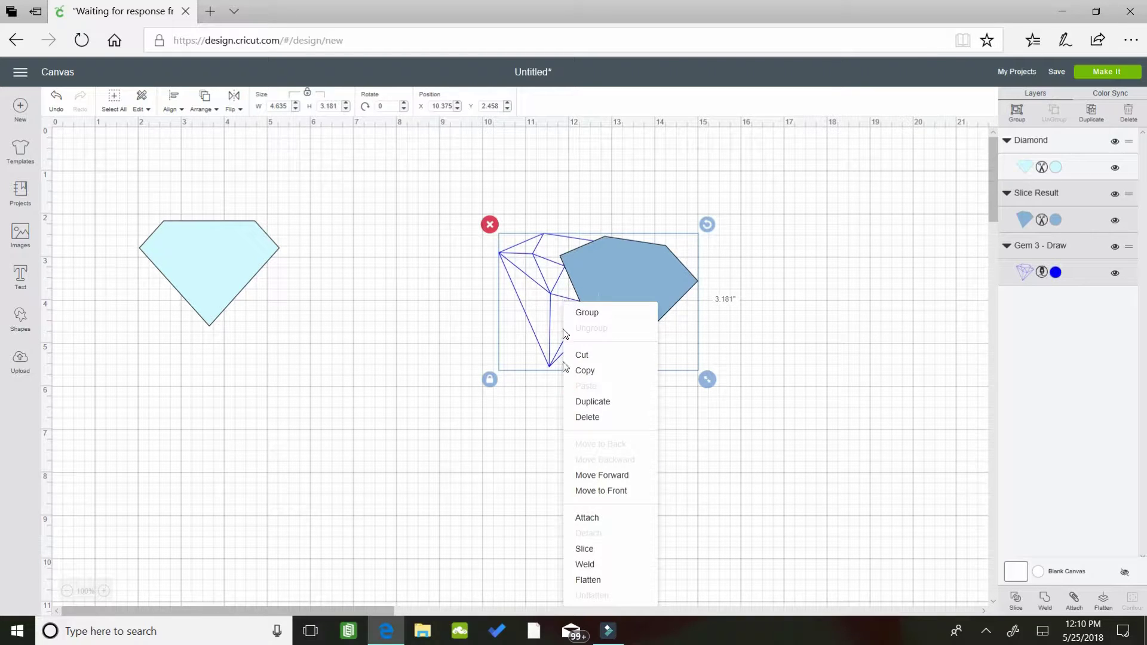
{"action": "left_click", "coordinate": [606, 486]}
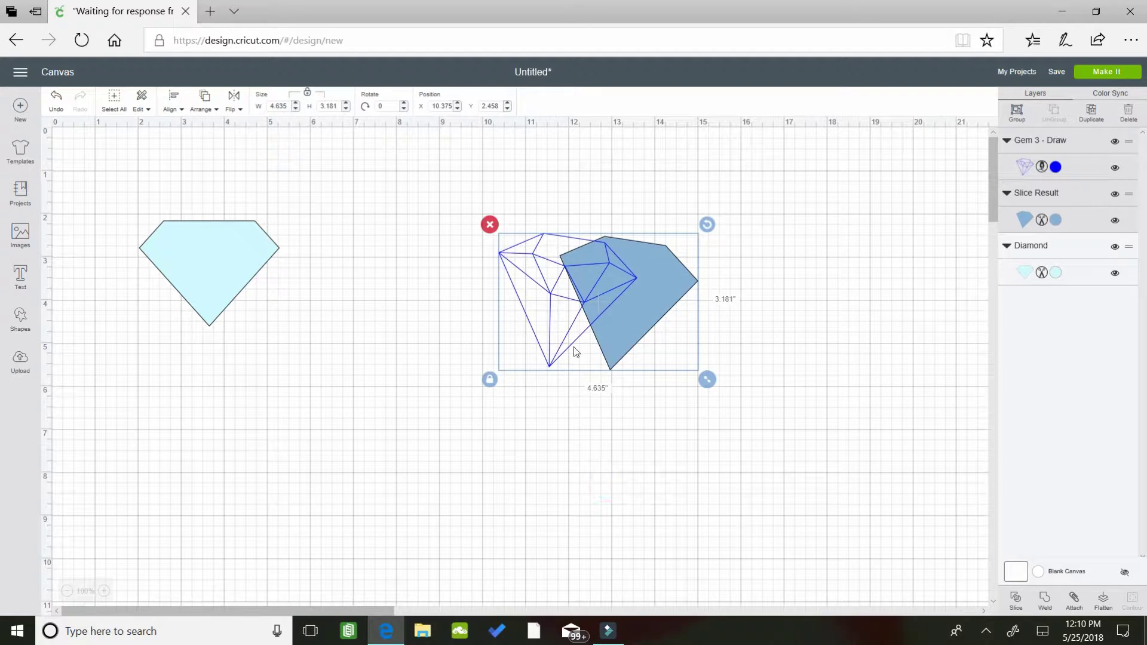
Step: Move both gems to about X 11.4, Y 2.6, and align the gem drawing exactly over the solid gem
{"action": "left_click_drag", "start_coordinate": [552, 318], "coordinate": [594, 318]}
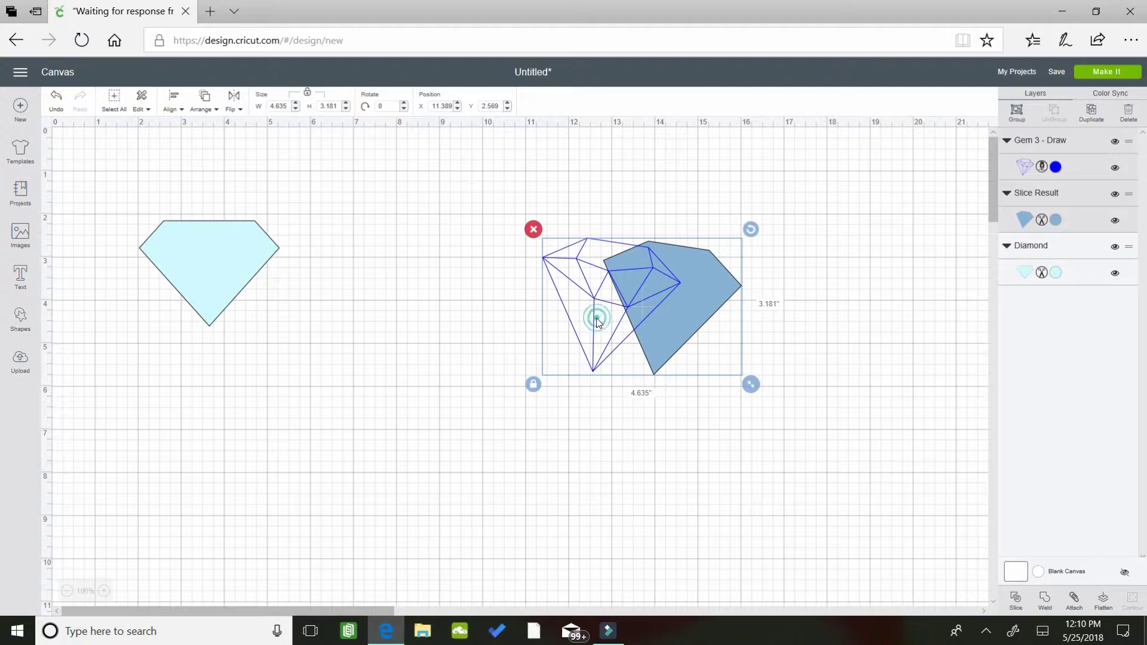
{"action": "left_click", "coordinate": [407, 188]}
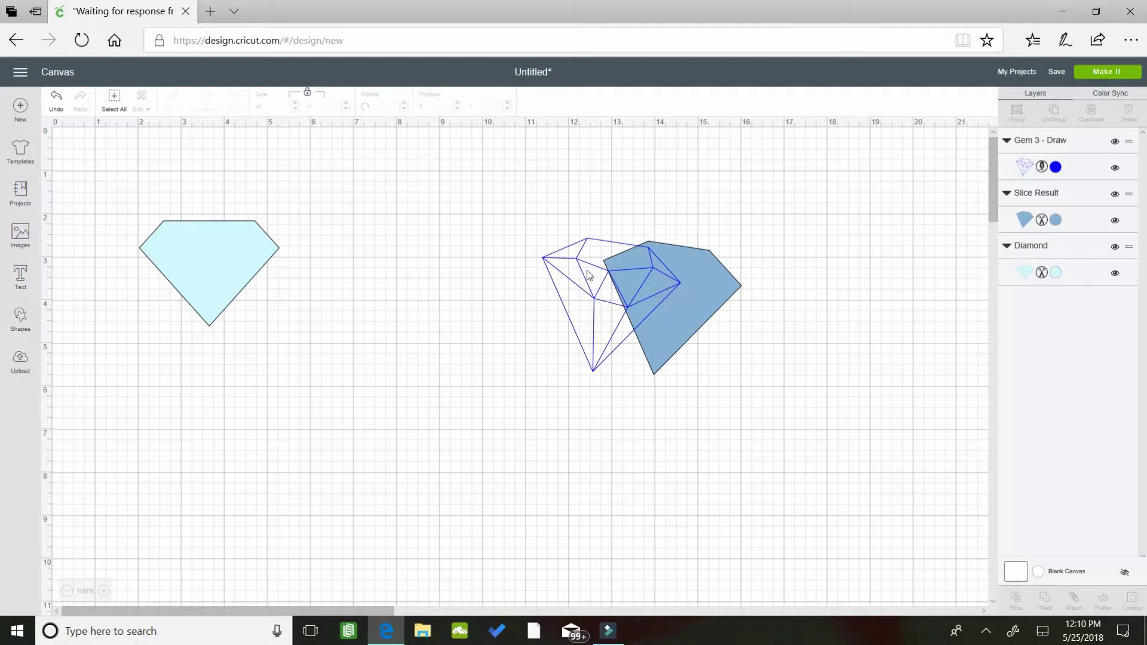
{"action": "left_click", "coordinate": [568, 269]}
{"action": "left_click_drag", "start_coordinate": [569, 269], "coordinate": [630, 274]}
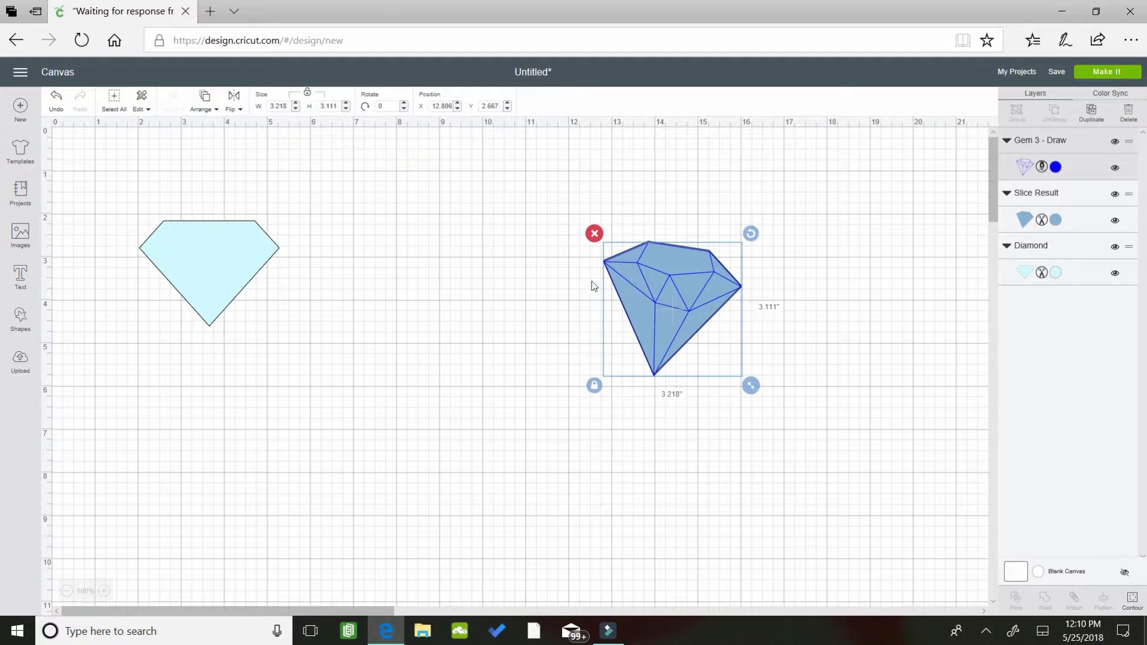
Step: Flatten the gem drawing and solid gem together, and move the flattened gem to about X 12.6, Y 2.0
{"action": "left_click", "coordinate": [576, 202]}
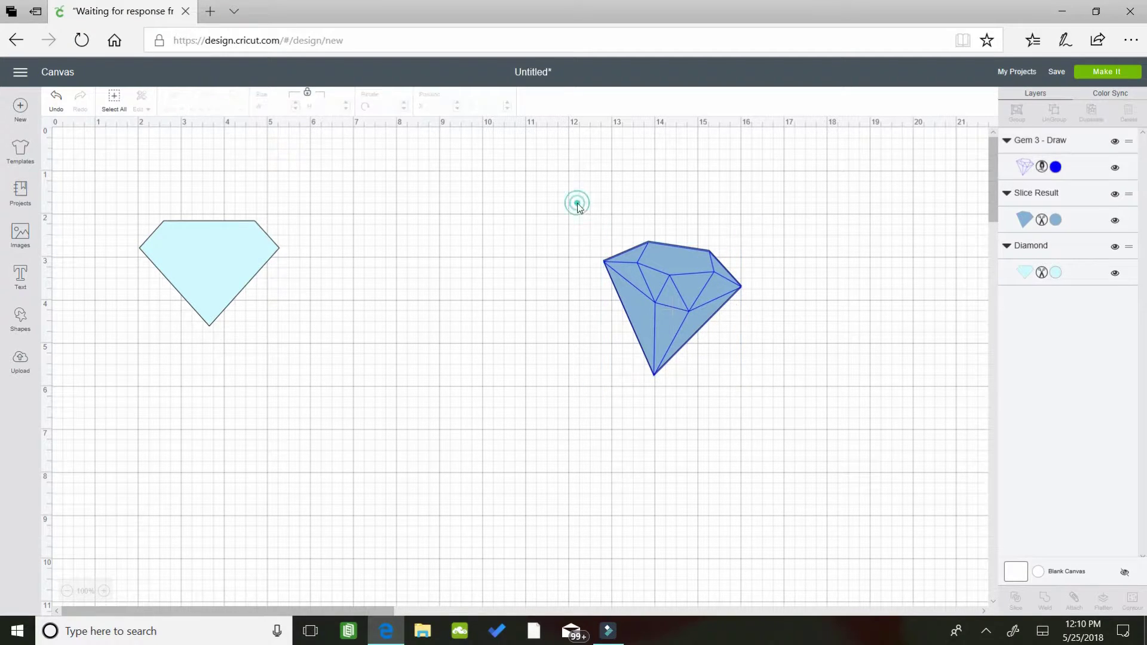
{"action": "left_click_drag", "start_coordinate": [575, 201], "coordinate": [743, 378]}
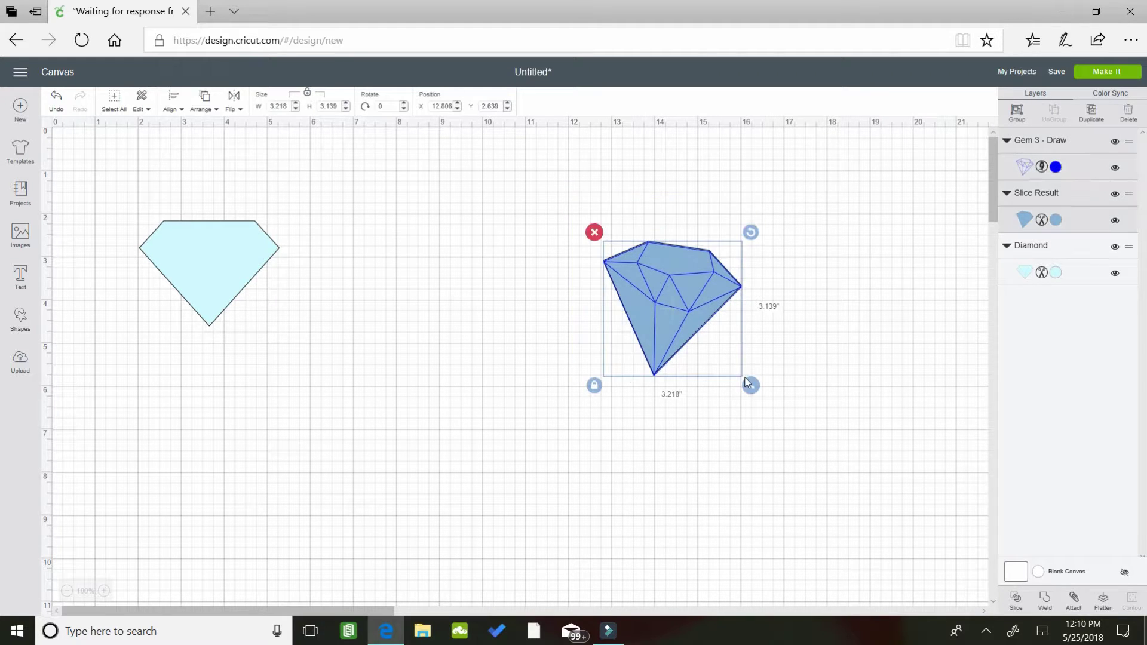
{"action": "left_click", "coordinate": [1102, 609]}
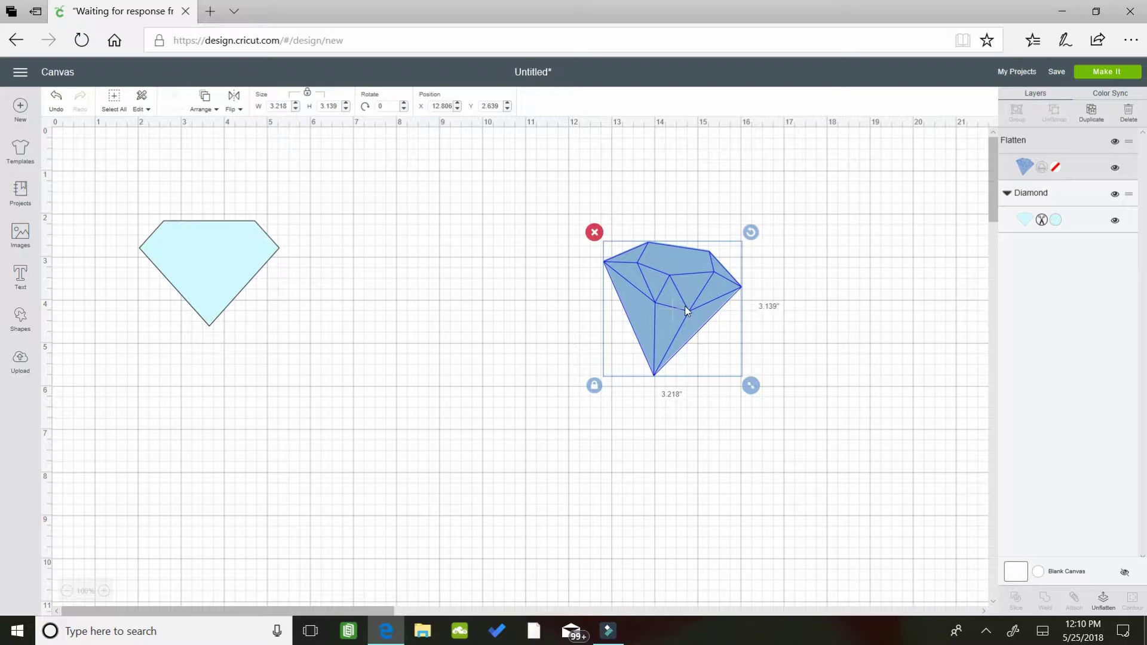
{"action": "left_click_drag", "start_coordinate": [682, 304], "coordinate": [670, 280]}
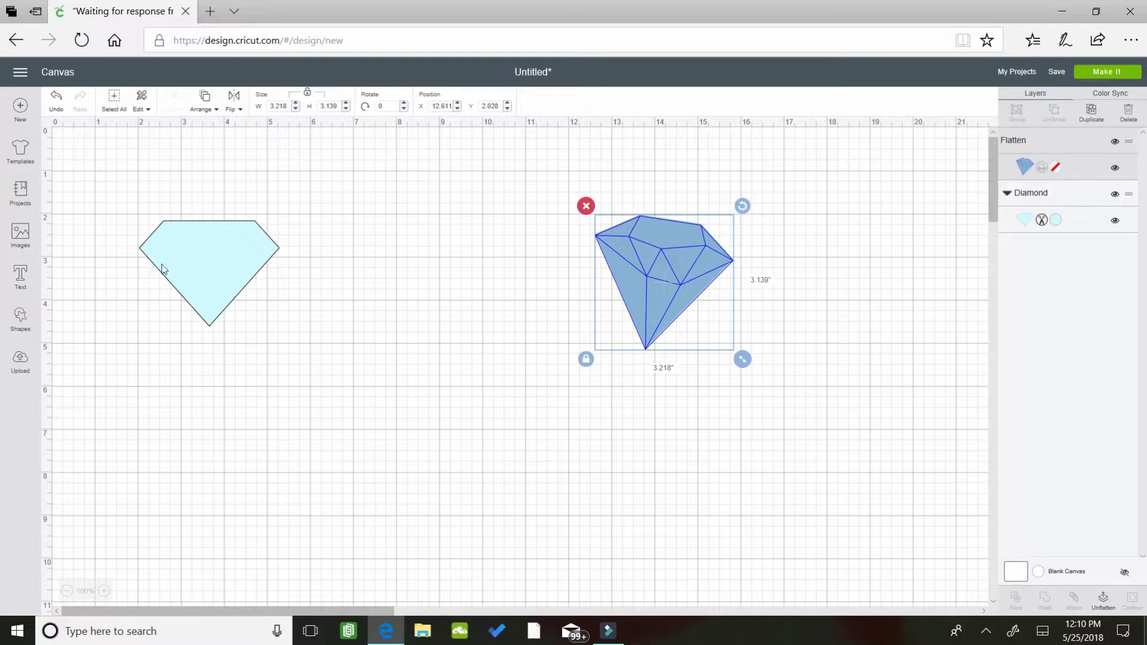
Step: Add a text box, filter the fonts to Writing, and choose the A Perfect Day font
{"action": "left_click", "coordinate": [21, 276]}
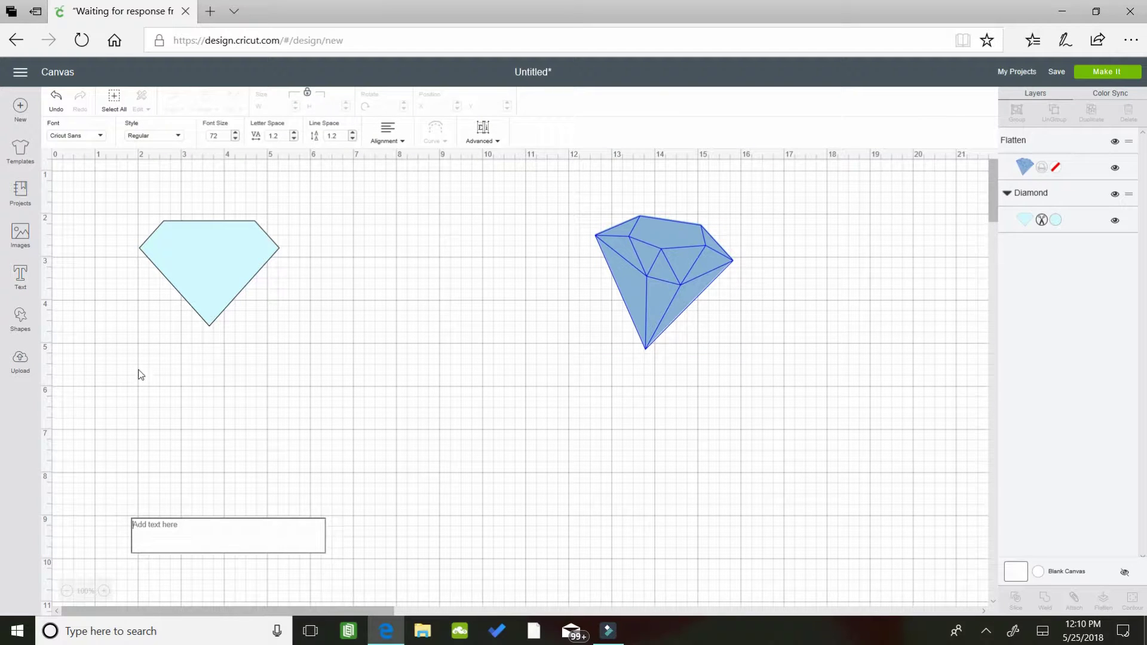
{"action": "left_click", "coordinate": [93, 139]}
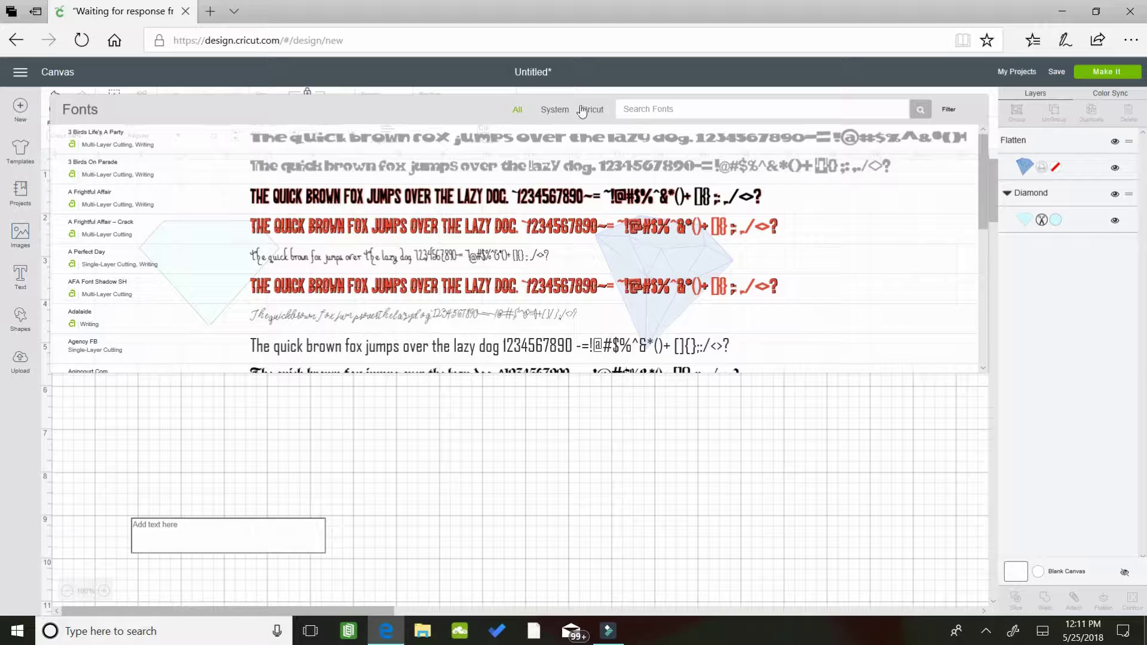
{"action": "left_click", "coordinate": [946, 111]}
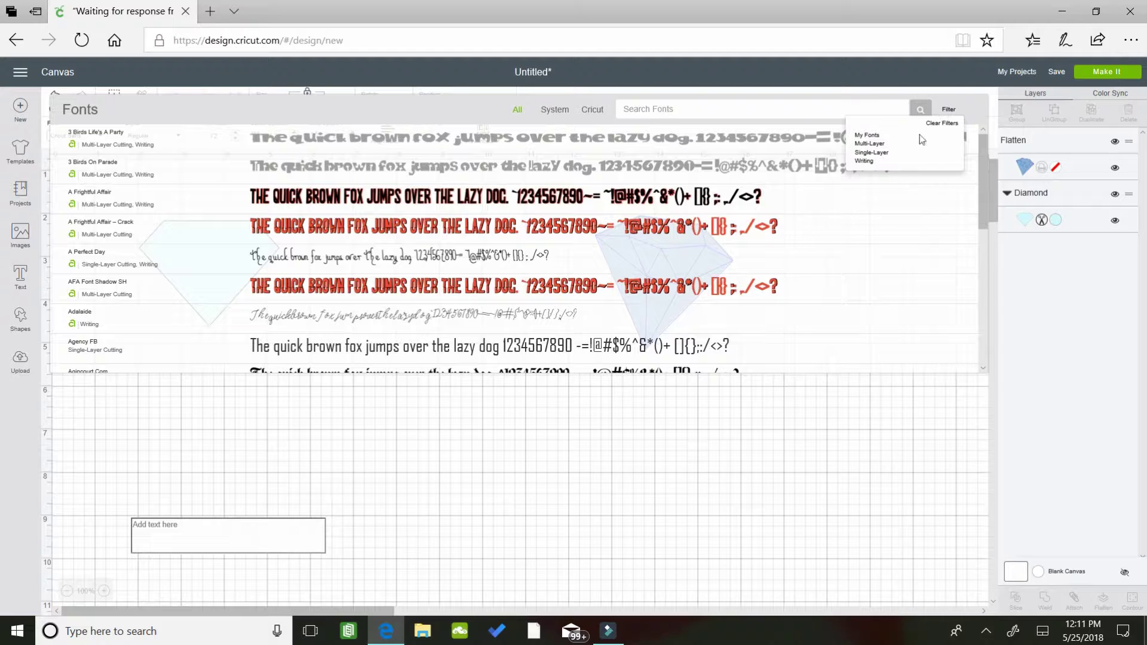
{"action": "left_click", "coordinate": [863, 161]}
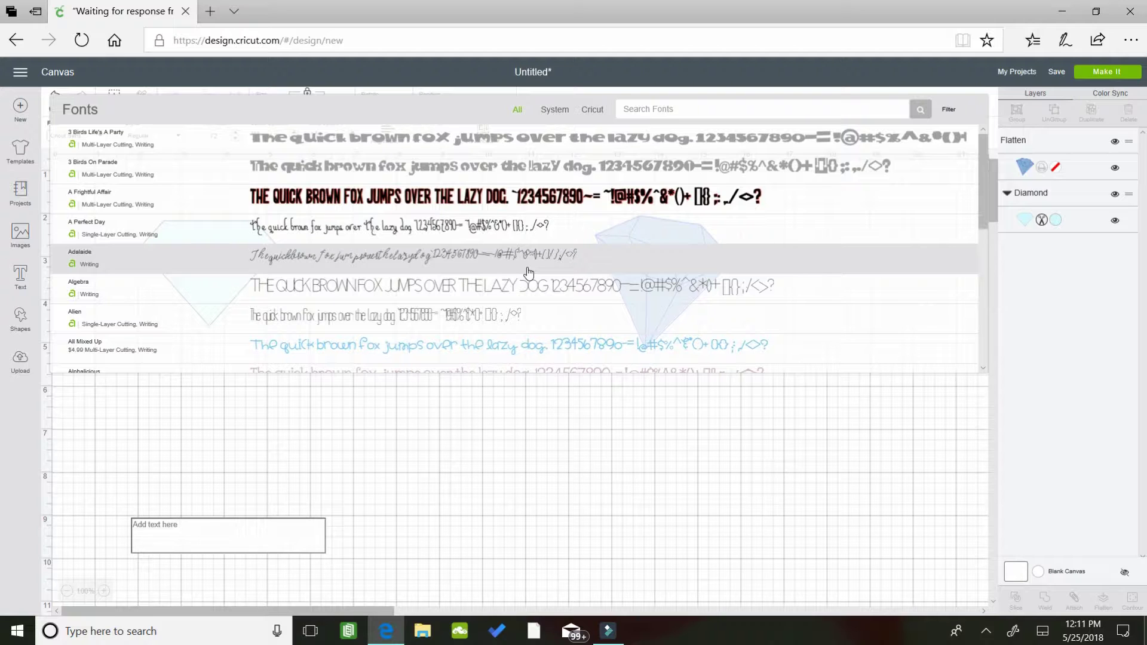
{"action": "left_click", "coordinate": [493, 225]}
Step: Enter "You're a Ge" in the text box using the A Perfect Day font
{"action": "left_click", "coordinate": [228, 544]}
{"action": "type", "text": "Y"}
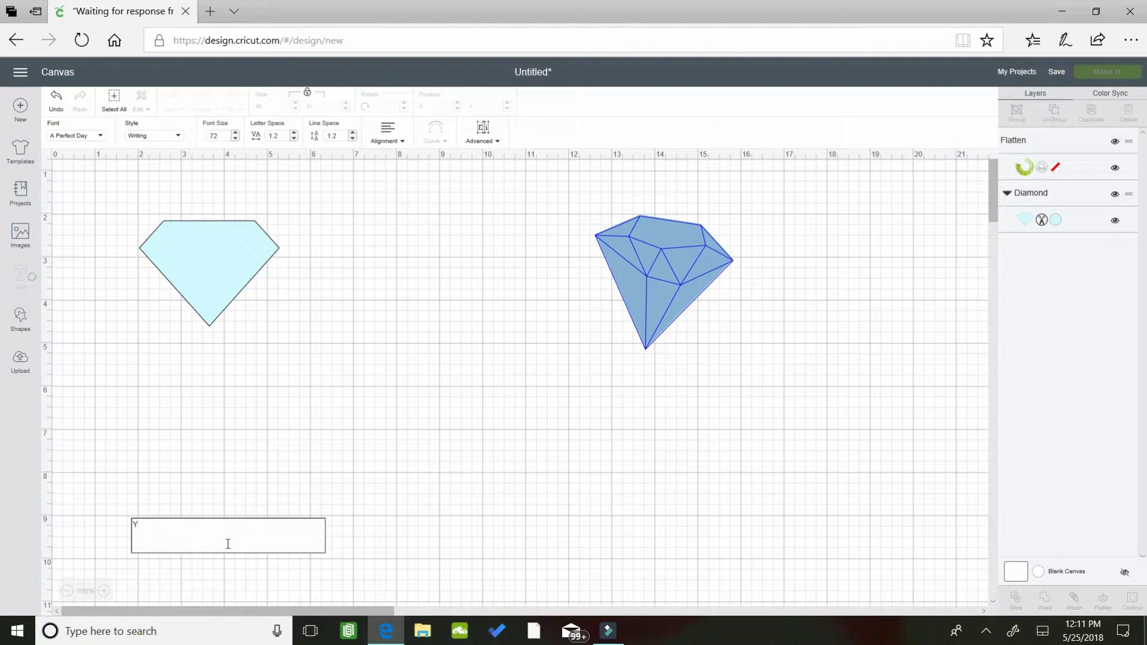
{"action": "type", "text": "ou"}
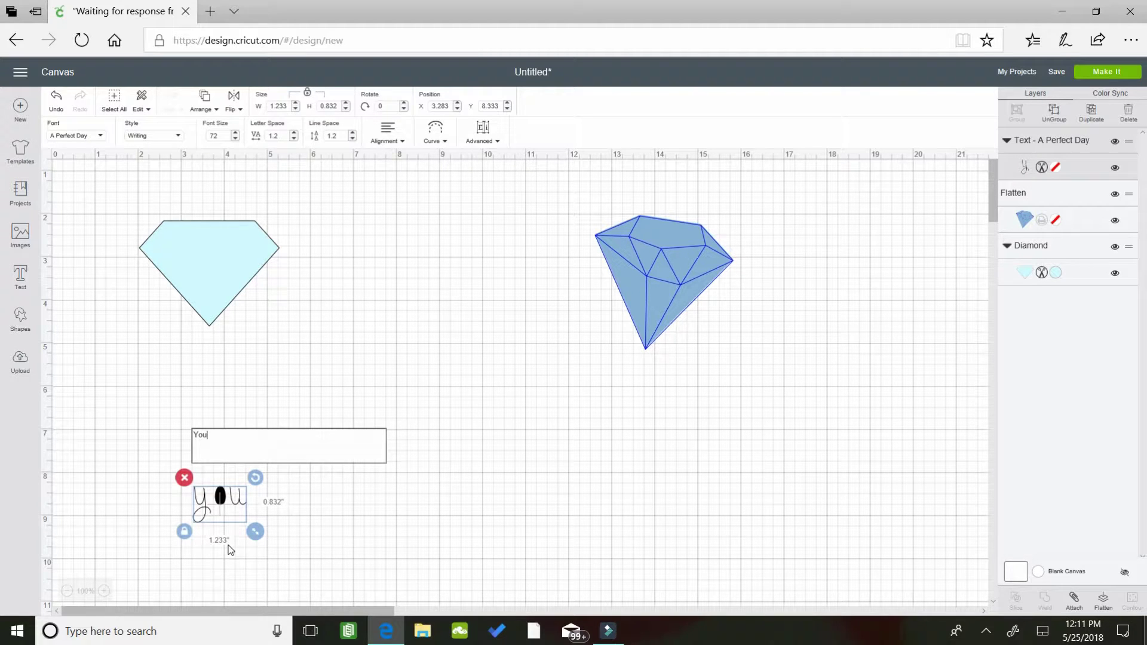
{"action": "type", "text": "'re"}
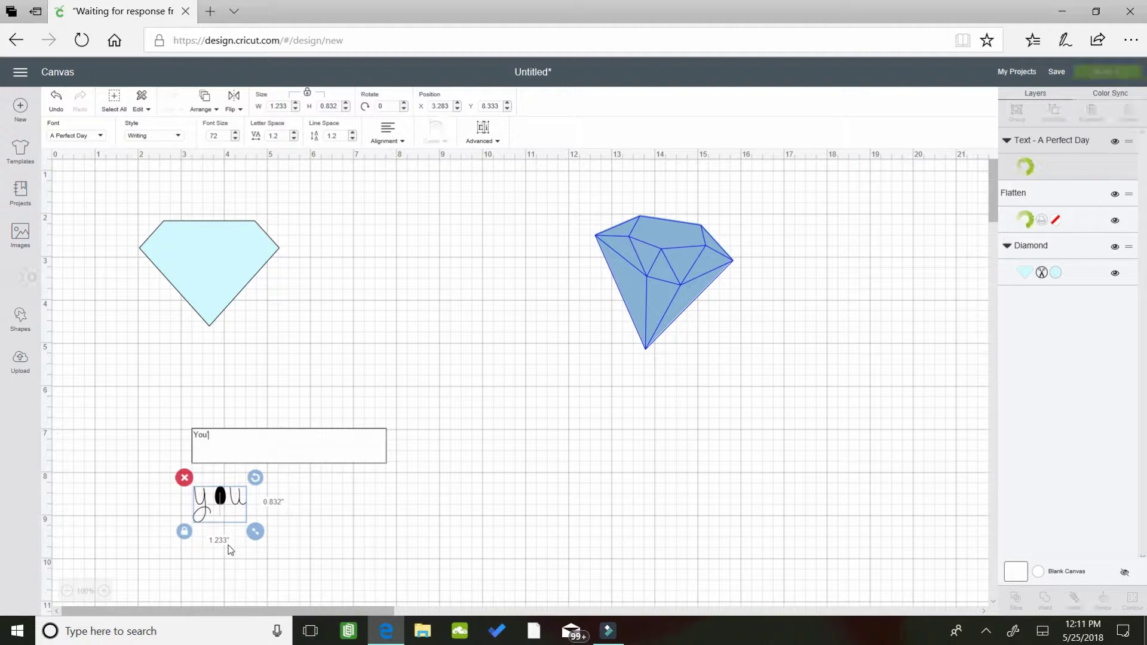
{"action": "type", "text": " a"}
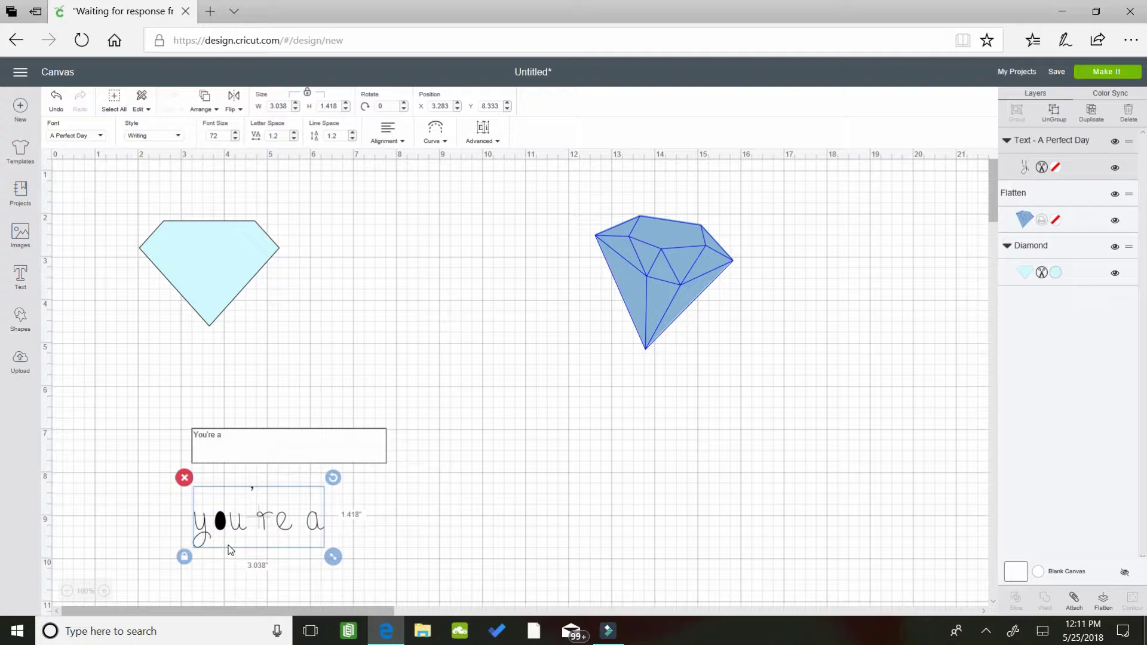
{"action": "type", "text": "Ge"}
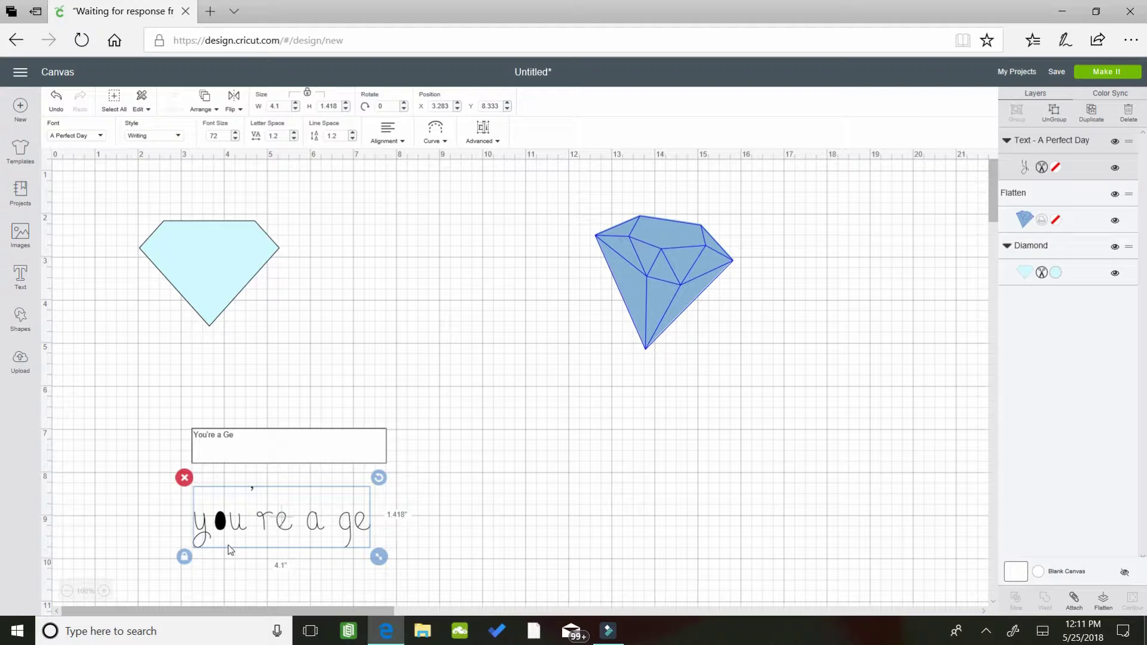
Step: Clear all the wording from the text box
{"action": "key", "text": "Caps_Lock"}
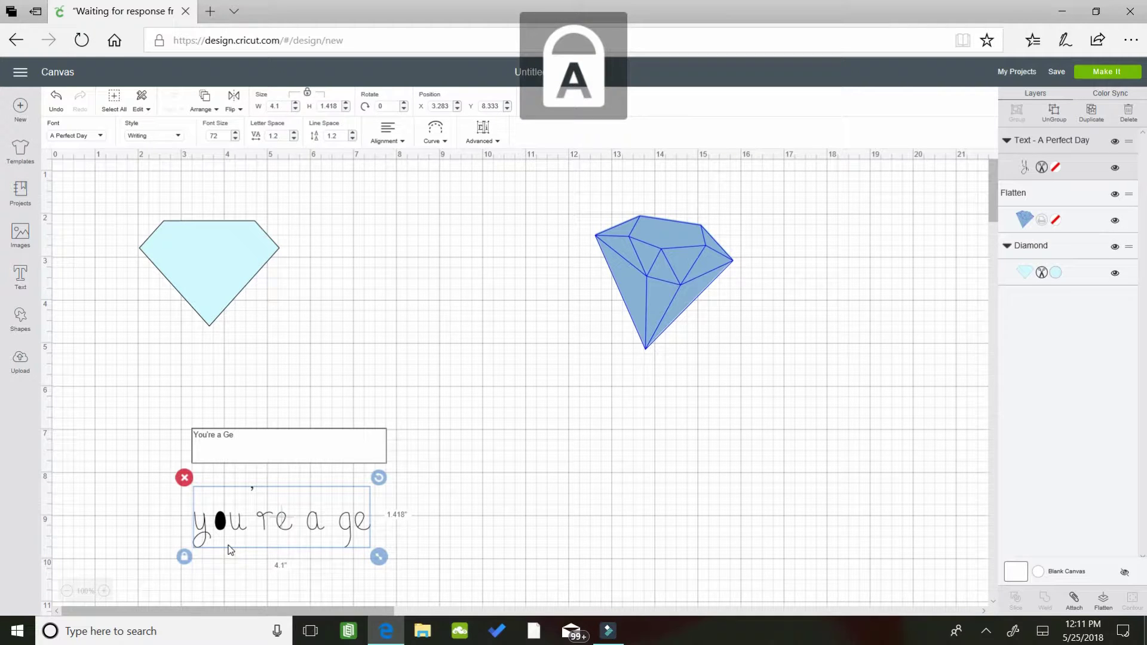
{"action": "key", "text": "BackSpace"}
{"action": "key", "text": "BackSpace"}
{"action": "key", "text": "BackSpace"}
{"action": "key", "text": "BackSpace"}
{"action": "key", "text": "BackSpace"}
{"action": "key", "text": "BackSpace"}
{"action": "key", "text": "BackSpace"}
{"action": "key", "text": "BackSpace"}
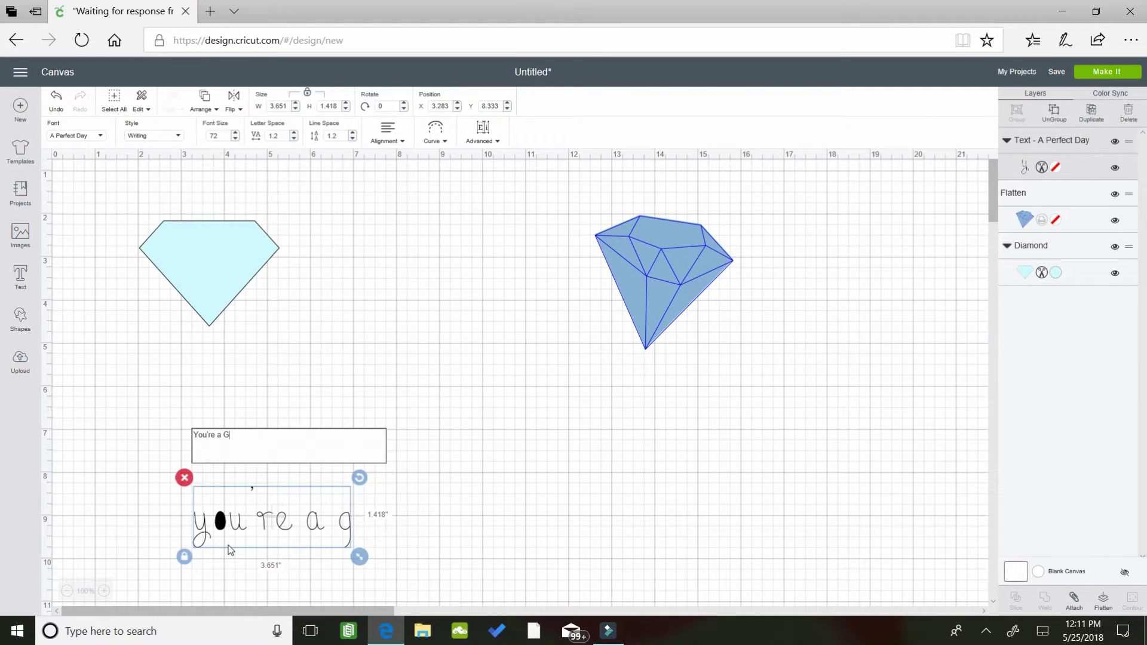
{"action": "key", "text": "BackSpace"}
{"action": "key", "text": "BackSpace"}
{"action": "key", "text": "BackSpace"}
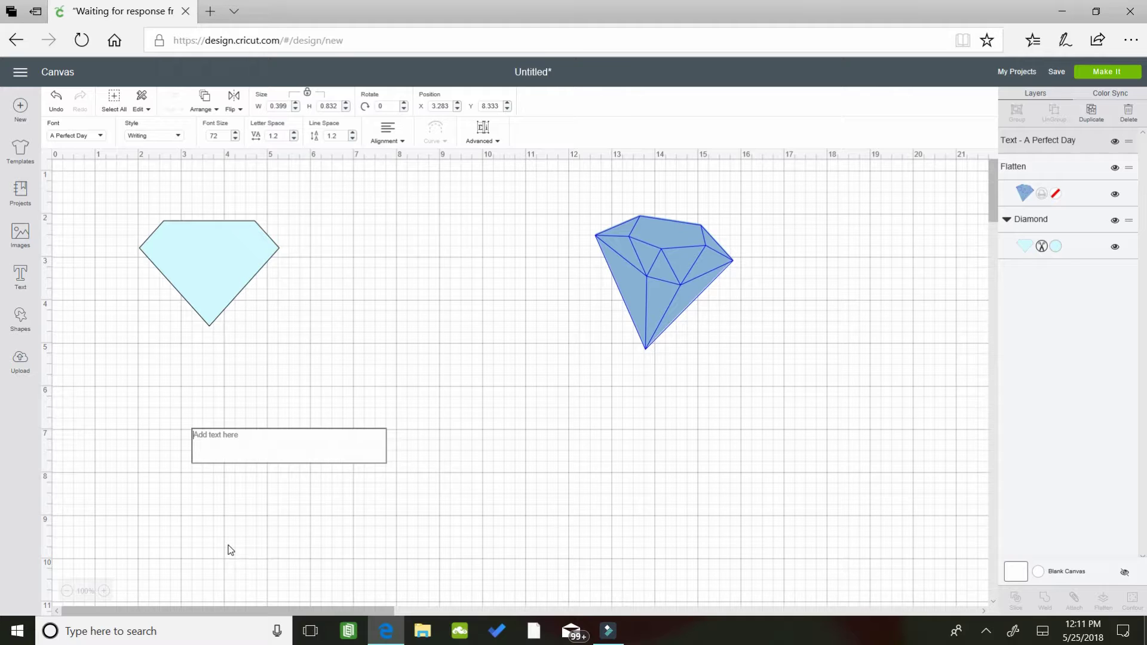
Step: Enter "You're a Gem" in the emptied A Perfect Day text box
{"action": "key", "text": "Caps_Lock"}
{"action": "type", "text": "Y"}
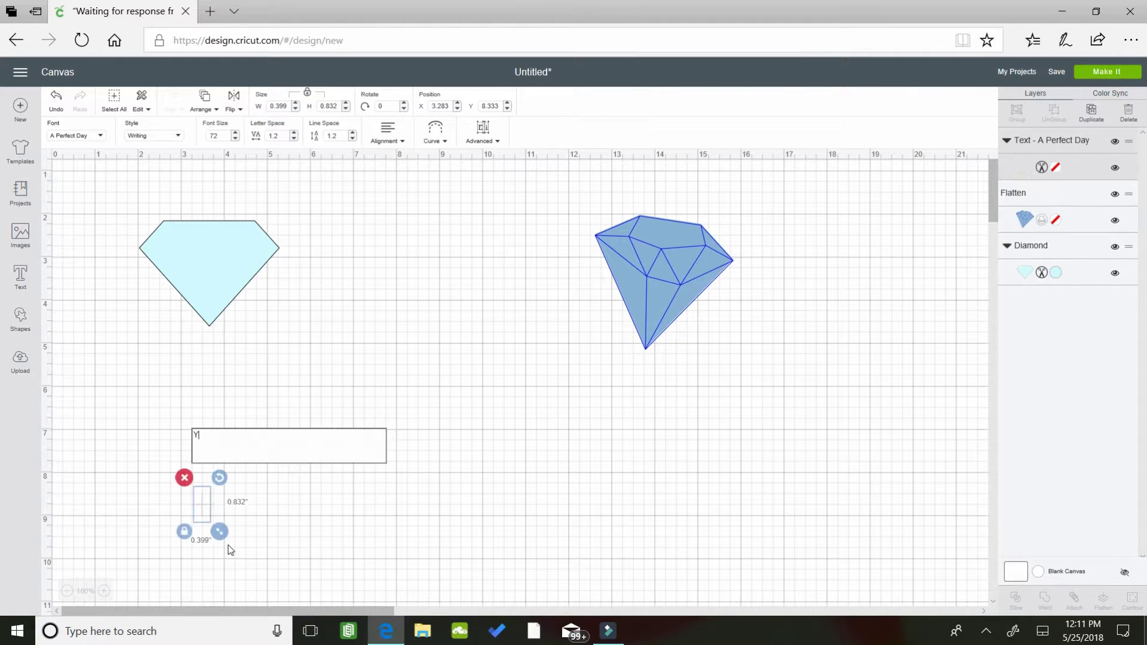
{"action": "type", "text": "ou"}
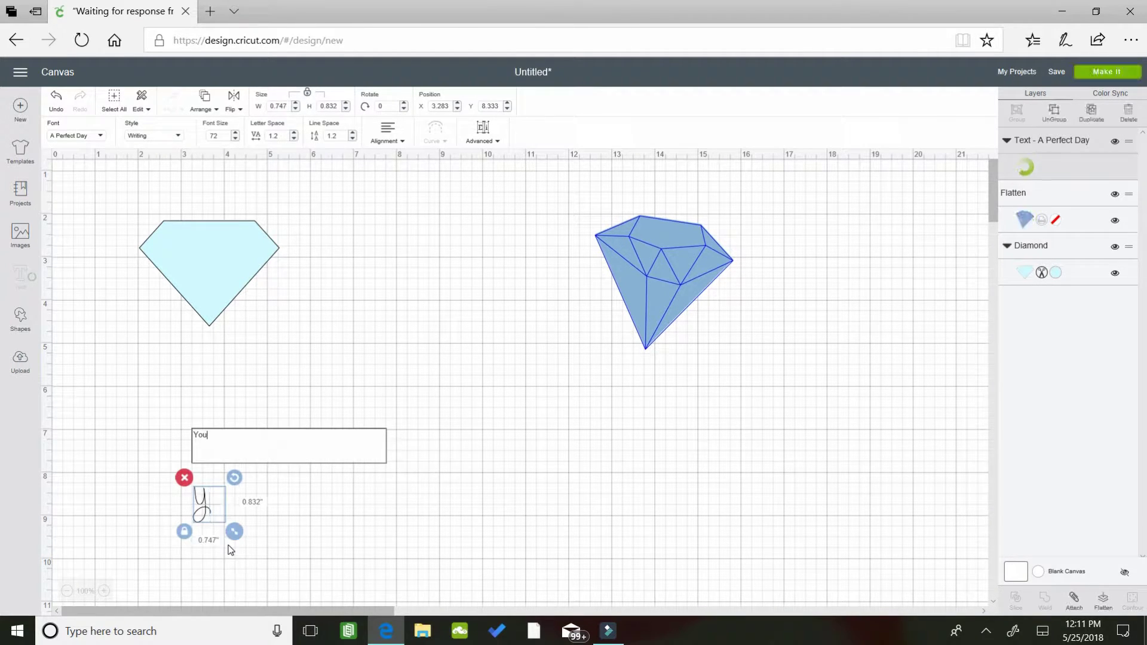
{"action": "type", "text": "'r"}
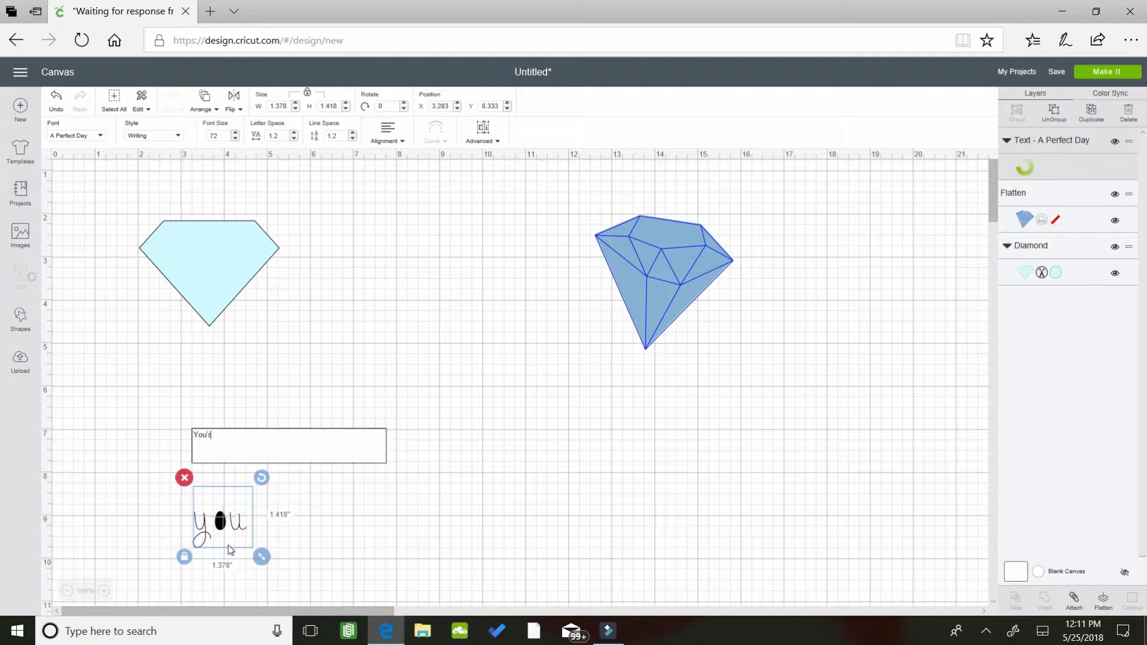
{"action": "type", "text": "e a Gem"}
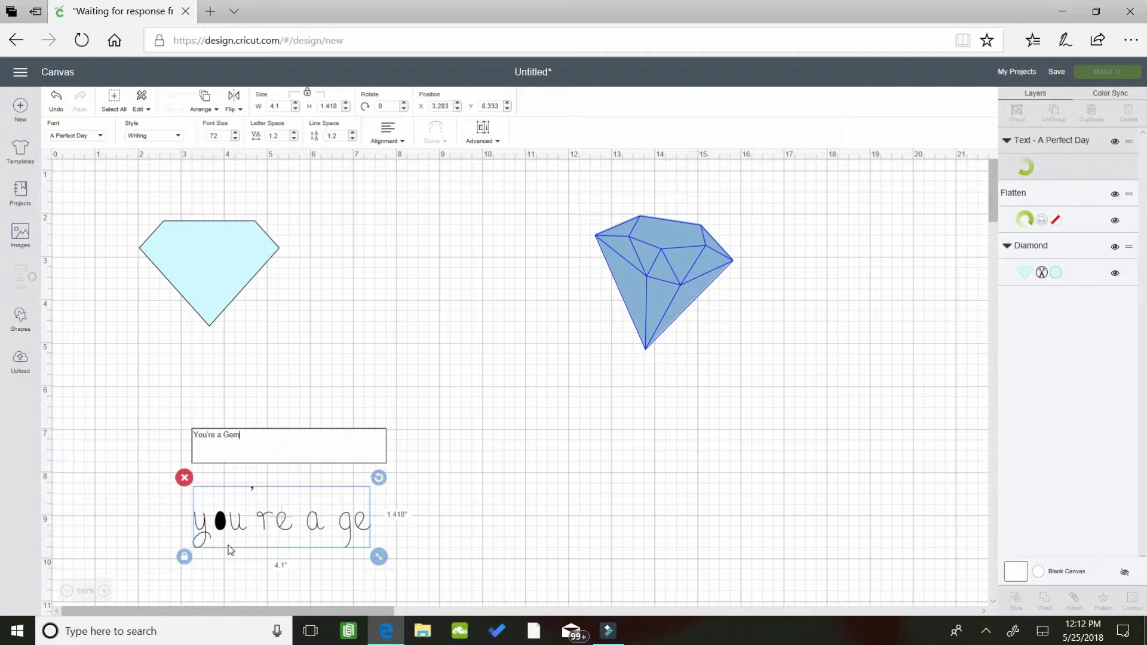
Step: Remove the word "Gem" and delete the A Perfect Day text object from the canvas
{"action": "key", "text": "BackSpace"}
{"action": "key", "text": "BackSpace"}
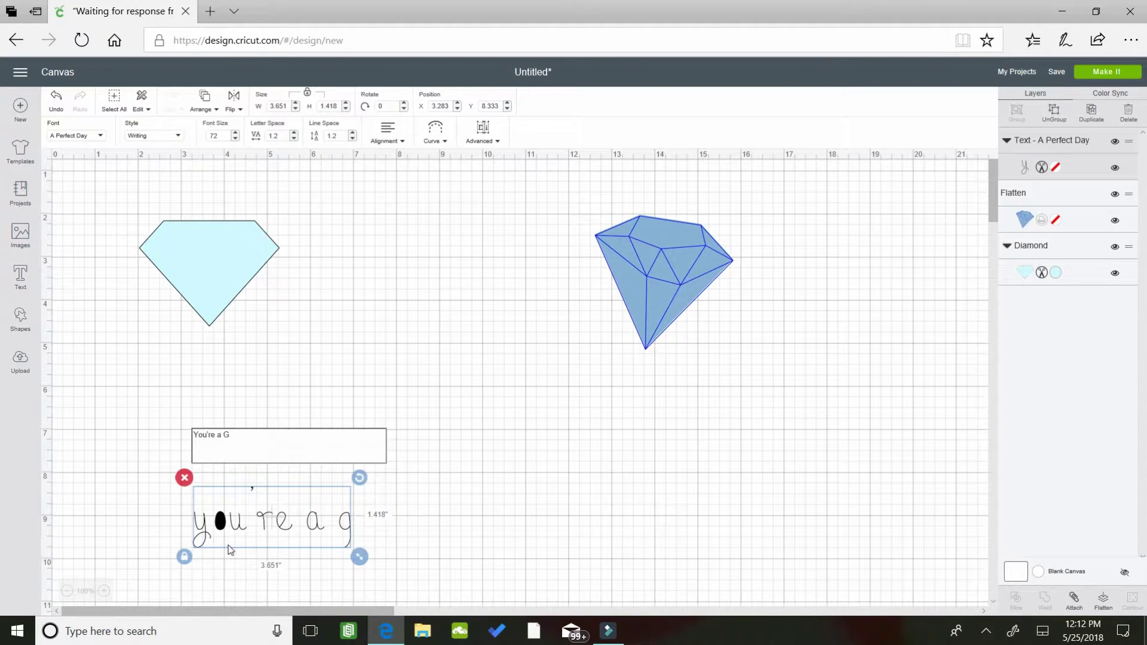
{"action": "key", "text": "BackSpace"}
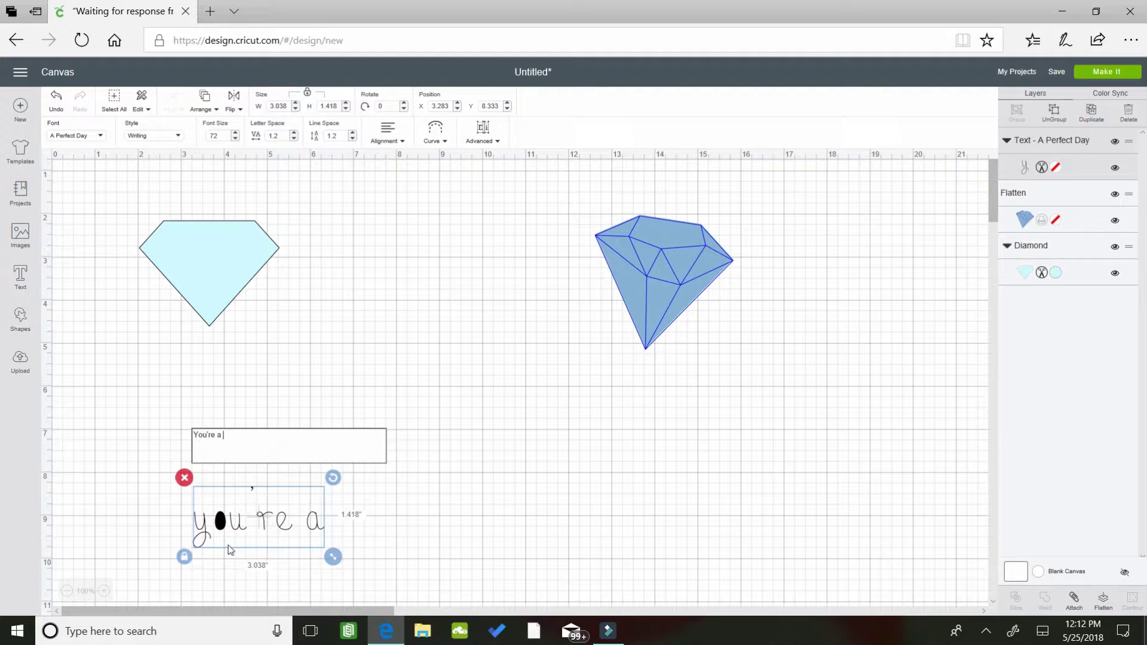
{"action": "type", "text": "G"}
{"action": "key", "text": "BackSpace"}
{"action": "left_click", "coordinate": [184, 476]}
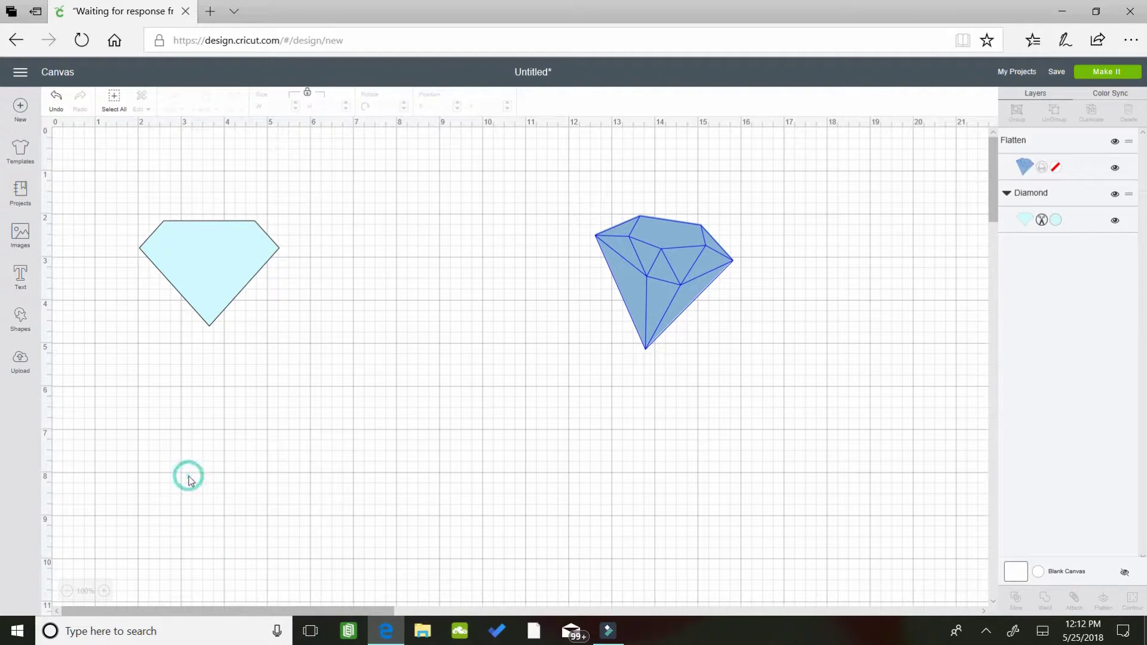
Step: Add a new text box and choose the Ballroom writing font for it
{"action": "left_click", "coordinate": [22, 276]}
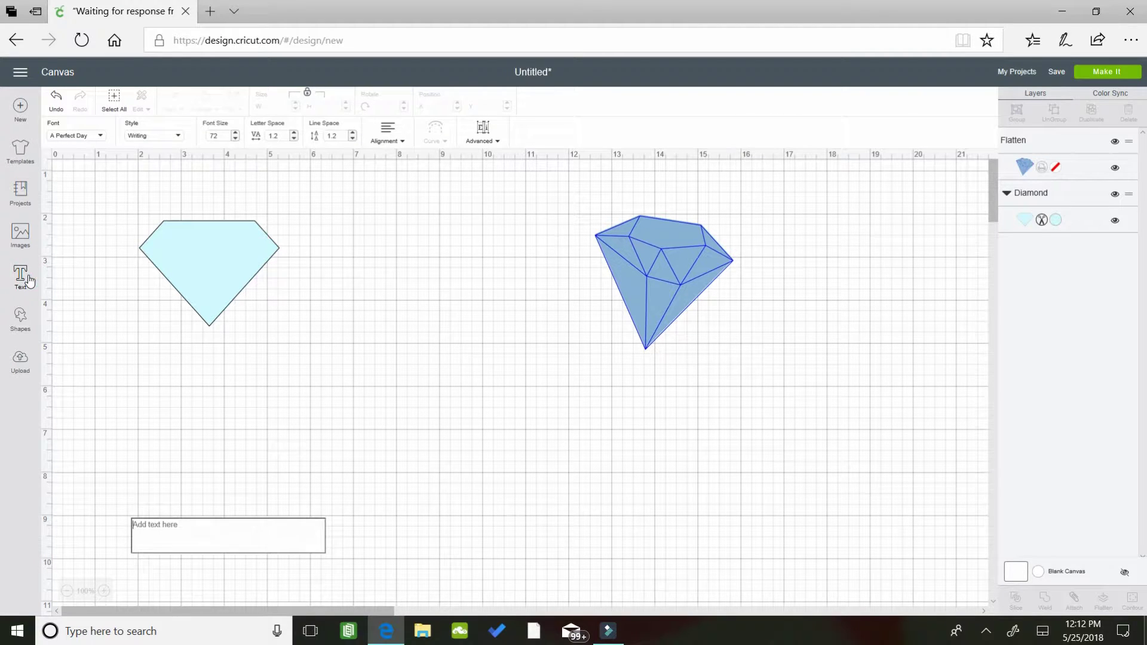
{"action": "left_click", "coordinate": [98, 139]}
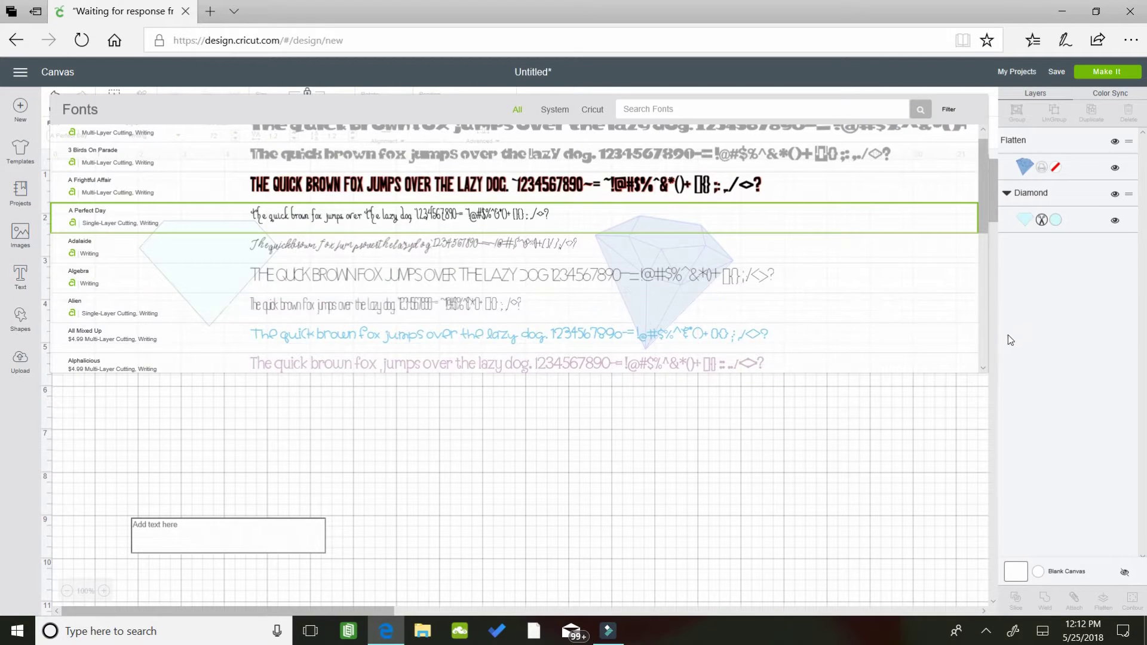
{"action": "left_click", "coordinate": [983, 340]}
{"action": "left_click", "coordinate": [983, 339]}
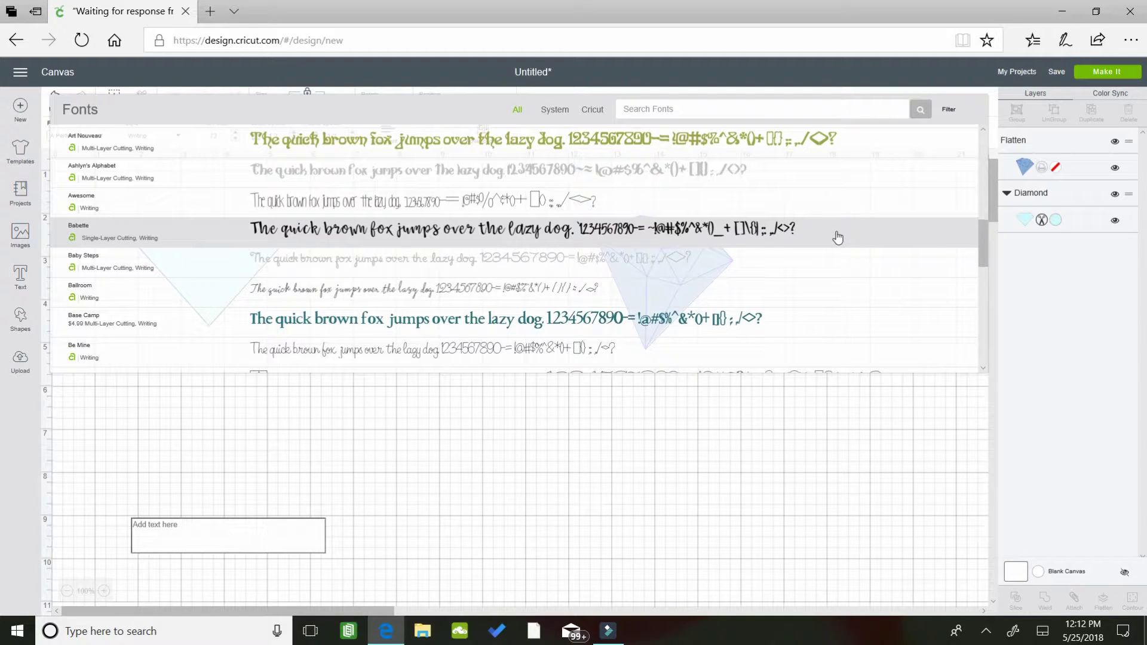
{"action": "left_click", "coordinate": [827, 297]}
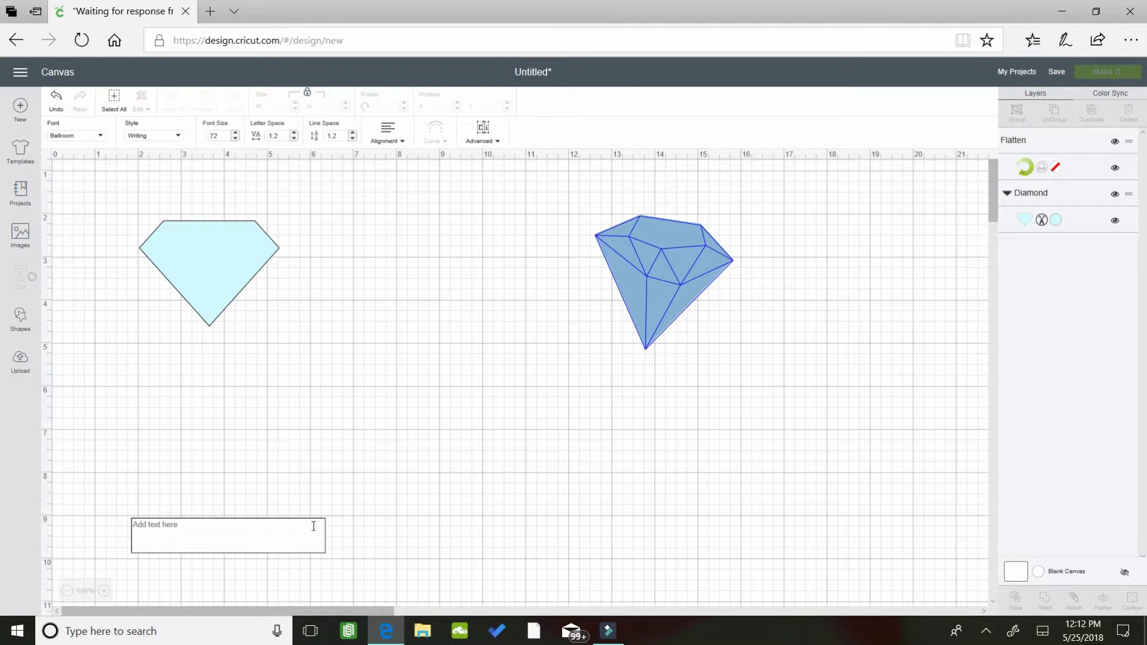
Step: Enter "You're a Gem" as the Ballroom text
{"action": "left_click", "coordinate": [313, 526]}
{"action": "type", "text": "Your"}
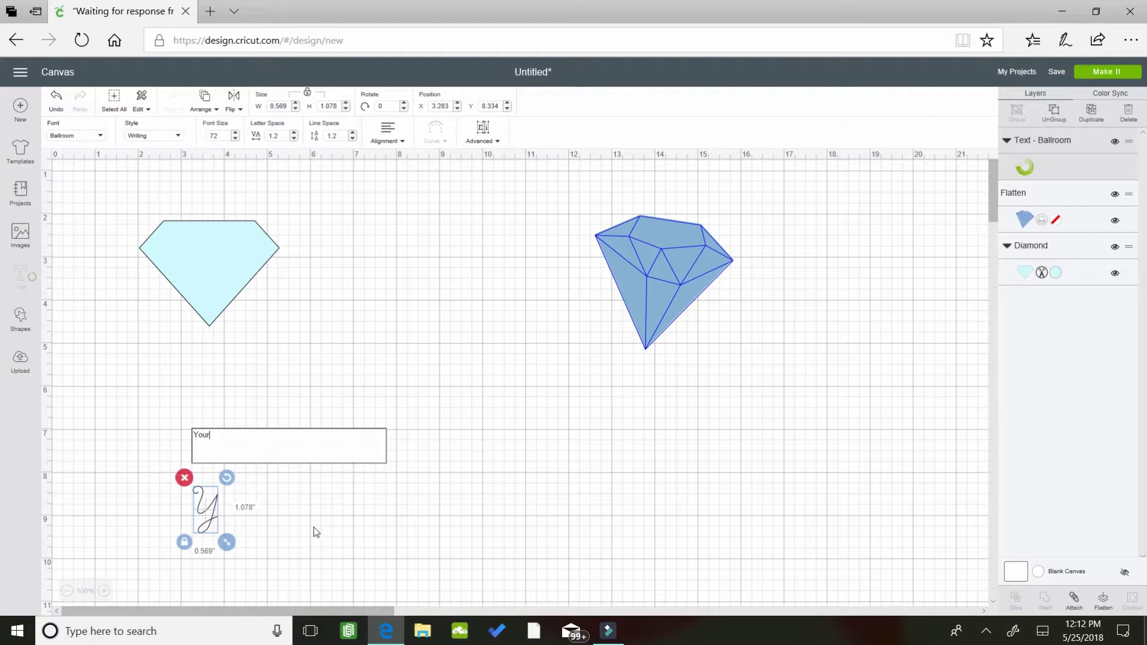
{"action": "key", "text": "BackSpace"}
{"action": "type", "text": "'"}
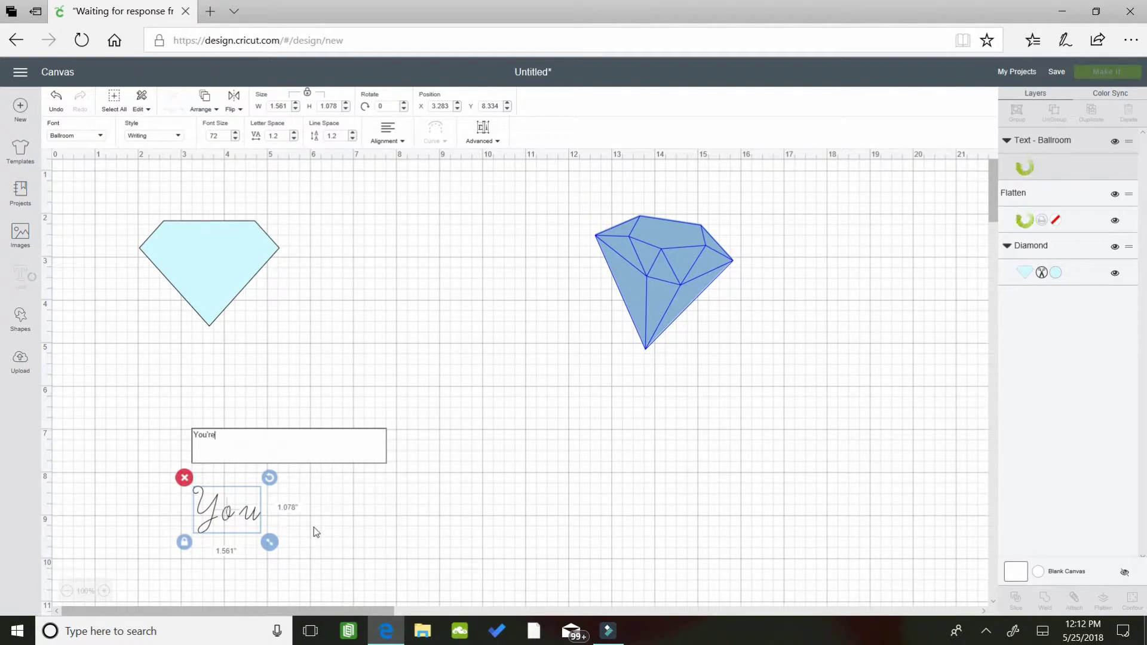
{"action": "type", "text": "re"}
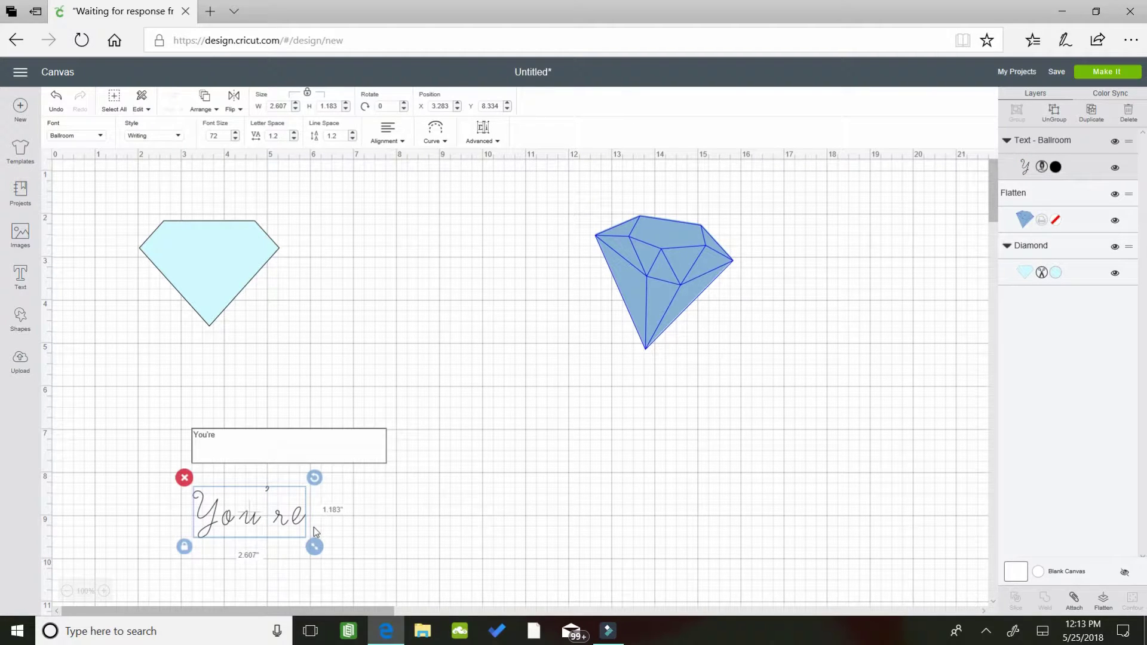
{"action": "type", "text": "a Gem"}
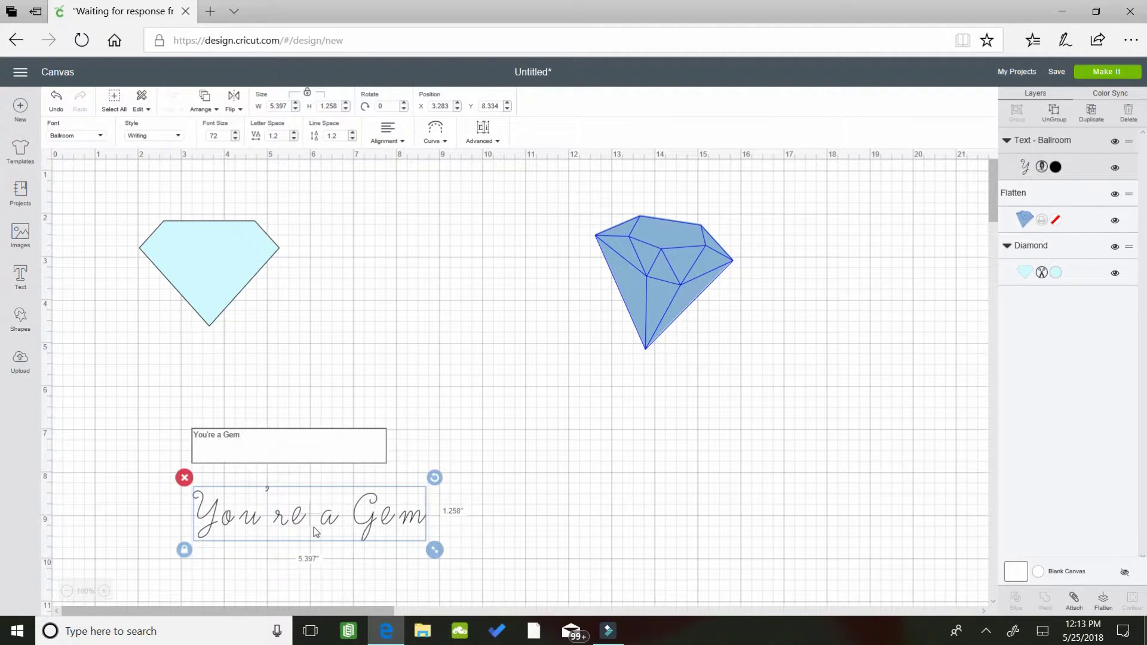
{"action": "left_click", "coordinate": [313, 526]}
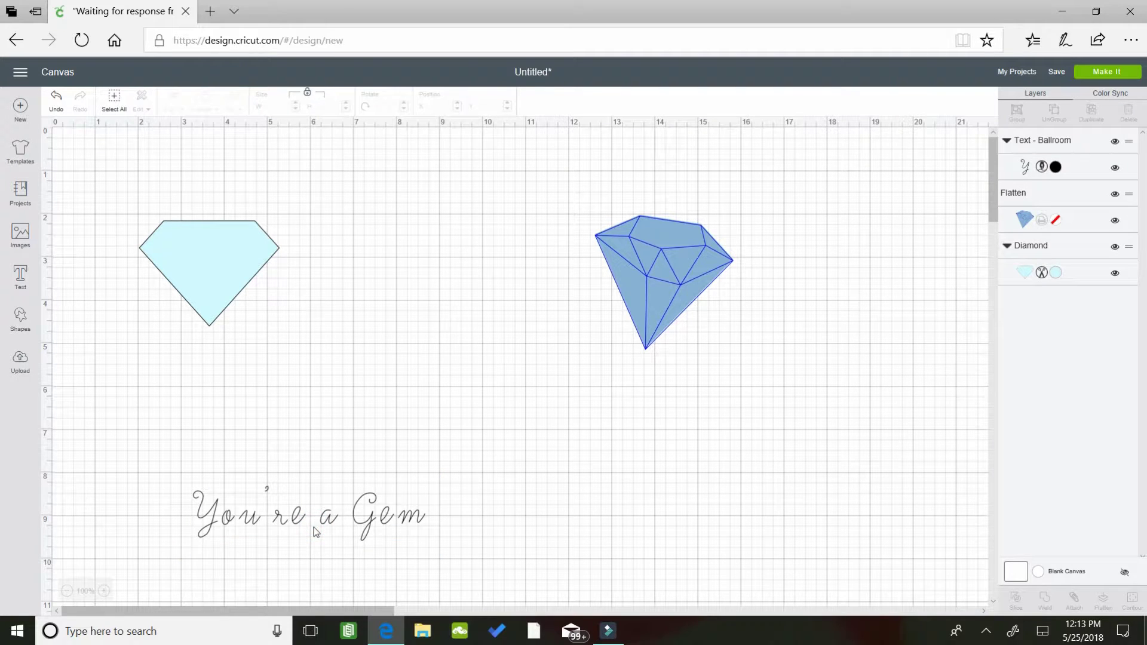
Step: Move the "You're a Gem" text to about X 4.97, Y 4.57 and set its alignment to Center
{"action": "left_click", "coordinate": [351, 497]}
{"action": "left_click", "coordinate": [328, 472]}
{"action": "left_click_drag", "start_coordinate": [350, 503], "coordinate": [433, 347]}
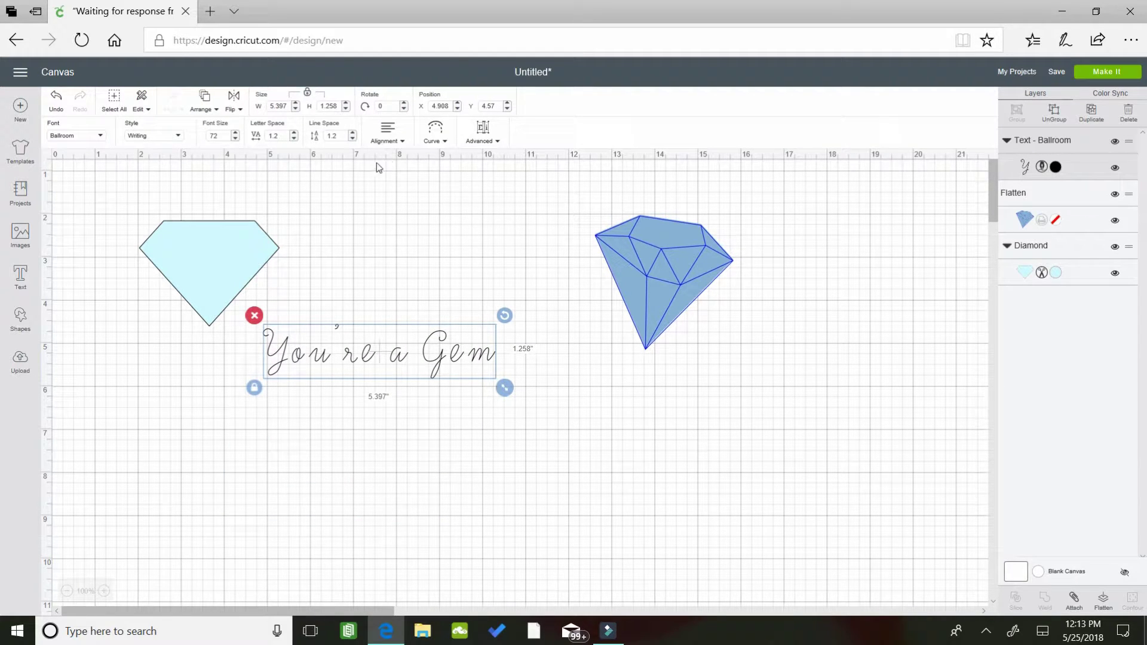
{"action": "left_click", "coordinate": [390, 143]}
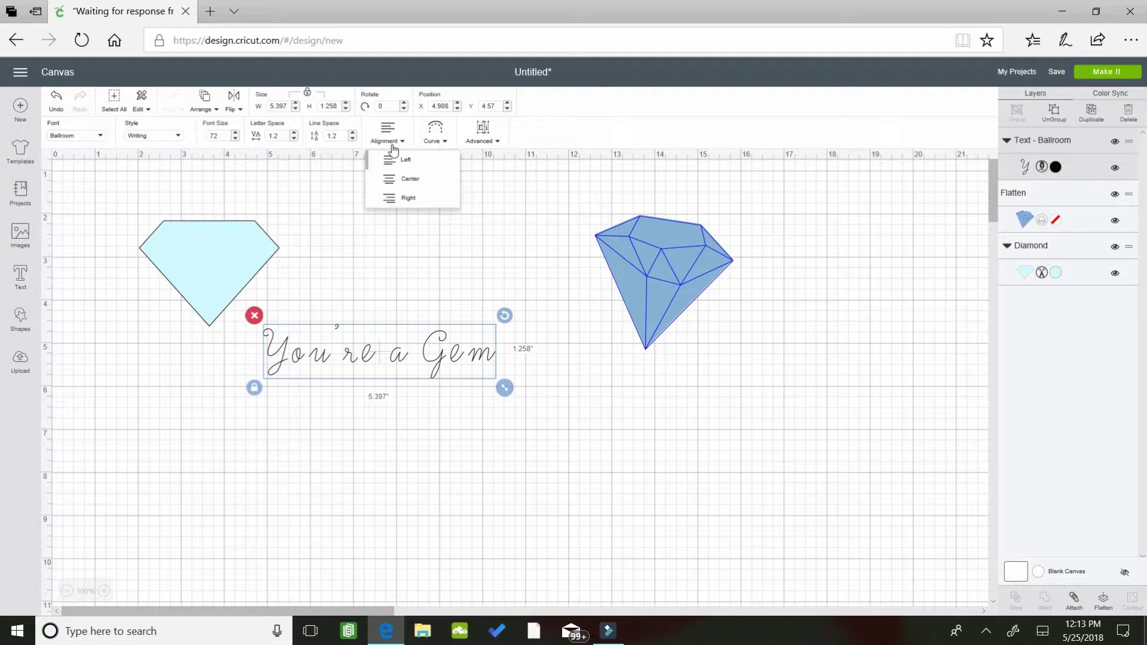
{"action": "left_click", "coordinate": [406, 179]}
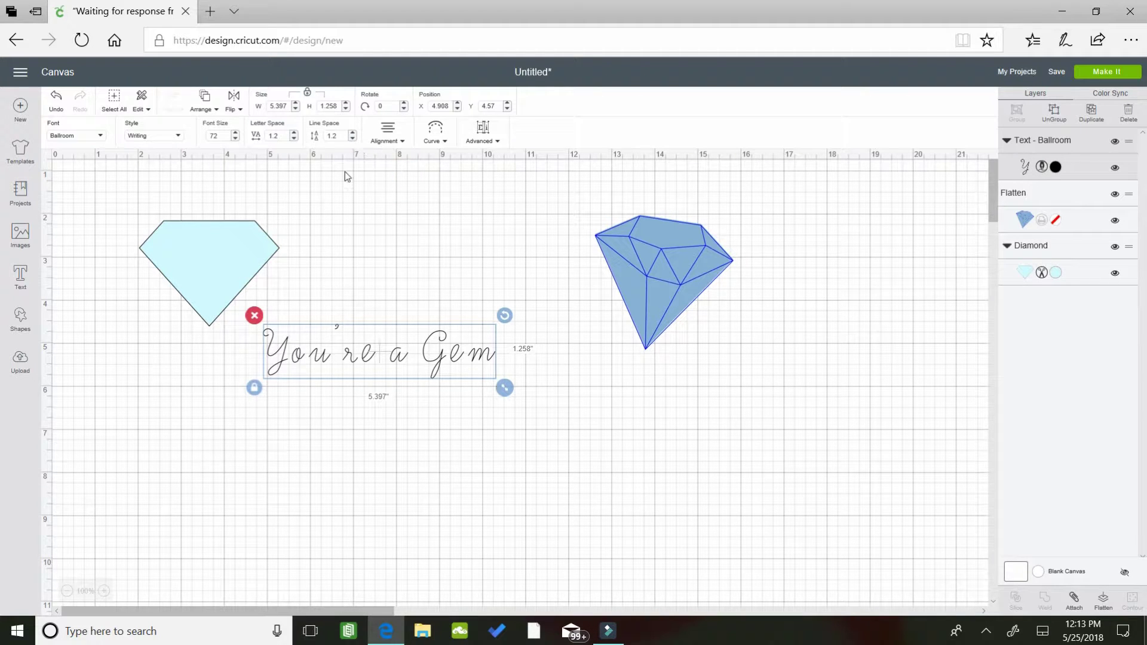
Step: Ungroup the text to letters and move the "o" and "u" closer together behind the "Y"
{"action": "left_click", "coordinate": [483, 139]}
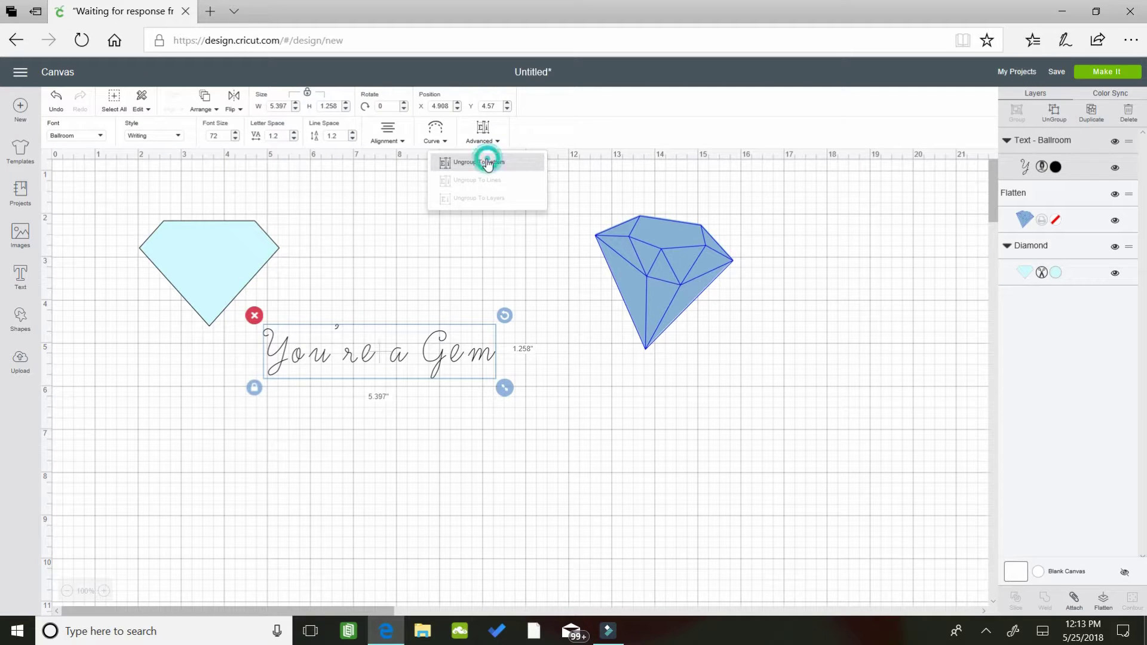
{"action": "left_click", "coordinate": [487, 160]}
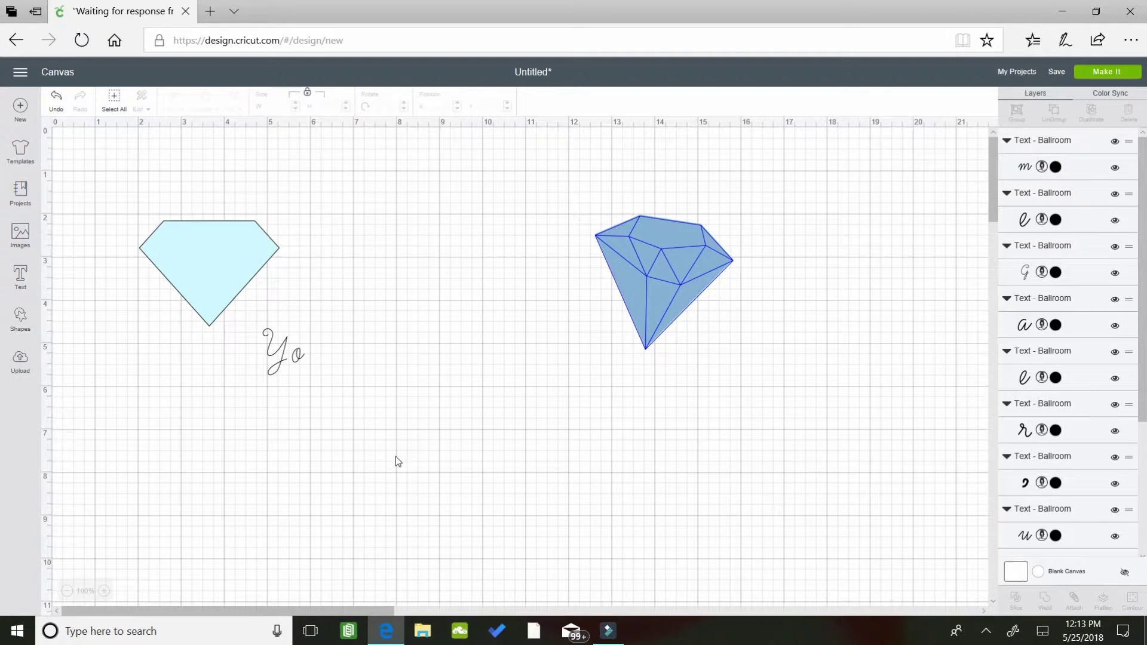
{"action": "mouse_move", "coordinate": [297, 364]}
{"action": "left_mouse_down"}
{"action": "mouse_move", "coordinate": [320, 360]}
{"action": "mouse_move", "coordinate": [310, 357]}
{"action": "left_mouse_up"}
{"action": "left_click", "coordinate": [315, 417]}
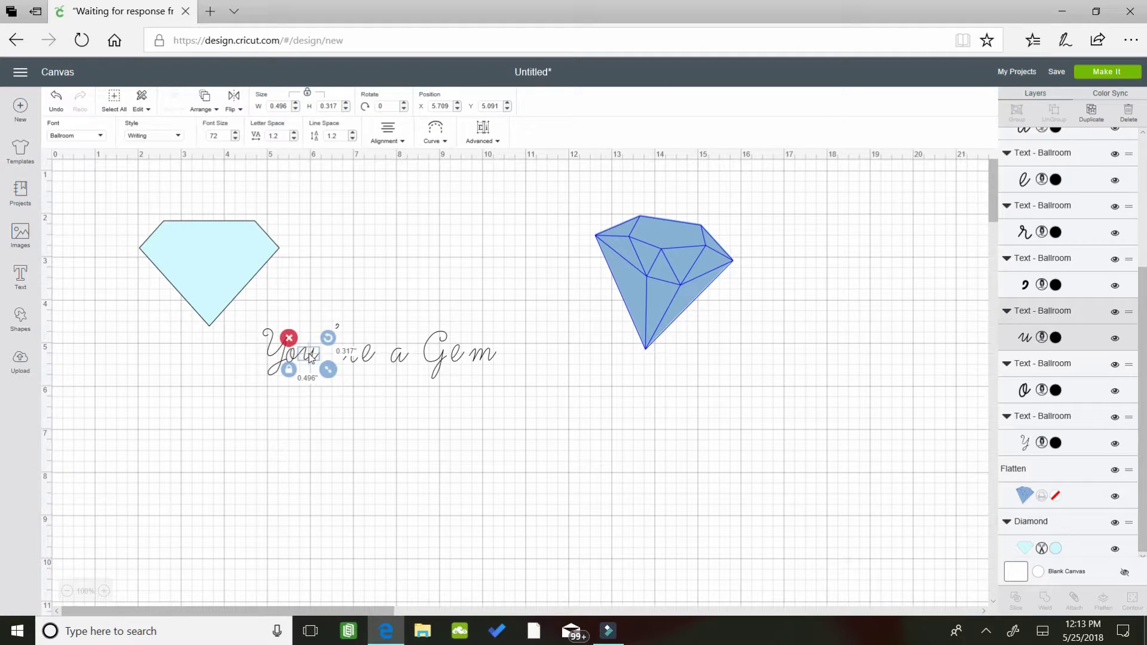
{"action": "left_click", "coordinate": [330, 416]}
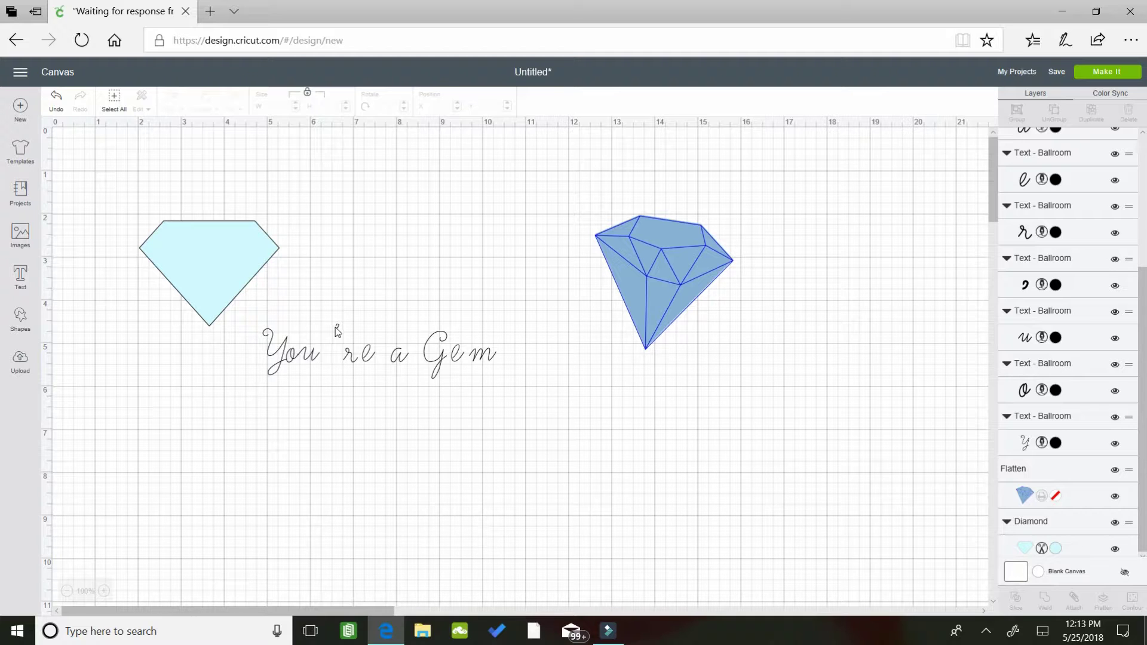
Step: Move the apostrophe, "r" and "e" in against "You" to tighten the spacing of "You're"
{"action": "left_click_drag", "start_coordinate": [336, 330], "coordinate": [335, 360]}
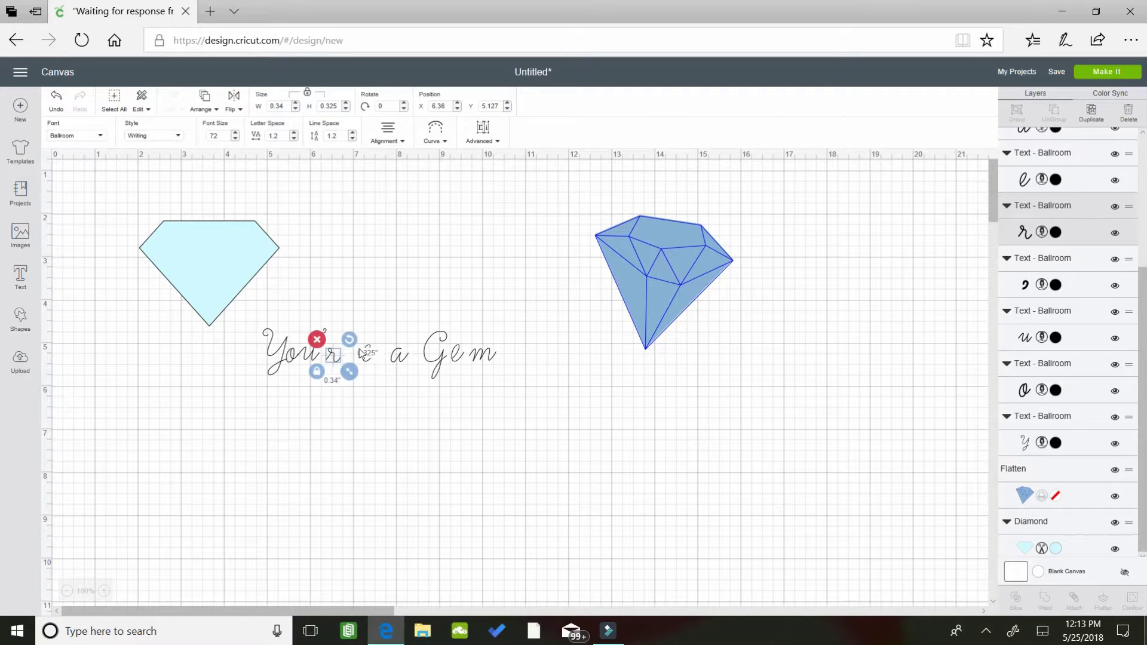
{"action": "left_click", "coordinate": [369, 374]}
{"action": "left_click_drag", "start_coordinate": [368, 353], "coordinate": [343, 353]}
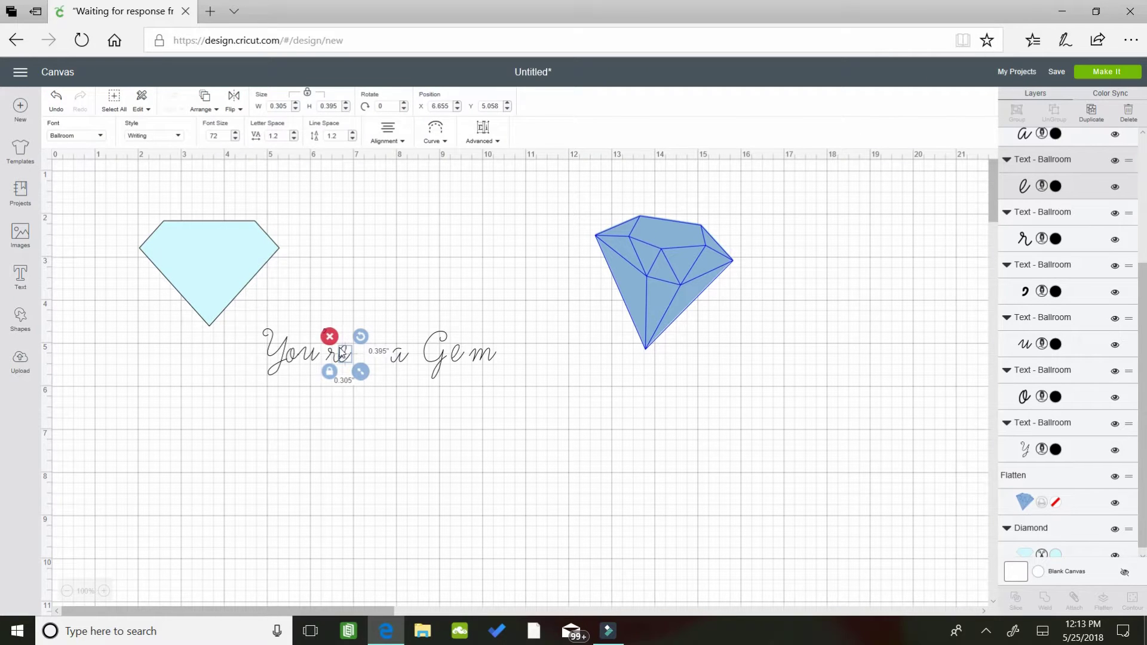
Step: Move the "a" closer to "You're" and bring the letters of "Gem" together beside it
{"action": "left_click", "coordinate": [392, 386]}
{"action": "left_click_drag", "start_coordinate": [394, 361], "coordinate": [436, 350]}
{"action": "left_click", "coordinate": [457, 359]}
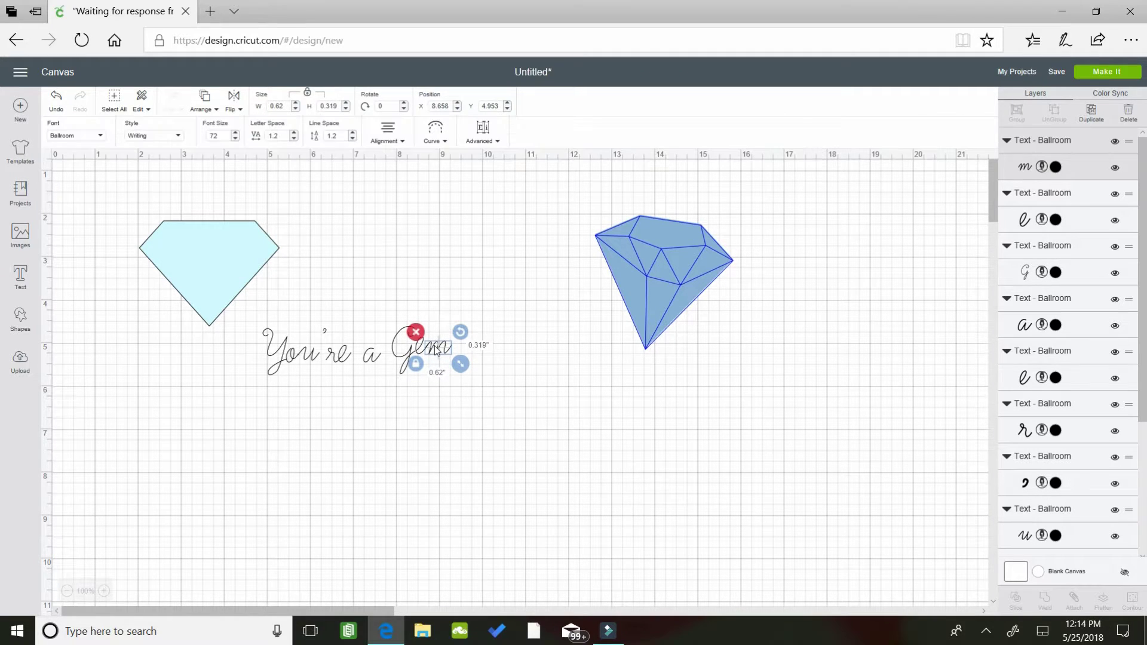
{"action": "left_click", "coordinate": [443, 410]}
Step: Move the light-blue diamond away from the text to about X 0.07, Y -0.18
{"action": "left_click", "coordinate": [258, 310]}
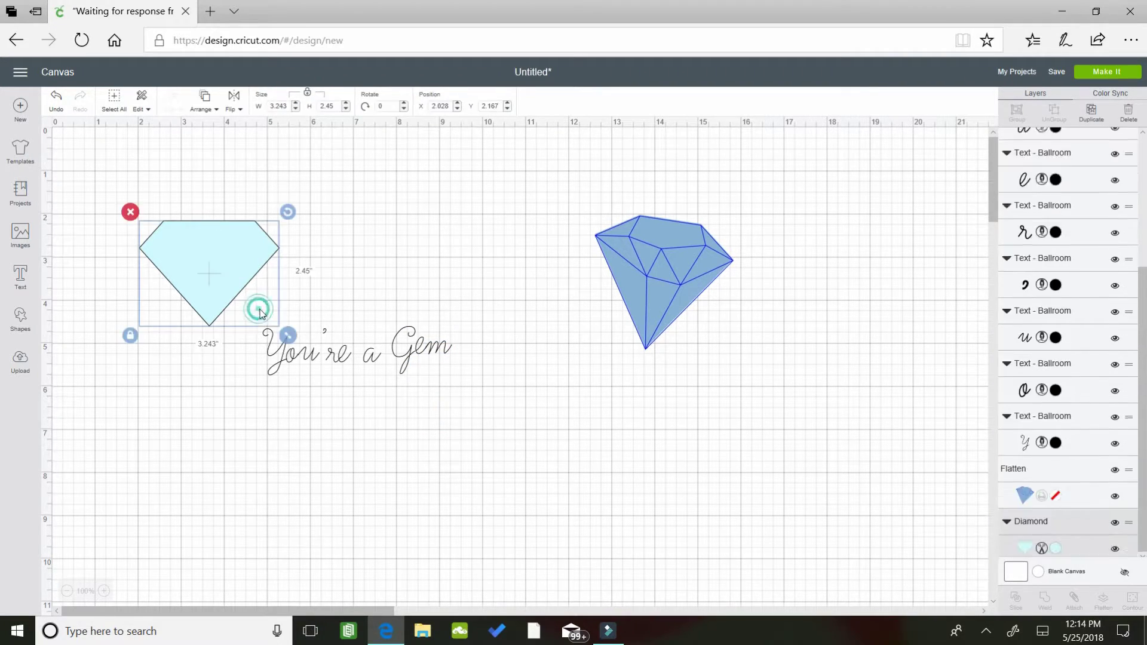
{"action": "left_click_drag", "start_coordinate": [243, 289], "coordinate": [141, 182]}
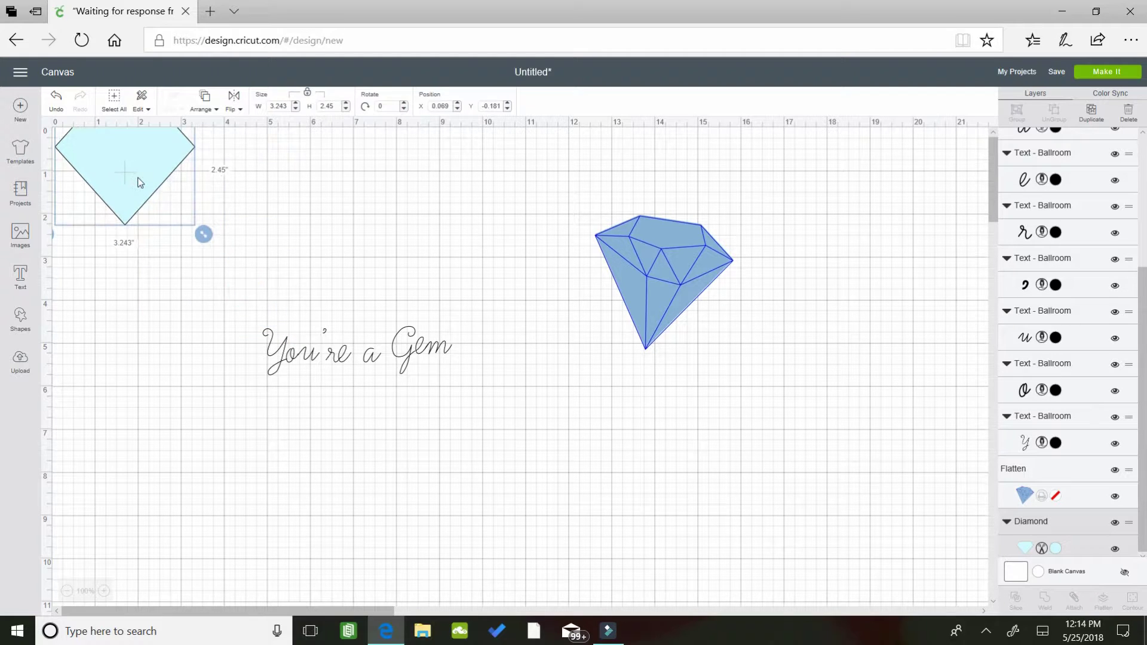
Step: Try grouping all the letters of "You're a Gem" into one object
{"action": "left_click", "coordinate": [243, 309]}
{"action": "left_click_drag", "start_coordinate": [254, 311], "coordinate": [484, 374]}
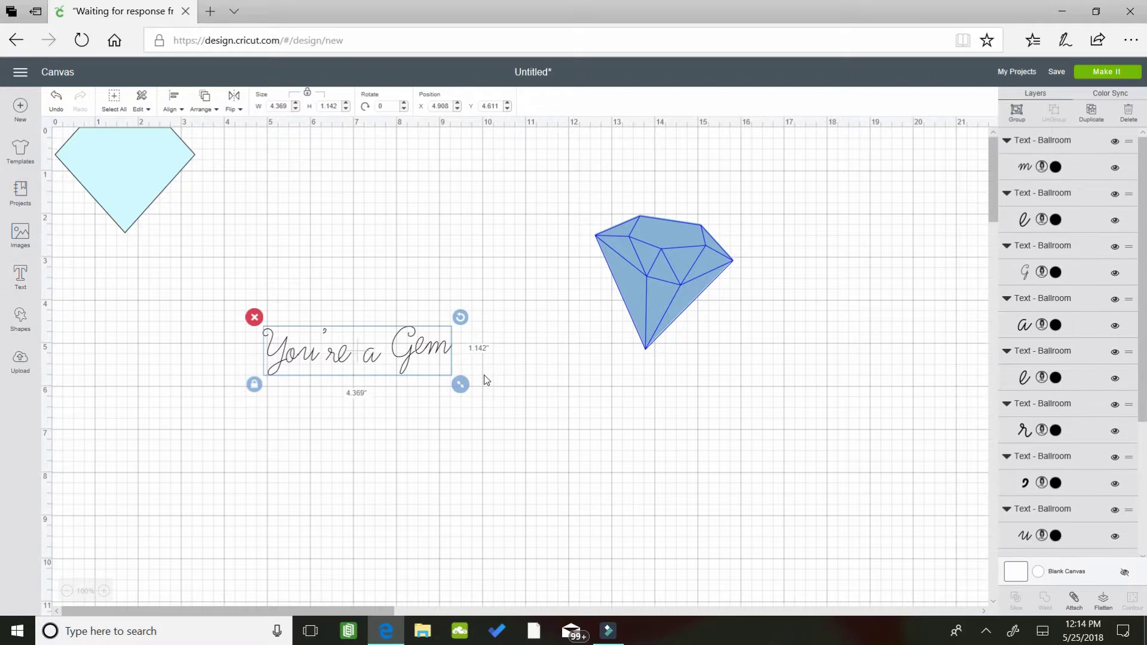
{"action": "left_click", "coordinate": [1014, 109]}
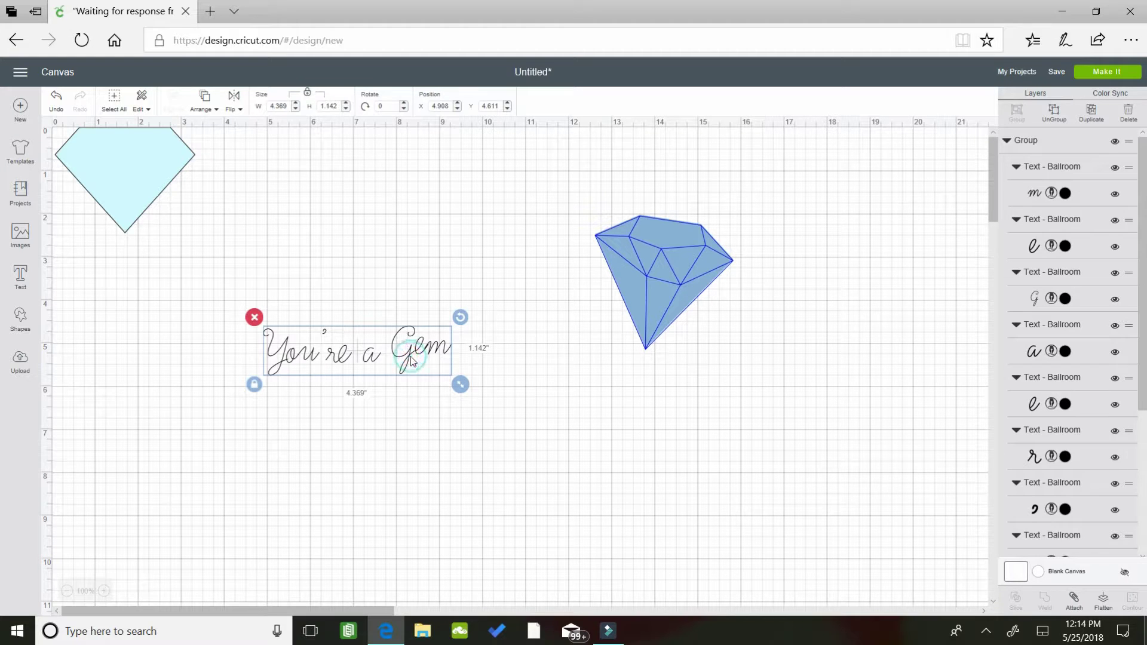
{"action": "left_click", "coordinate": [370, 264]}
{"action": "left_click", "coordinate": [371, 362]}
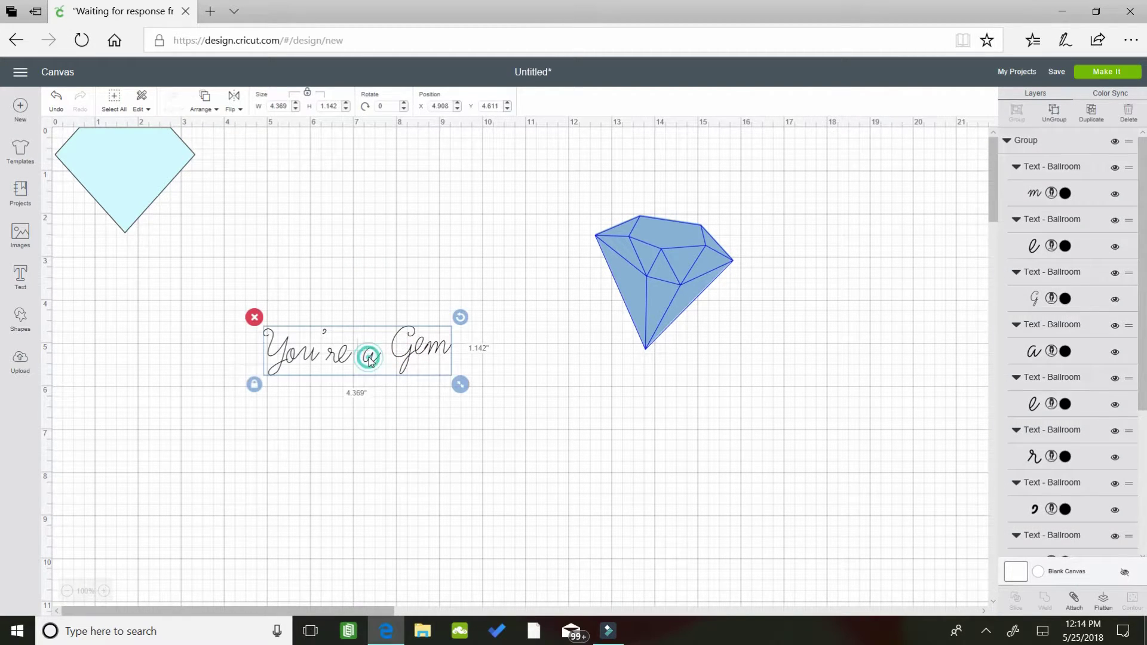
{"action": "left_click", "coordinate": [369, 354]}
Step: Undo the grouping and attach all the letters of "You're a Gem" together instead
{"action": "left_click", "coordinate": [56, 96]}
{"action": "left_click", "coordinate": [56, 97]}
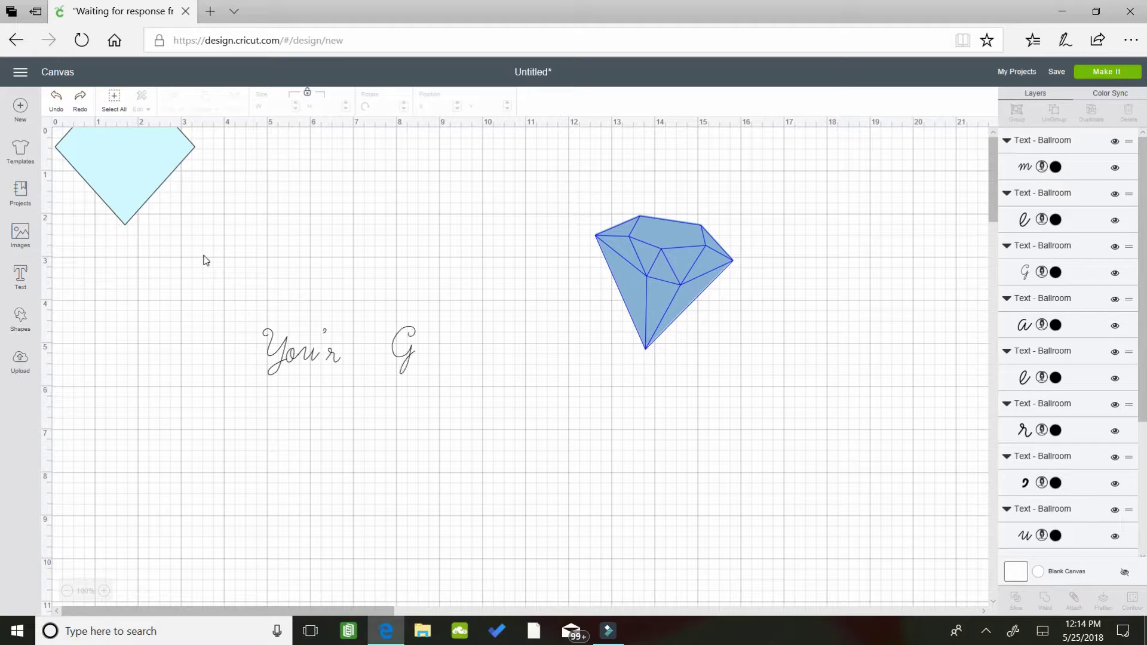
{"action": "left_click_drag", "start_coordinate": [231, 263], "coordinate": [464, 387]}
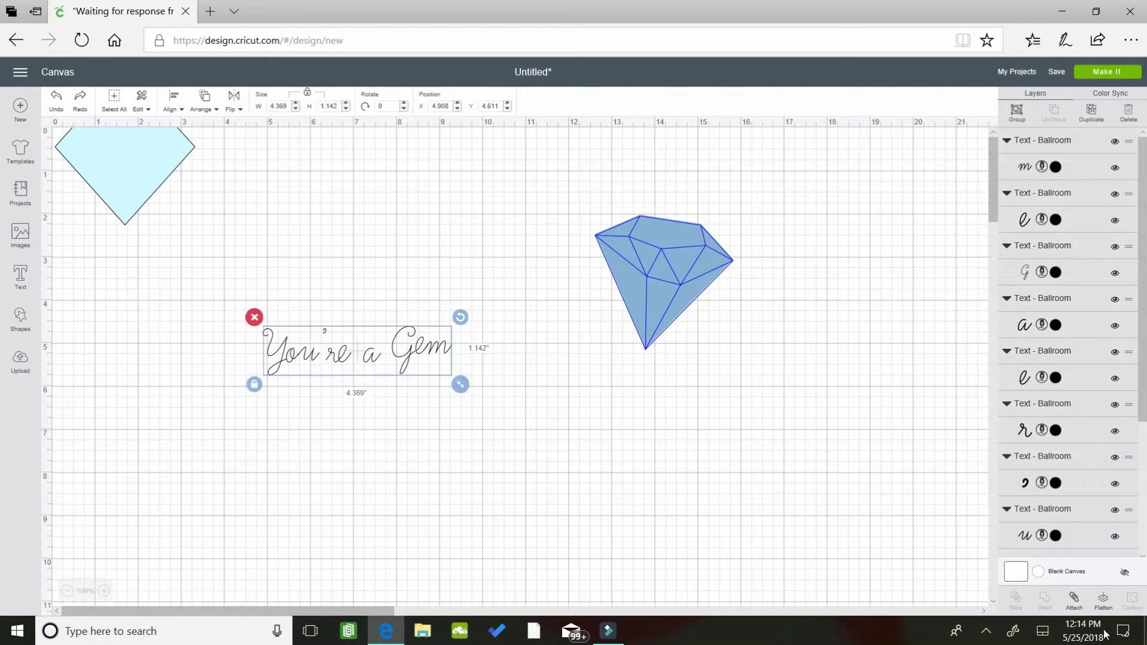
{"action": "left_click", "coordinate": [1074, 604]}
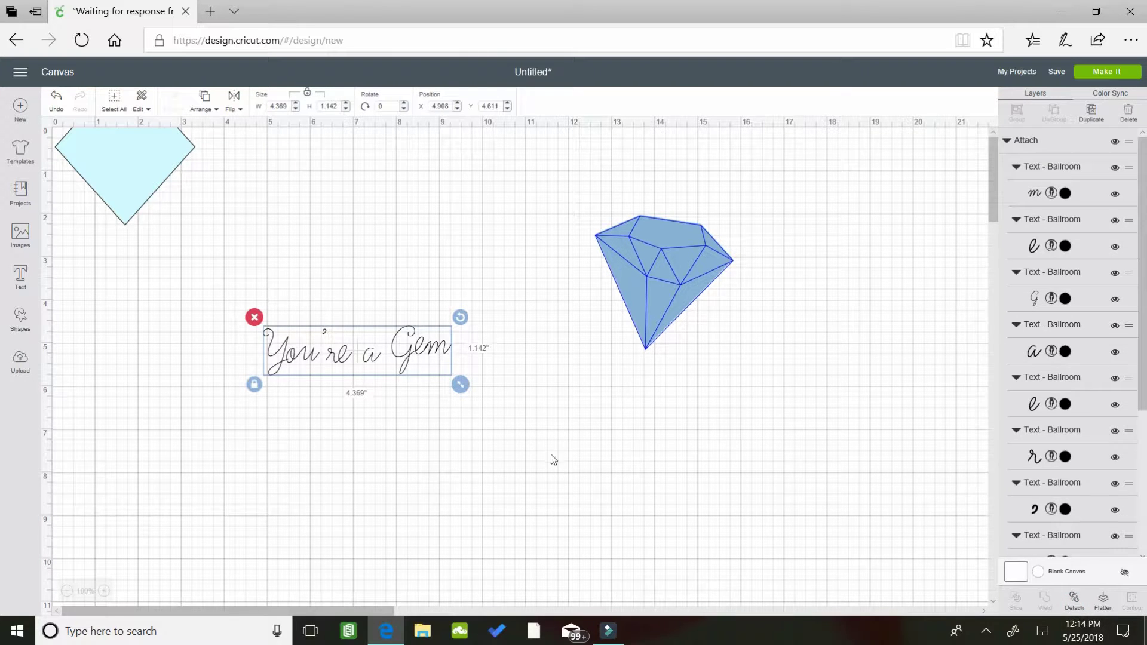
{"action": "left_click", "coordinate": [398, 345]}
{"action": "left_click", "coordinate": [22, 276]}
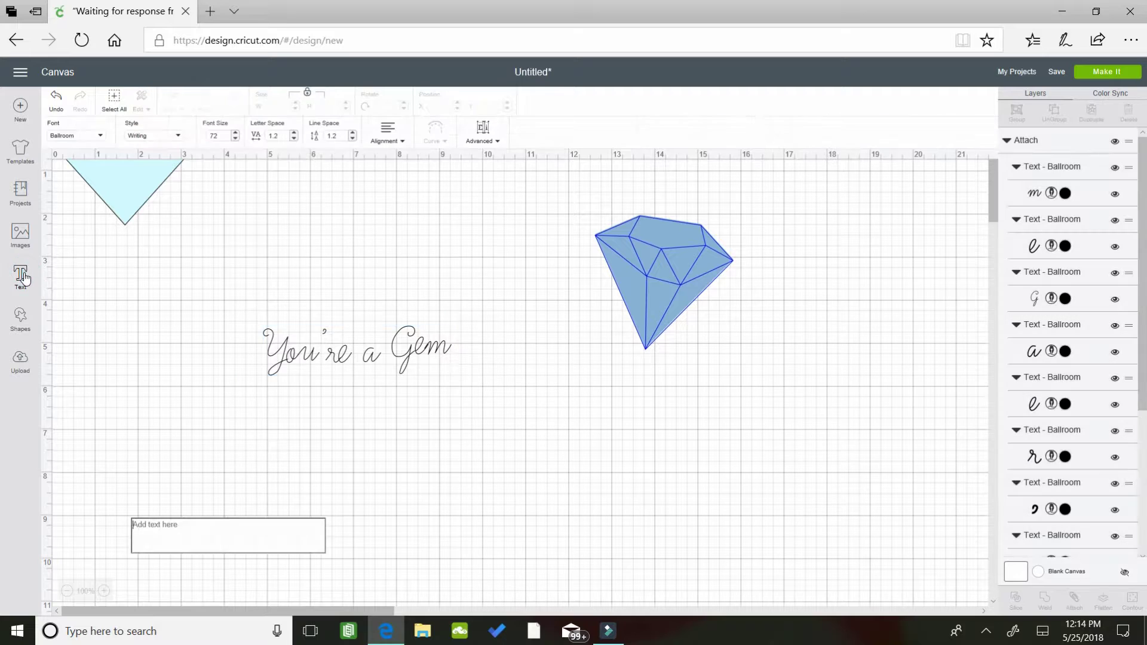
{"action": "left_click", "coordinate": [365, 361]}
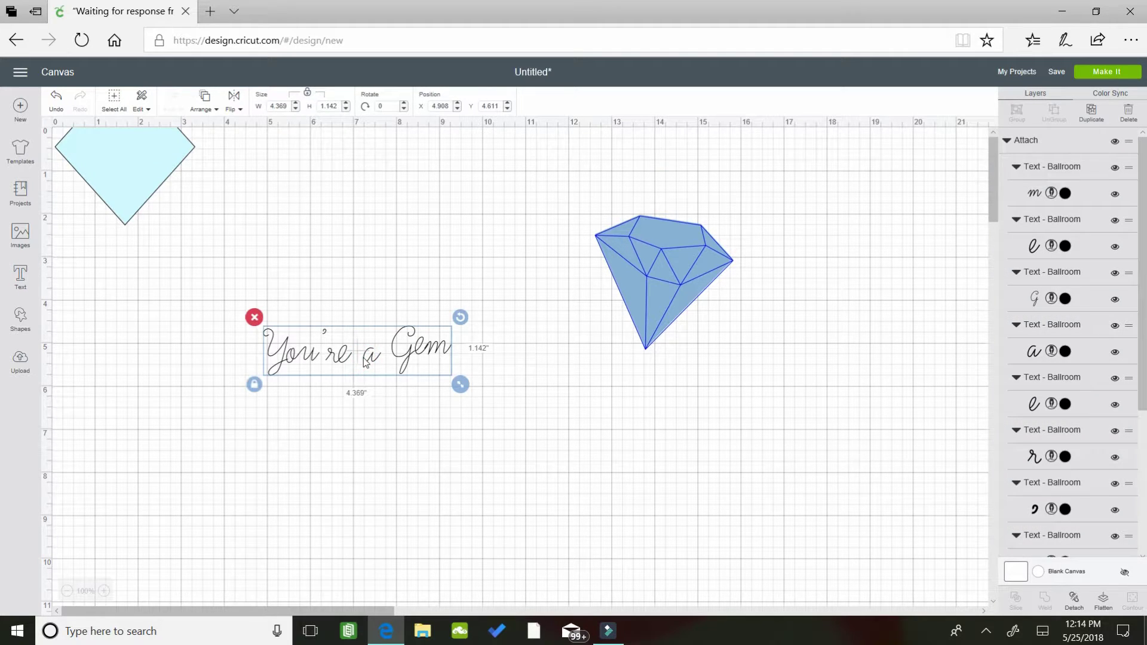
{"action": "right_click", "coordinate": [365, 362]}
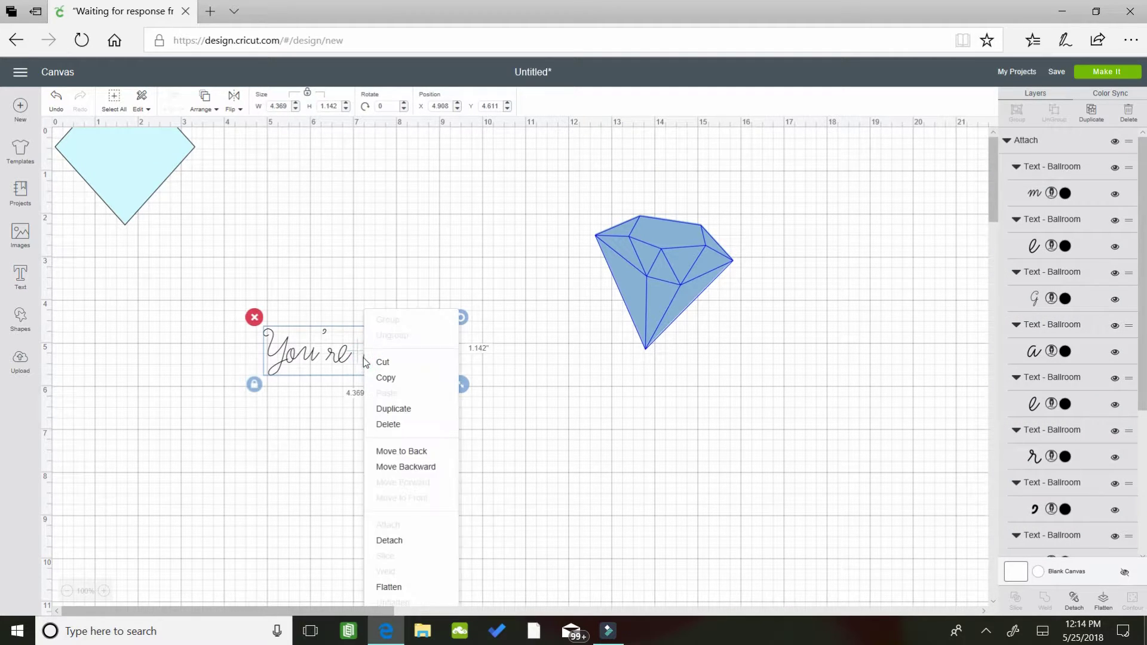
{"action": "left_click", "coordinate": [342, 297]}
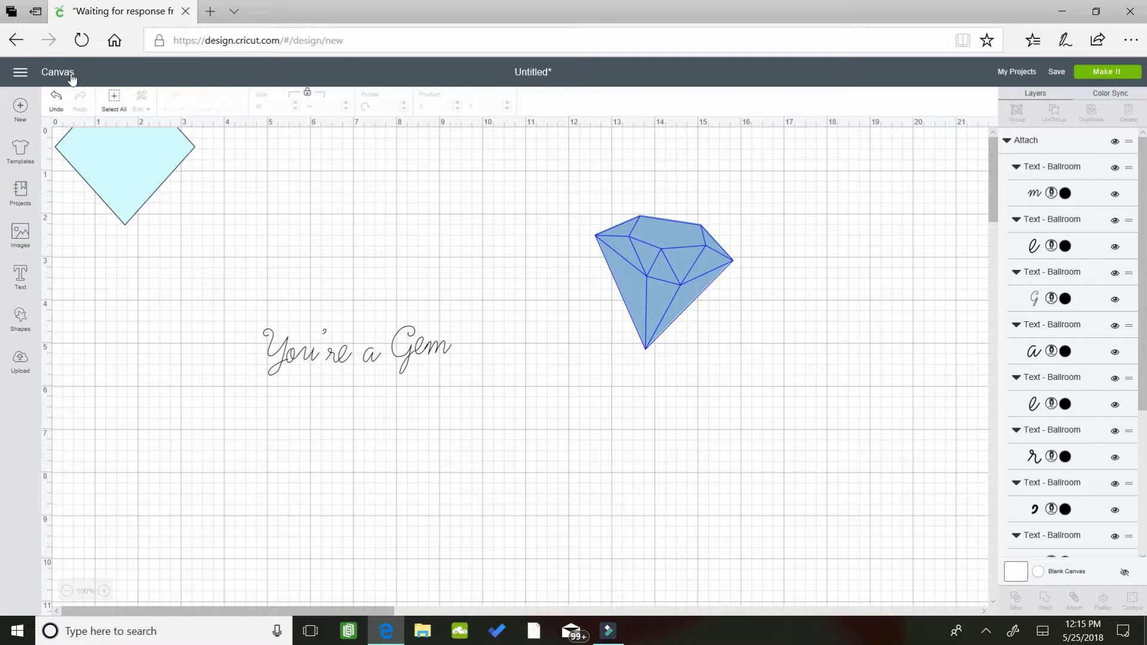
Step: Undo the attachment of the phrase and select only the letters of "You're"
{"action": "left_click", "coordinate": [56, 97]}
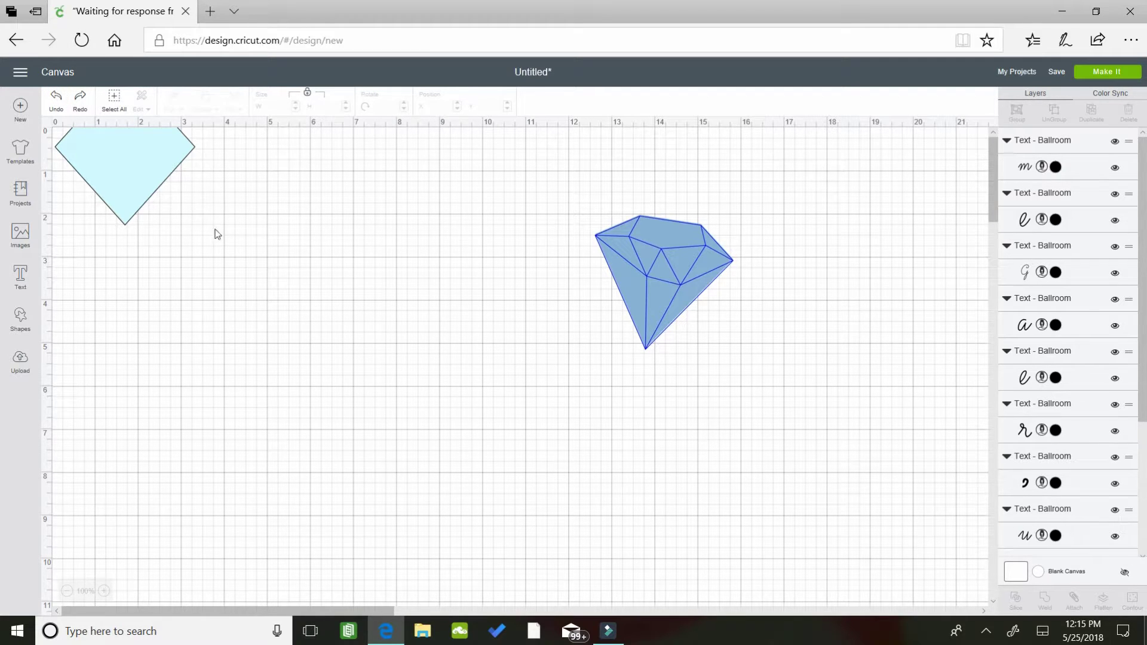
{"action": "left_click_drag", "start_coordinate": [220, 256], "coordinate": [473, 395]}
{"action": "left_click", "coordinate": [425, 342]}
{"action": "left_click", "coordinate": [375, 363]}
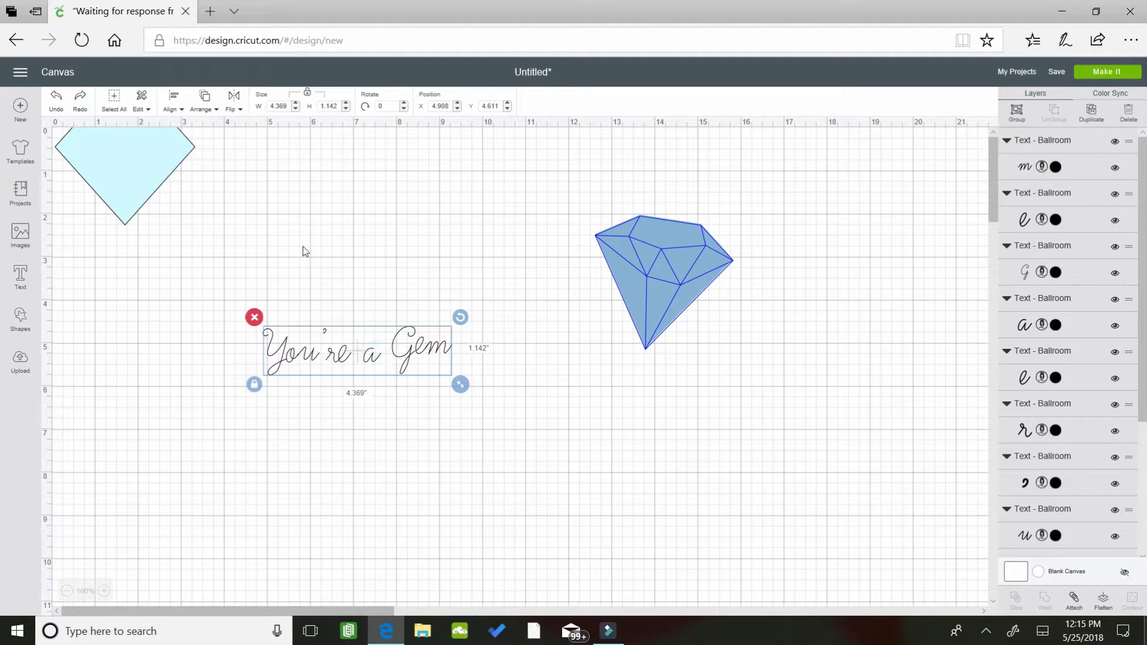
{"action": "left_click", "coordinate": [196, 113]}
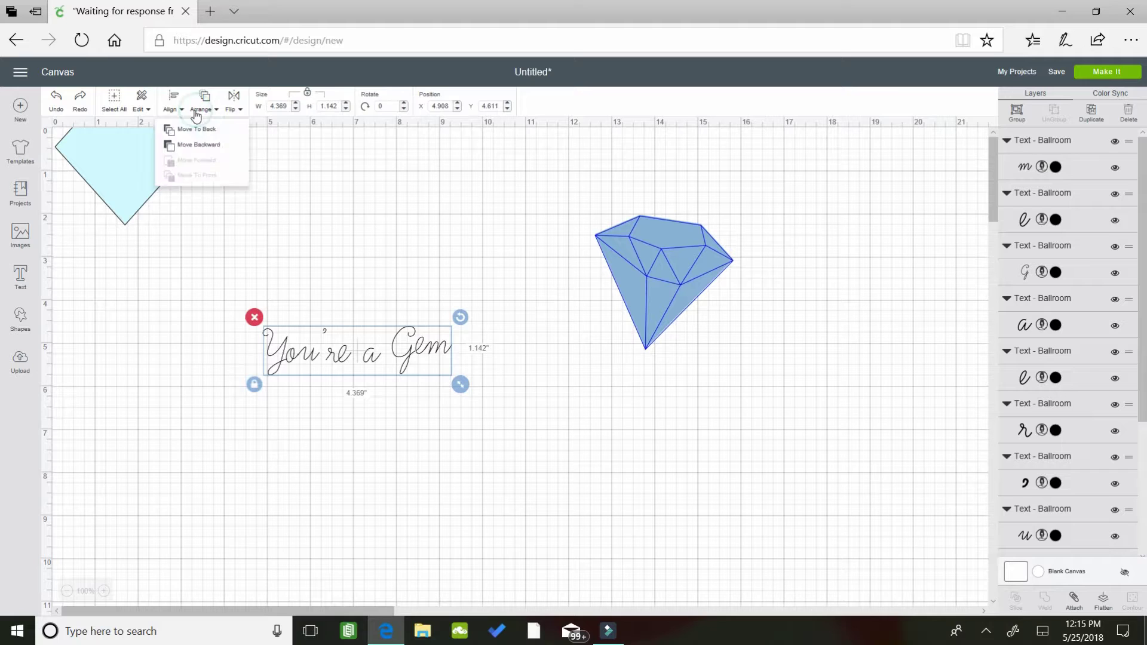
{"action": "left_click", "coordinate": [317, 171]}
{"action": "left_click", "coordinate": [351, 346]}
{"action": "left_click", "coordinate": [341, 352]}
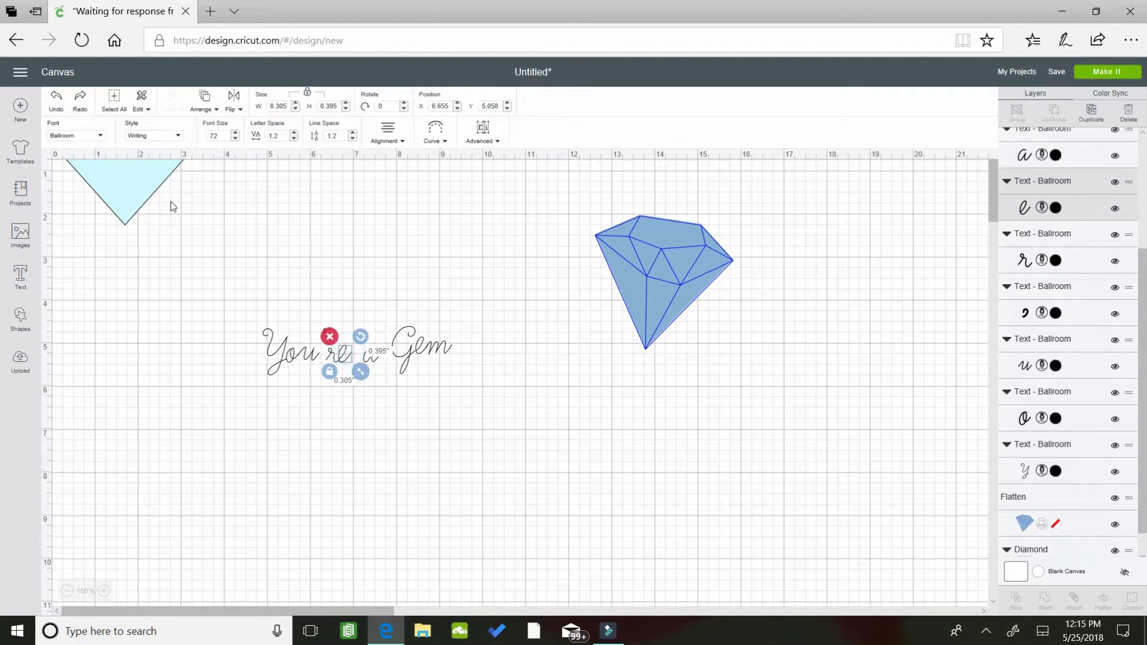
{"action": "left_click", "coordinate": [280, 266]}
{"action": "left_click", "coordinate": [270, 347]}
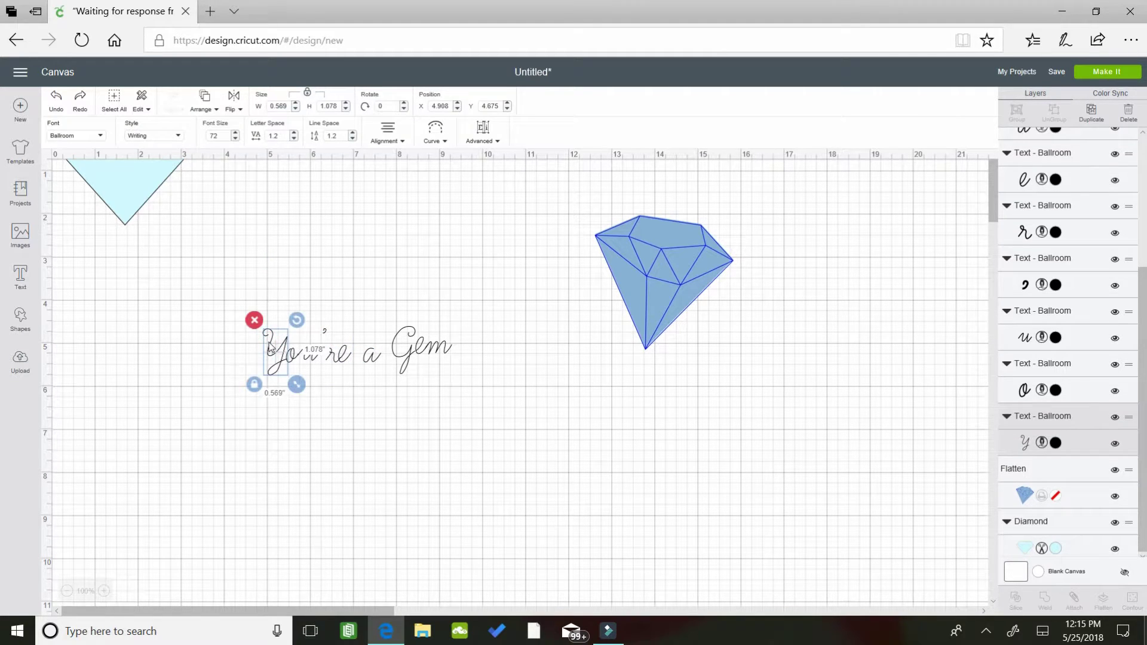
{"action": "left_click", "coordinate": [238, 265]}
{"action": "left_click_drag", "start_coordinate": [258, 319], "coordinate": [349, 367]}
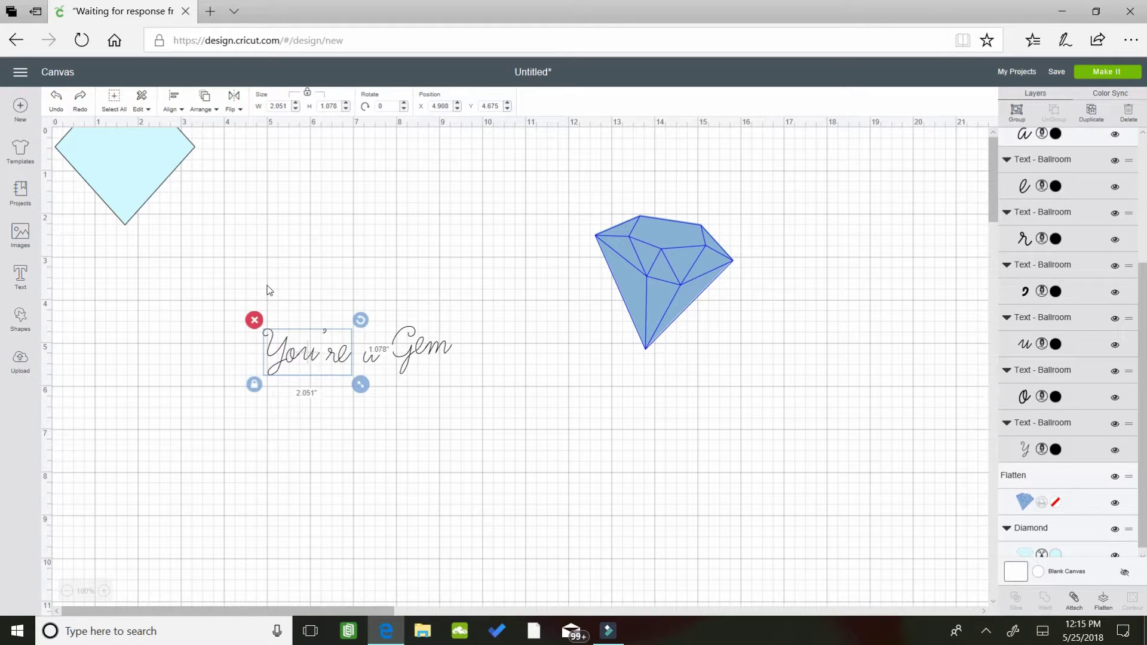
Step: Select every letter of "You're a Gem" and group them again
{"action": "left_click_drag", "start_coordinate": [221, 299], "coordinate": [478, 388]}
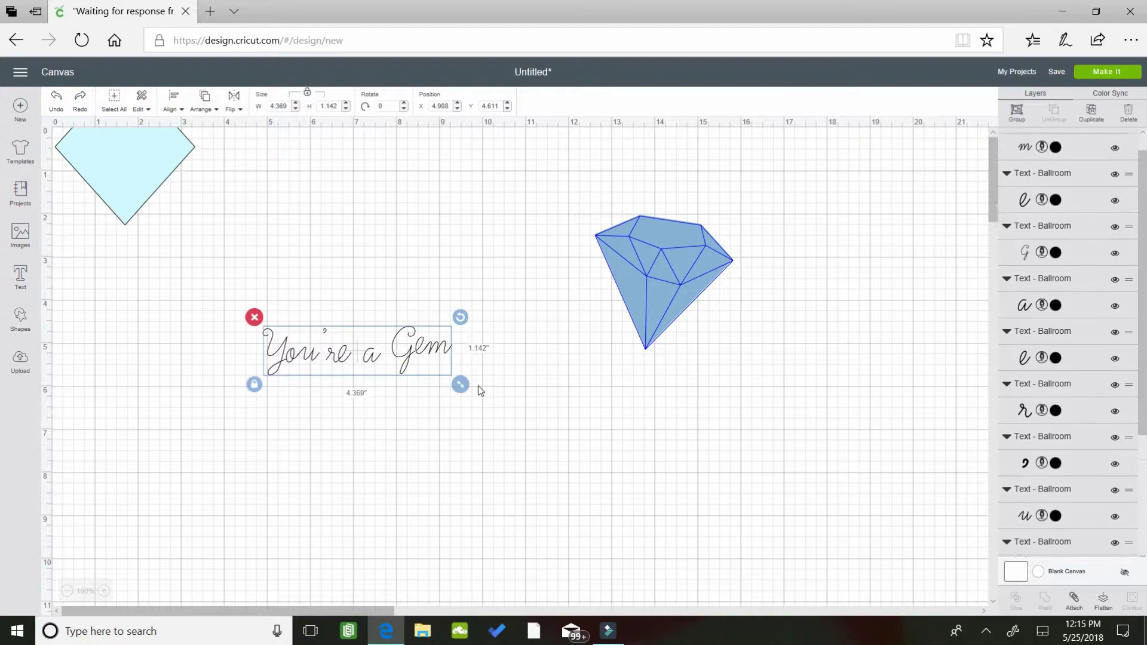
{"action": "right_click", "coordinate": [328, 364]}
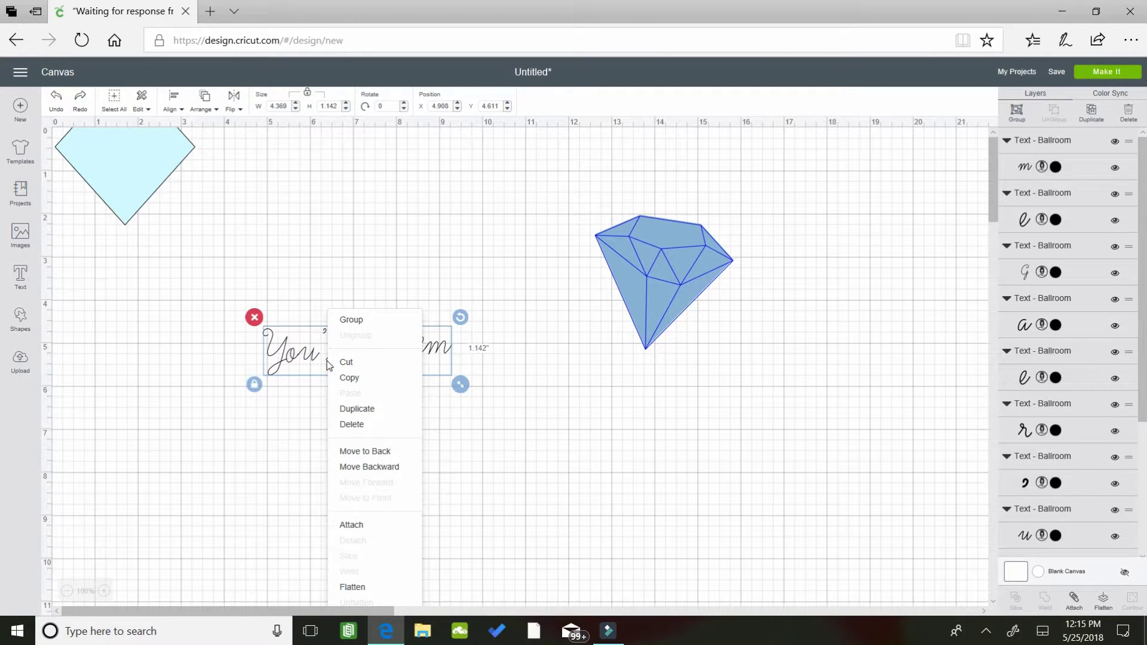
{"action": "left_click", "coordinate": [371, 319]}
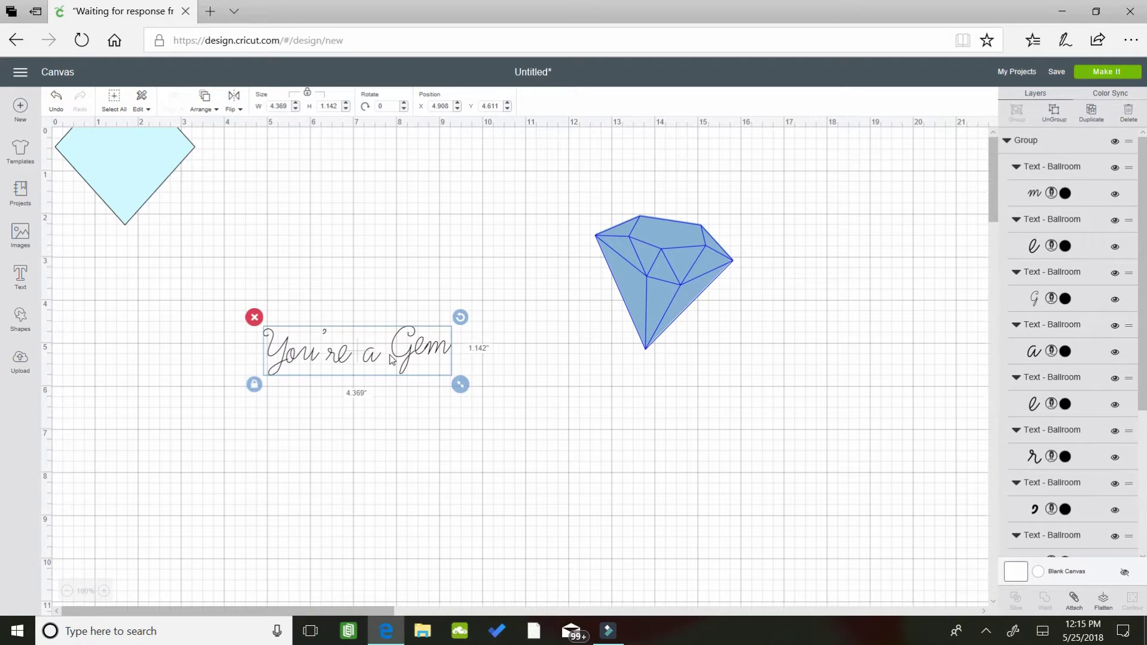
{"action": "left_click", "coordinate": [390, 357]}
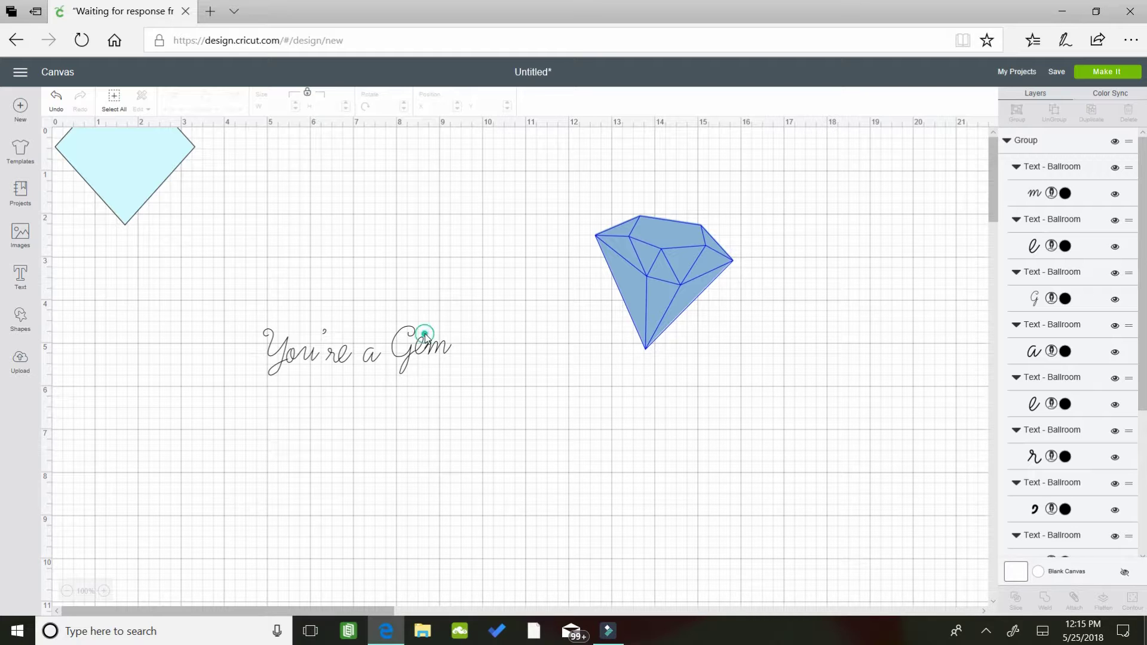
Step: Move the grouped text to about X 8.56, Y 1.42 and place the gem drawing beneath it at about X 8.99, Y 3.03
{"action": "left_click_drag", "start_coordinate": [425, 337], "coordinate": [578, 208]}
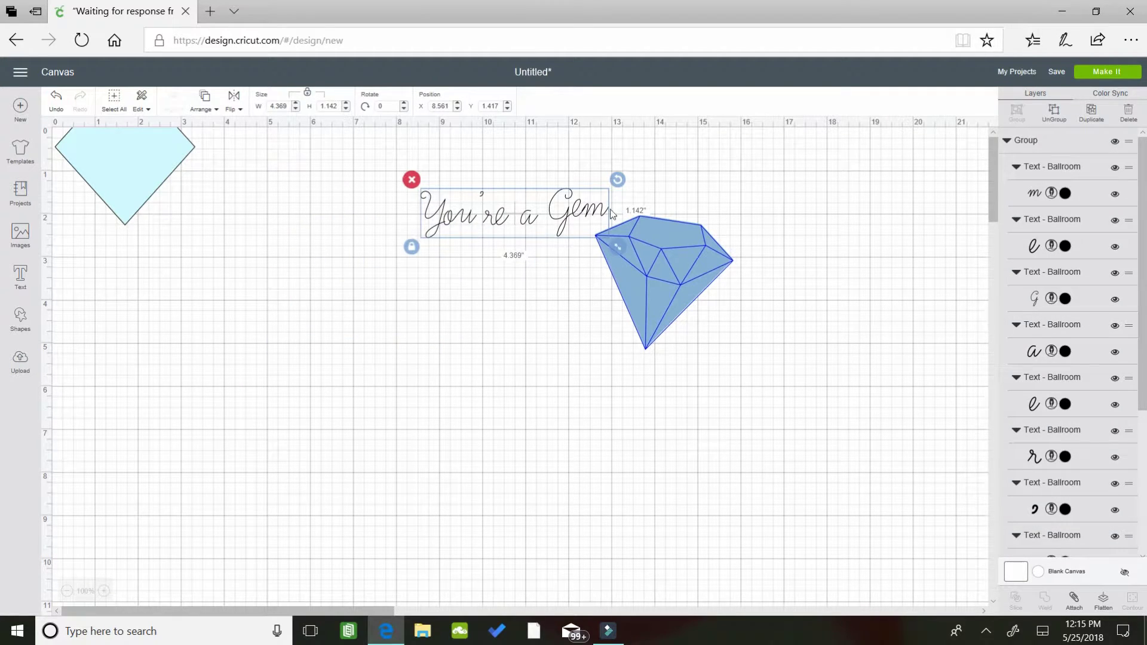
{"action": "left_click_drag", "start_coordinate": [675, 275], "coordinate": [515, 319]}
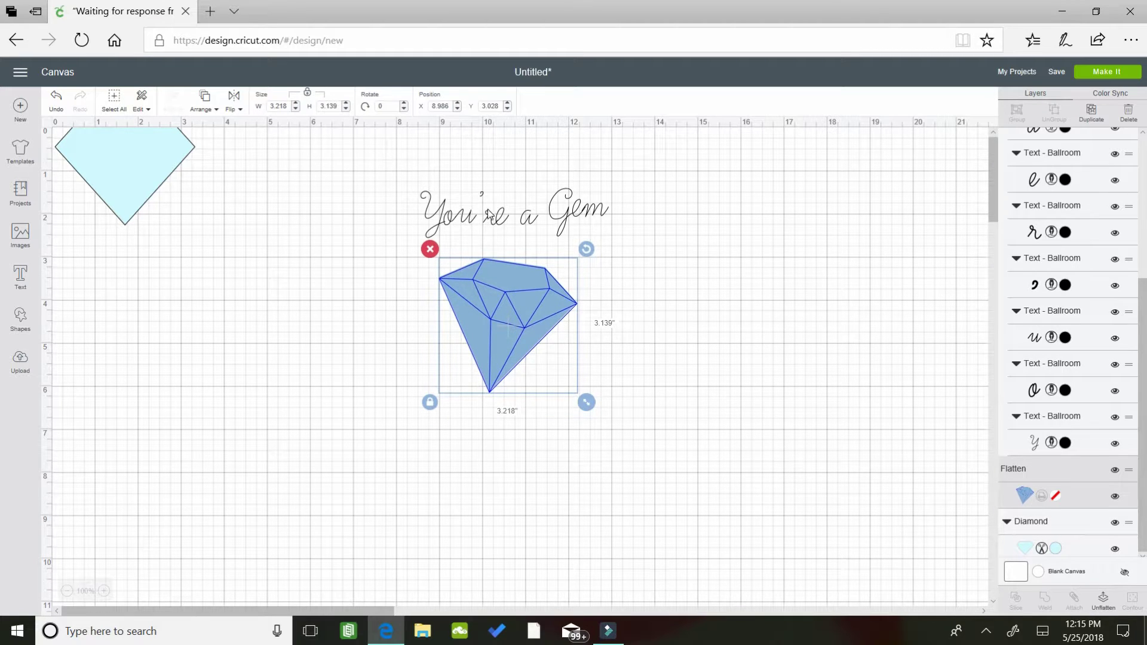
{"action": "left_click", "coordinate": [487, 210]}
{"action": "left_click", "coordinate": [462, 231]}
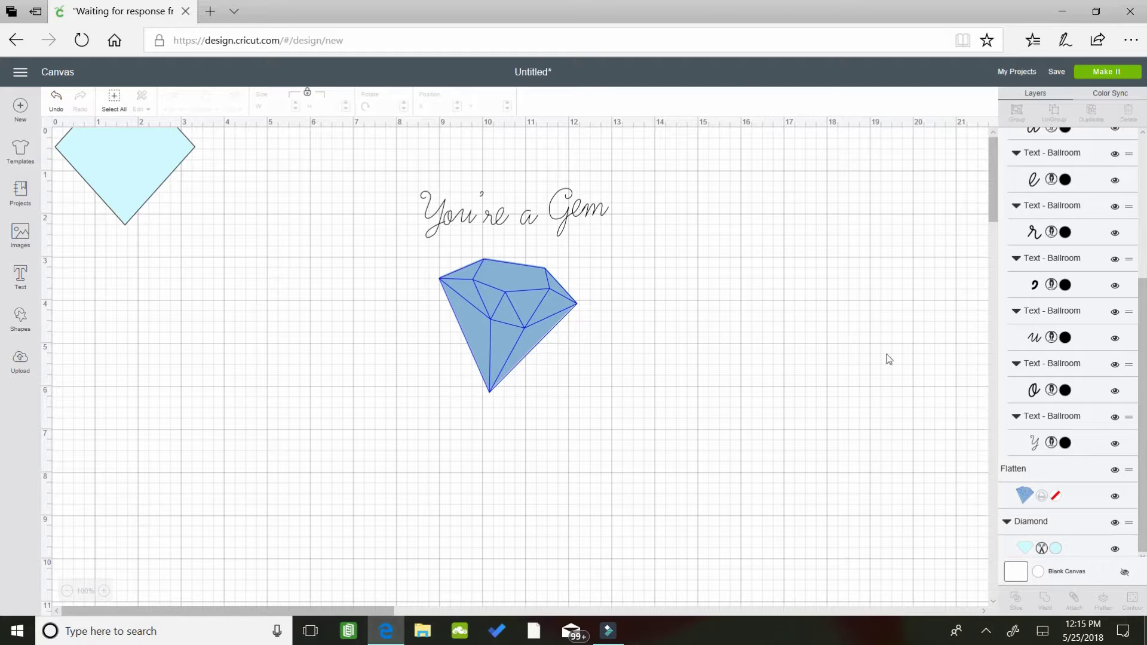
Step: Undo the moves of the gem drawing and the text, and the grouping of the letters
{"action": "left_click", "coordinate": [53, 102]}
{"action": "left_click", "coordinate": [54, 102]}
{"action": "left_click", "coordinate": [54, 101]}
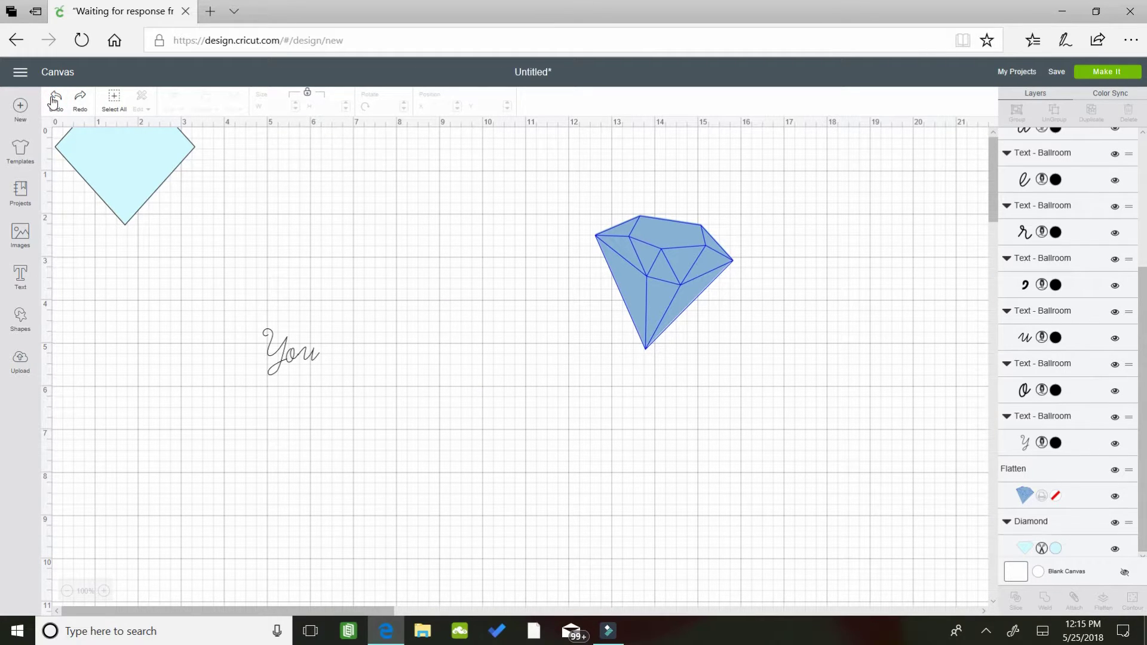
Step: Attach the letters of "You're" and of "Gem" as two separate words and shift "You're" up to about X 5.33, Y 3.22
{"action": "left_click", "coordinate": [276, 335]}
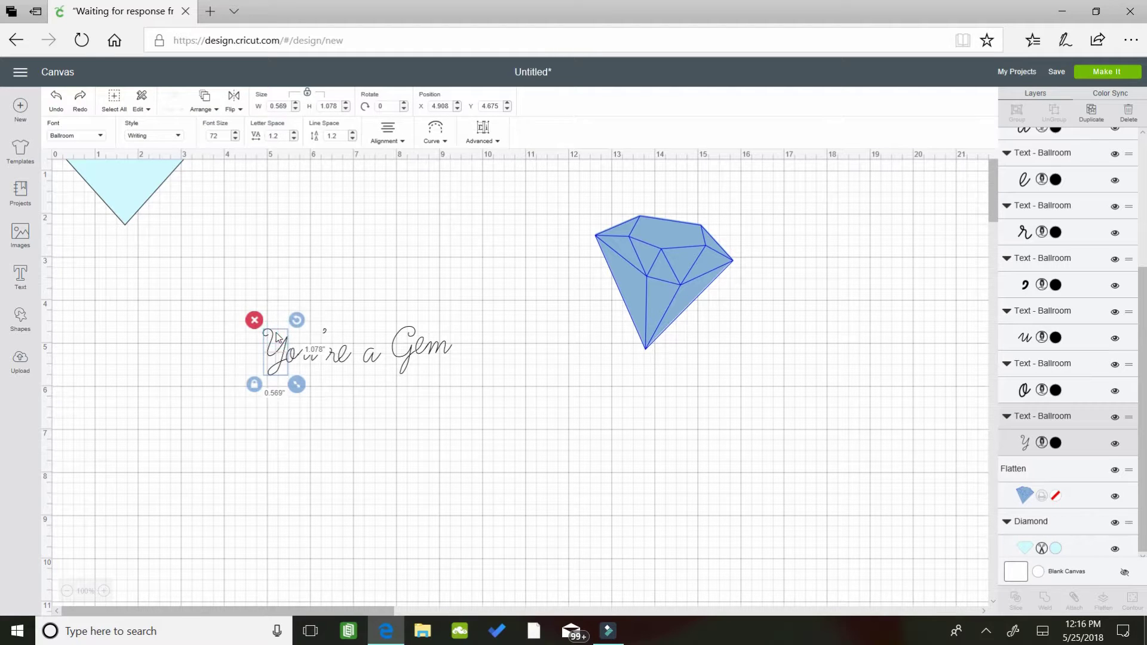
{"action": "left_click", "coordinate": [251, 294]}
{"action": "left_click_drag", "start_coordinate": [260, 315], "coordinate": [353, 368]}
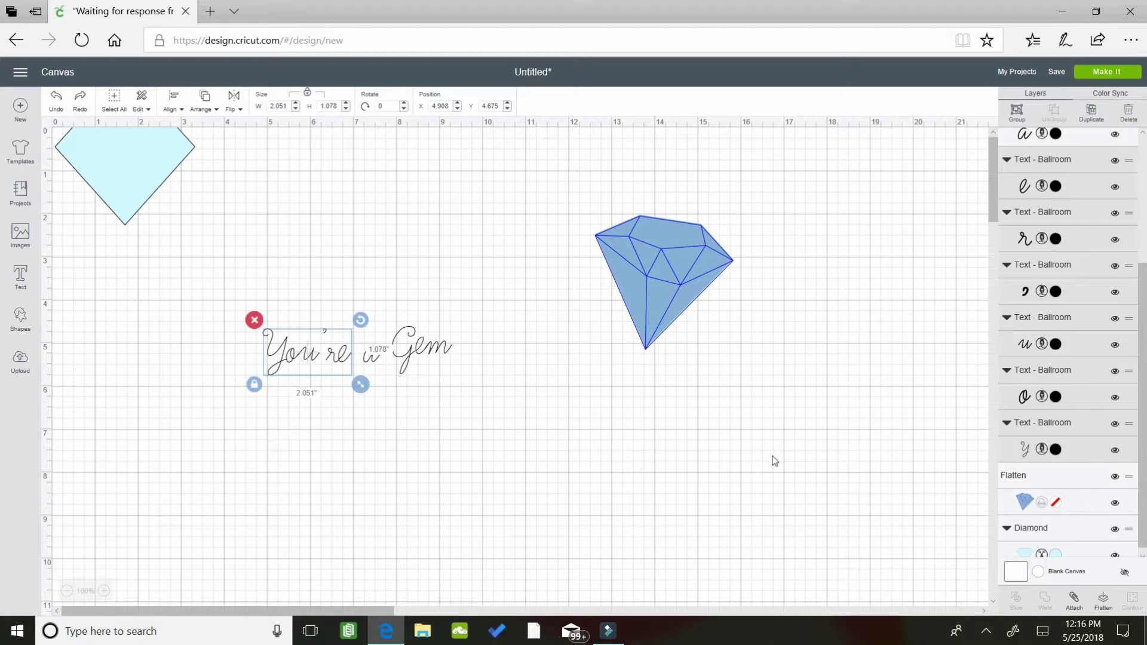
{"action": "left_click", "coordinate": [1072, 597]}
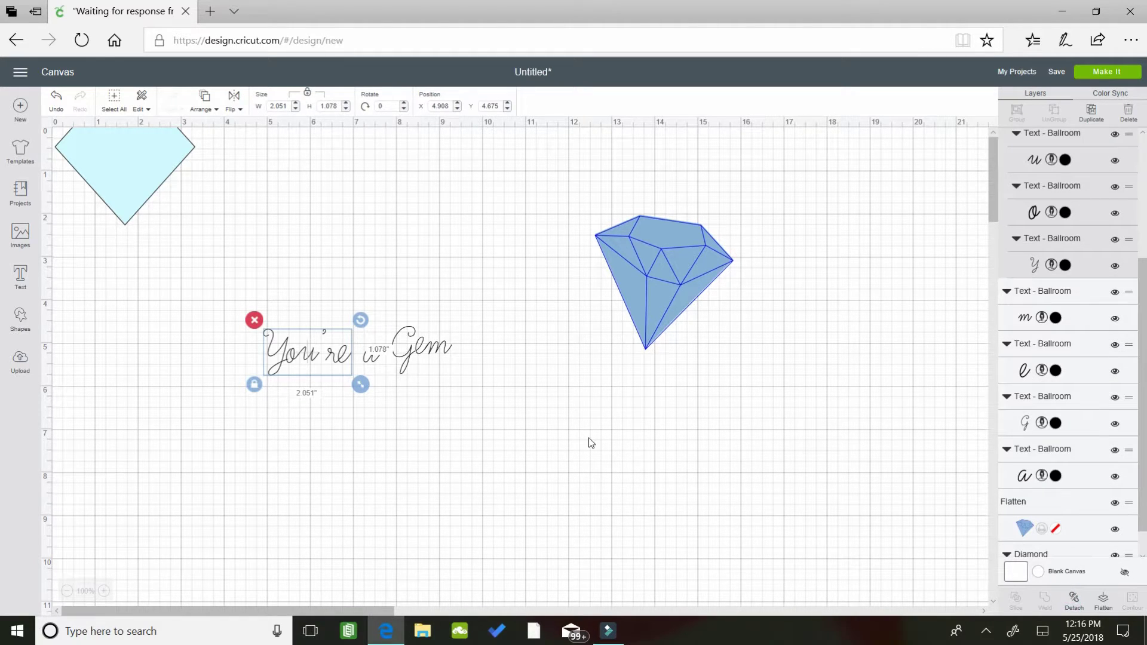
{"action": "left_click_drag", "start_coordinate": [396, 310], "coordinate": [439, 347]}
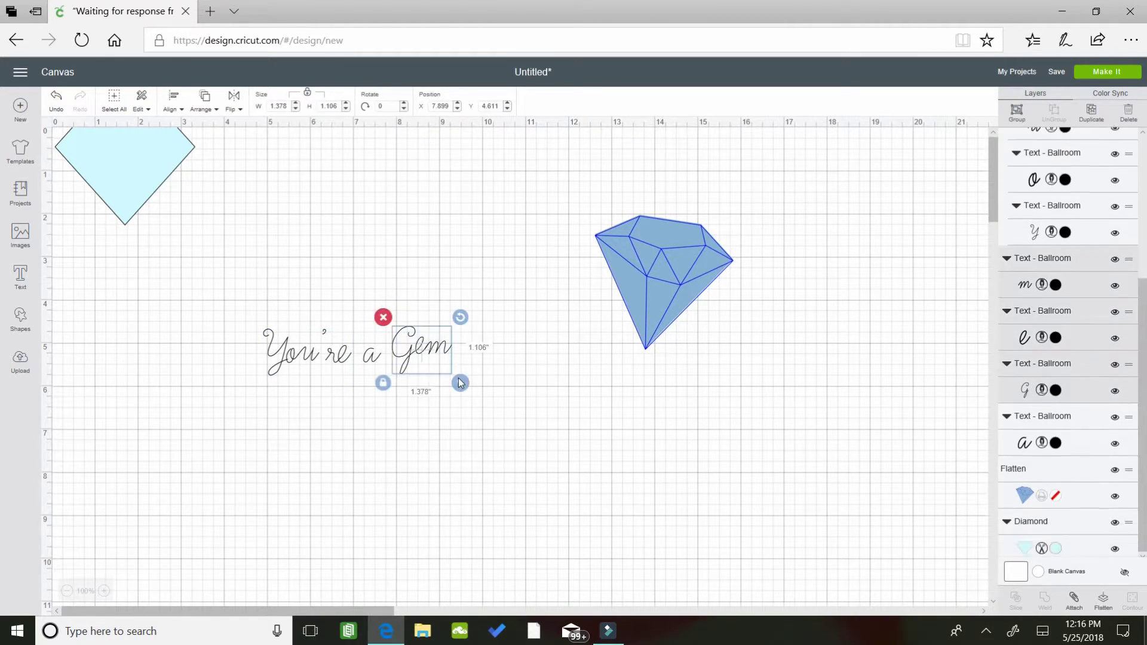
{"action": "left_click", "coordinate": [1072, 597]}
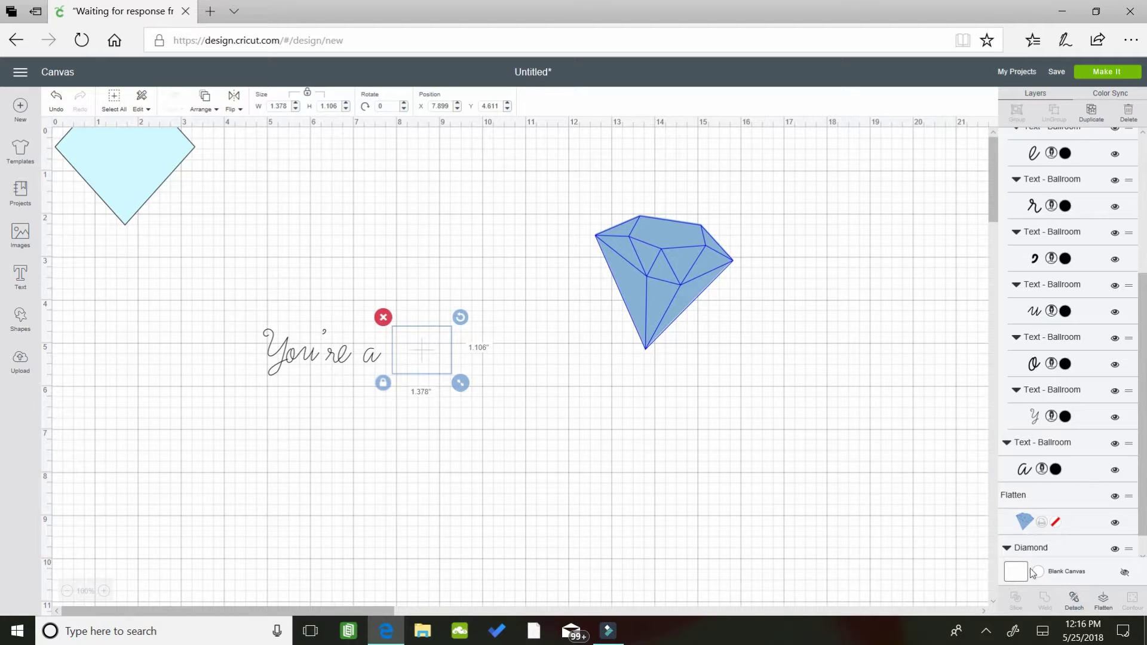
{"action": "left_click_drag", "start_coordinate": [297, 353], "coordinate": [322, 276]}
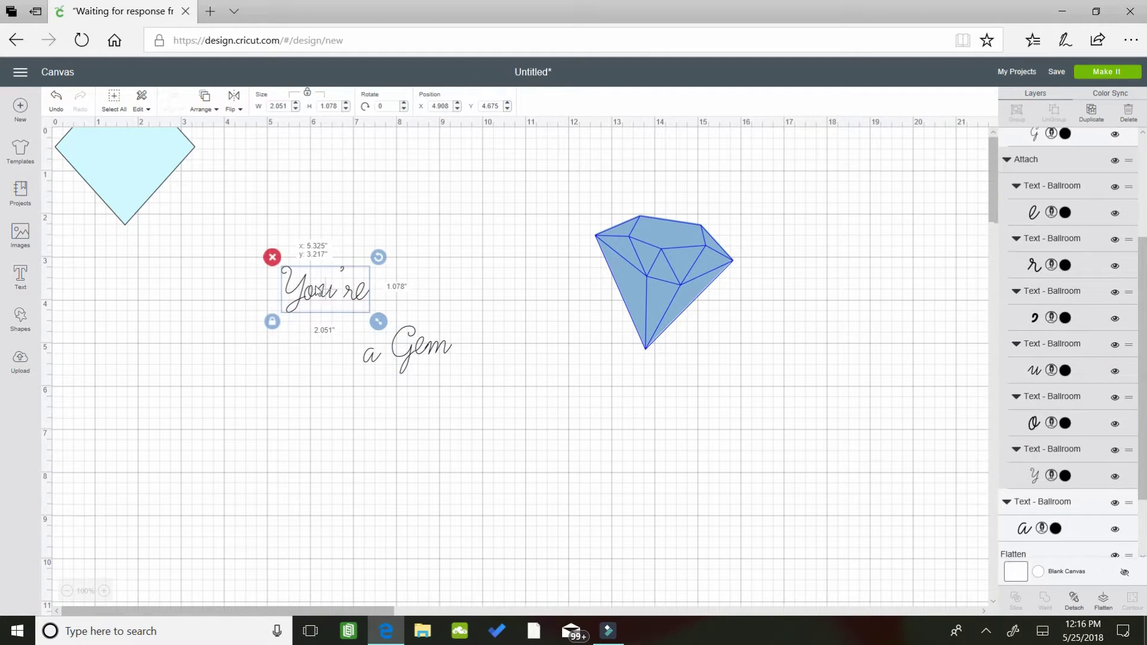
Step: Undo the word attachments, the light-blue diamond's move and the spacing changes made to "a Gem"
{"action": "left_click", "coordinate": [57, 98]}
{"action": "left_click", "coordinate": [57, 98]}
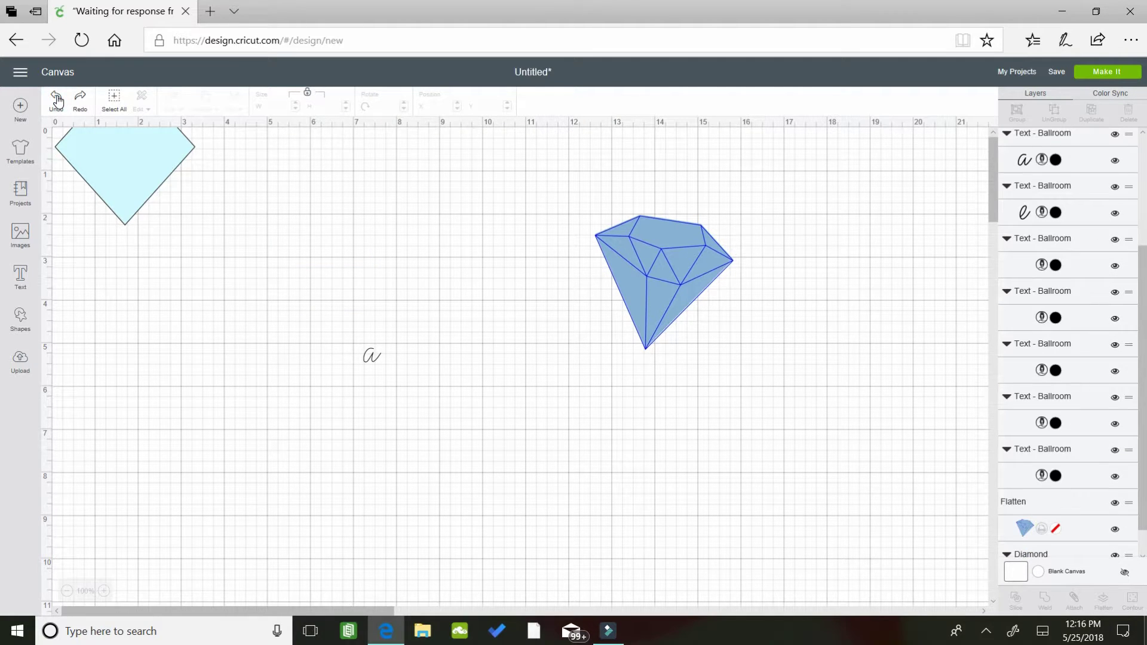
{"action": "left_click", "coordinate": [56, 99]}
{"action": "left_click", "coordinate": [56, 99]}
{"action": "left_click", "coordinate": [56, 99]}
{"action": "left_click", "coordinate": [57, 99]}
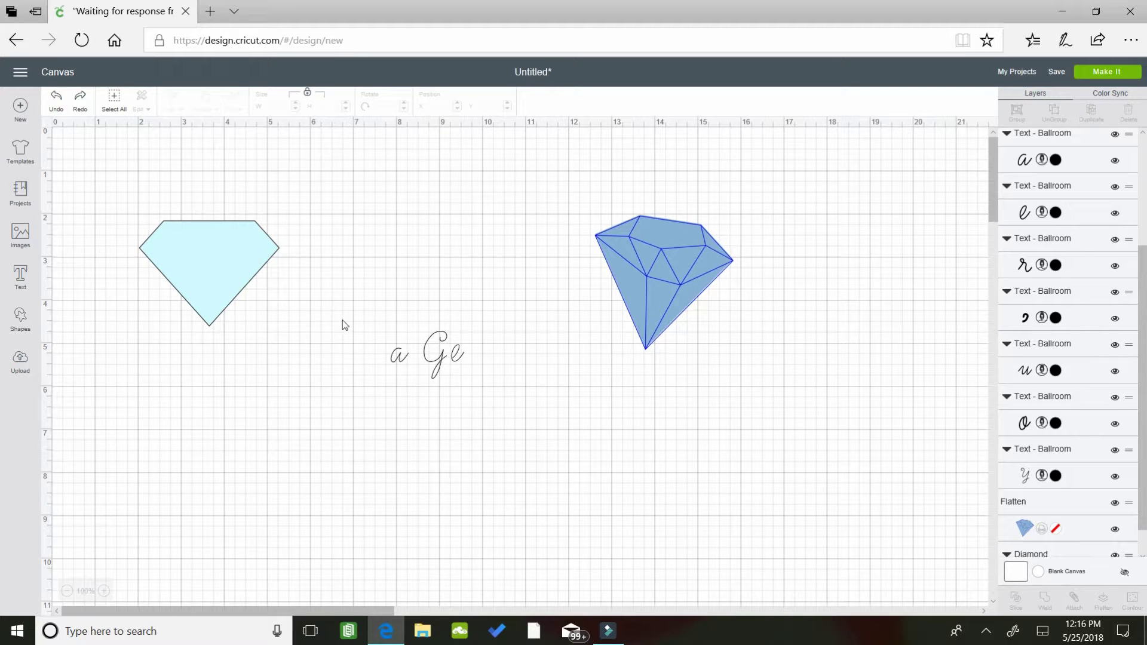
Step: Delete the separate letters of "a Gem" and "You're" from the canvas
{"action": "left_click_drag", "start_coordinate": [367, 315], "coordinate": [504, 443]}
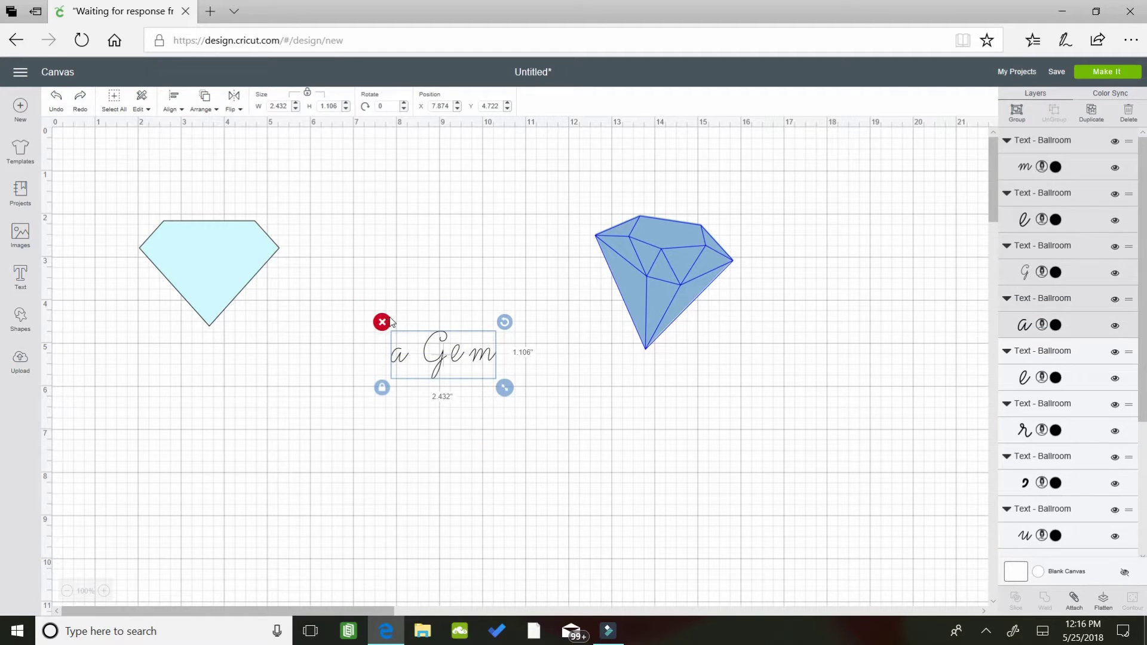
{"action": "left_click", "coordinate": [382, 323]}
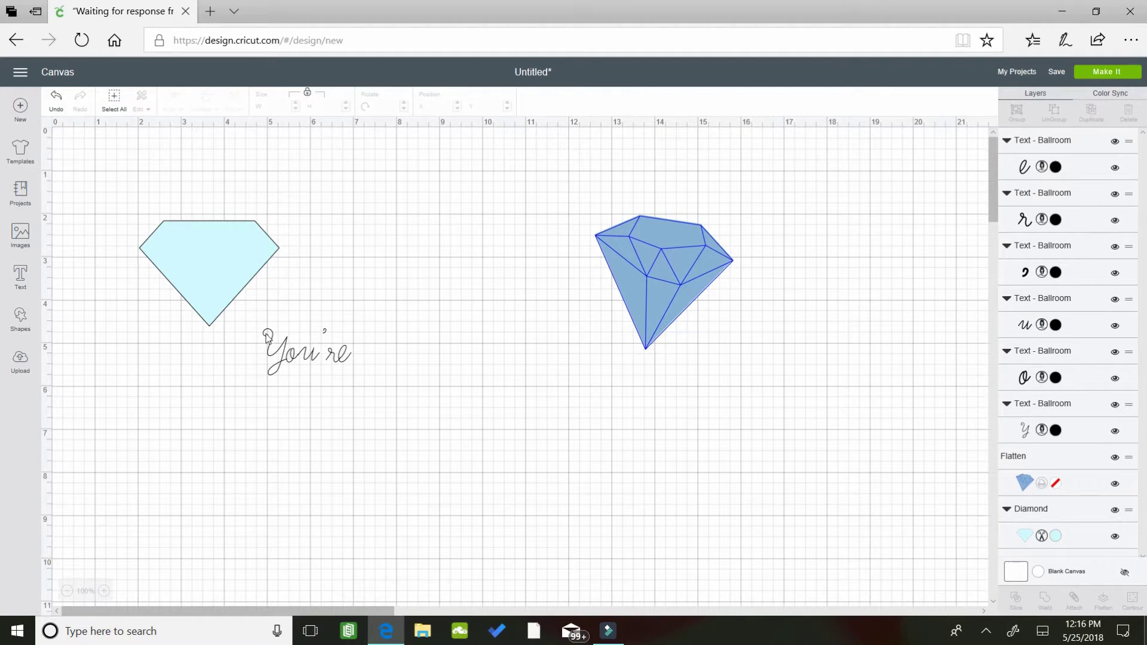
{"action": "left_click_drag", "start_coordinate": [268, 334], "coordinate": [374, 375]}
{"action": "left_click_drag", "start_coordinate": [279, 320], "coordinate": [378, 428]}
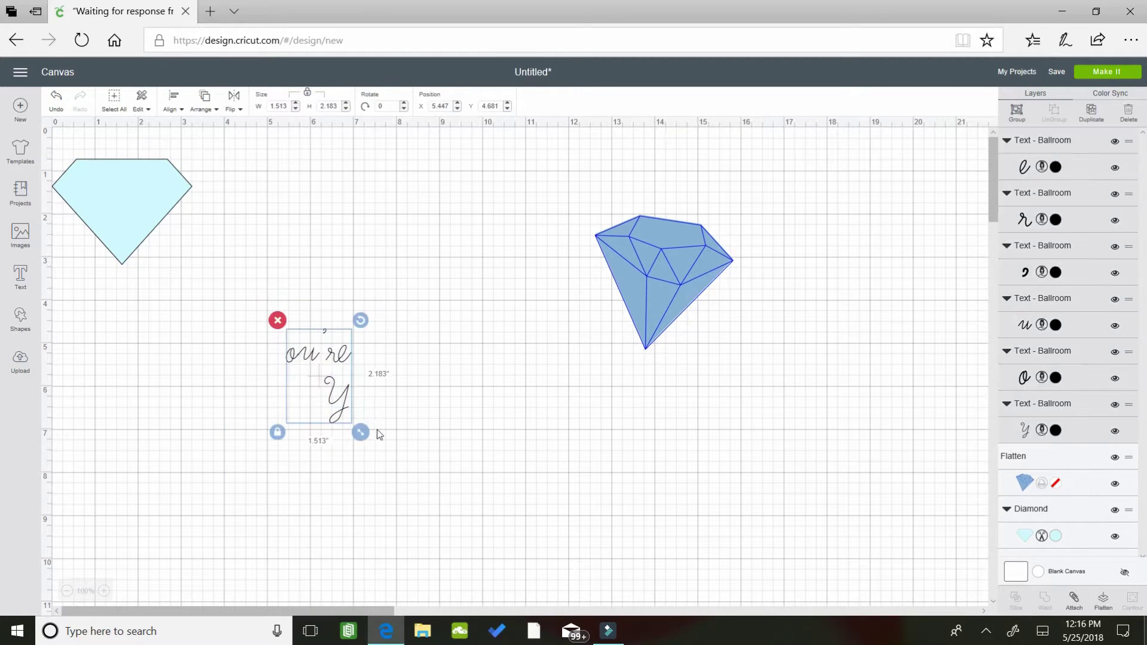
{"action": "left_click", "coordinate": [279, 321]}
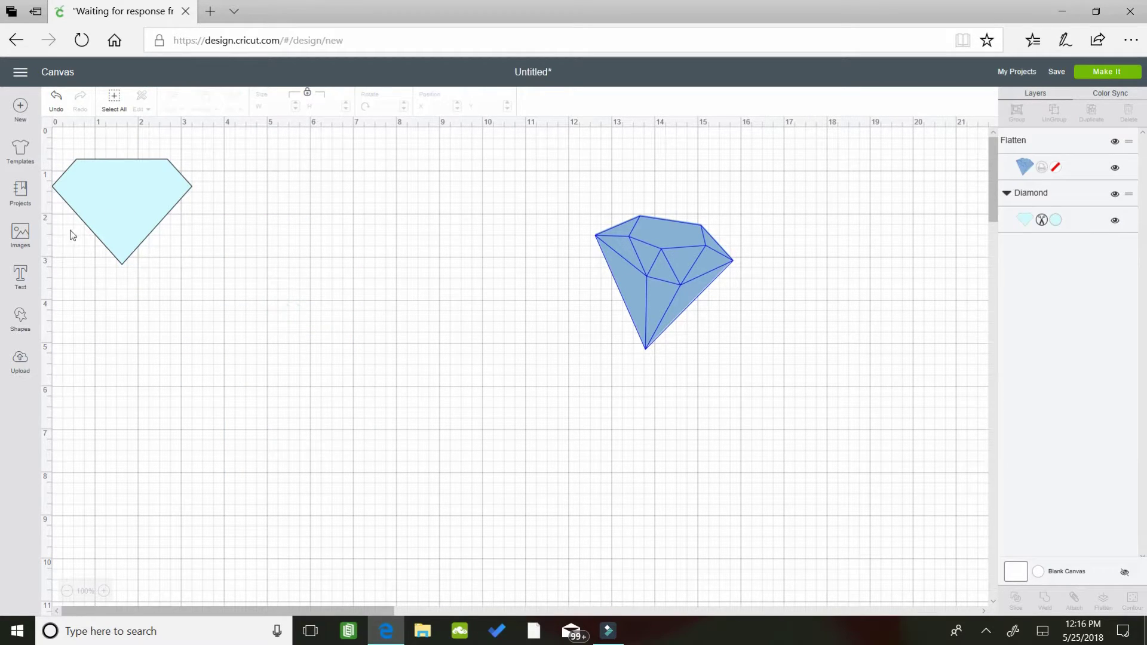
Step: Add a new text object reading "You're a Gem" in the Ballroom writing font
{"action": "left_click", "coordinate": [18, 276]}
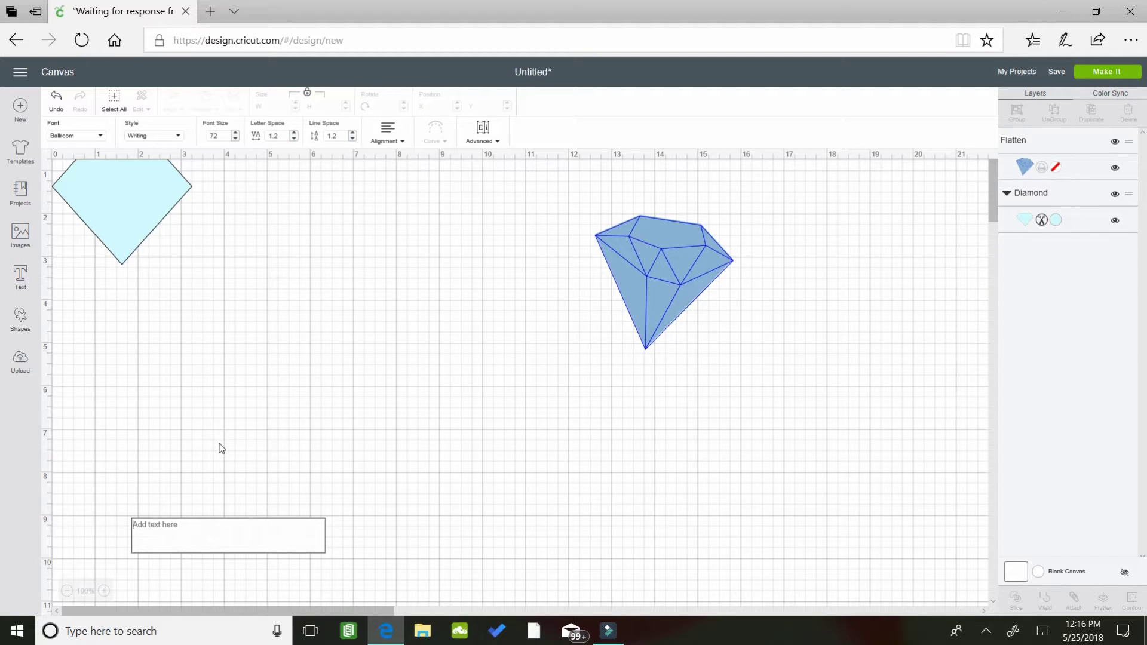
{"action": "type", "text": "Your"}
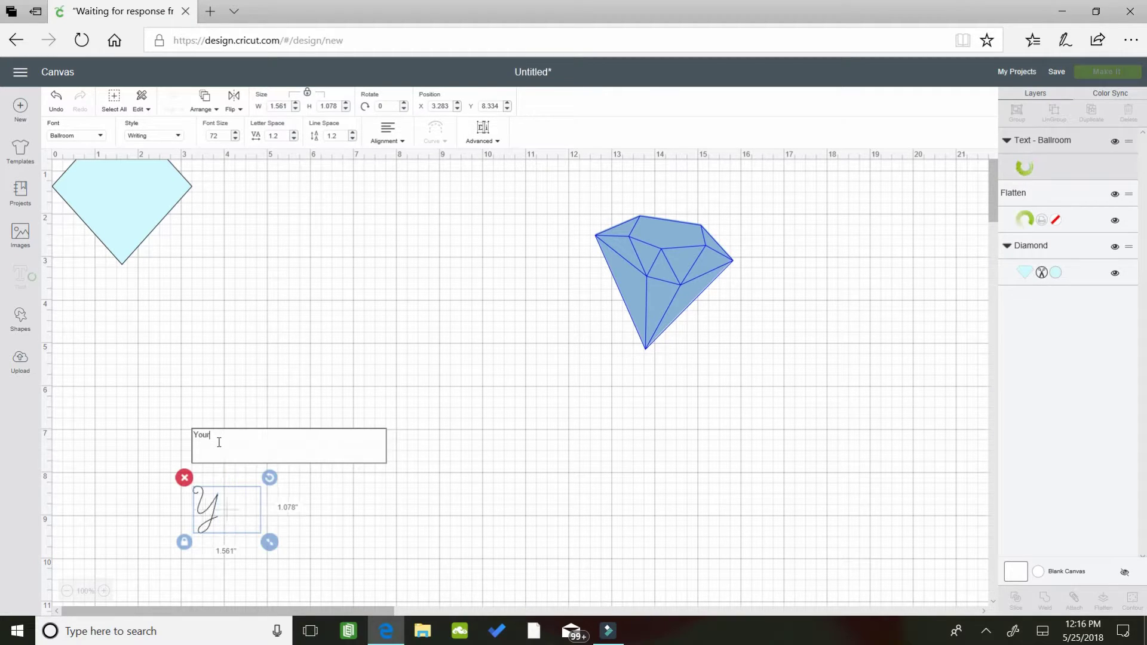
{"action": "key", "text": "BackSpace"}
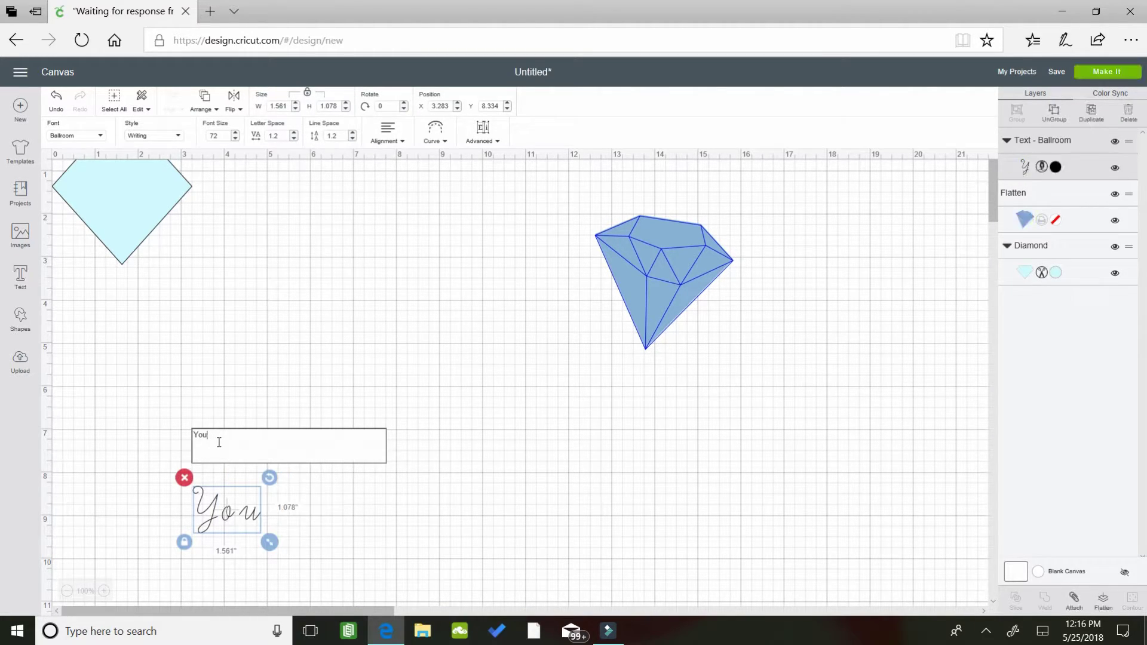
{"action": "type", "text": "'re a"}
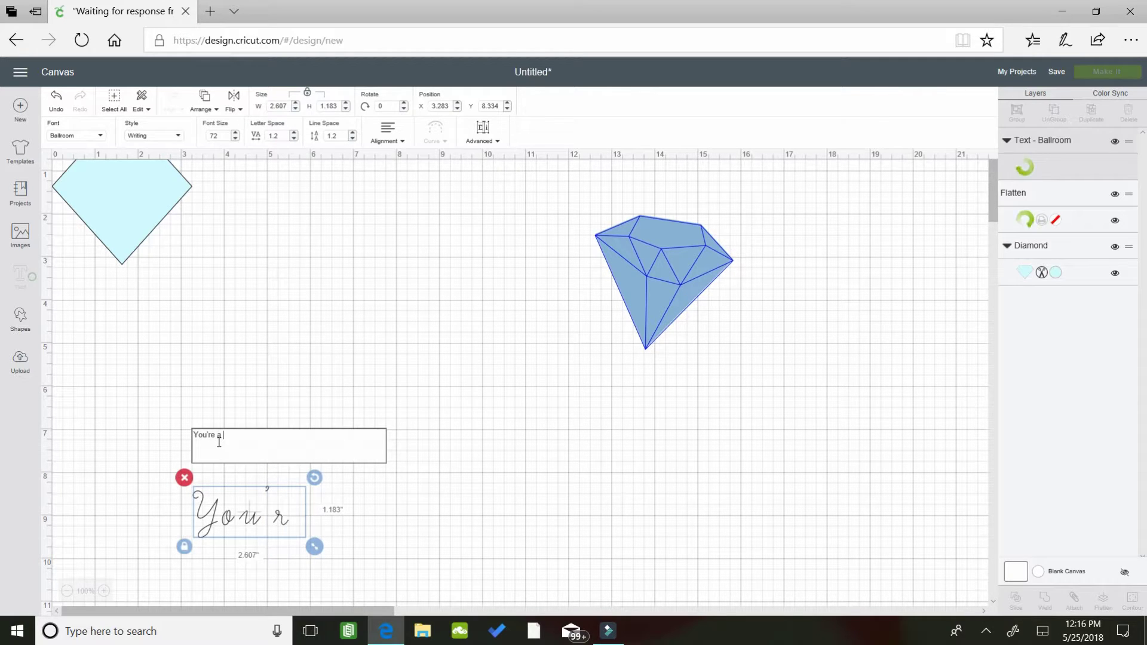
{"action": "type", "text": " gem"}
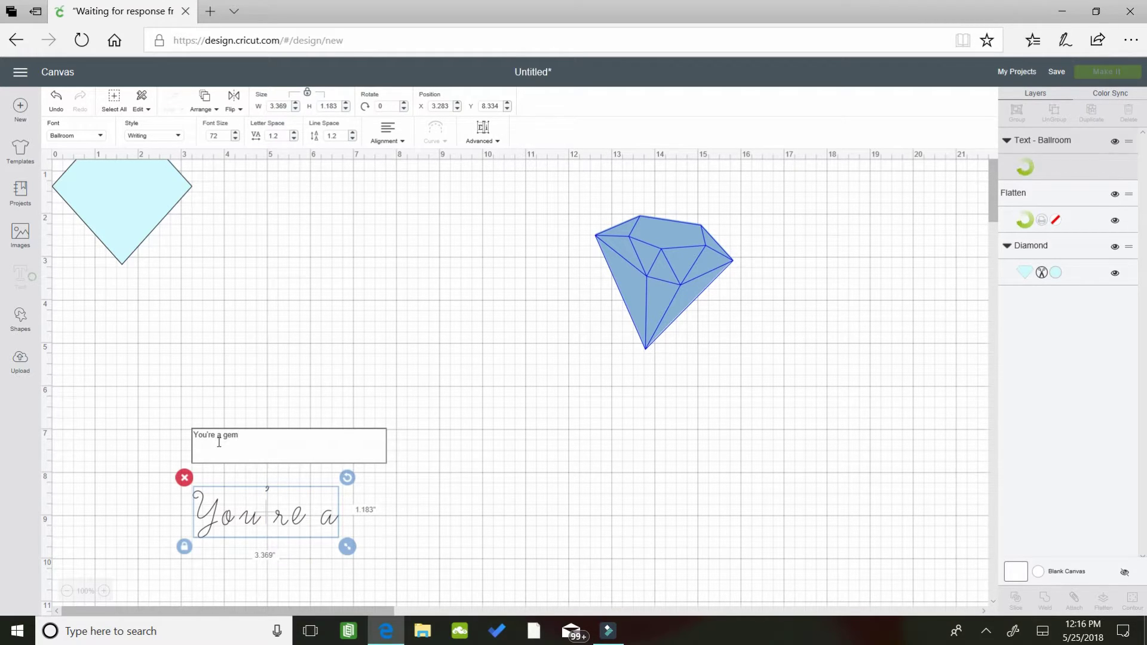
{"action": "key", "text": "BackSpace"}
{"action": "key", "text": "BackSpace"}
{"action": "key", "text": "BackSpace"}
{"action": "key", "text": "BackSpace"}
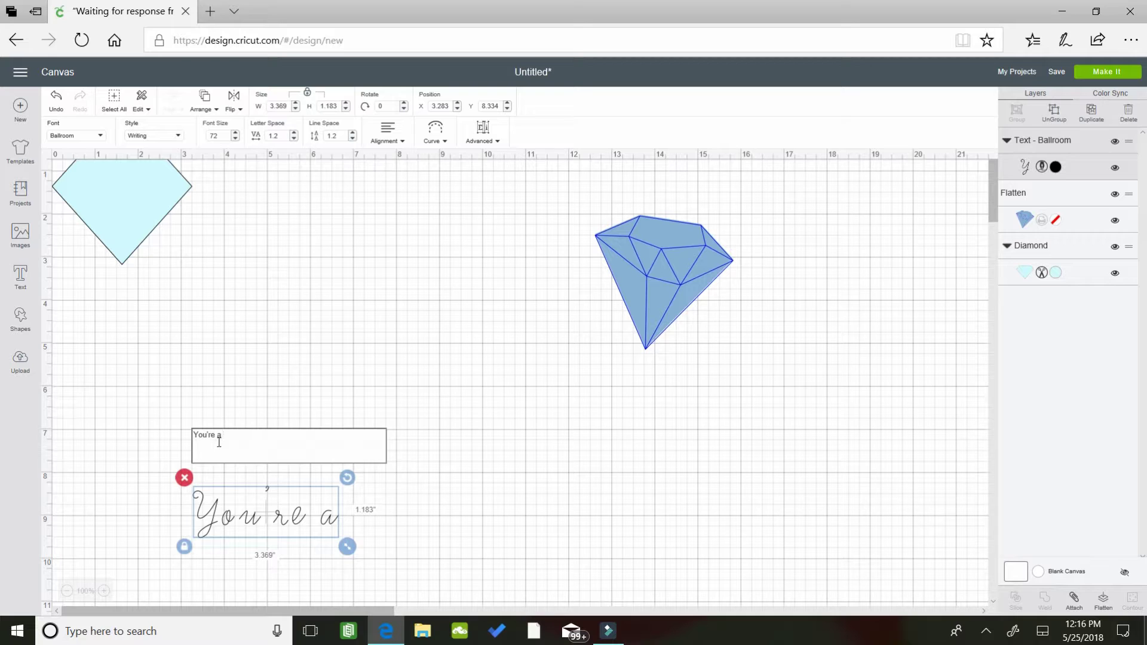
{"action": "type", "text": "Gem"}
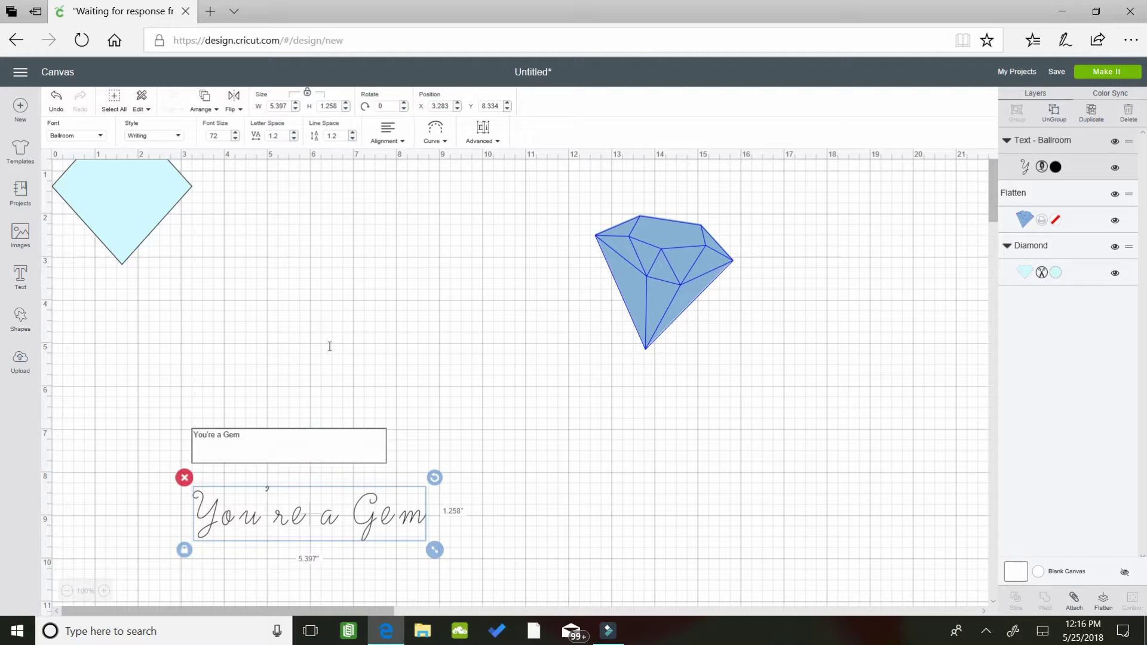
Step: Reduce the letter spacing of the new "You're a Gem" text to -0.2
{"action": "left_click", "coordinate": [350, 493]}
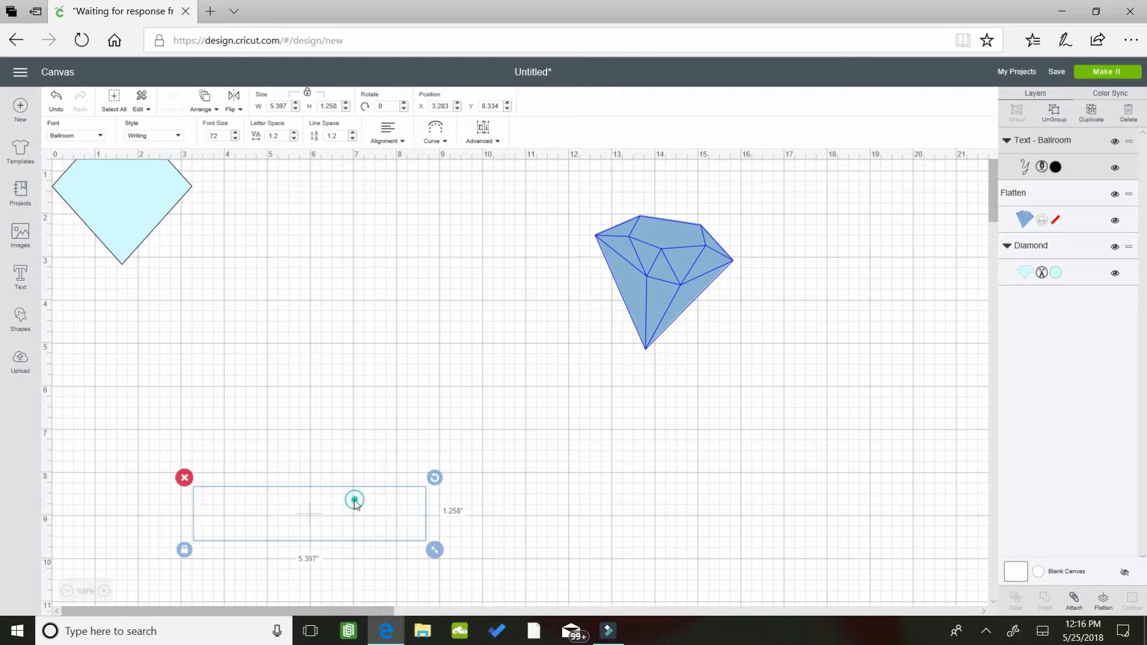
{"action": "left_click", "coordinate": [294, 139]}
{"action": "left_click", "coordinate": [295, 139]}
{"action": "left_click", "coordinate": [294, 140]}
{"action": "left_click", "coordinate": [294, 139]}
{"action": "left_click", "coordinate": [295, 139]}
{"action": "left_click", "coordinate": [294, 139]}
{"action": "left_click", "coordinate": [294, 139]}
{"action": "left_click", "coordinate": [294, 139]}
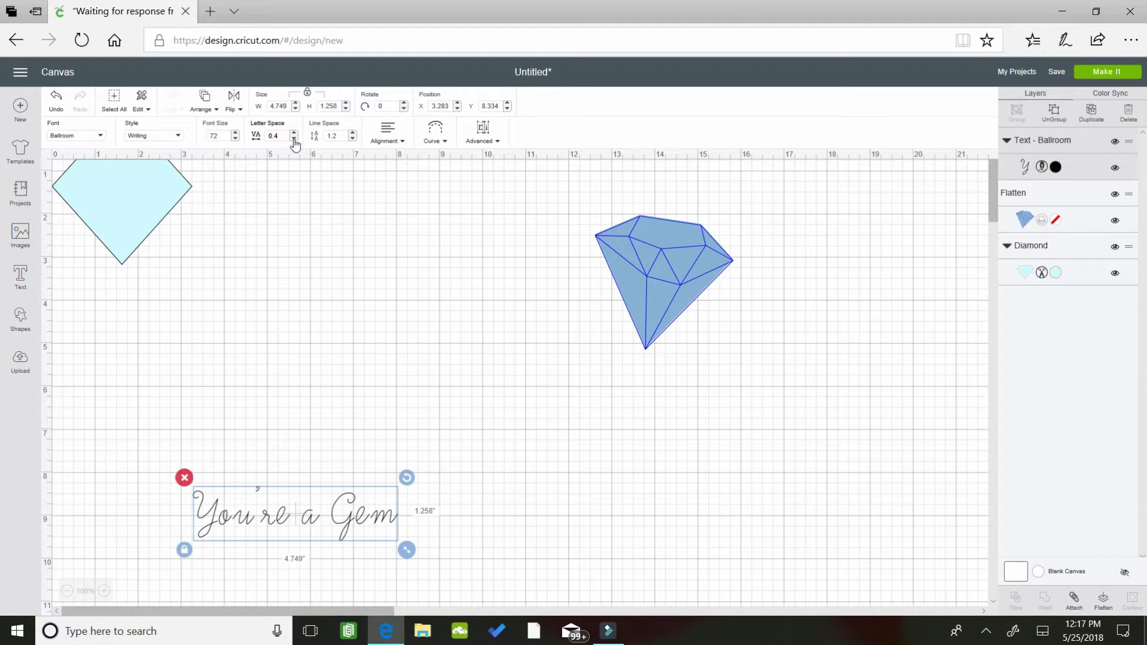
{"action": "left_click", "coordinate": [294, 139]}
{"action": "left_click", "coordinate": [294, 139]}
{"action": "left_click", "coordinate": [294, 139]}
{"action": "left_click", "coordinate": [295, 140]}
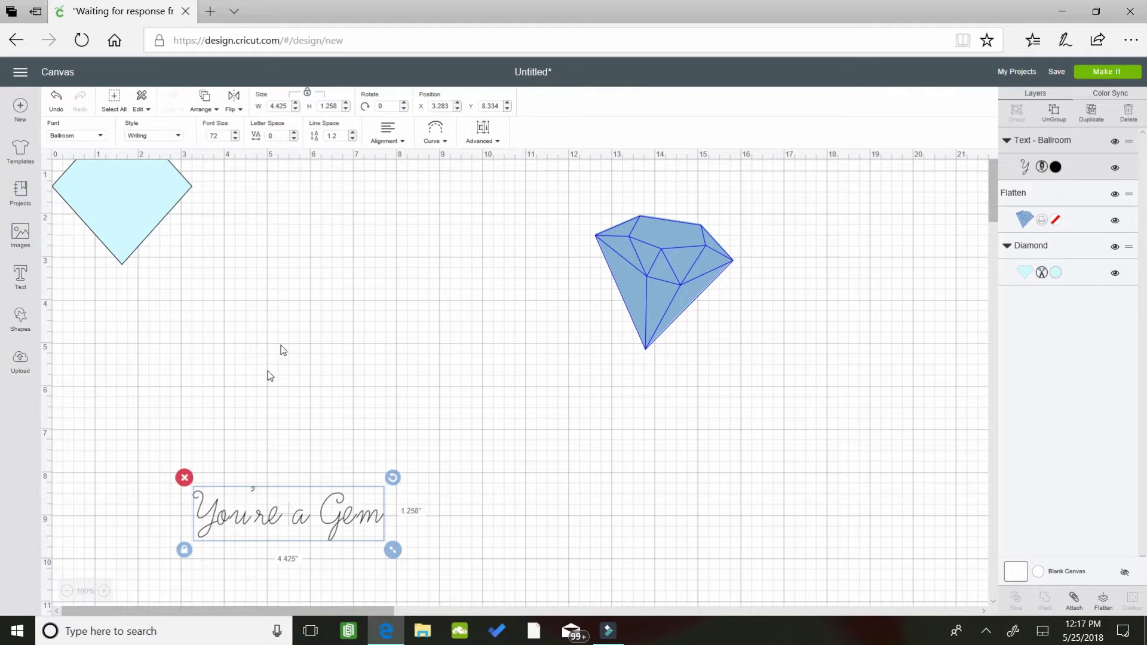
{"action": "left_click", "coordinate": [312, 337]}
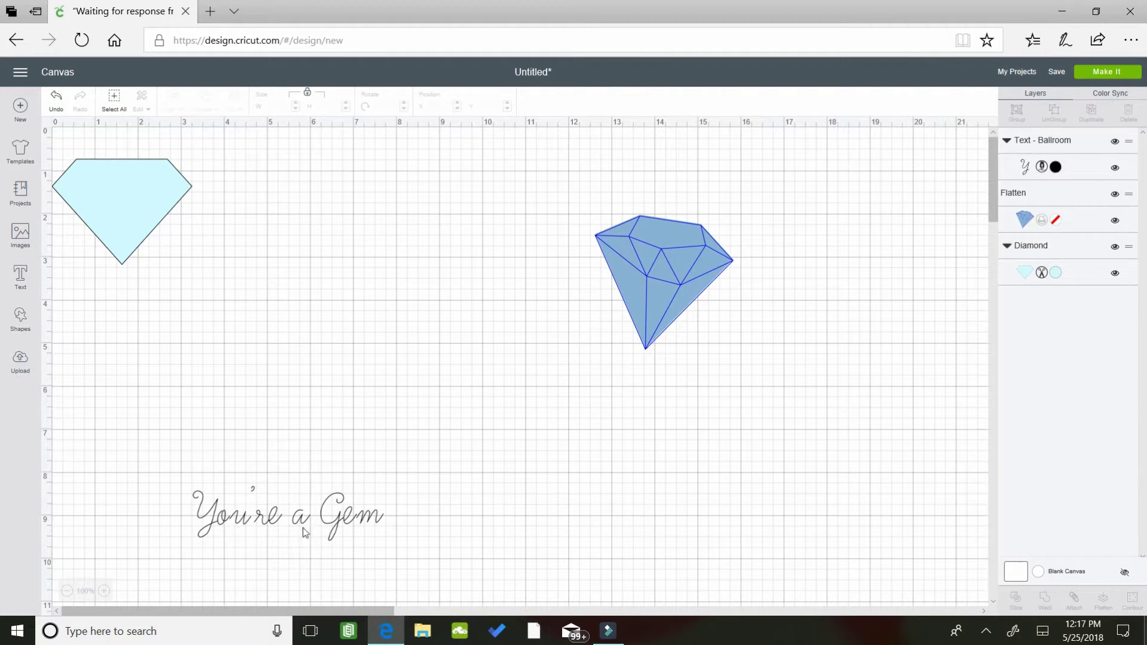
{"action": "left_click", "coordinate": [343, 519]}
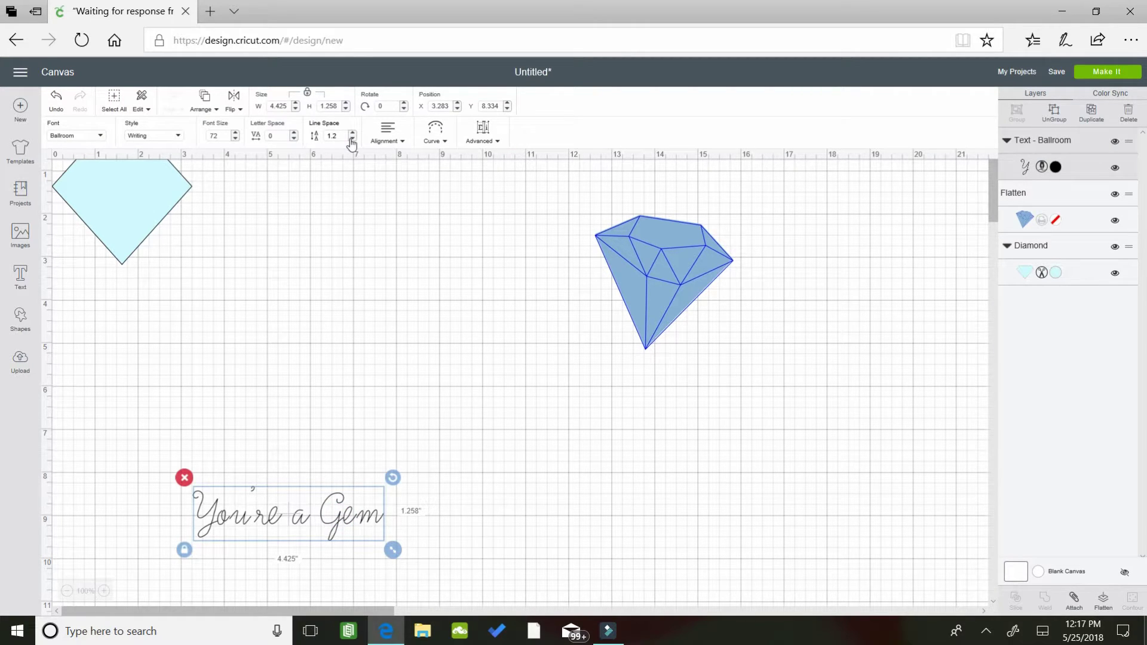
{"action": "left_click", "coordinate": [295, 140]}
{"action": "left_click", "coordinate": [294, 139]}
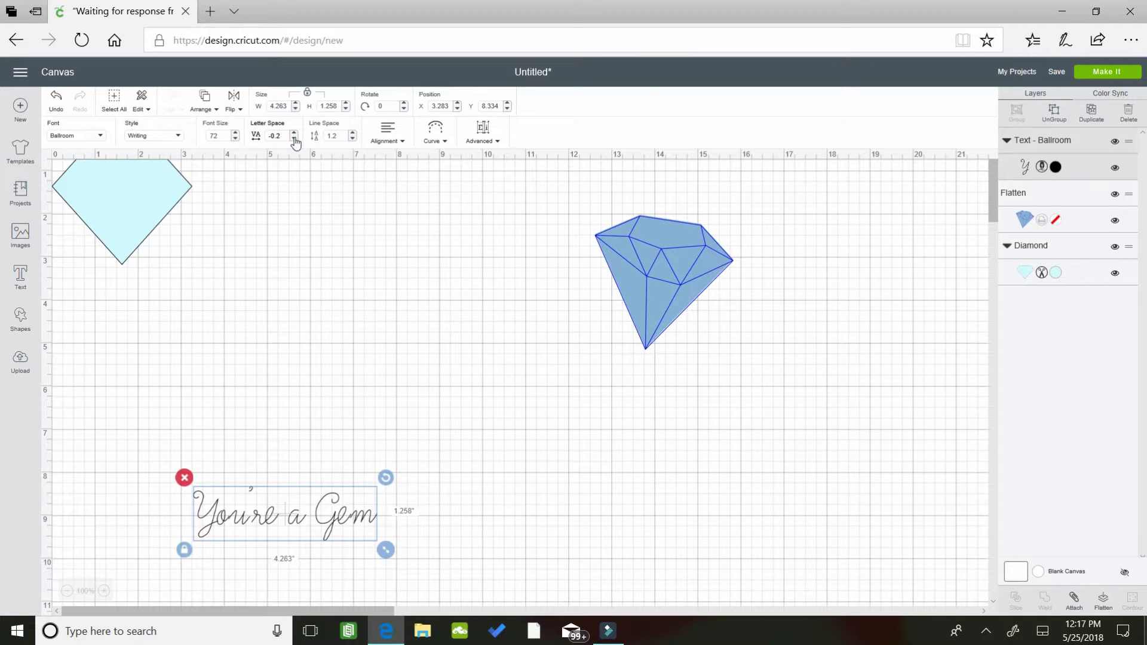
{"action": "left_click", "coordinate": [297, 497]}
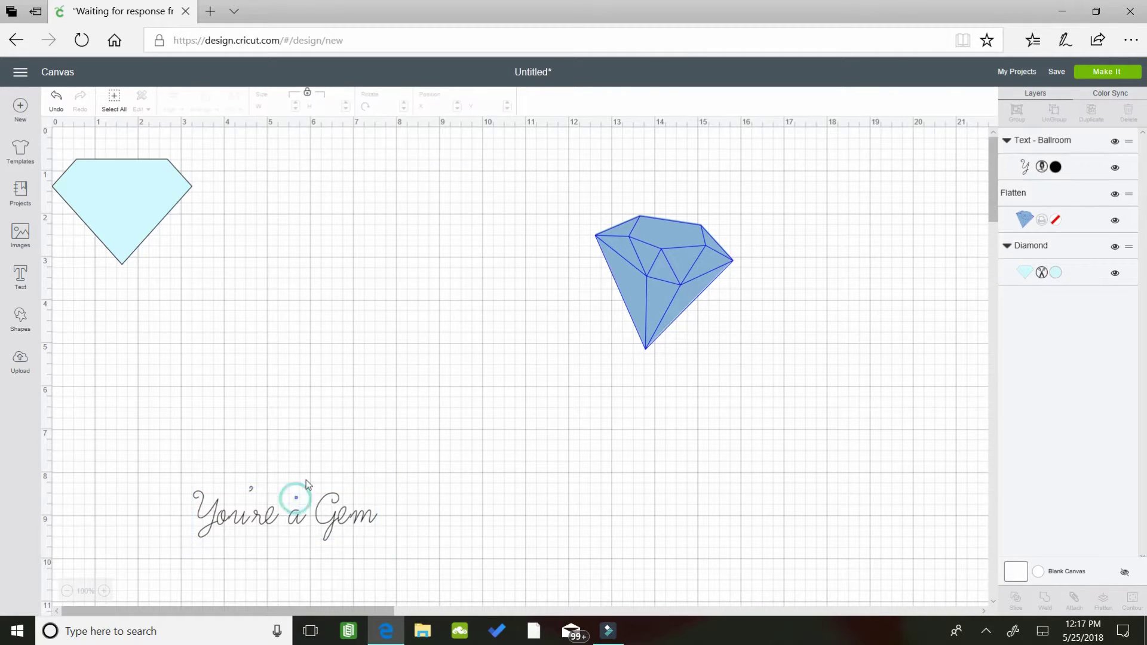
Step: Move the text to about X 6.46, Y 2.26 and place the gem drawing beneath it
{"action": "left_click_drag", "start_coordinate": [276, 505], "coordinate": [452, 238]}
{"action": "left_click_drag", "start_coordinate": [631, 267], "coordinate": [401, 380]}
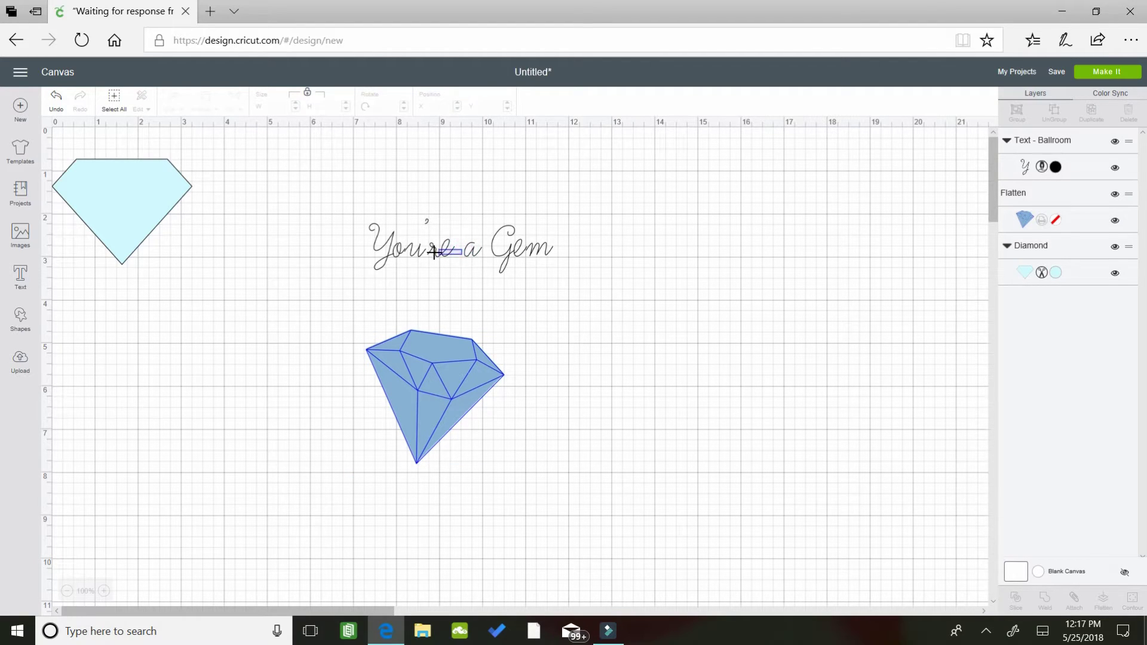
{"action": "left_click", "coordinate": [470, 255]}
{"action": "left_click_drag", "start_coordinate": [470, 255], "coordinate": [427, 261]}
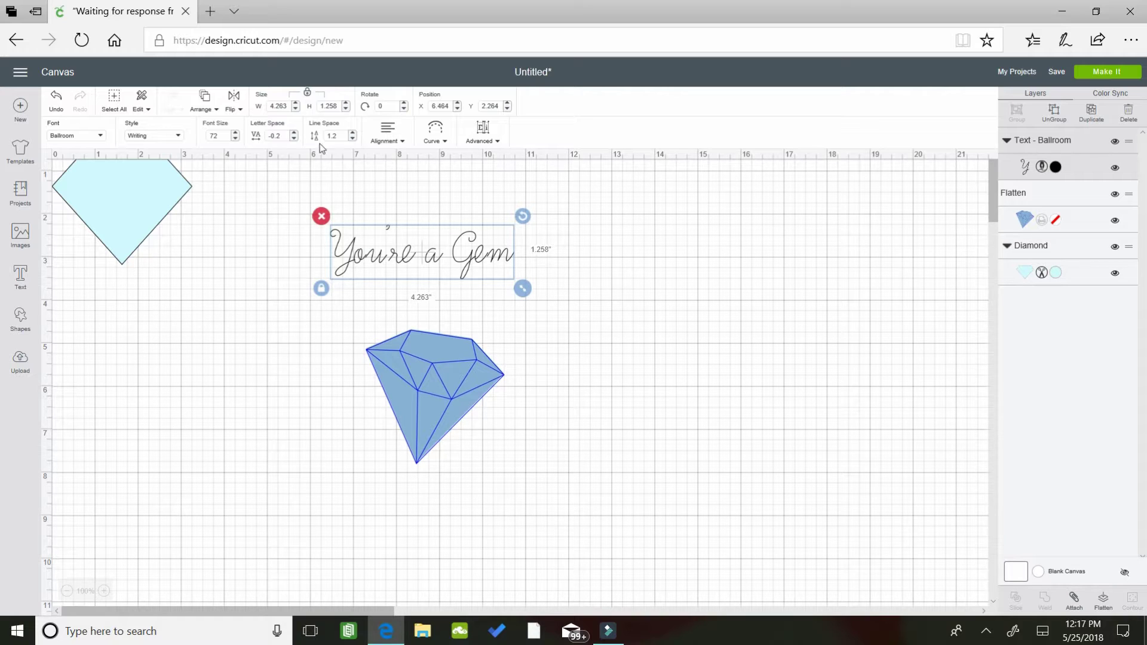
Step: Set the font size of "You're a Gem" to 69 and curve the text into an upward arch
{"action": "left_click", "coordinate": [237, 141]}
{"action": "left_click", "coordinate": [236, 140]}
{"action": "left_click", "coordinate": [237, 140]}
{"action": "left_click", "coordinate": [237, 140]}
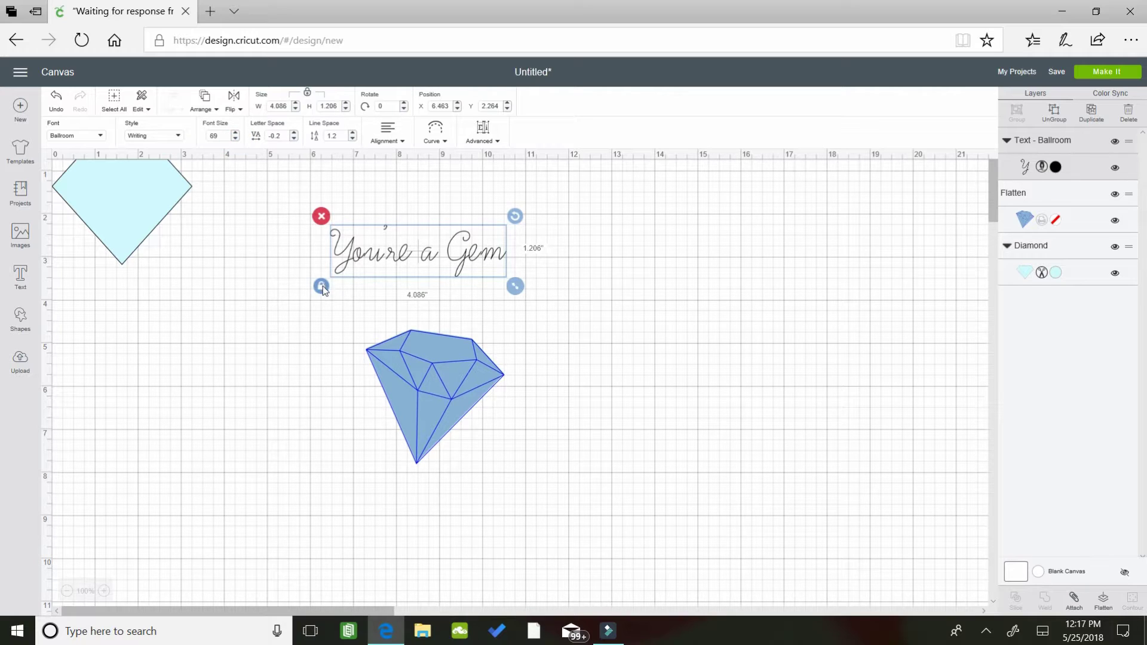
{"action": "left_click", "coordinate": [435, 137]}
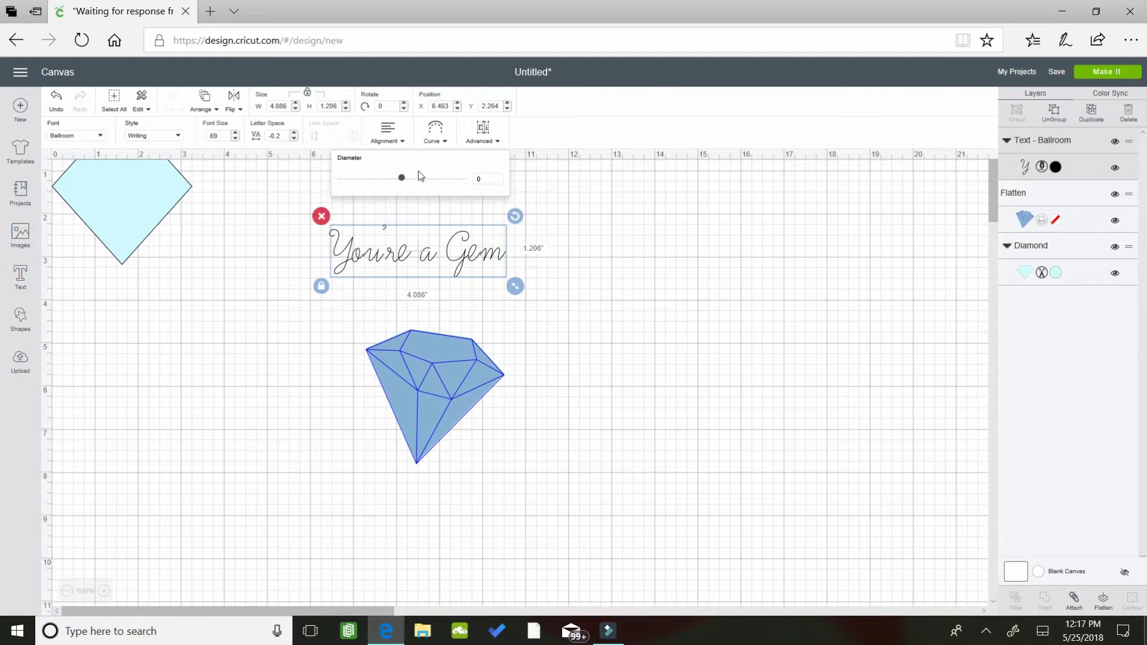
{"action": "left_click_drag", "start_coordinate": [404, 178], "coordinate": [446, 177]}
Step: Move the gem drawing up under the arched text and flatten the two together
{"action": "left_click_drag", "start_coordinate": [439, 408], "coordinate": [434, 363]}
{"action": "left_click_drag", "start_coordinate": [321, 223], "coordinate": [507, 287]}
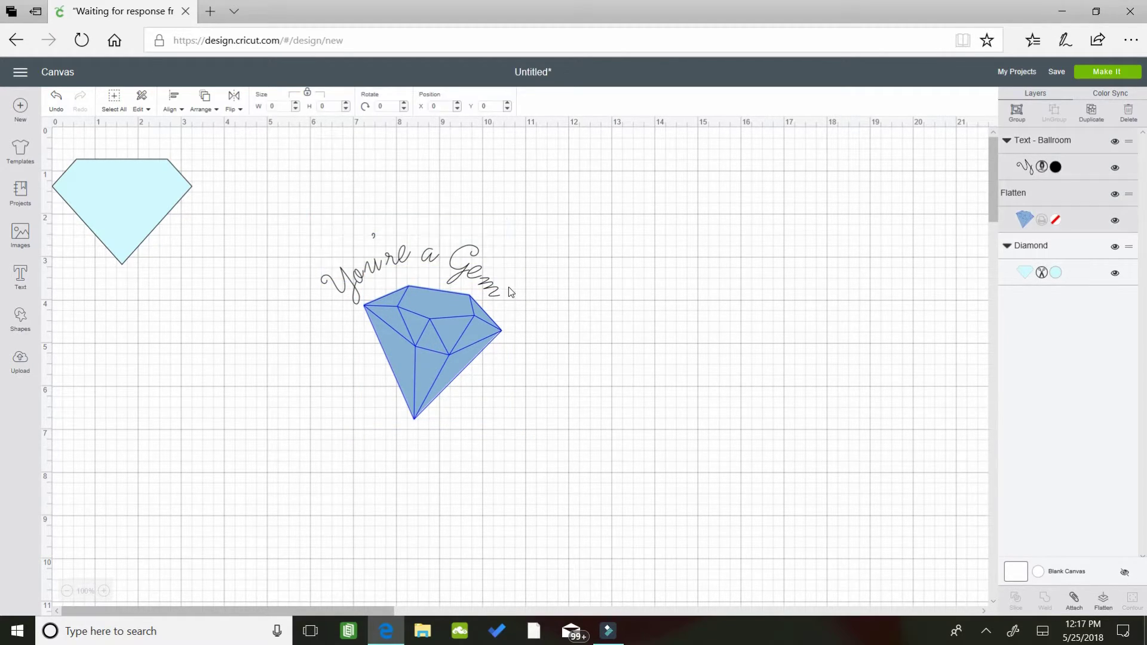
{"action": "left_click", "coordinate": [1103, 599]}
Step: Place the light-blue diamond behind the flattened design at about X 3.85, Y 1.94 and enlarge it to about 7.9 × 4.81 in with locked proportions
{"action": "left_click_drag", "start_coordinate": [128, 180], "coordinate": [209, 246]}
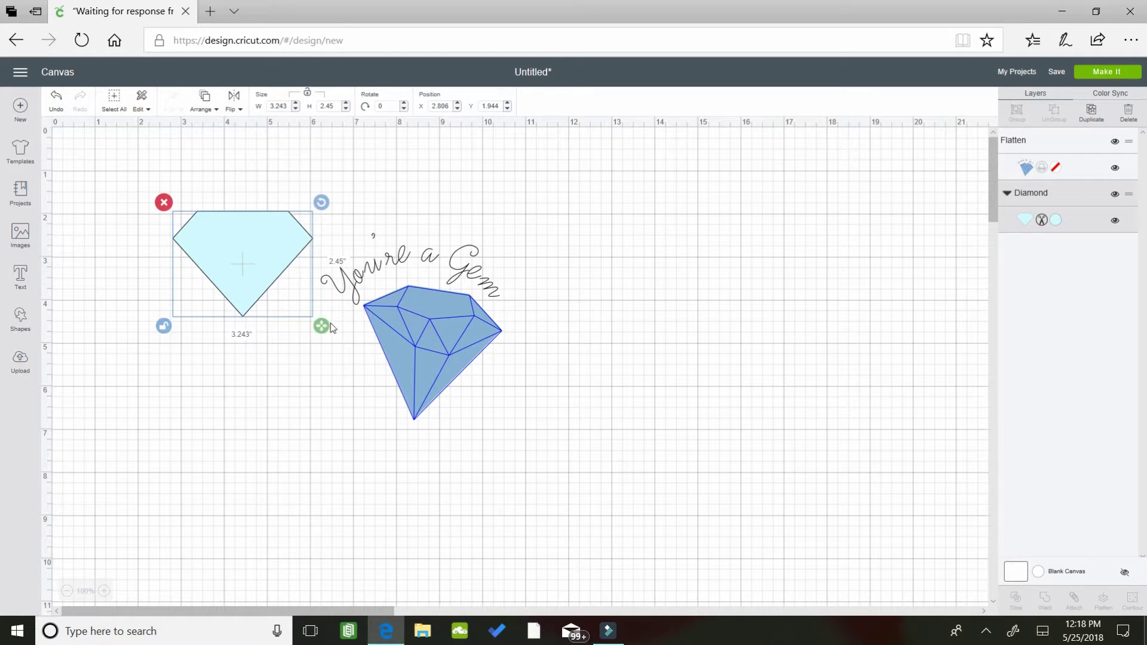
{"action": "left_click_drag", "start_coordinate": [321, 326], "coordinate": [568, 458]}
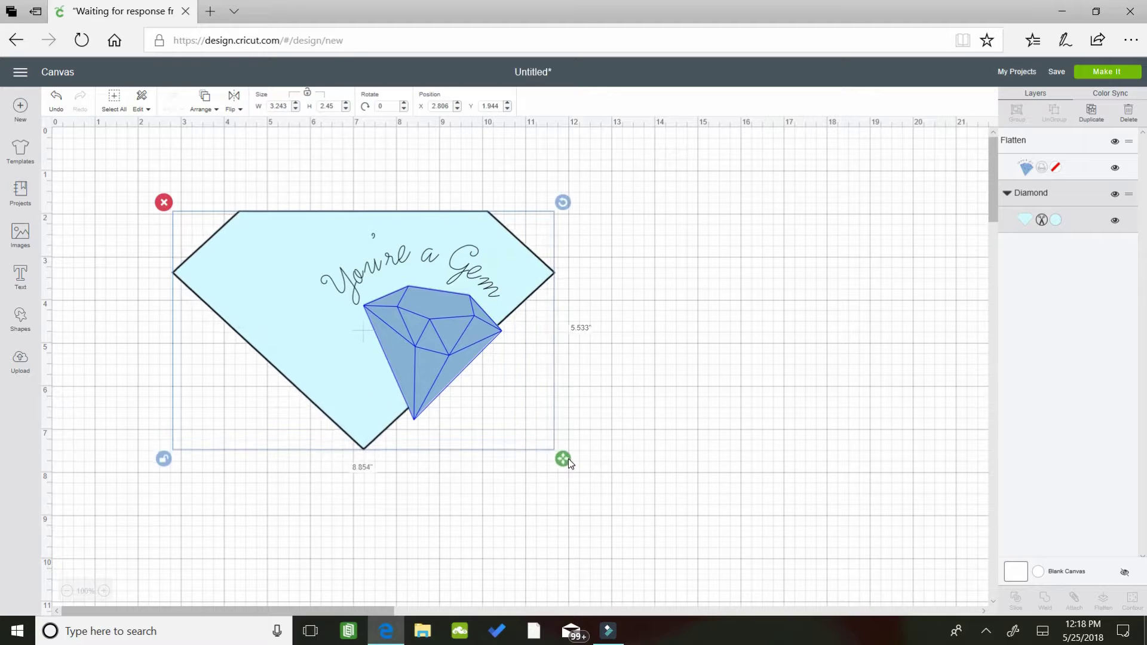
{"action": "left_click_drag", "start_coordinate": [299, 336], "coordinate": [346, 342]}
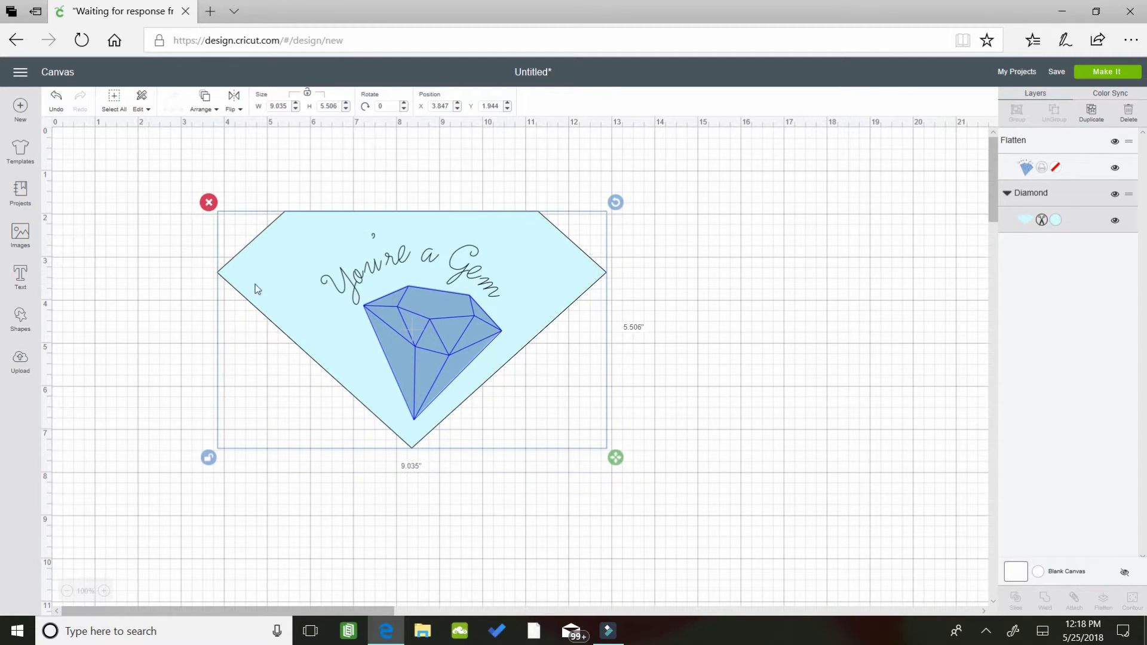
{"action": "left_click", "coordinate": [209, 458]}
{"action": "left_click_drag", "start_coordinate": [614, 465], "coordinate": [567, 442]}
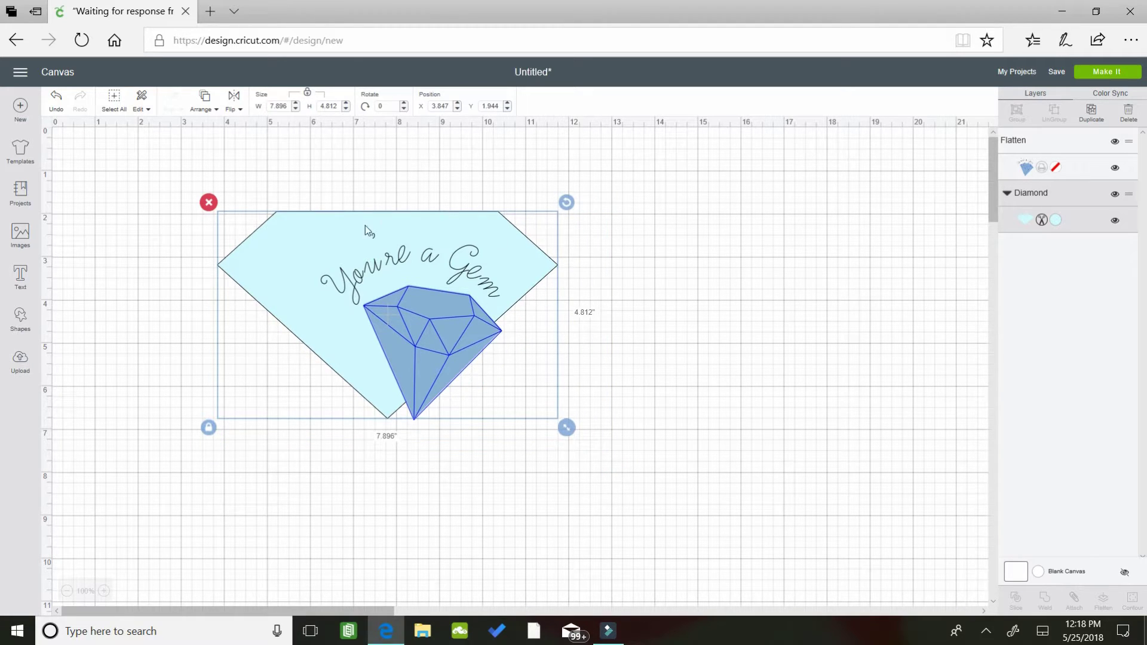
{"action": "left_click_drag", "start_coordinate": [292, 277], "coordinate": [326, 291]}
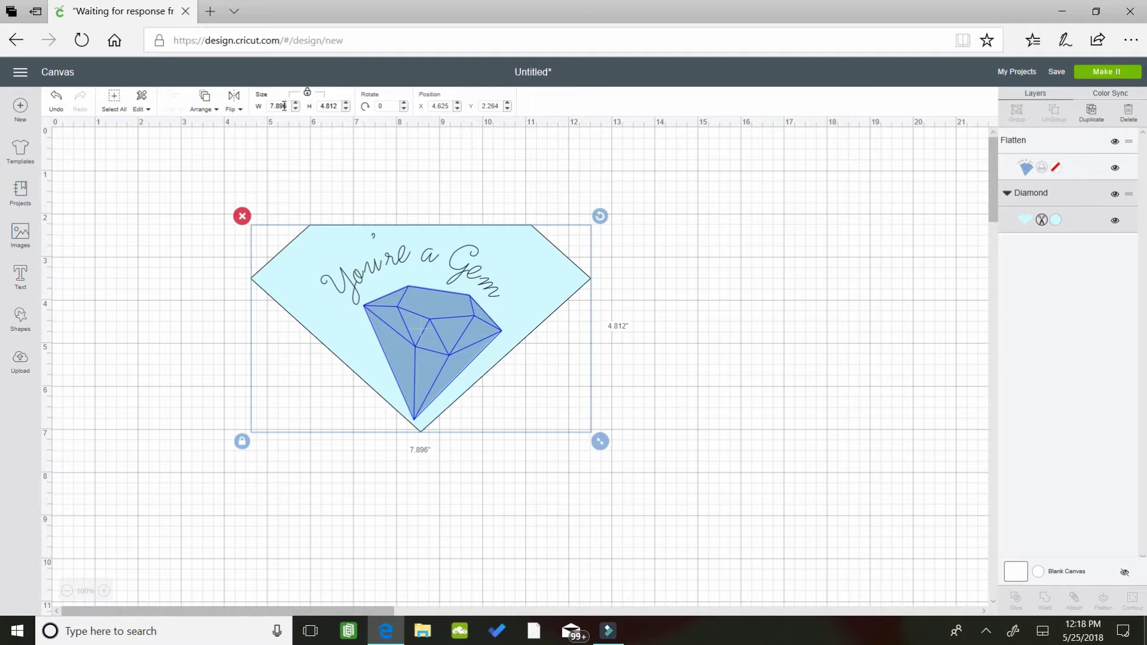
{"action": "left_click_drag", "start_coordinate": [303, 262], "coordinate": [235, 263]}
{"action": "left_click", "coordinate": [57, 106]}
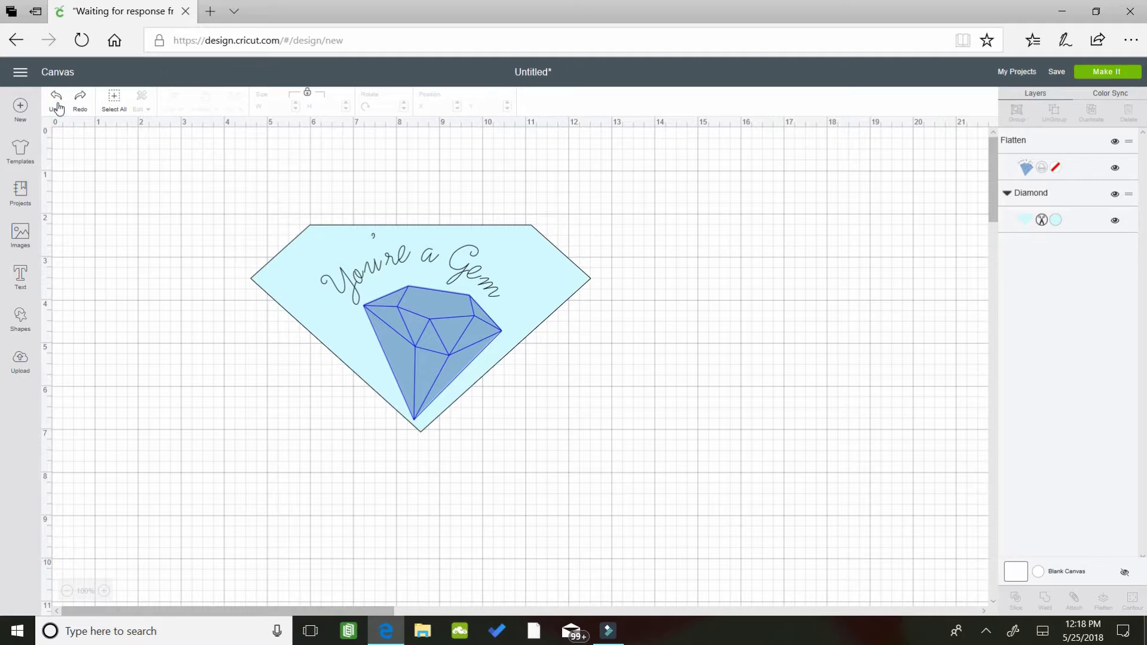
{"action": "left_click", "coordinate": [57, 106]}
Step: Duplicate the light-blue diamond, set the copy aside, and position the original behind the flattened design at about X 4.68, Y 2.33
{"action": "left_click", "coordinate": [282, 292]}
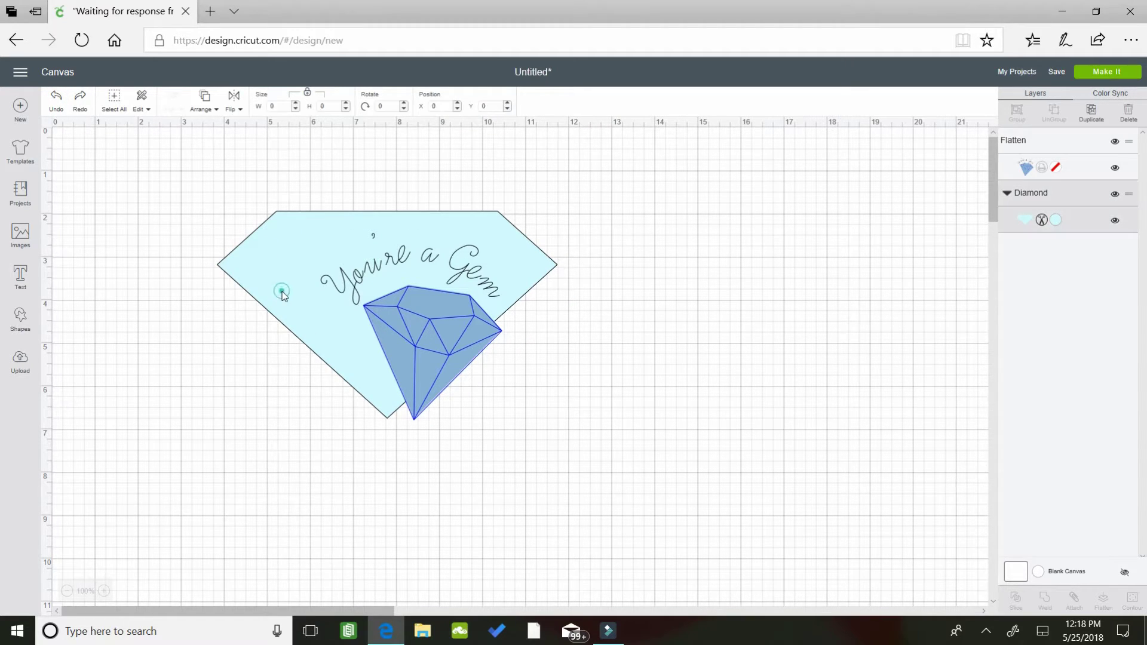
{"action": "right_click", "coordinate": [283, 295]}
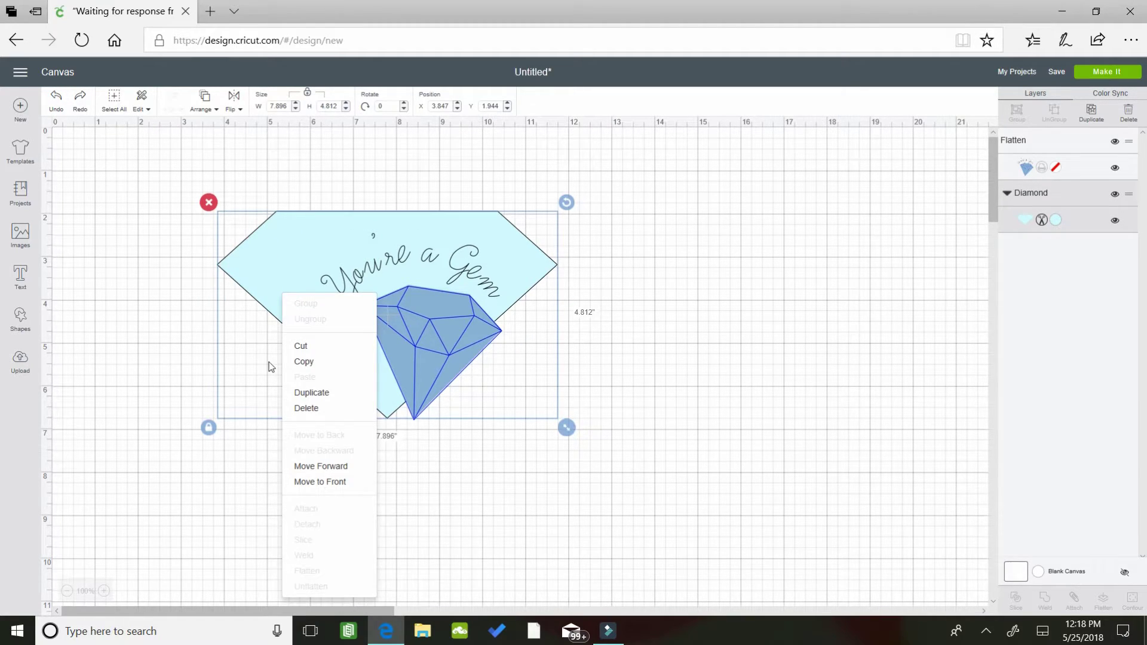
{"action": "left_click", "coordinate": [294, 393]}
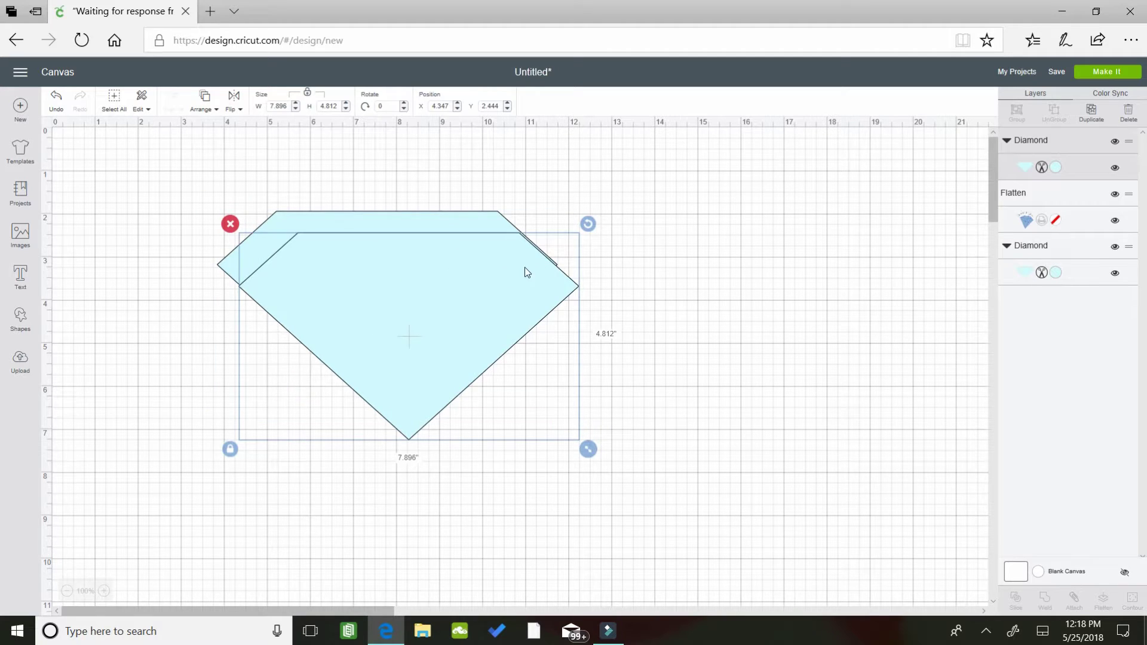
{"action": "left_click_drag", "start_coordinate": [524, 267], "coordinate": [673, 355]}
{"action": "left_click_drag", "start_coordinate": [861, 463], "coordinate": [922, 557]}
{"action": "left_click_drag", "start_coordinate": [472, 233], "coordinate": [509, 249]}
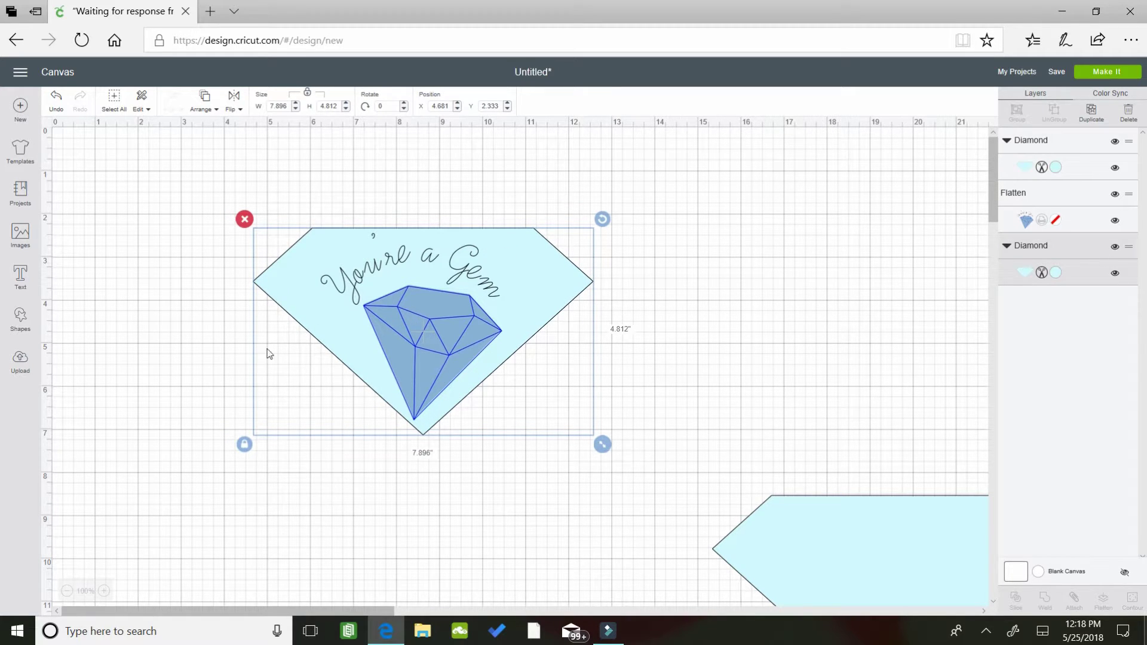
Step: Unlock the proportions of the light-blue diamond behind the design and set it to 5 in wide by 4 in high
{"action": "left_click", "coordinate": [243, 445]}
{"action": "left_click", "coordinate": [287, 106]}
{"action": "left_click", "coordinate": [341, 106]}
{"action": "key", "text": "BackSpace"}
{"action": "key", "text": "BackSpace"}
{"action": "key", "text": "BackSpace"}
{"action": "key", "text": "BackSpace"}
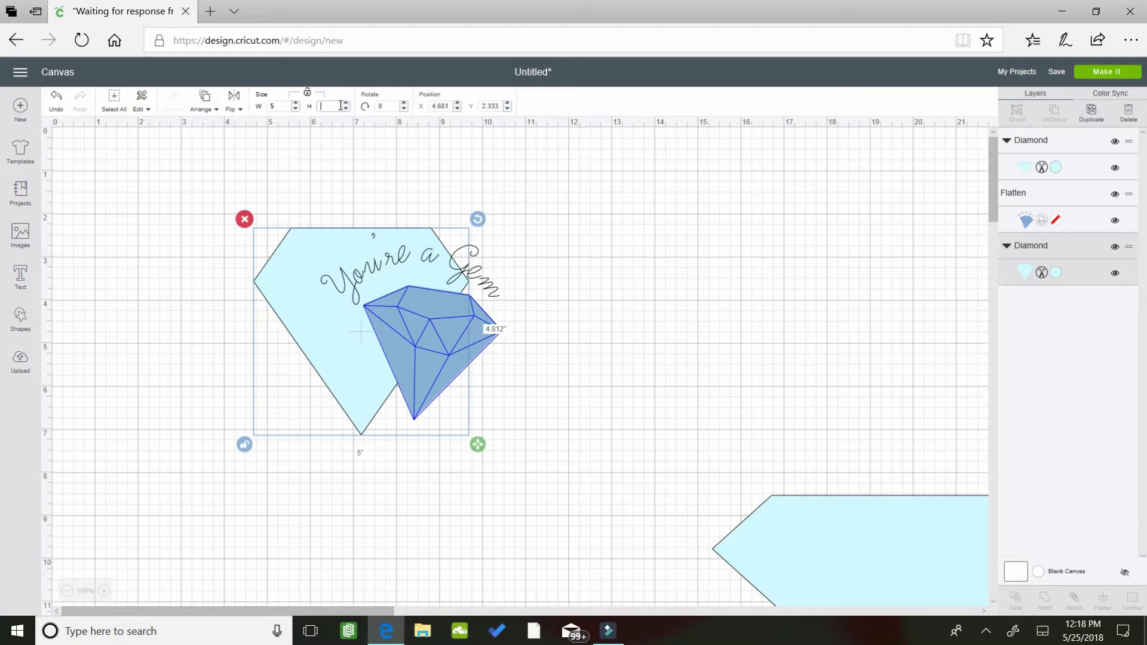
{"action": "key", "text": "Return"}
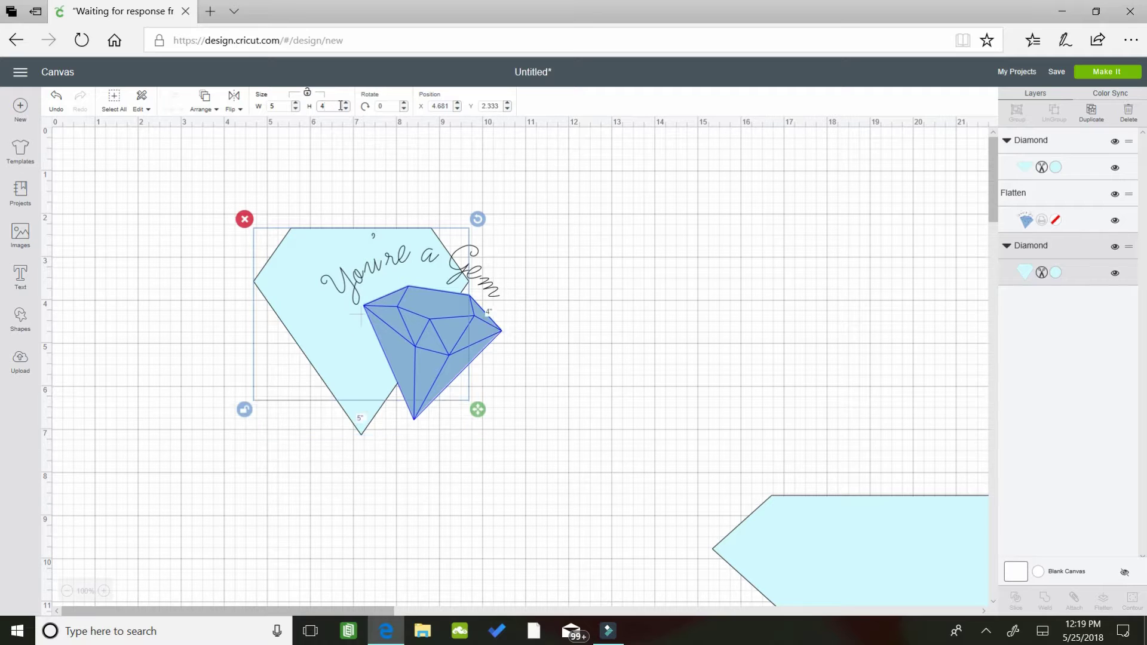
Step: Separate the light-blue diamond and the flattened design, placing them at about X 2.67, Y 1.9 and X 8.22, Y 2.48
{"action": "left_click_drag", "start_coordinate": [318, 299], "coordinate": [288, 271]}
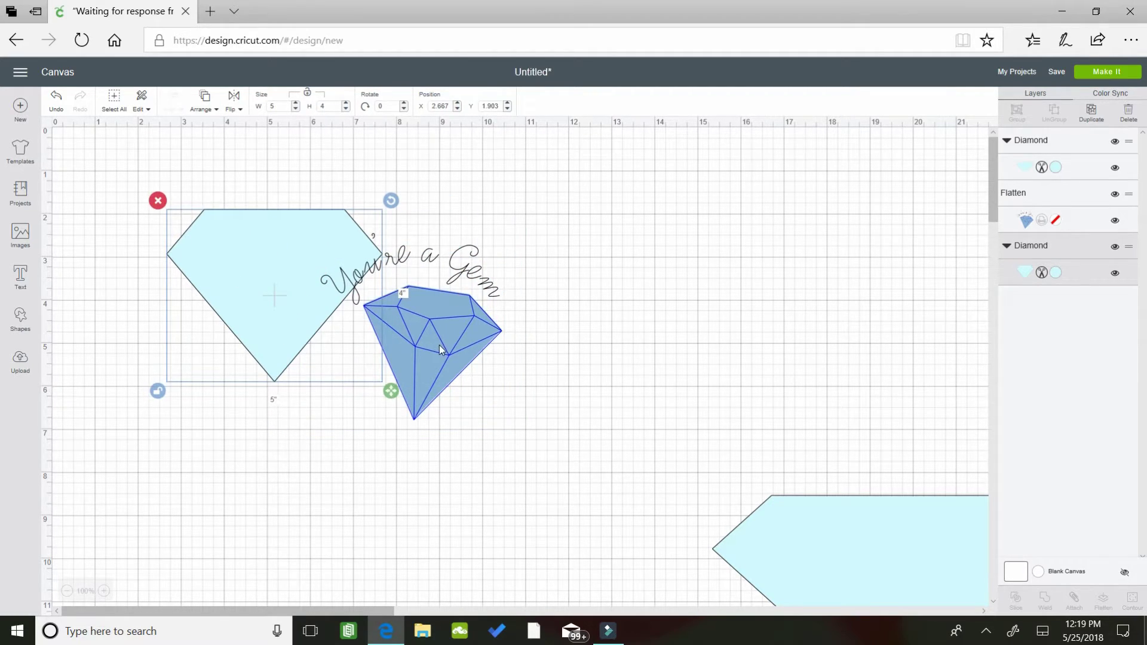
{"action": "left_click", "coordinate": [599, 319]}
{"action": "left_click_drag", "start_coordinate": [460, 336], "coordinate": [545, 335]}
Step: Unlock the flattened design's proportions, shrink it to about 3.58 in wide, and fit it inside the 5 × 4 in diamond
{"action": "left_click", "coordinate": [397, 431]}
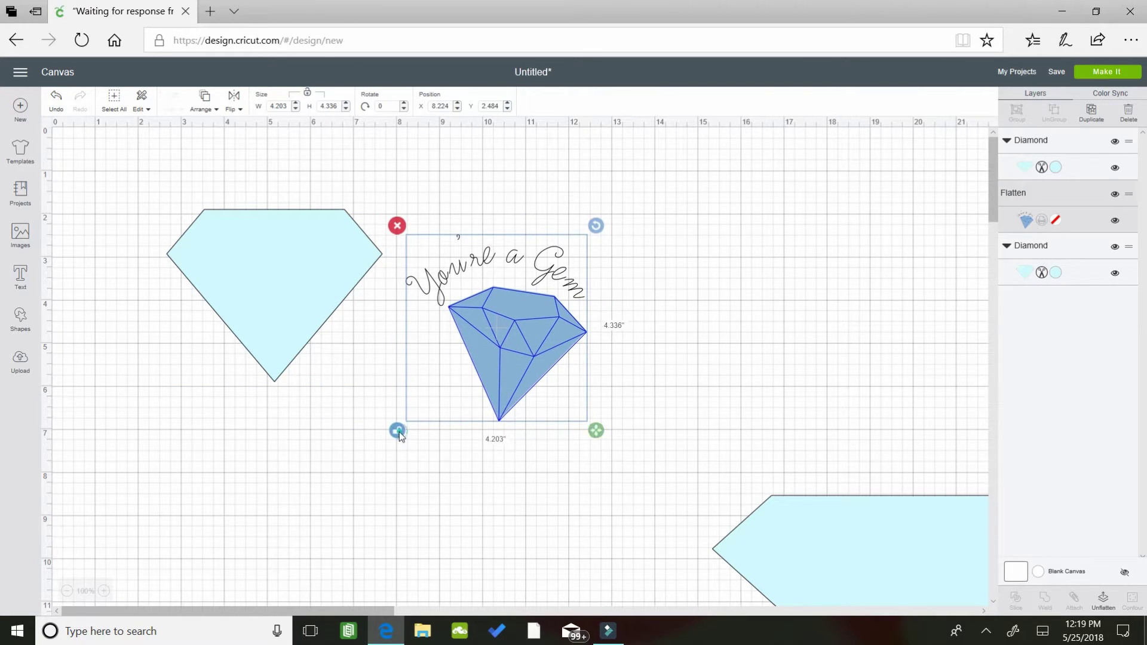
{"action": "left_click_drag", "start_coordinate": [599, 424], "coordinate": [575, 380]}
{"action": "left_click_drag", "start_coordinate": [529, 318], "coordinate": [299, 298]}
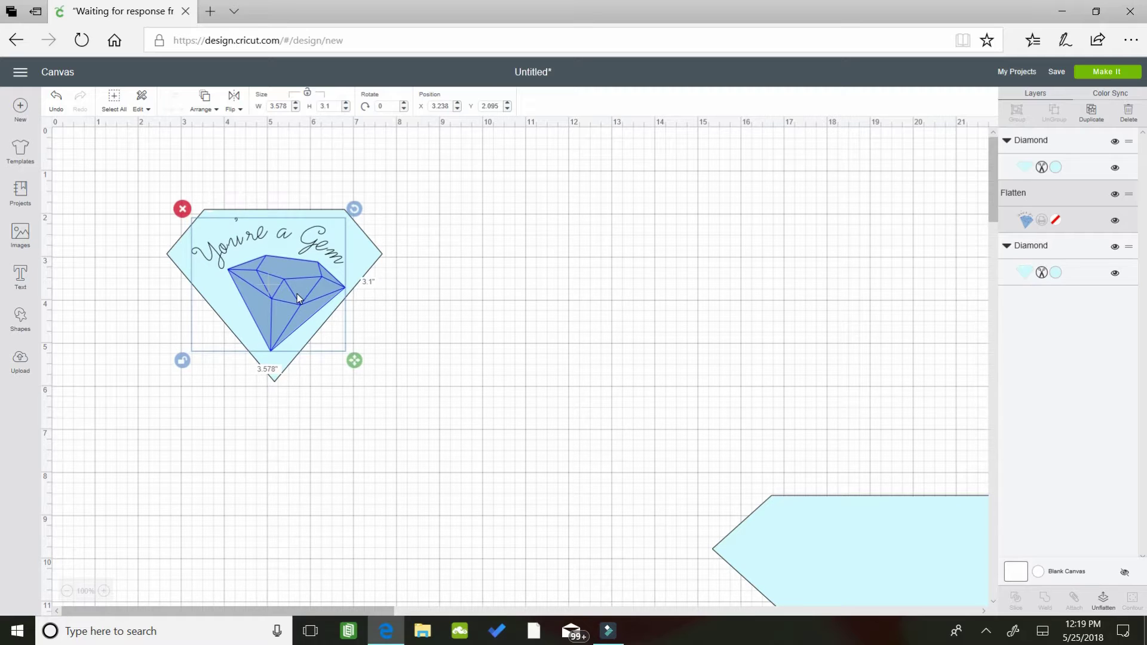
{"action": "left_click_drag", "start_coordinate": [360, 361], "coordinate": [362, 371]}
{"action": "left_click", "coordinate": [406, 406]}
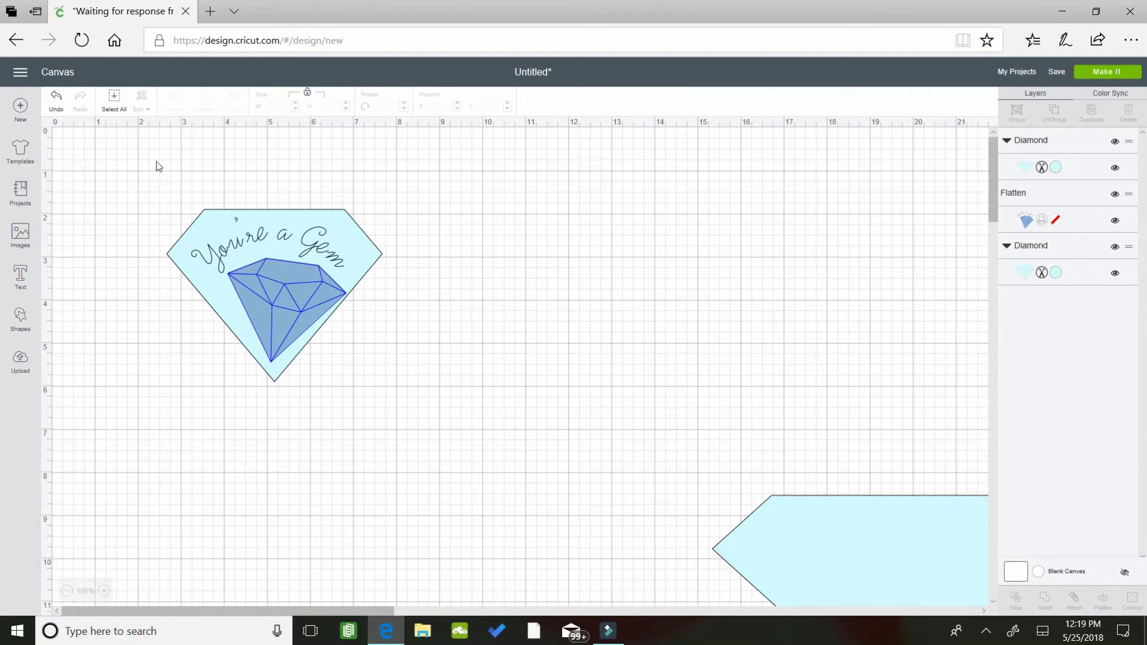
Step: Flatten the design and its 5 × 4 in diamond together and move the result to about X 6.42, Y 1.58
{"action": "left_click_drag", "start_coordinate": [155, 162], "coordinate": [420, 322]}
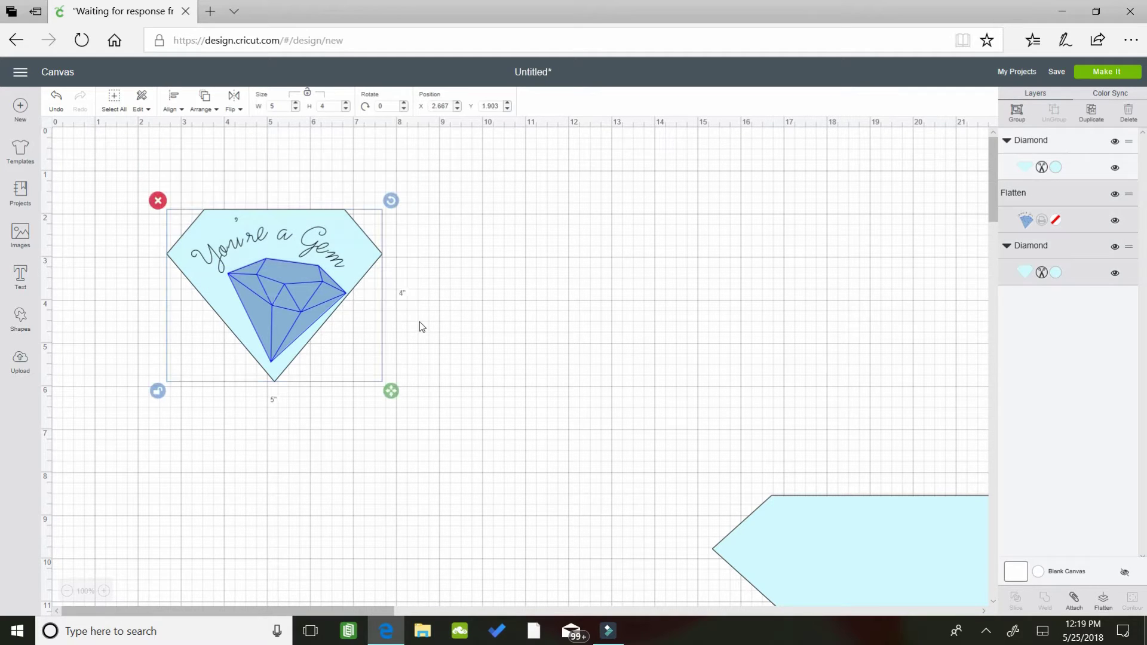
{"action": "left_click", "coordinate": [1103, 599]}
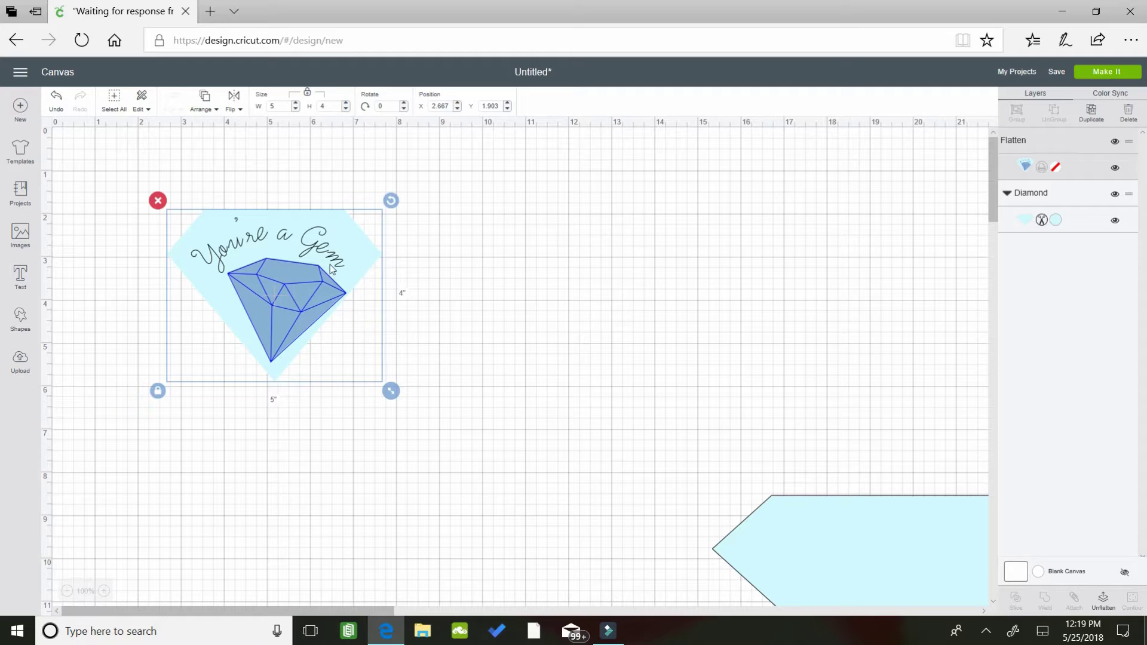
{"action": "left_click_drag", "start_coordinate": [373, 256], "coordinate": [534, 243]}
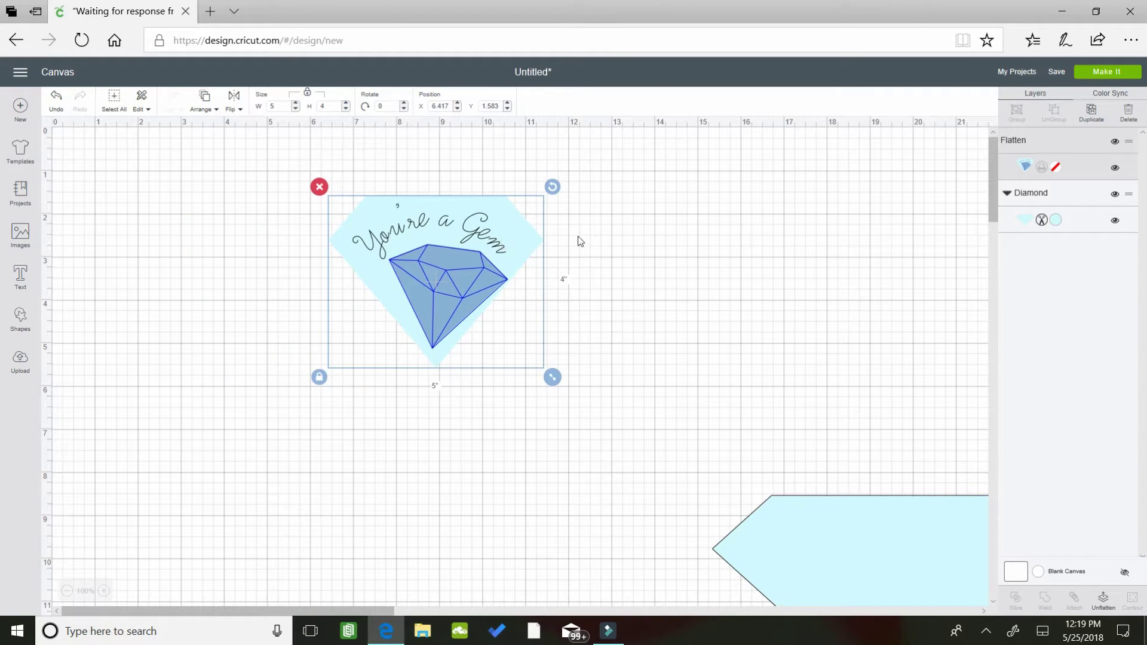
{"action": "left_click", "coordinate": [852, 463]}
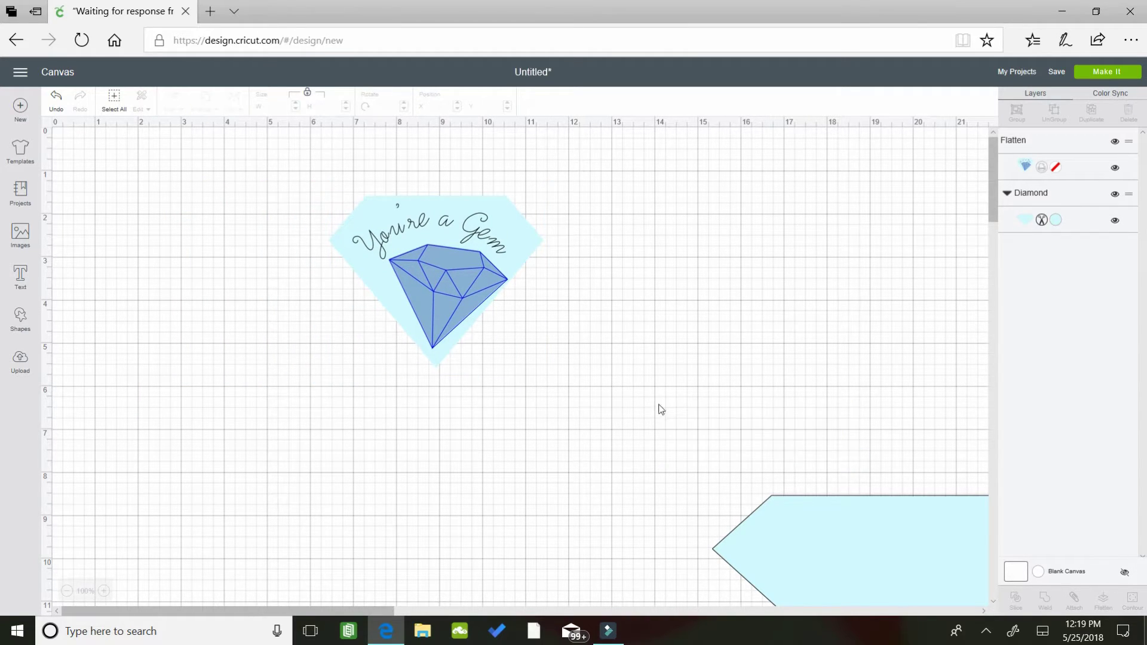
Step: Move the large blank diamond to about X 3.4, Y 5.19 and set the flattened gem design aside on its right
{"action": "left_click_drag", "start_coordinate": [790, 553], "coordinate": [336, 455]}
{"action": "left_click", "coordinate": [383, 236]}
{"action": "left_click_drag", "start_coordinate": [389, 238], "coordinate": [608, 285]}
{"action": "left_click", "coordinate": [322, 477]}
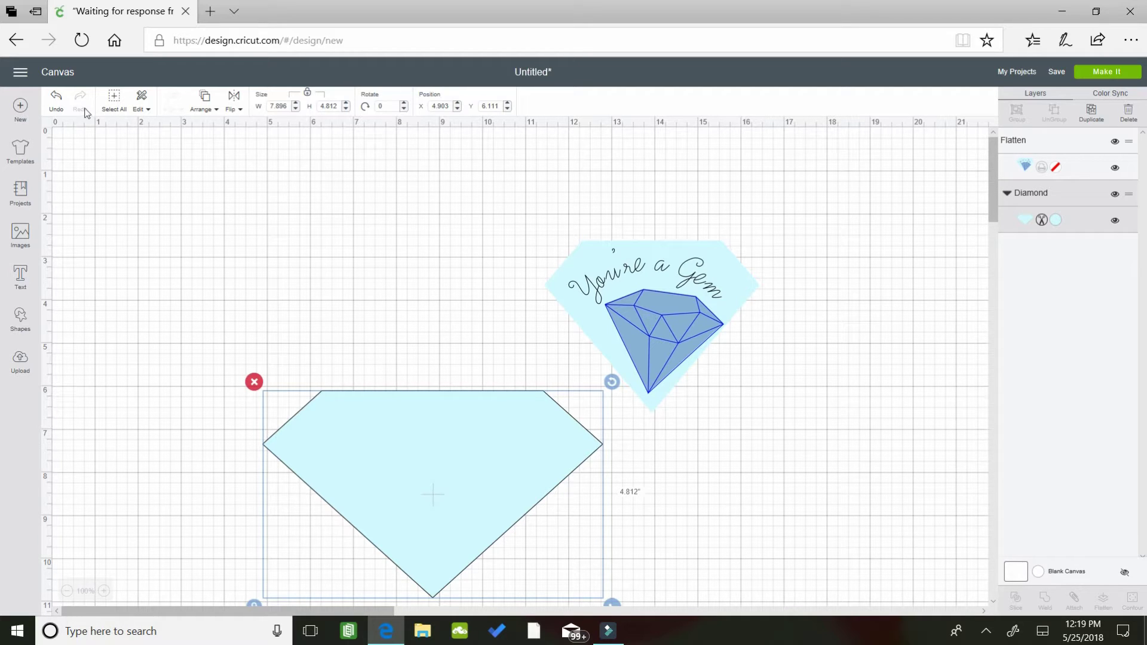
{"action": "left_click", "coordinate": [60, 99]}
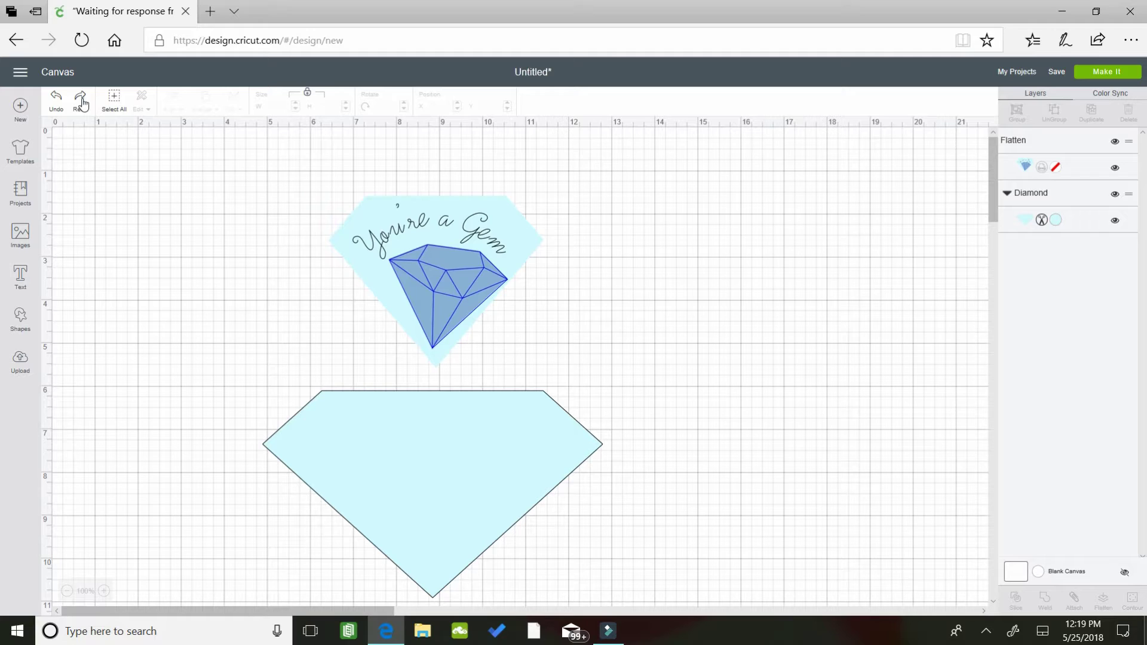
{"action": "left_click", "coordinate": [80, 99]}
{"action": "left_click_drag", "start_coordinate": [600, 260], "coordinate": [722, 266]}
{"action": "left_click", "coordinate": [507, 456]}
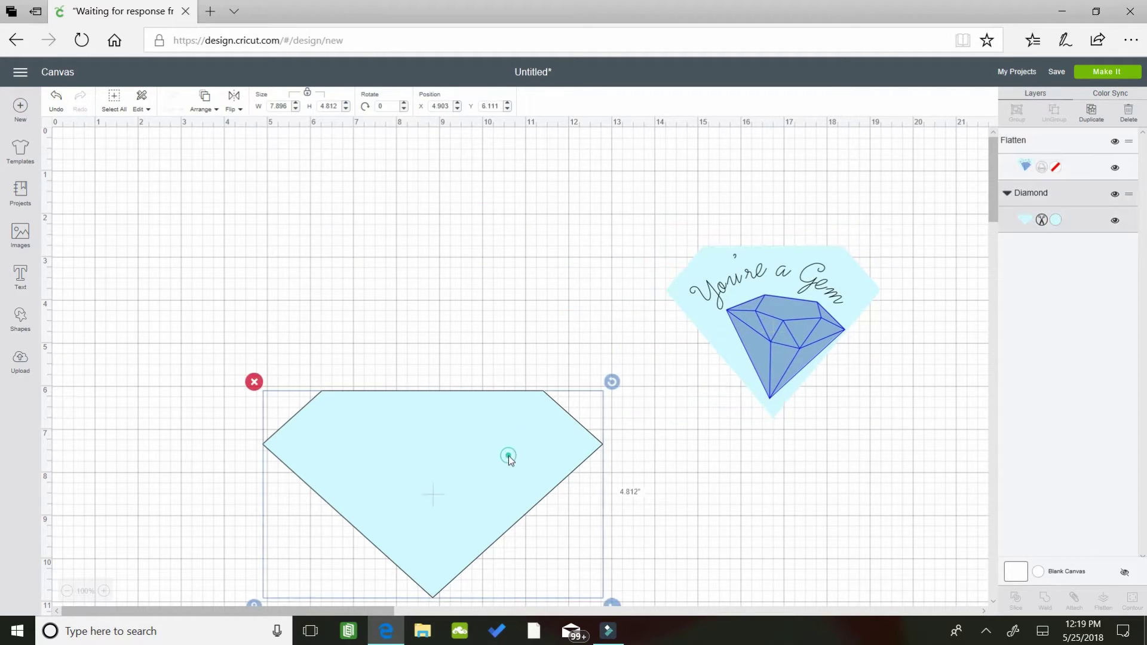
{"action": "left_click_drag", "start_coordinate": [508, 457], "coordinate": [443, 417]}
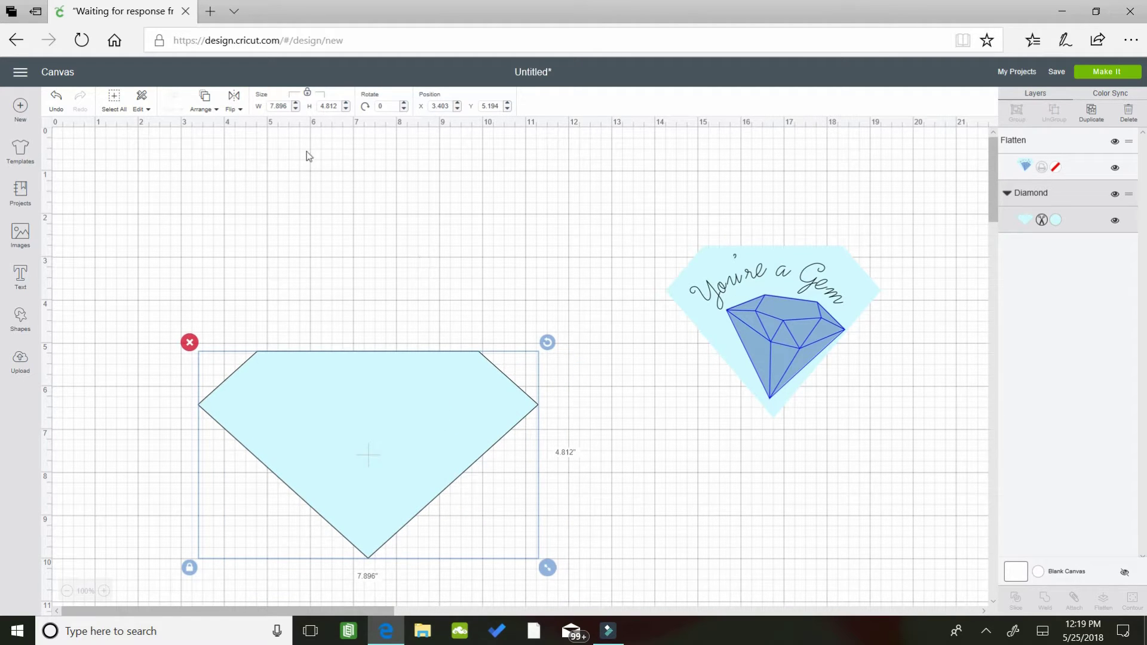
Step: With proportions locked, set the blank diamond's width to 6 in and its height to 5 in
{"action": "left_click", "coordinate": [317, 441]}
{"action": "left_click", "coordinate": [286, 106]}
{"action": "left_click", "coordinate": [342, 108]}
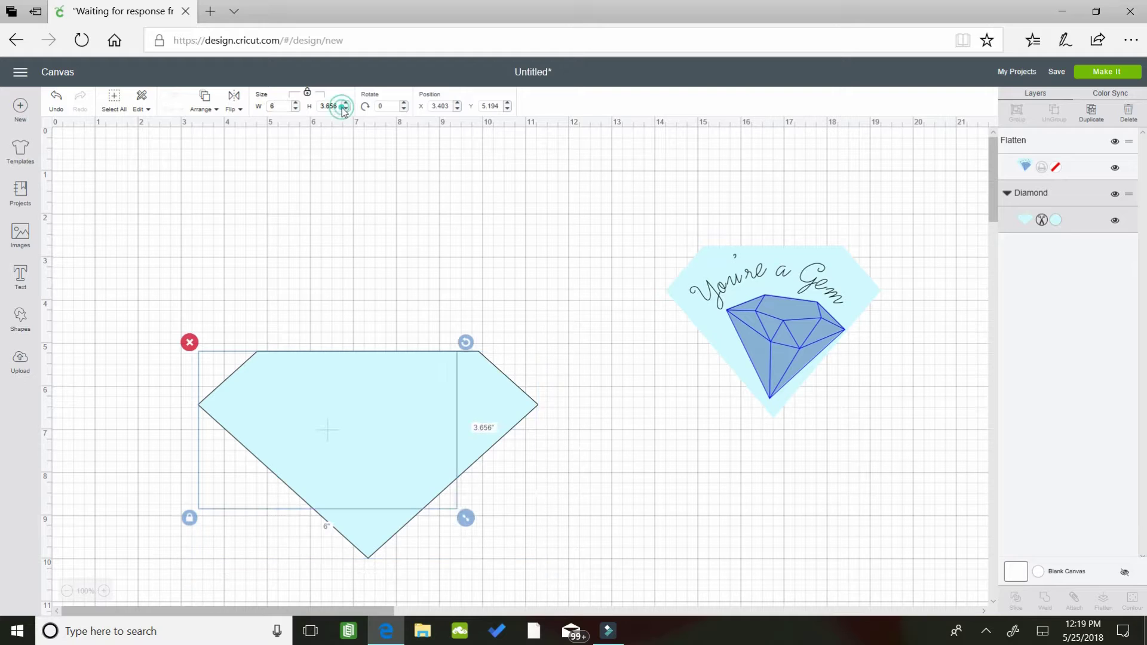
{"action": "left_click", "coordinate": [334, 107]}
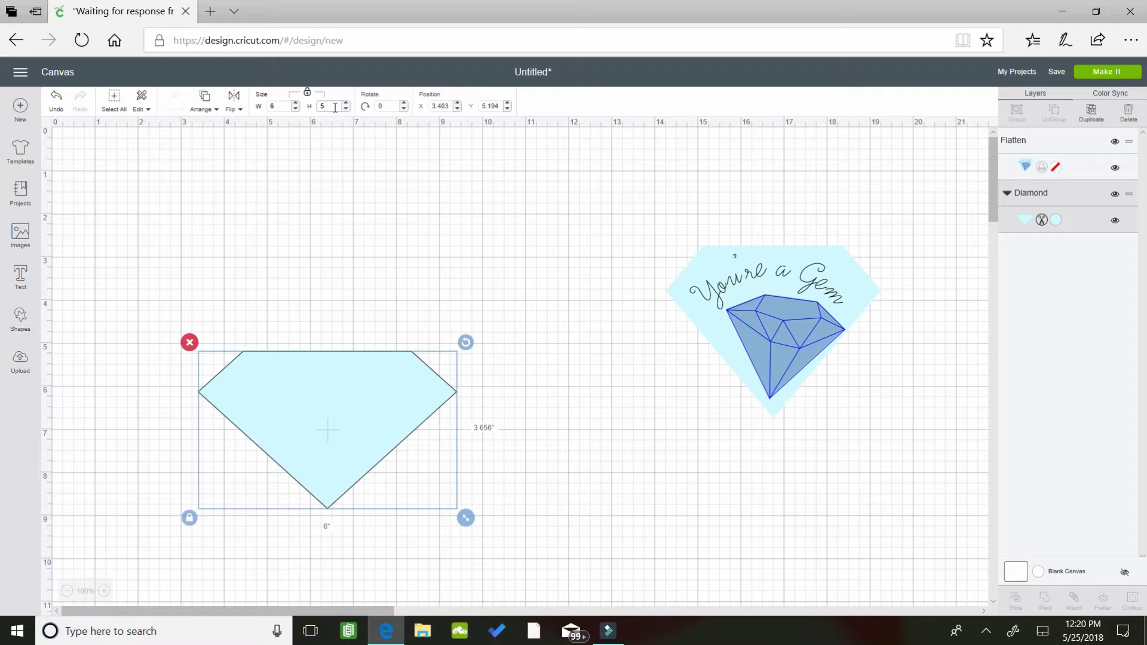
{"action": "type", "text": "5"}
{"action": "key", "text": "Return"}
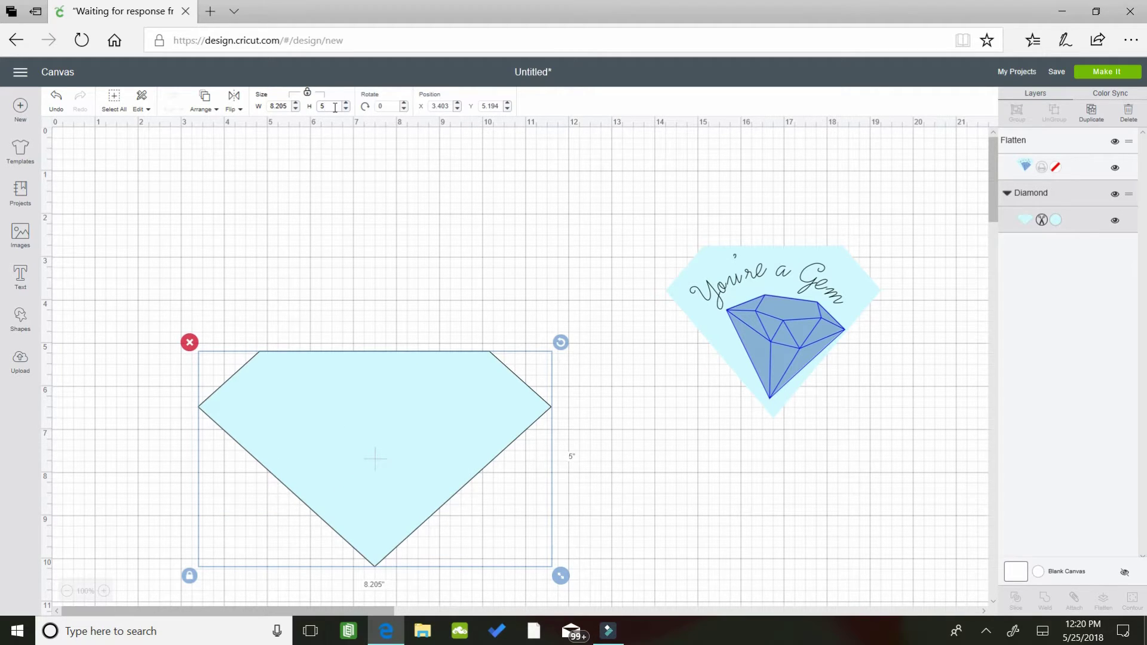
Step: Unlock the blank diamond's proportions and set its width to 6 in
{"action": "left_click", "coordinate": [188, 577]}
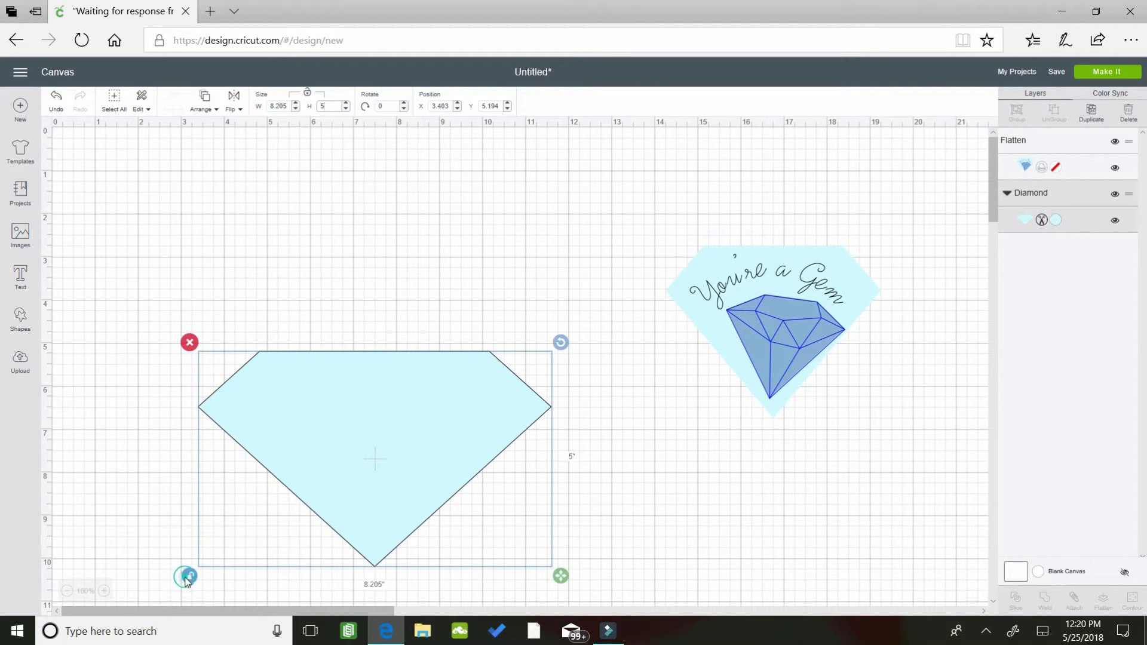
{"action": "left_click", "coordinate": [278, 110]}
{"action": "left_click", "coordinate": [290, 102]}
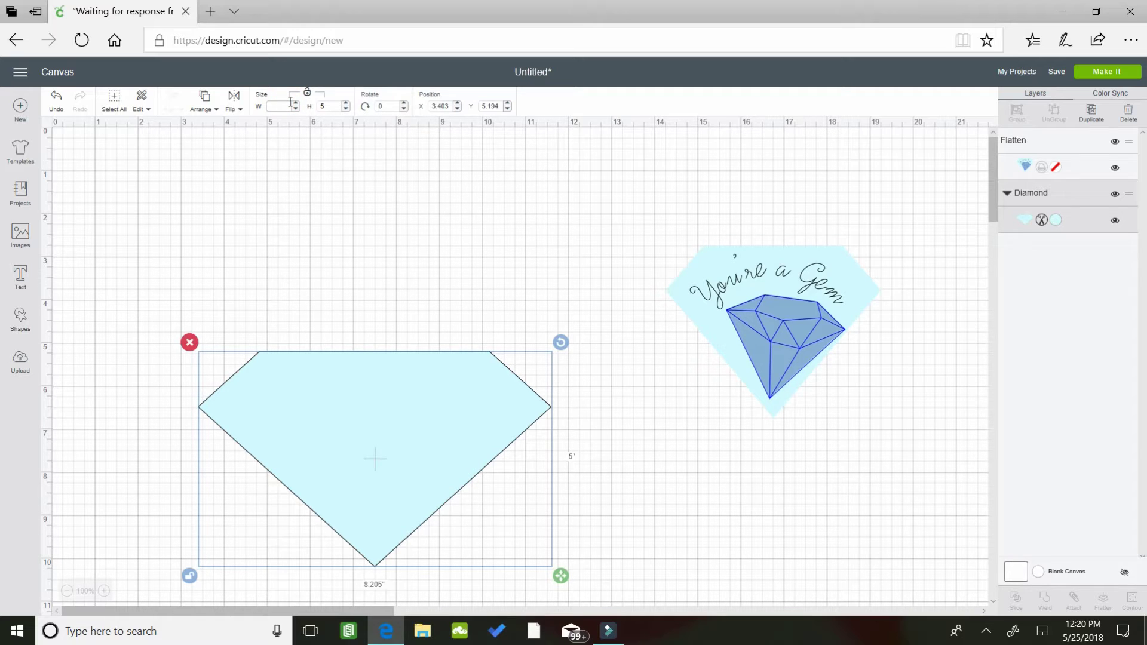
{"action": "type", "text": "6"}
{"action": "key", "text": "Return"}
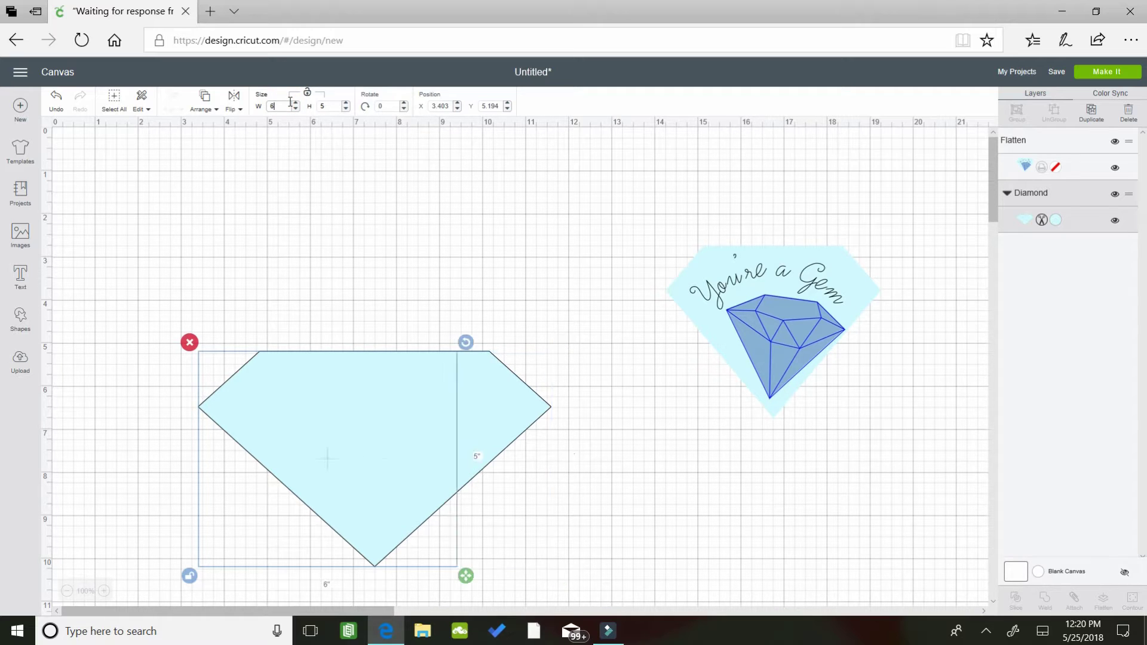
Step: Duplicate the blank 6 × 5 in diamond and flip the copy vertically
{"action": "right_click", "coordinate": [349, 386]}
{"action": "left_click", "coordinate": [367, 410]}
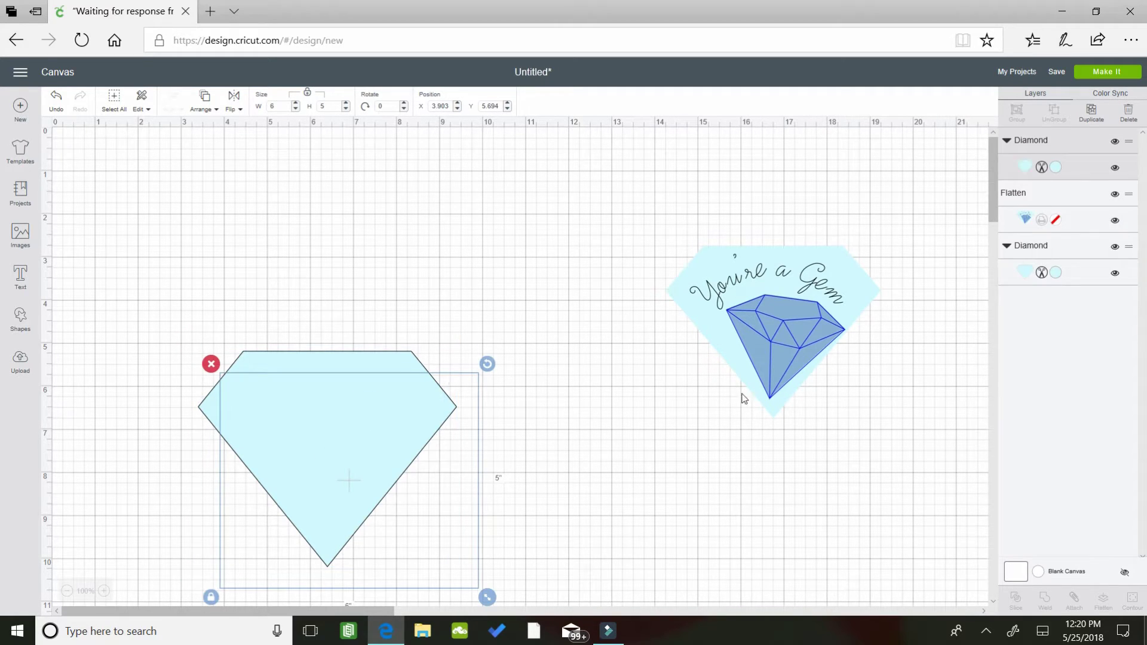
{"action": "left_click_drag", "start_coordinate": [365, 456], "coordinate": [365, 326]}
{"action": "left_click", "coordinate": [234, 110]}
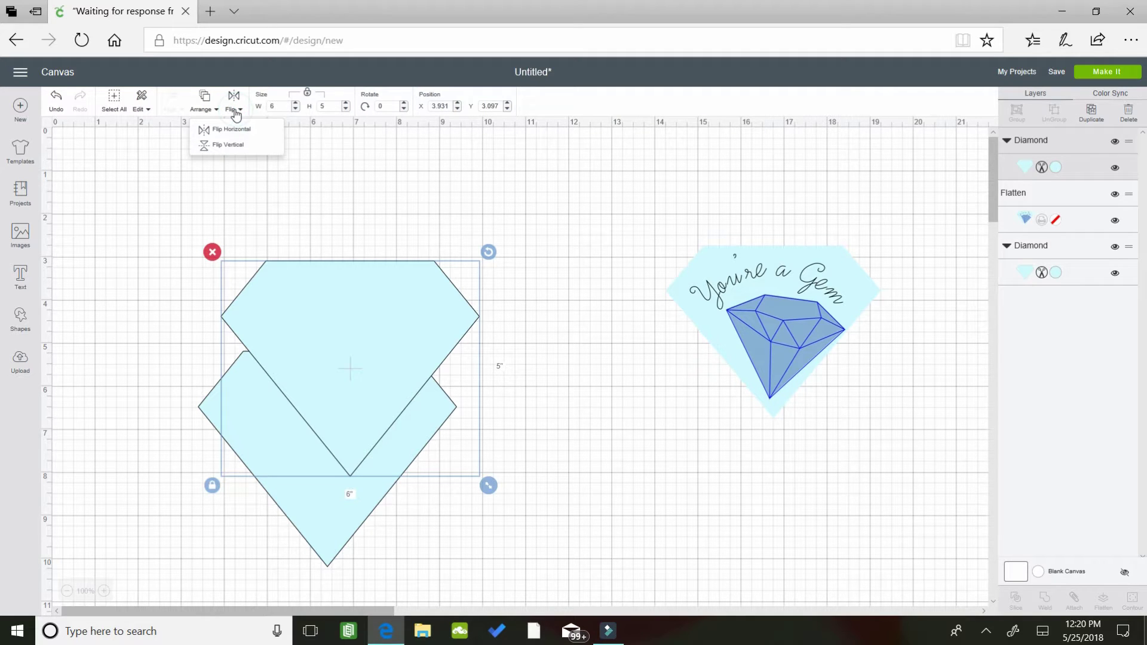
{"action": "left_click", "coordinate": [239, 146]}
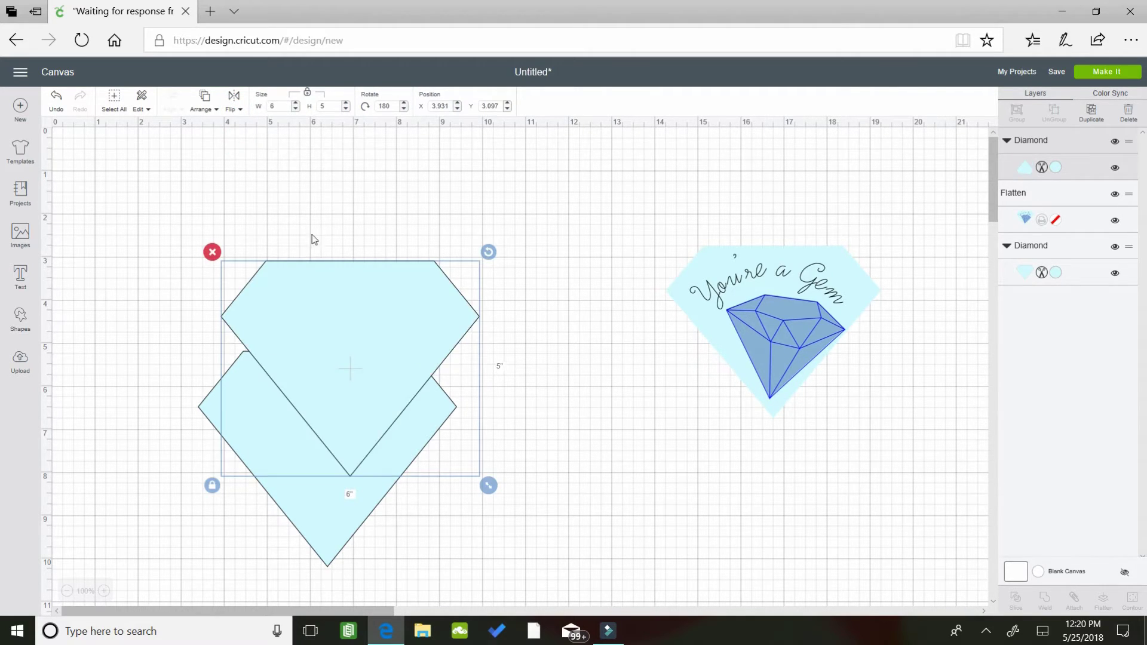
Step: Place the flipped diamond above the original at about X 3.35, Y 0.42, with the original at about Y 5.43 and flat edges facing
{"action": "left_click_drag", "start_coordinate": [361, 352], "coordinate": [338, 223]}
{"action": "left_click_drag", "start_coordinate": [330, 438], "coordinate": [331, 449]}
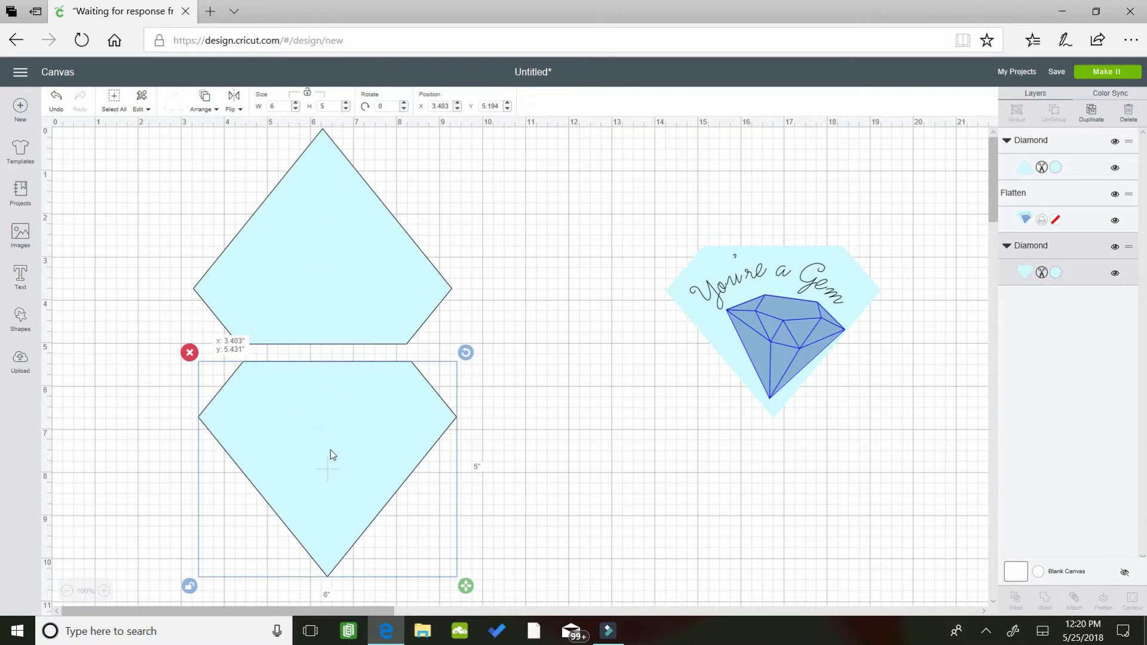
{"action": "left_click_drag", "start_coordinate": [325, 294], "coordinate": [330, 316]}
{"action": "left_click", "coordinate": [518, 417]}
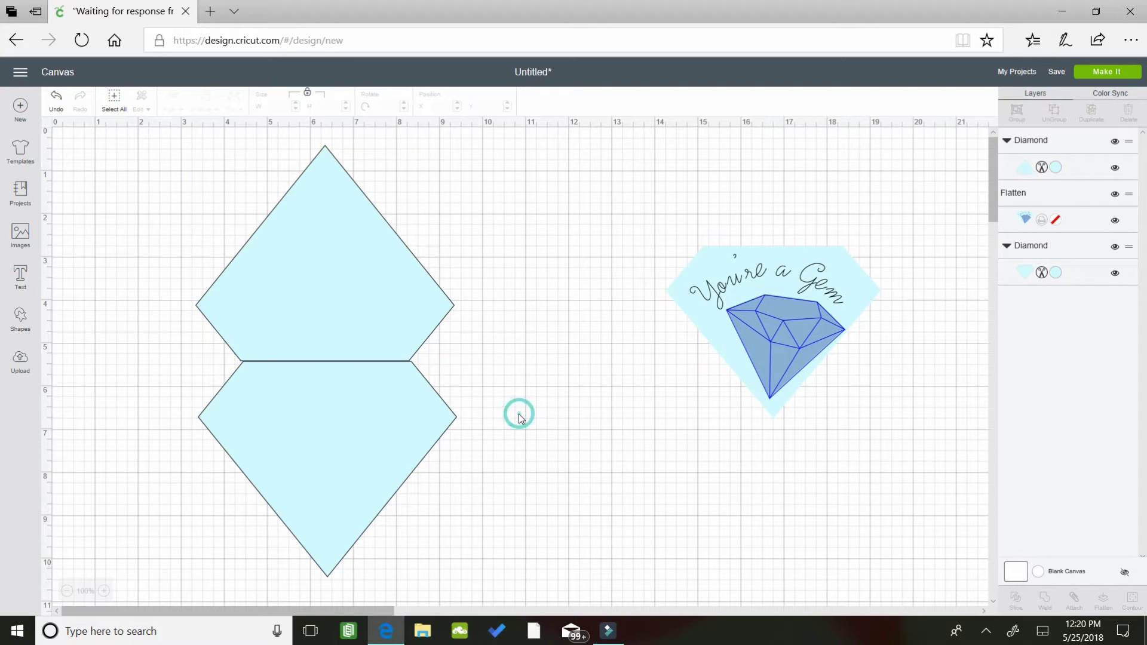
Step: Try to center the two blank diamonds horizontally and weld them into one shape
{"action": "left_click_drag", "start_coordinate": [176, 156], "coordinate": [457, 496]}
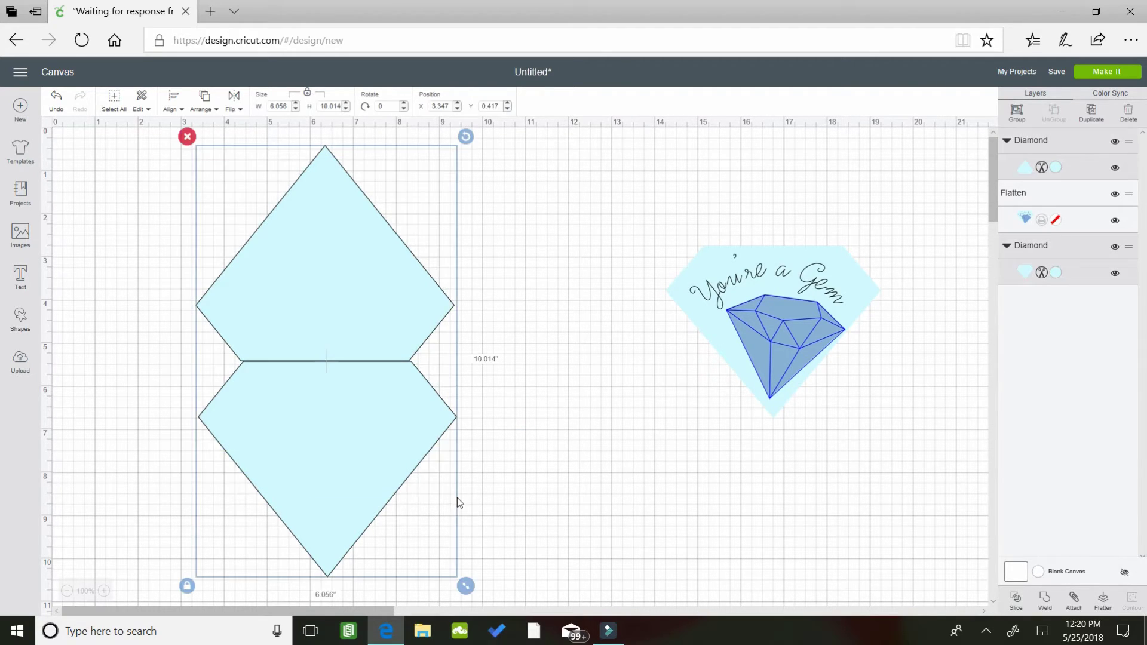
{"action": "left_click", "coordinate": [174, 114]}
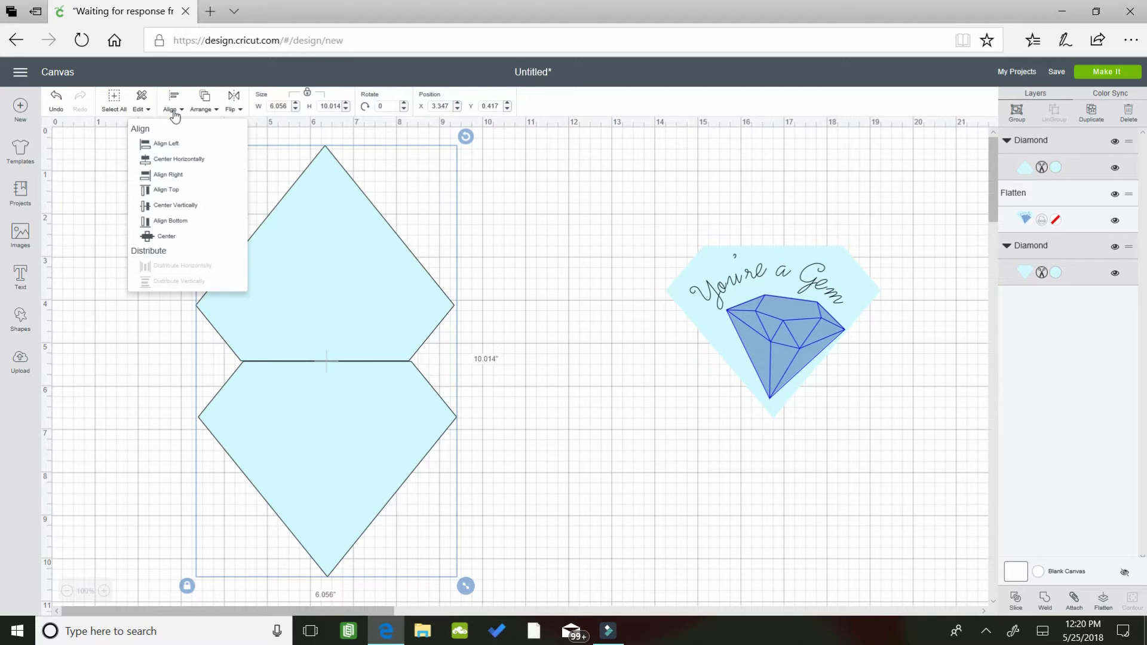
{"action": "left_click", "coordinate": [181, 159]}
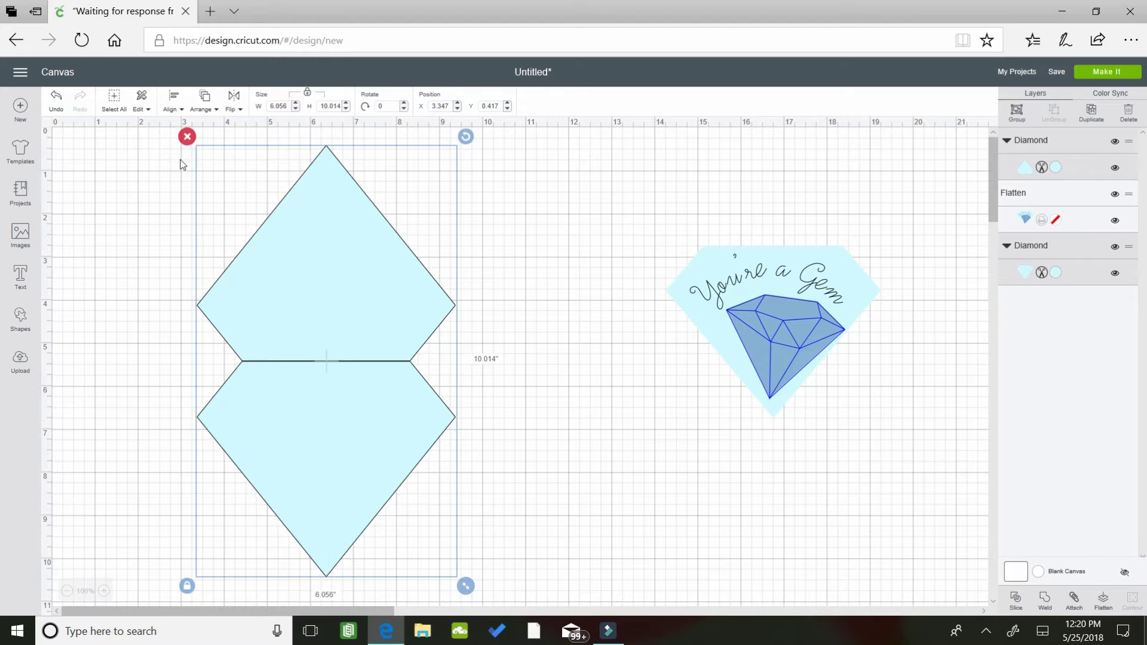
{"action": "left_click", "coordinate": [139, 308]}
{"action": "left_click_drag", "start_coordinate": [154, 147], "coordinate": [507, 449]}
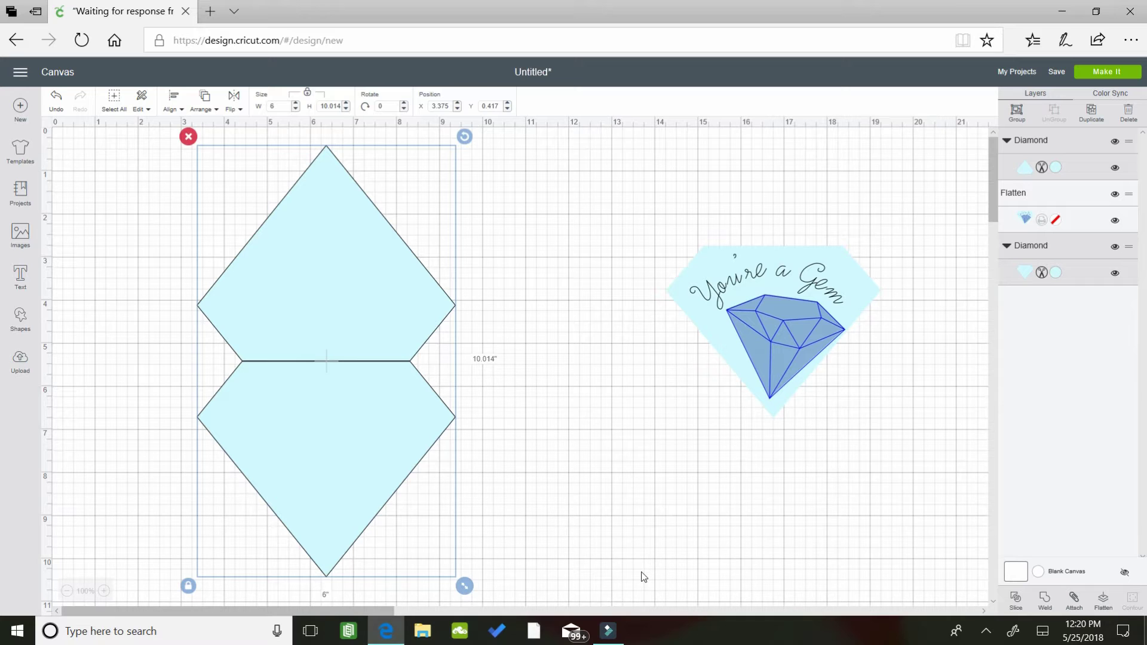
{"action": "left_click", "coordinate": [1044, 601]}
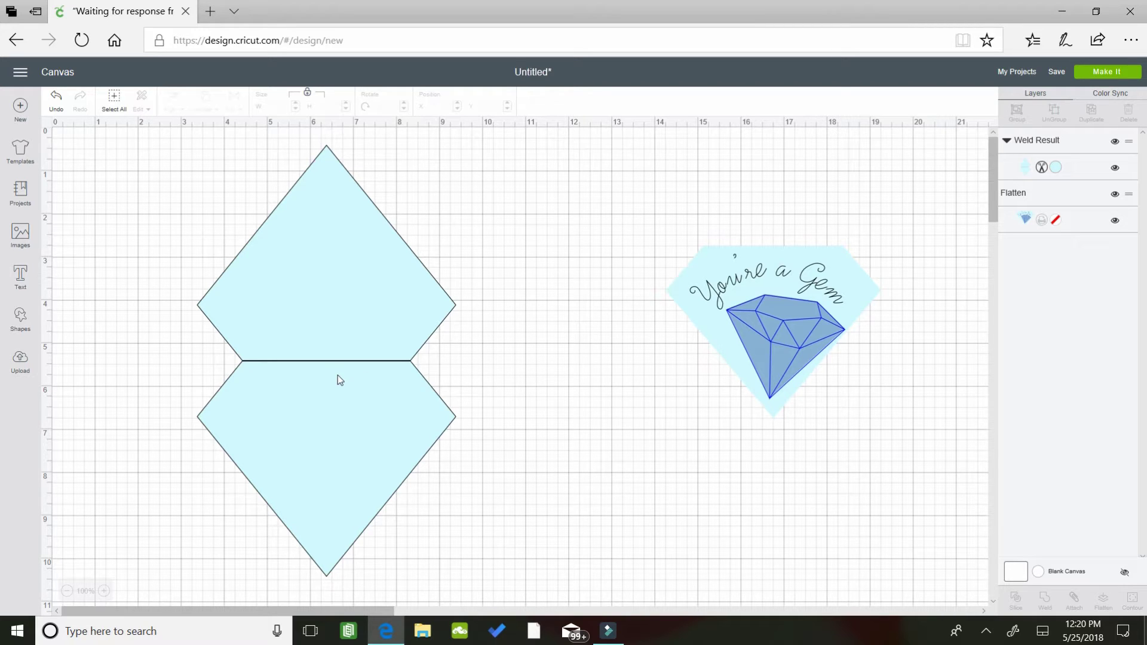
Step: Undo the weld, the horizontal centering, and the flipped diamond's last move
{"action": "left_click", "coordinate": [59, 98]}
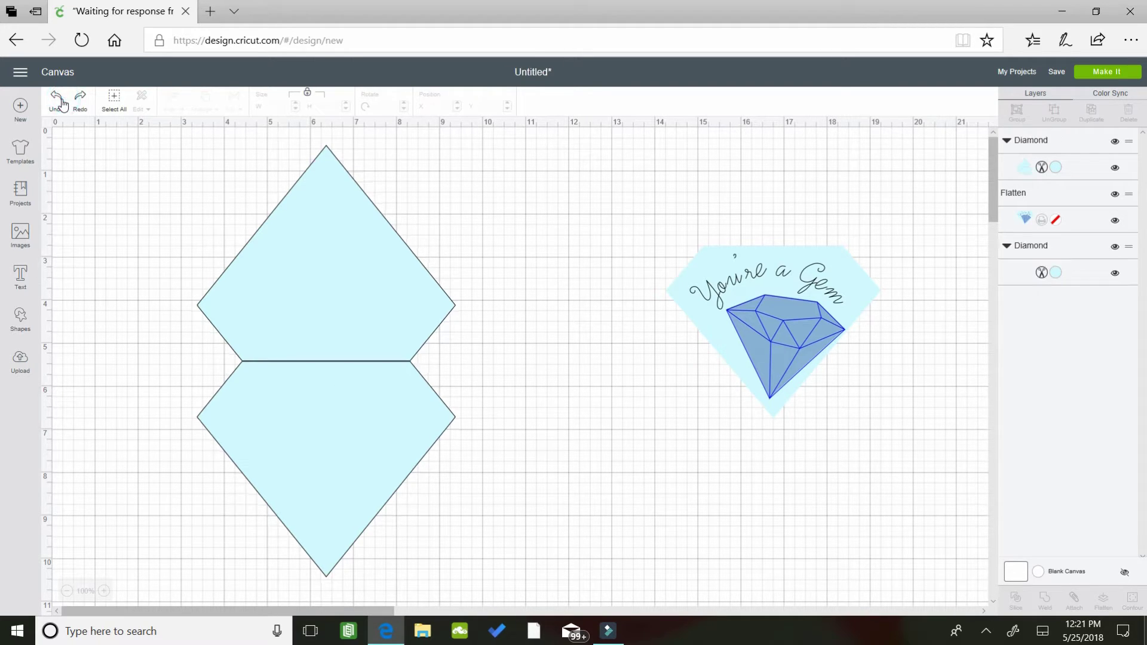
{"action": "left_click", "coordinate": [62, 103]}
{"action": "left_click", "coordinate": [62, 103]}
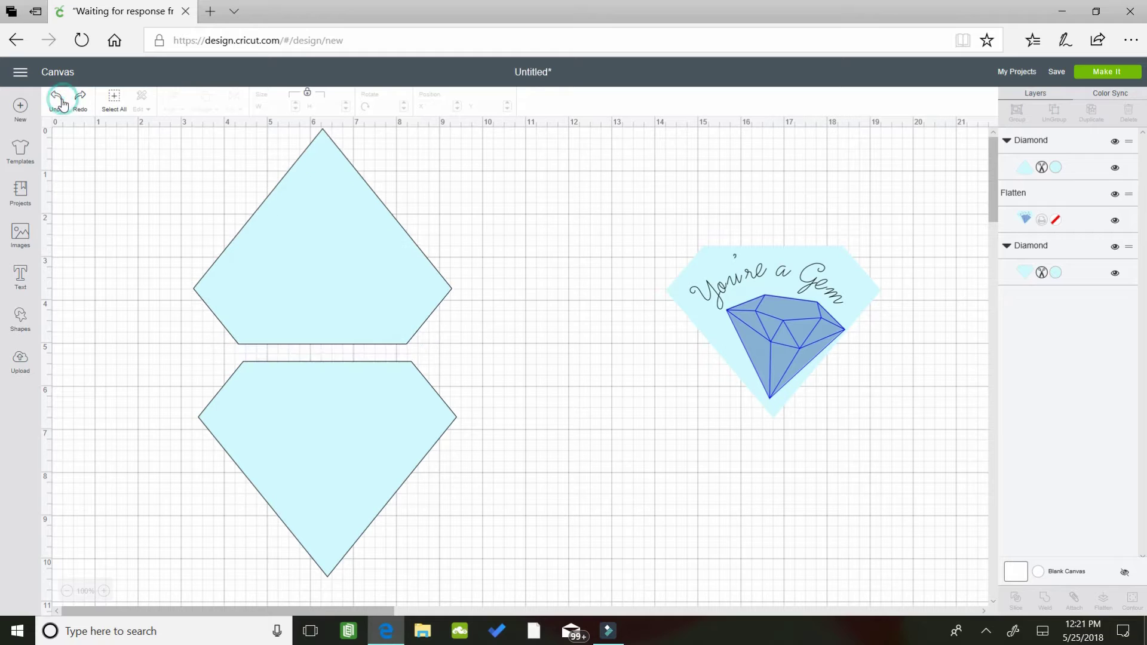
Step: Move the flipped diamond down to about X 3.36, Y 0.43 so its flat edge meets the other diamond's flat edge
{"action": "left_click_drag", "start_coordinate": [346, 247], "coordinate": [353, 269]}
{"action": "left_click", "coordinate": [504, 342]}
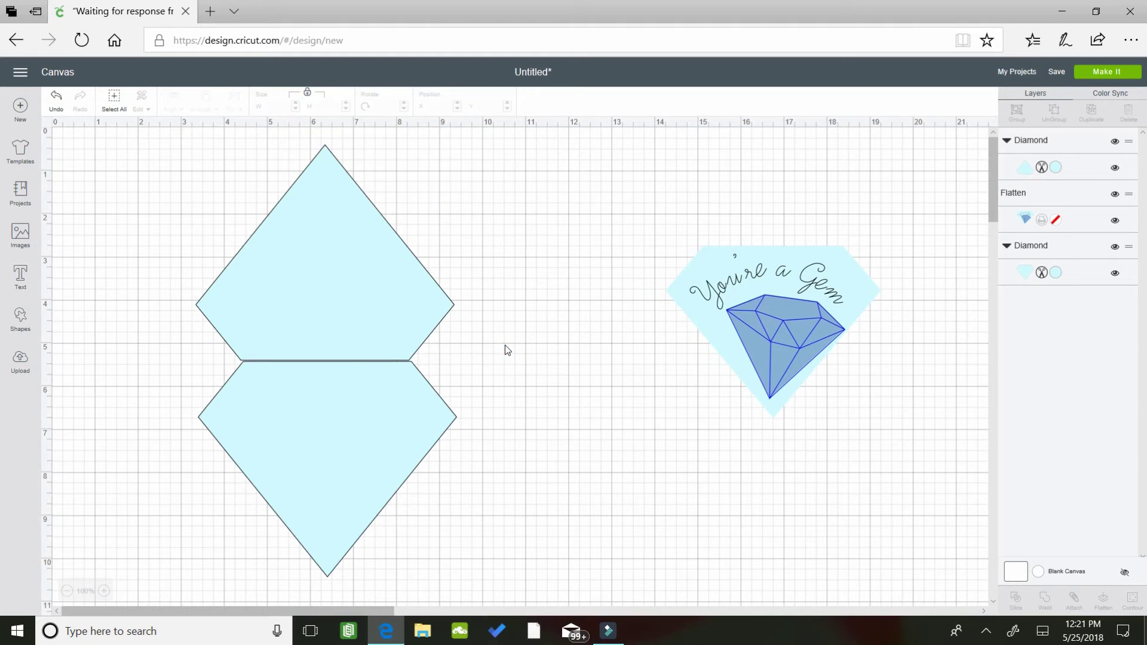
{"action": "left_click", "coordinate": [363, 269]}
{"action": "left_click_drag", "start_coordinate": [361, 265], "coordinate": [362, 267]}
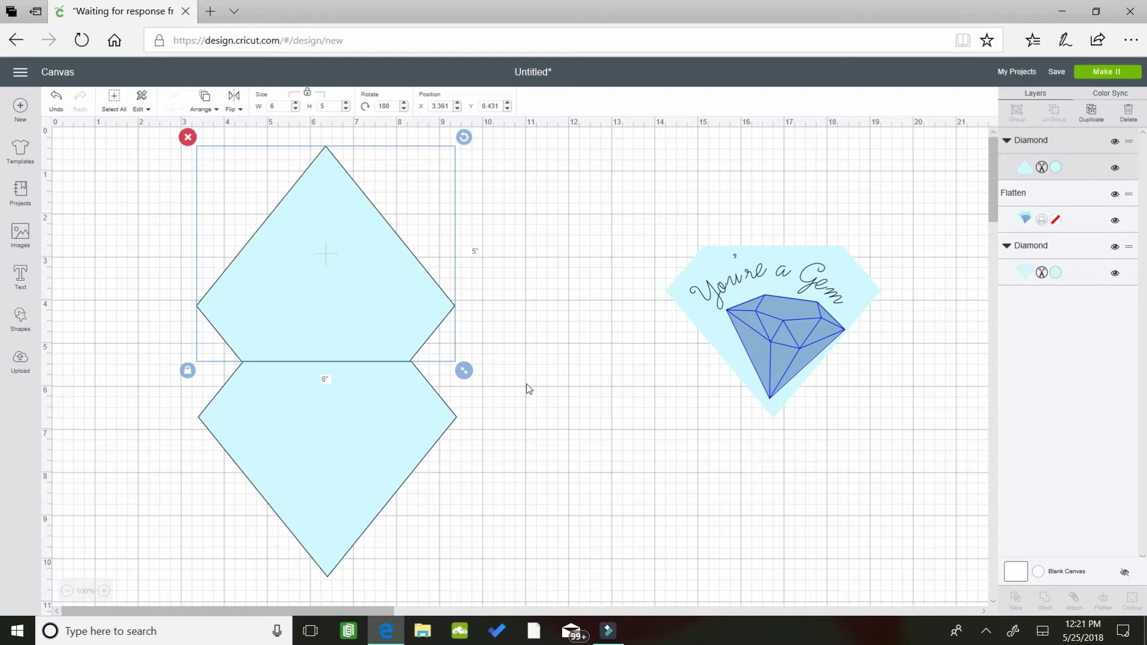
{"action": "left_click", "coordinate": [525, 384]}
Step: Weld the two blank diamonds into a single folding card shape
{"action": "left_click_drag", "start_coordinate": [196, 137], "coordinate": [353, 130]}
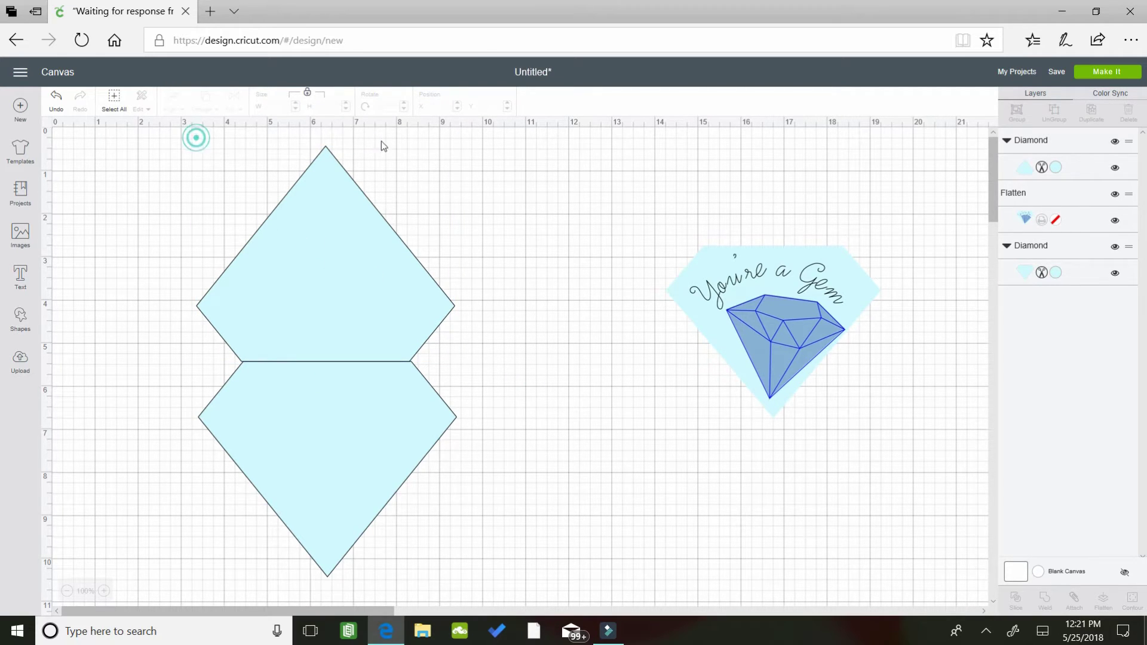
{"action": "left_click", "coordinate": [252, 125]}
{"action": "left_click_drag", "start_coordinate": [255, 141], "coordinate": [506, 472]}
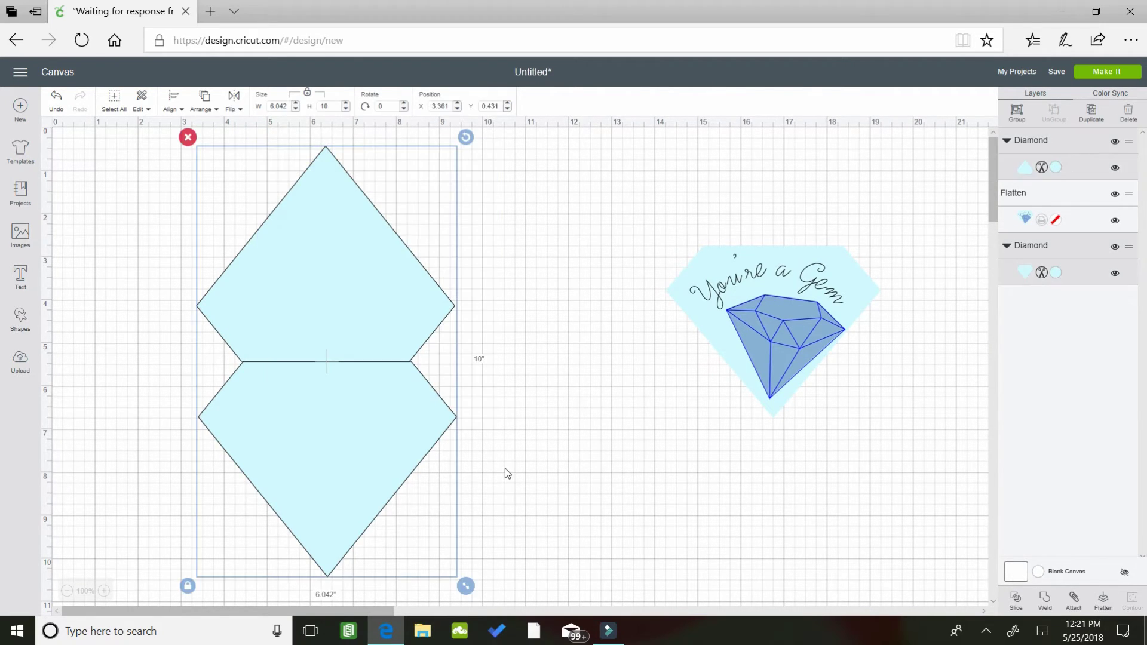
{"action": "left_click", "coordinate": [1043, 601]}
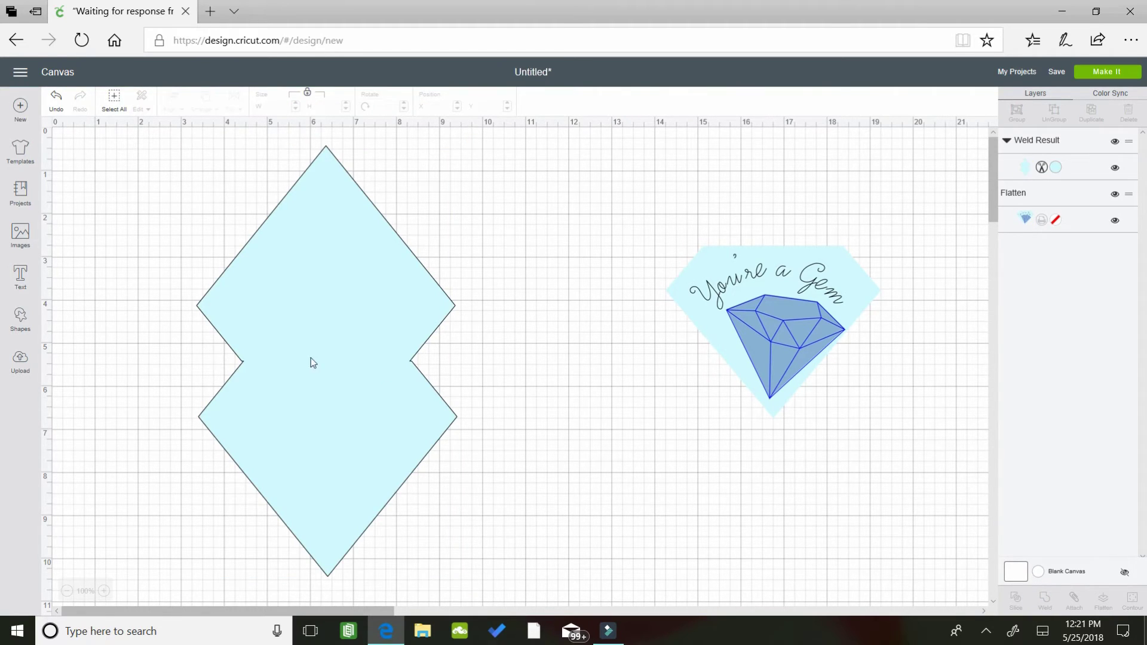
Step: Insert a score line and set the canvas background colour to pale yellow, #F3E39C
{"action": "left_click", "coordinate": [22, 318]}
{"action": "left_click", "coordinate": [113, 401]}
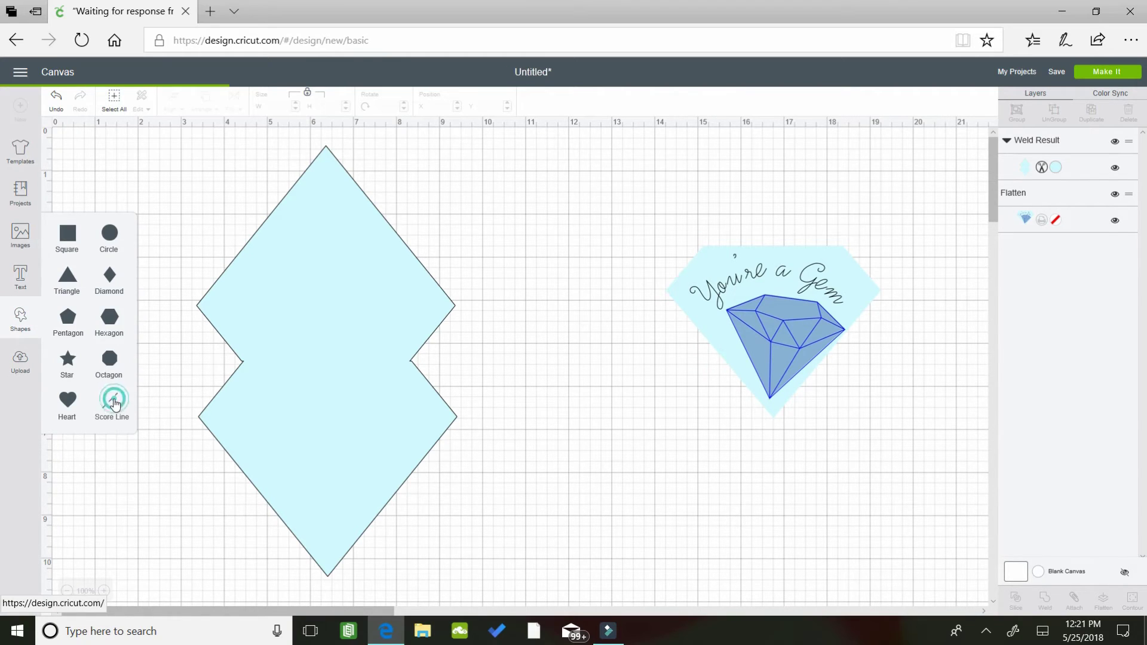
{"action": "left_click", "coordinate": [1037, 572]}
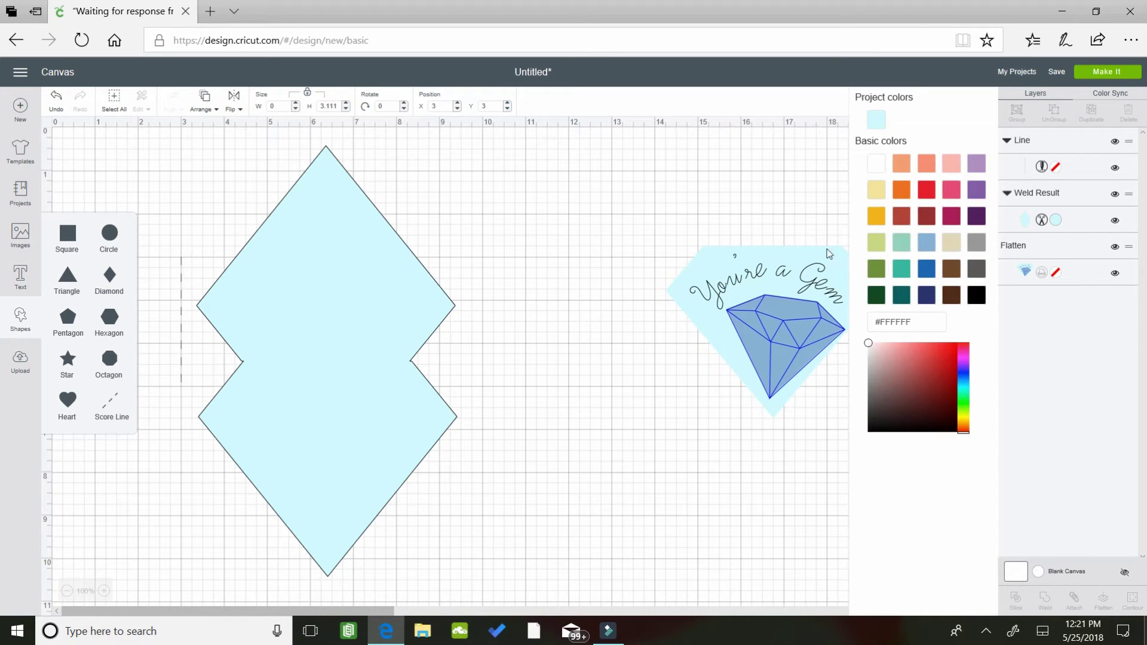
{"action": "left_click", "coordinate": [873, 191]}
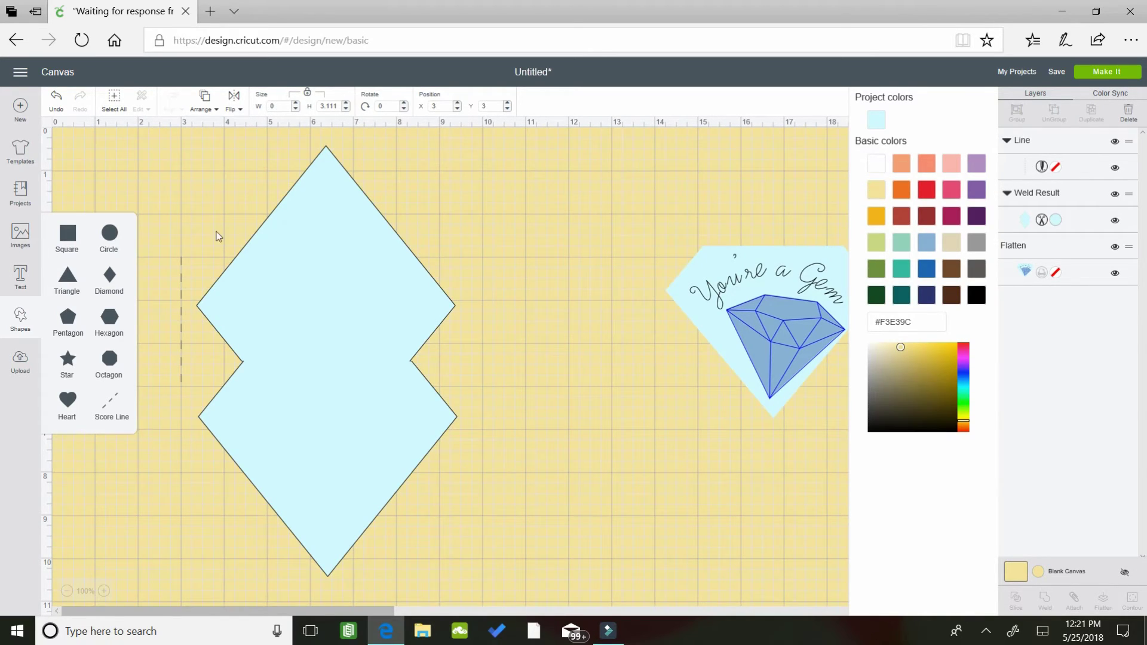
Step: Rotate the score line to about 91.5°, lengthen it to about 4 in, and place it across the seam between the two diamonds
{"action": "left_click", "coordinate": [183, 272]}
{"action": "left_click_drag", "start_coordinate": [191, 250], "coordinate": [419, 350]}
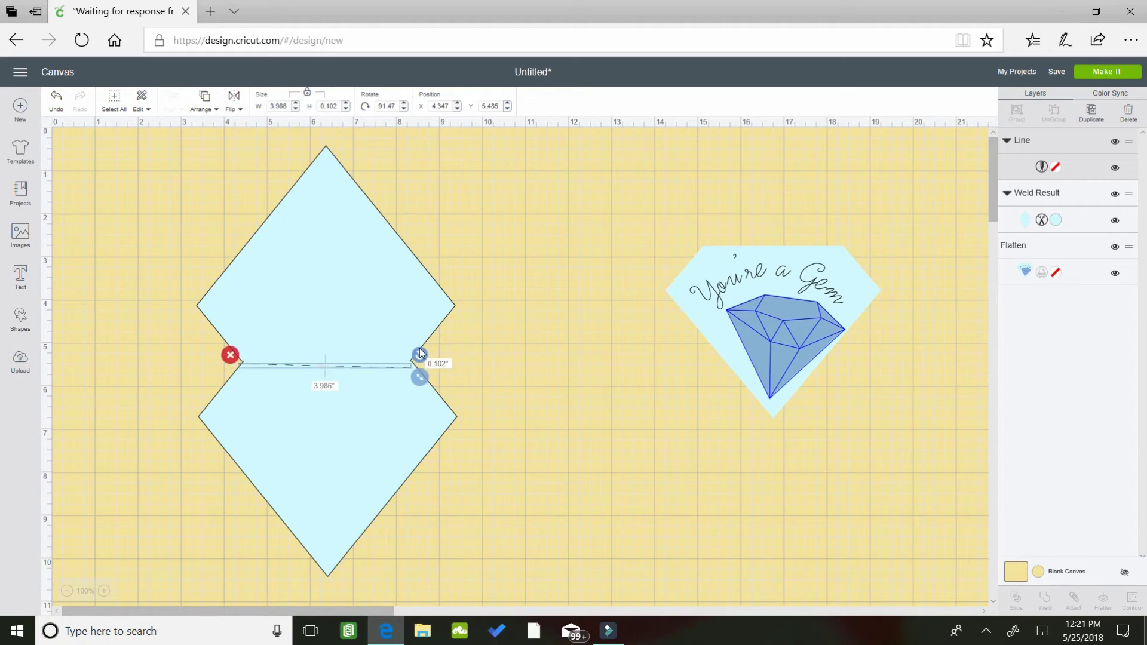
{"action": "left_click", "coordinate": [502, 356]}
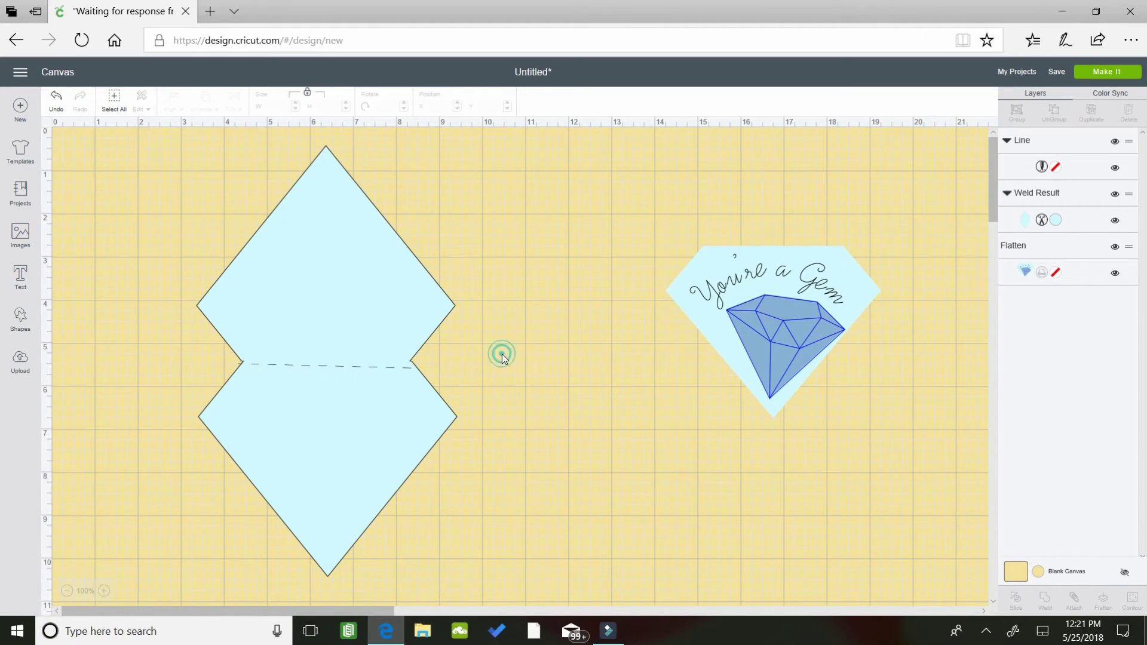
{"action": "left_click", "coordinate": [374, 366]}
{"action": "left_click_drag", "start_coordinate": [374, 365], "coordinate": [371, 360]}
{"action": "left_click", "coordinate": [512, 427]}
Step: Attach the score line to the welded folding card shape
{"action": "left_click_drag", "start_coordinate": [221, 129], "coordinate": [417, 524]}
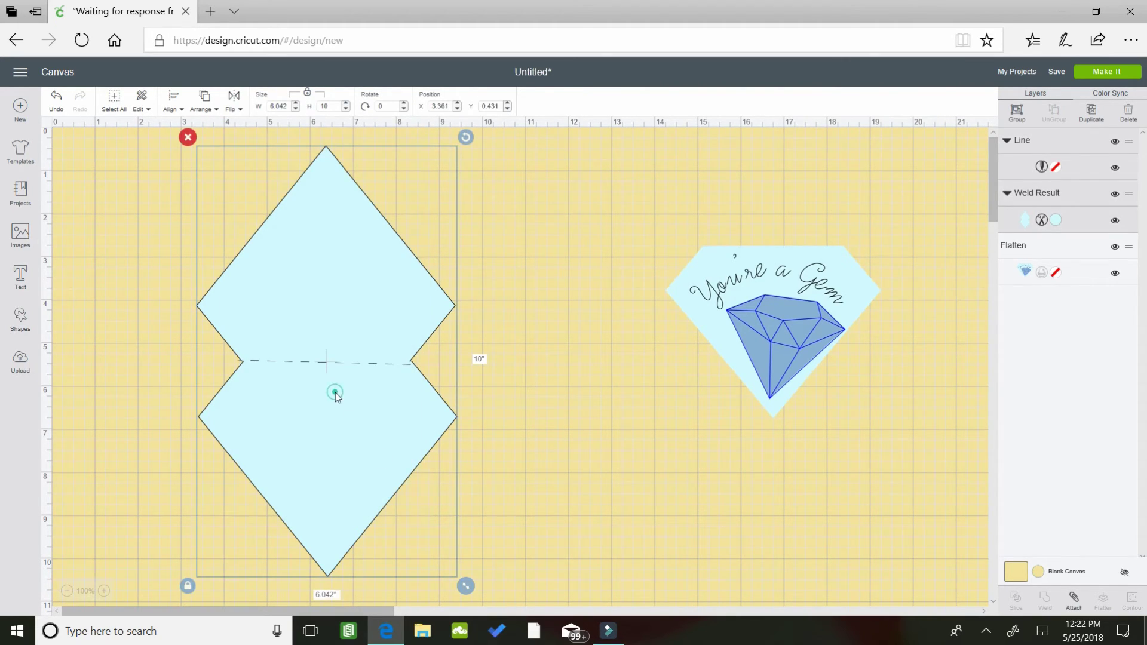
{"action": "right_click", "coordinate": [335, 394]}
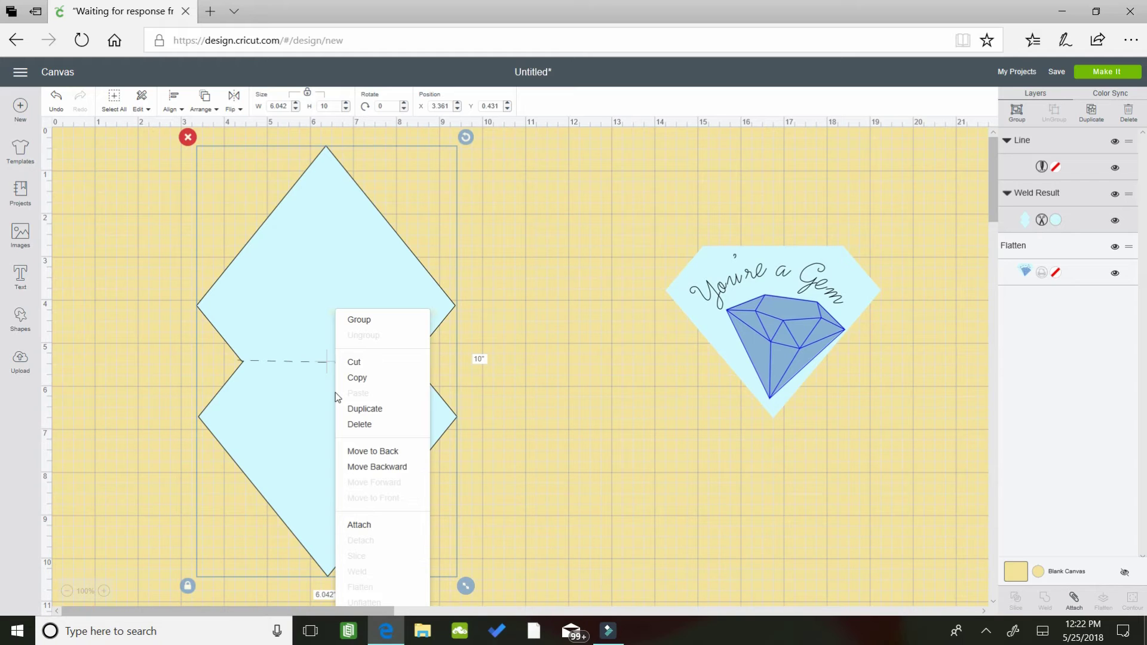
{"action": "left_click", "coordinate": [368, 525]}
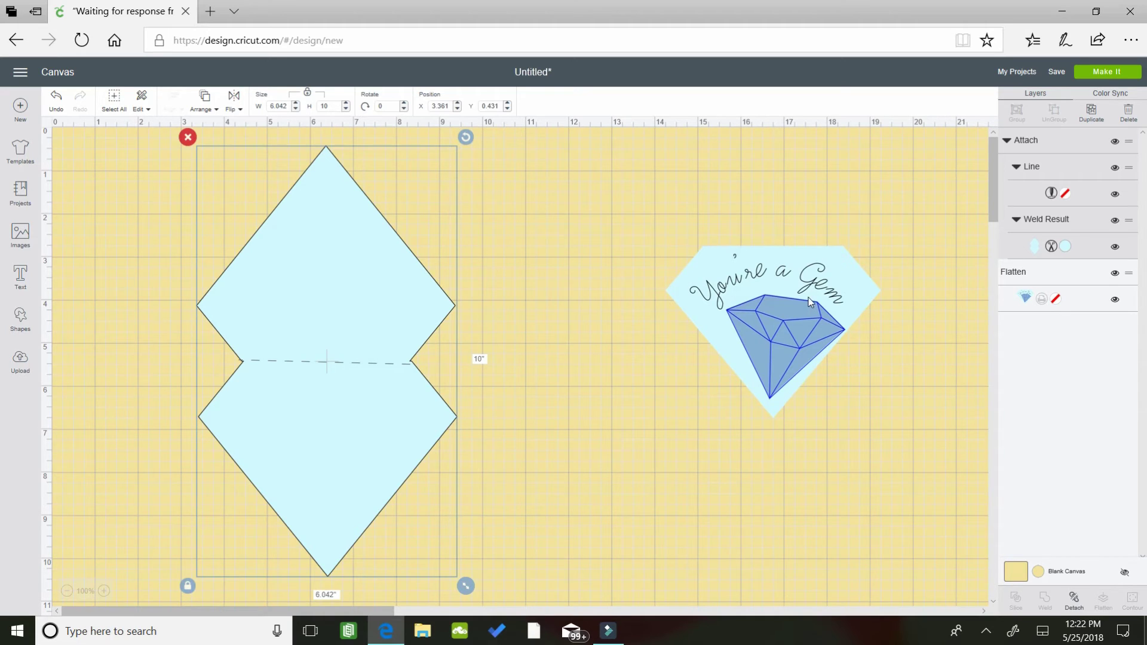
Step: Bring the flattened gem design to the front of the layer order and place it beside the card at about X 10.6, Y 4.35
{"action": "left_click_drag", "start_coordinate": [808, 297], "coordinate": [362, 431]}
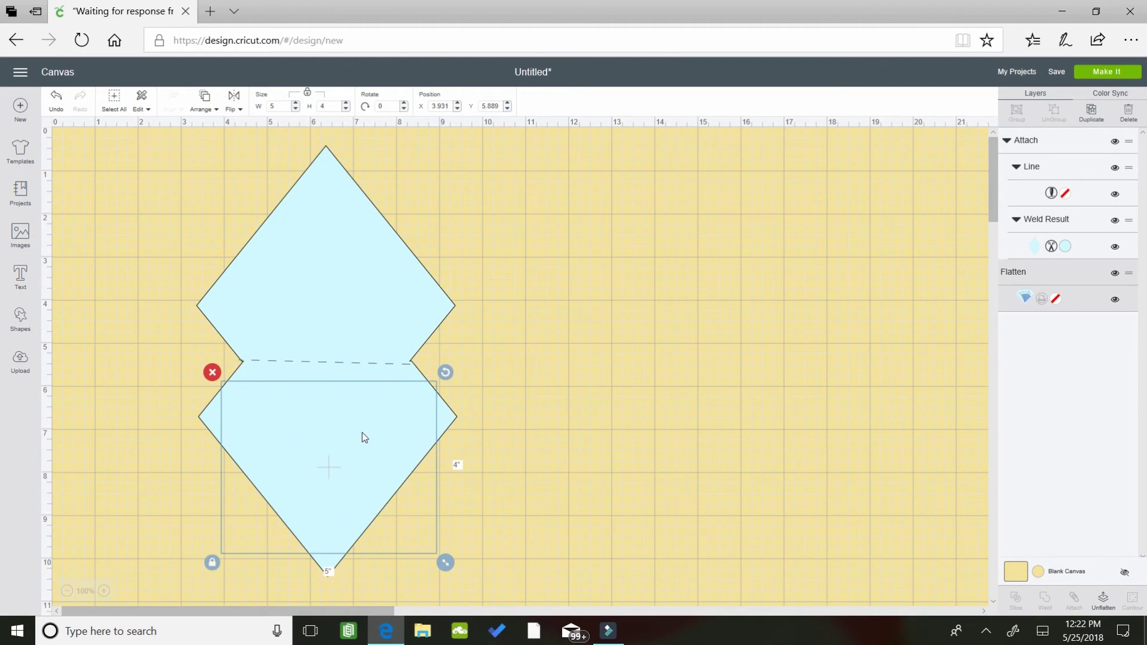
{"action": "left_click", "coordinate": [206, 112]}
{"action": "left_click", "coordinate": [207, 181]}
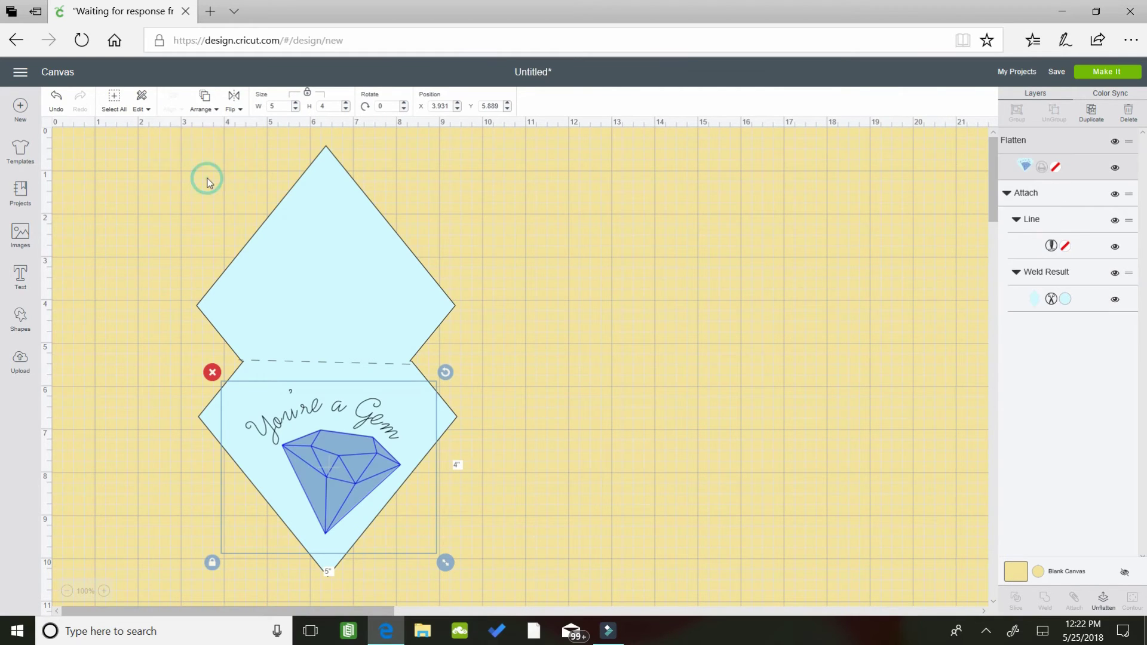
{"action": "left_click_drag", "start_coordinate": [337, 431], "coordinate": [624, 359]}
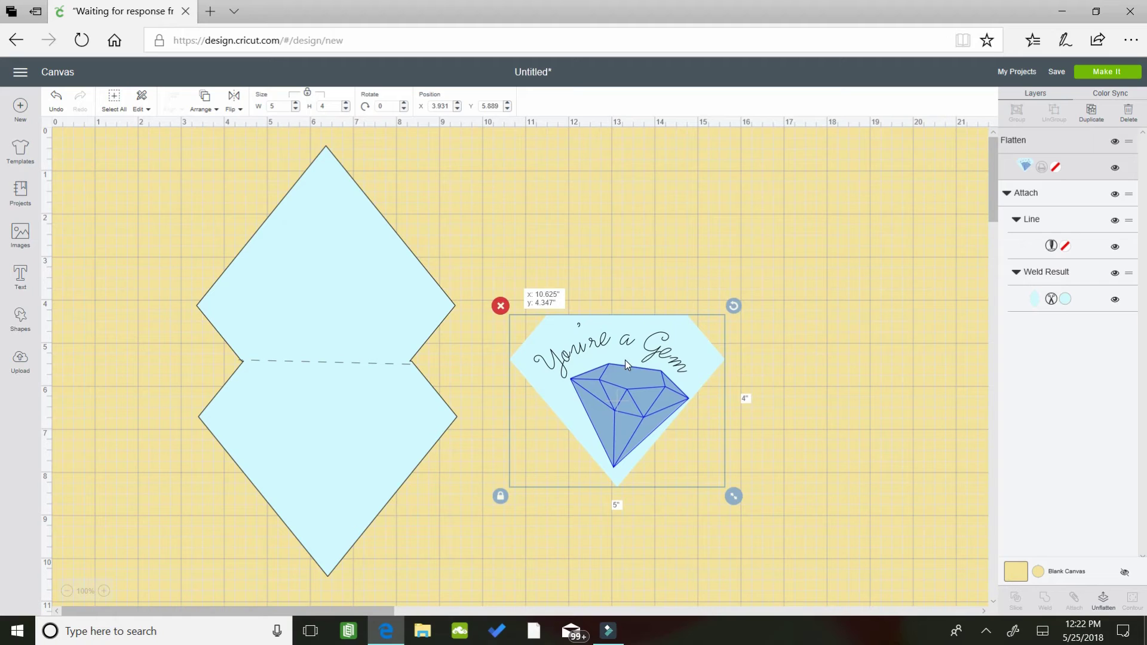
Step: Recolour the welded card shape white and place the gem design centrally on its lower diamond
{"action": "left_click", "coordinate": [282, 277]}
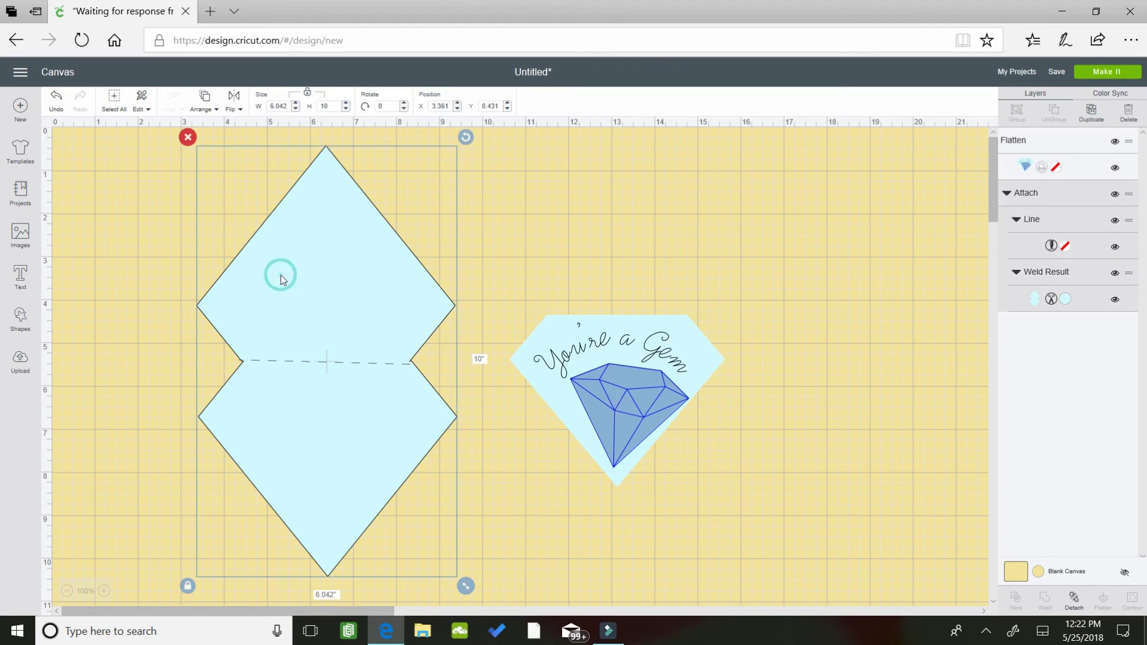
{"action": "left_click", "coordinate": [1062, 299]}
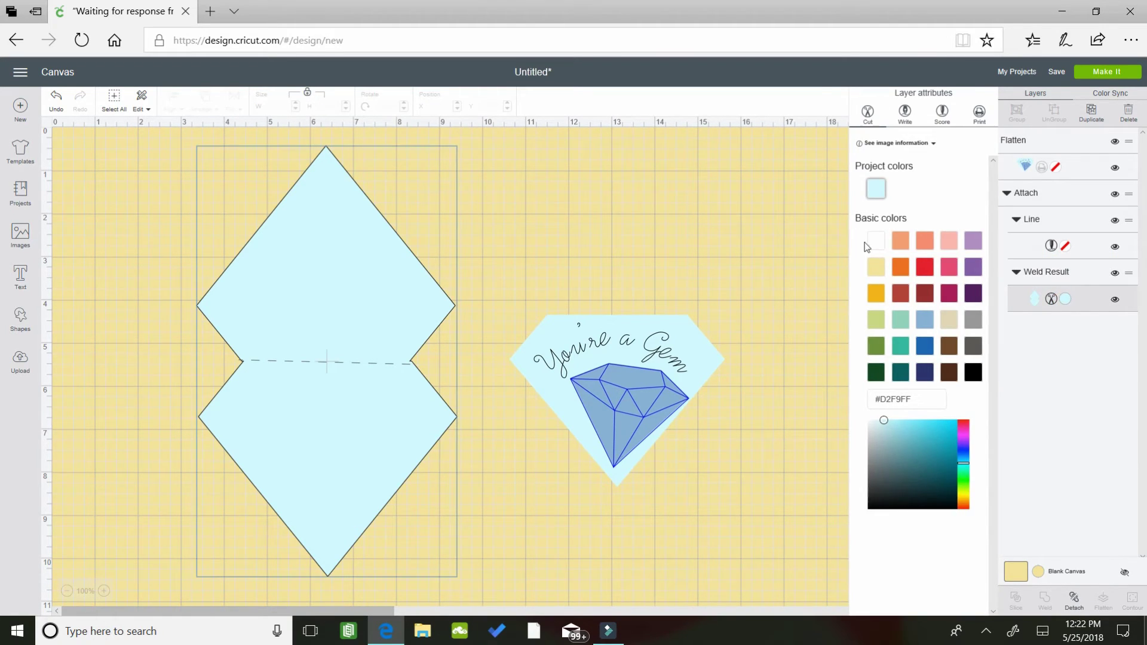
{"action": "left_click", "coordinate": [882, 246]}
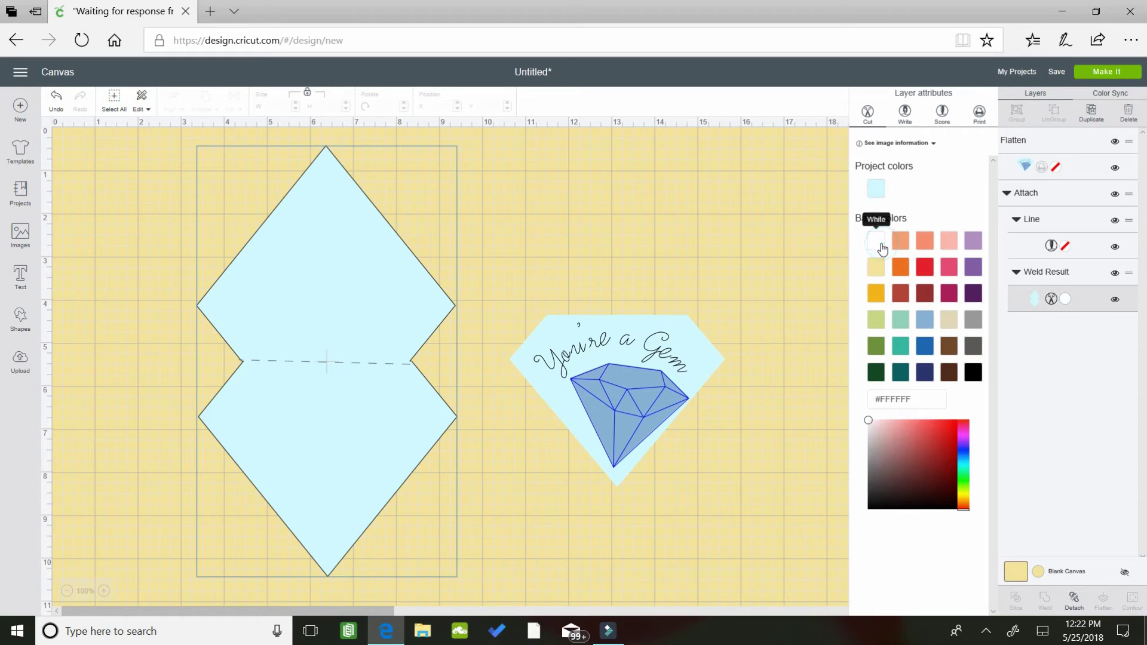
{"action": "left_click_drag", "start_coordinate": [643, 377], "coordinate": [306, 481]}
{"action": "left_click", "coordinate": [616, 367]}
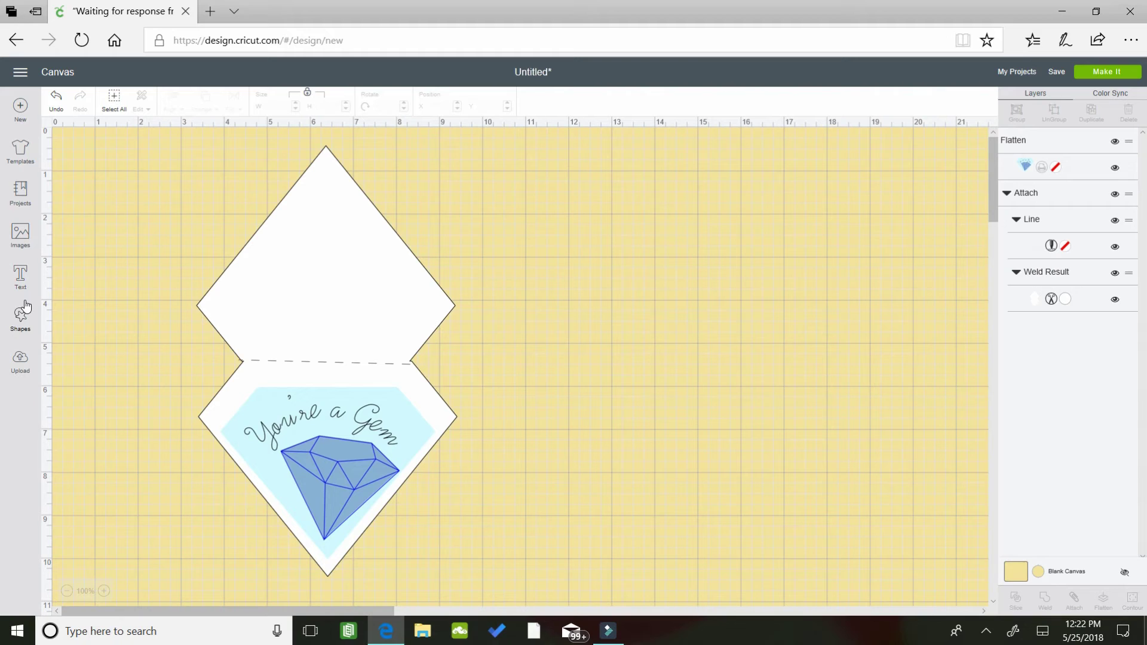
Step: Insert a second score line, rotate it to about 88°, and place it across the tip of the upper diamond
{"action": "left_click", "coordinate": [22, 319]}
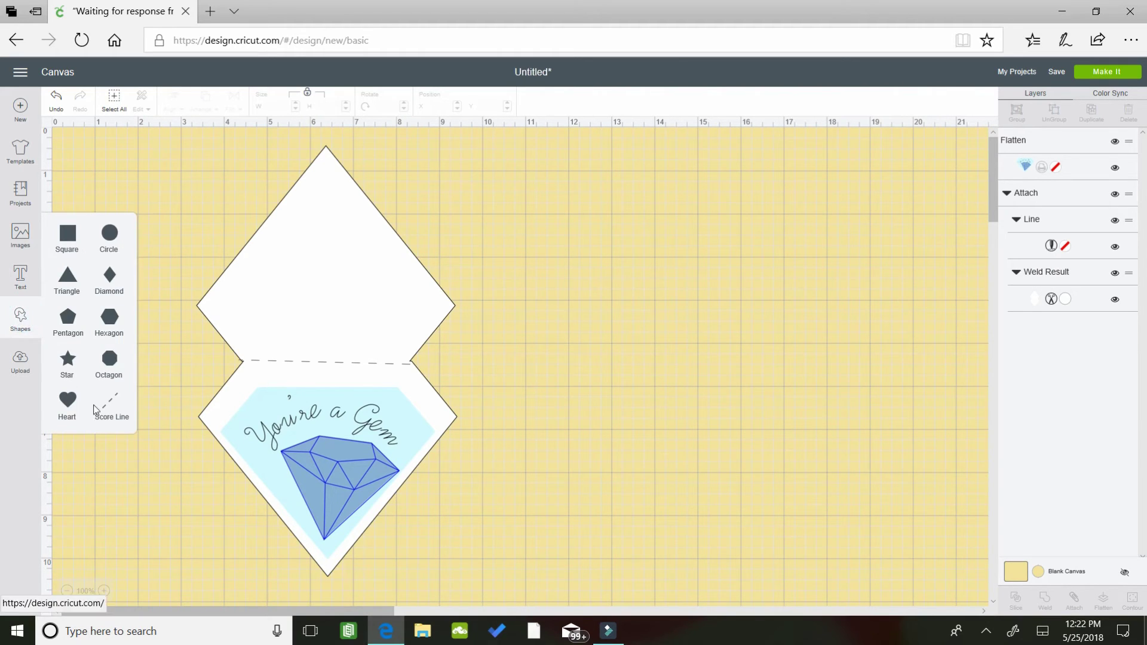
{"action": "left_click", "coordinate": [111, 404]}
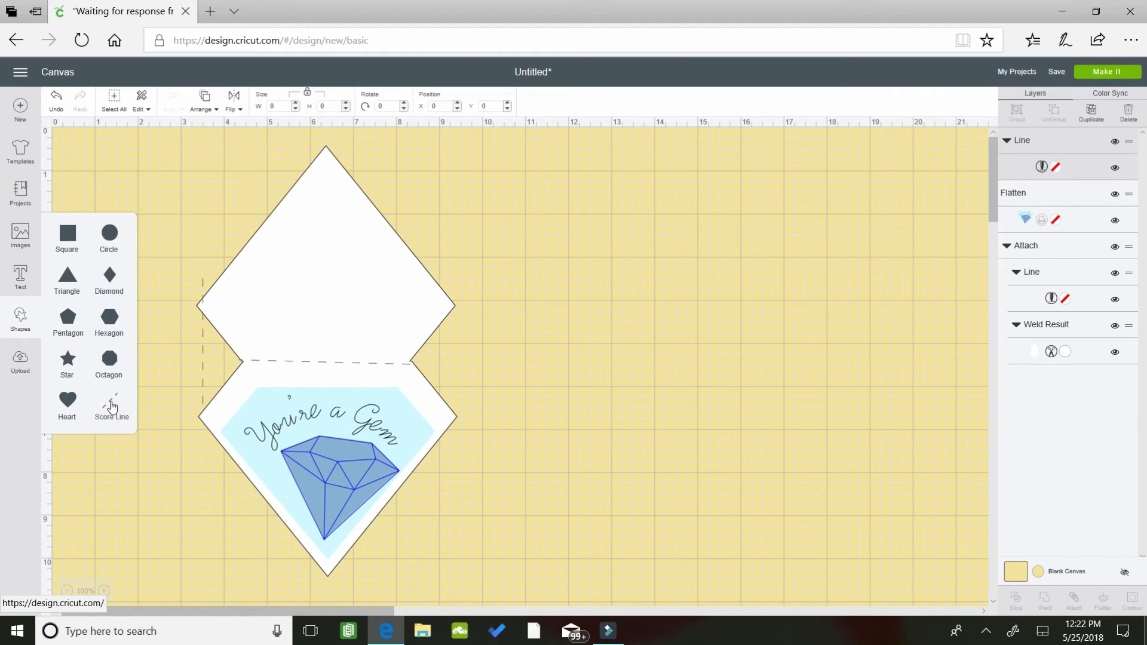
{"action": "left_click_drag", "start_coordinate": [214, 272], "coordinate": [240, 351]}
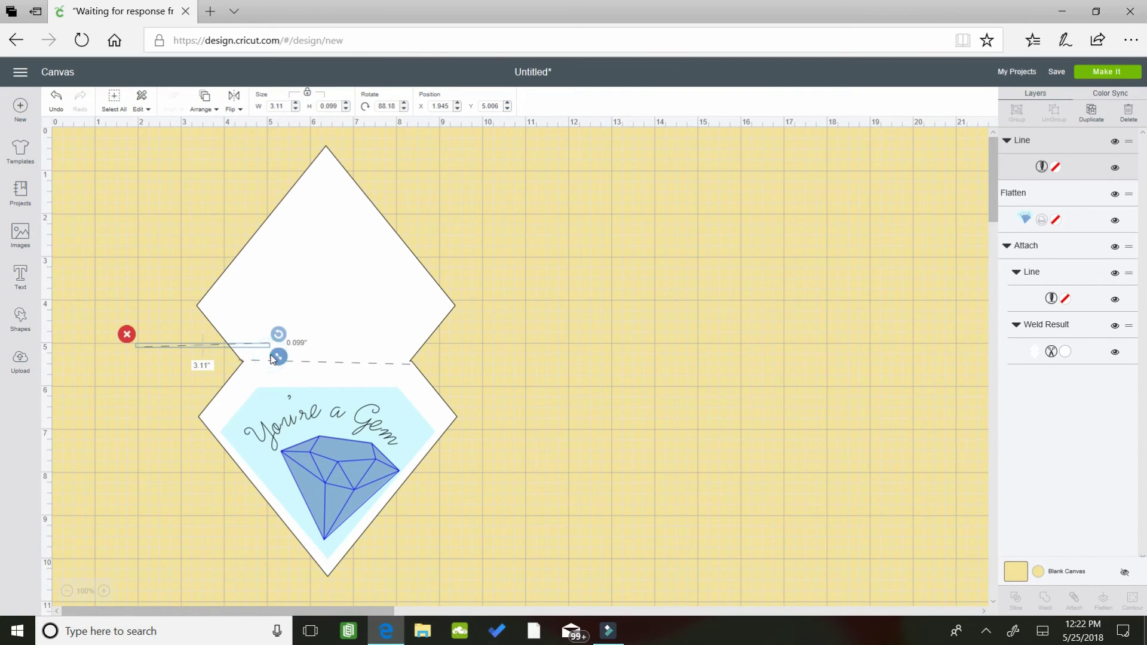
{"action": "left_click_drag", "start_coordinate": [203, 345], "coordinate": [335, 198]}
{"action": "left_click", "coordinate": [503, 247]}
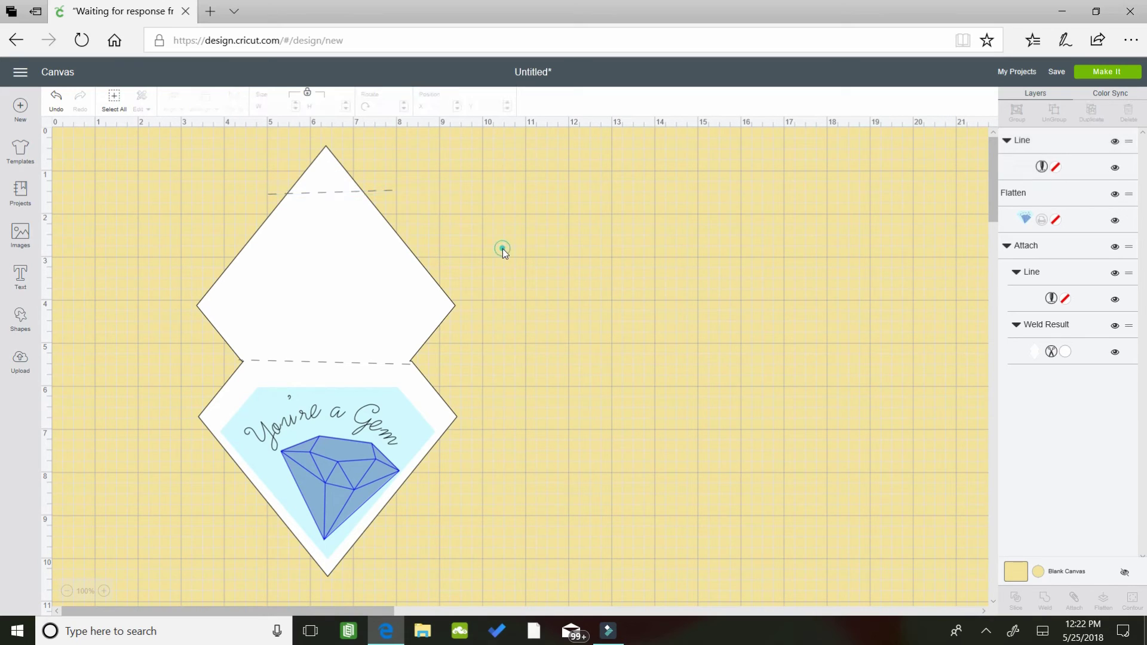
Step: Adjust the second score line's height on the upper diamond, placing it at about X 4.88, Y 1.49
{"action": "left_click", "coordinate": [392, 191]}
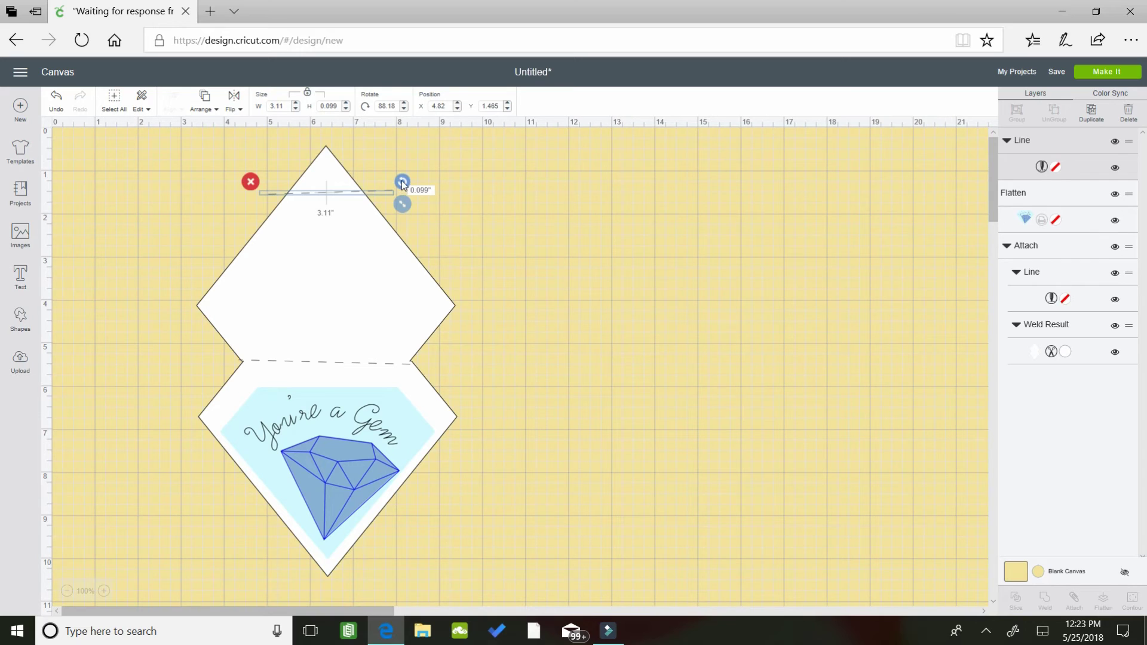
{"action": "mouse_move", "coordinate": [358, 197]}
{"action": "left_mouse_down"}
{"action": "mouse_move", "coordinate": [355, 216]}
{"action": "mouse_move", "coordinate": [350, 169]}
{"action": "mouse_move", "coordinate": [360, 214]}
{"action": "left_mouse_up"}
{"action": "left_click", "coordinate": [535, 288]}
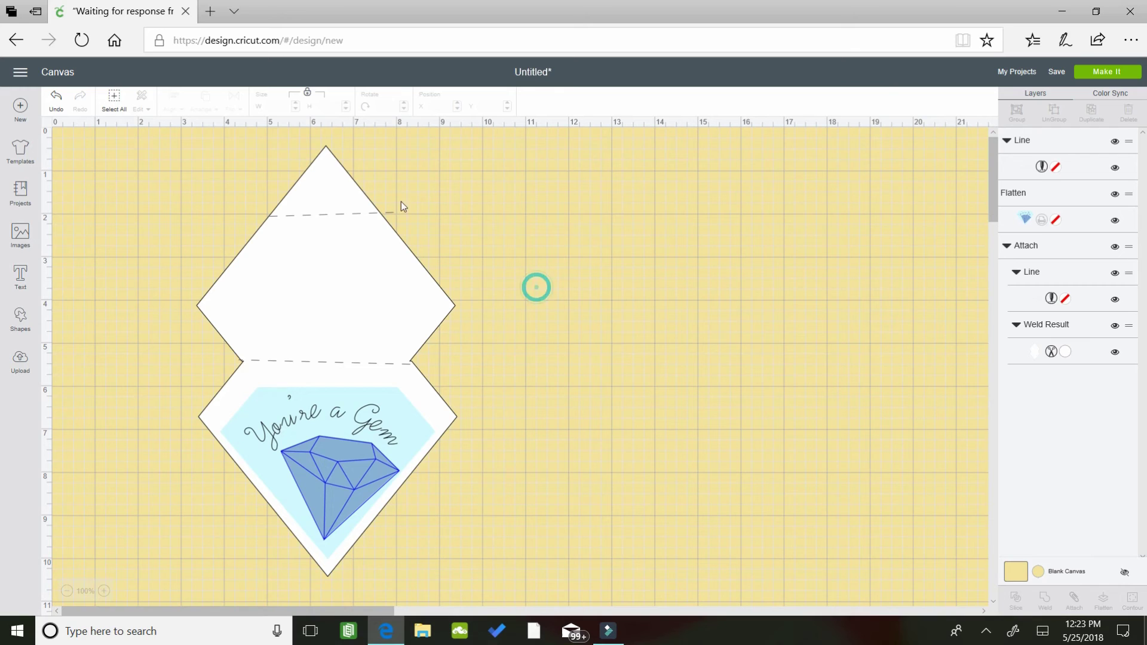
{"action": "left_click_drag", "start_coordinate": [308, 223], "coordinate": [311, 200]}
{"action": "left_click", "coordinate": [547, 297]}
{"action": "left_click", "coordinate": [229, 155]}
{"action": "left_click_drag", "start_coordinate": [379, 330], "coordinate": [401, 324]}
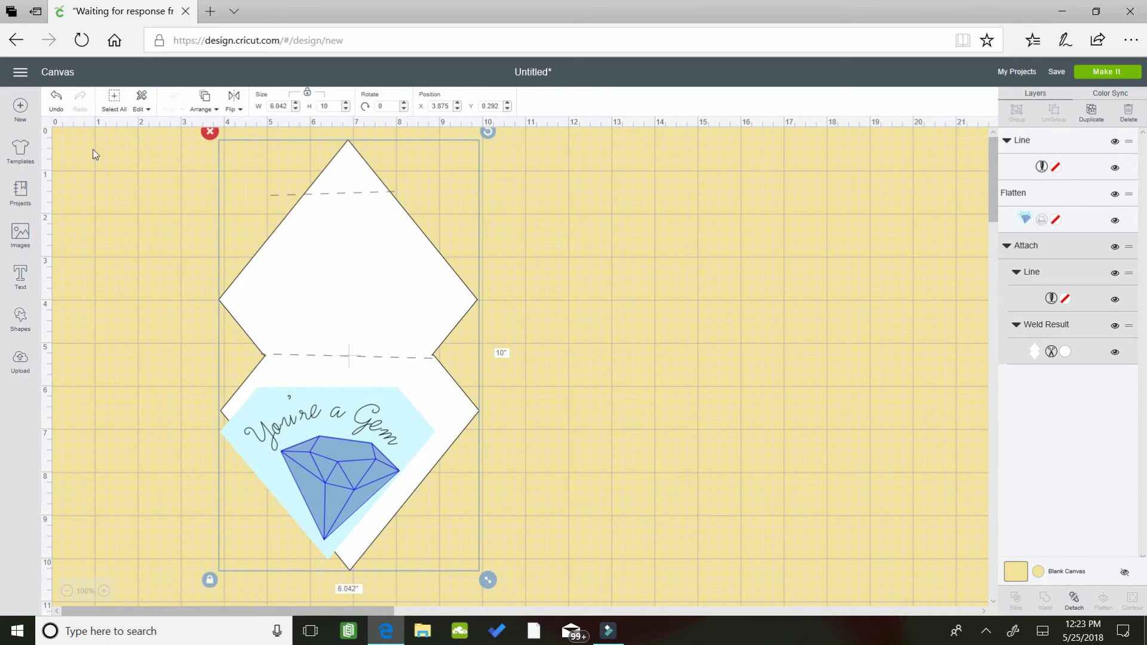
{"action": "left_click", "coordinate": [56, 98]}
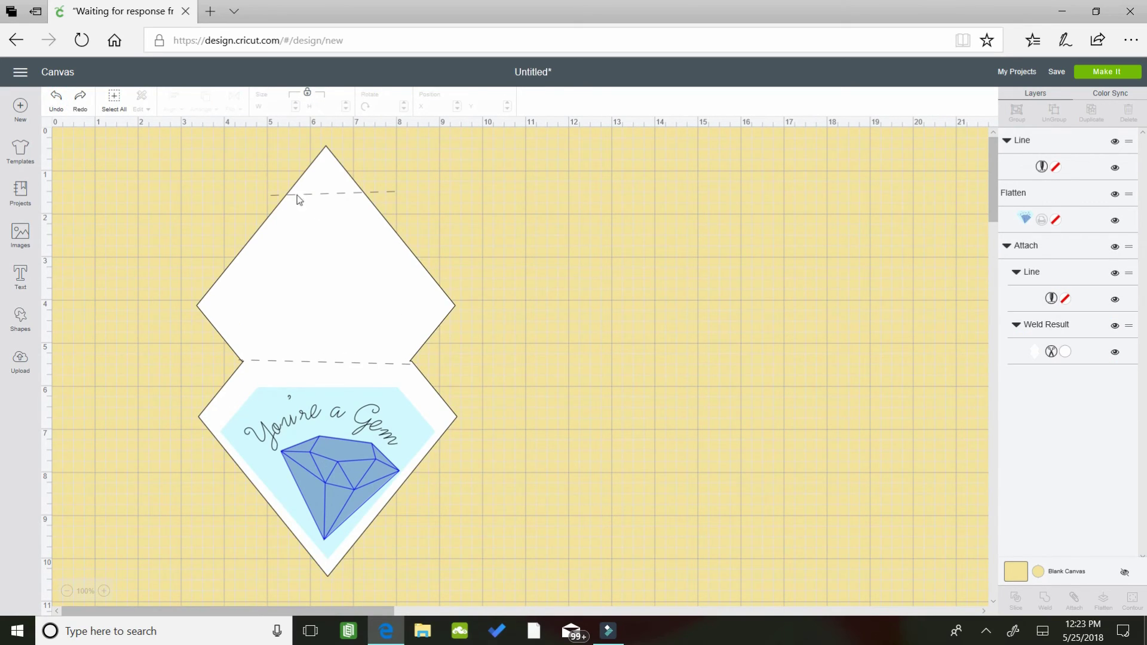
Step: Rotate the second score line slightly to about 88.11° and nudge the card shape to about X 3.39, Y 0.43
{"action": "left_click", "coordinate": [377, 192]}
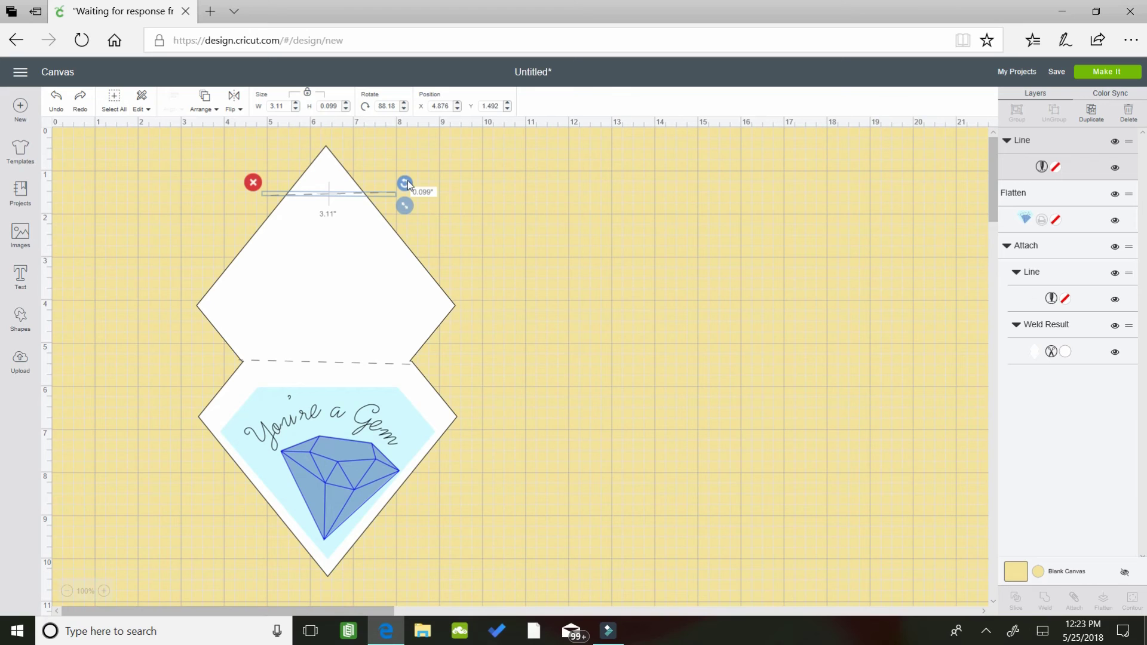
{"action": "left_click", "coordinate": [406, 182]}
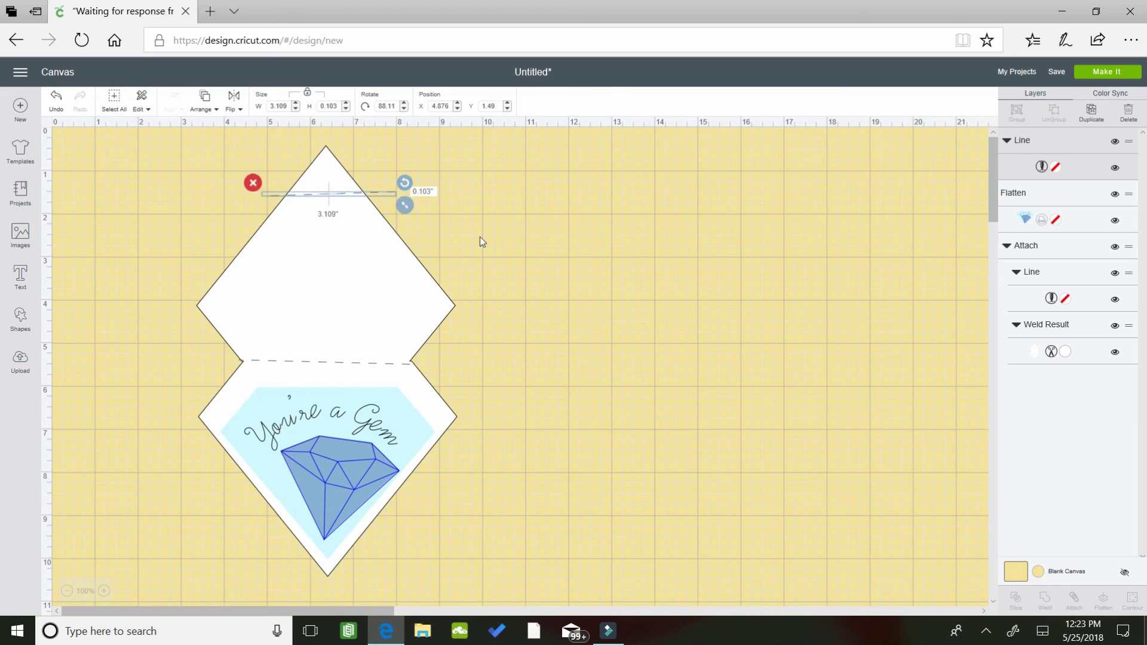
{"action": "left_click", "coordinate": [504, 267]}
{"action": "left_click", "coordinate": [226, 148]}
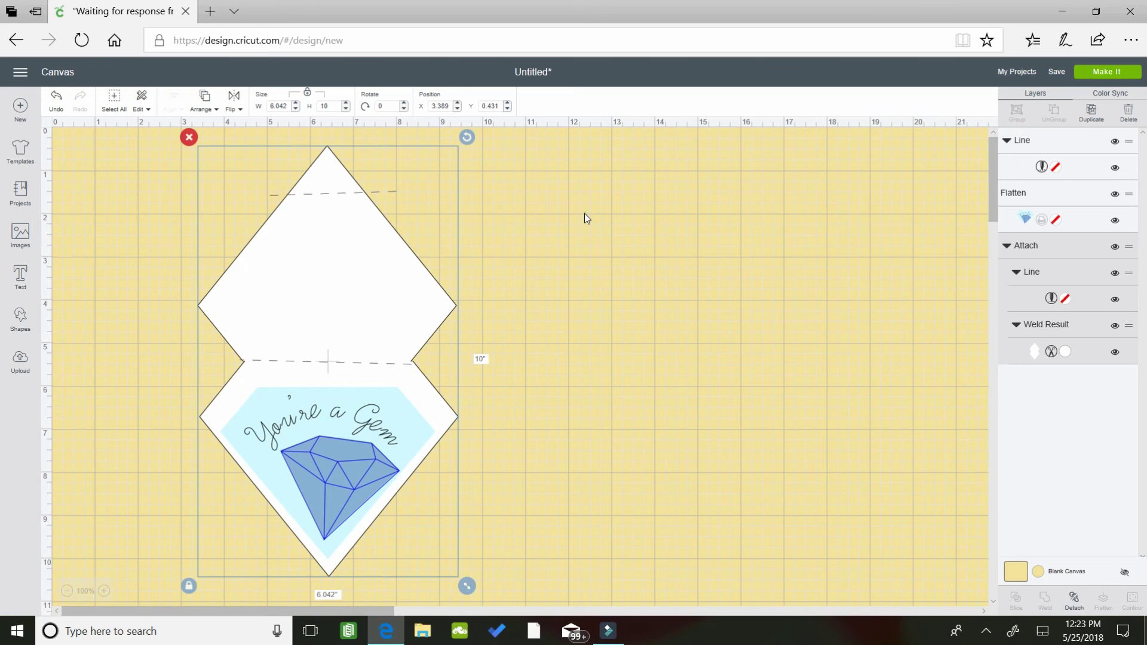
{"action": "left_click", "coordinate": [569, 215]}
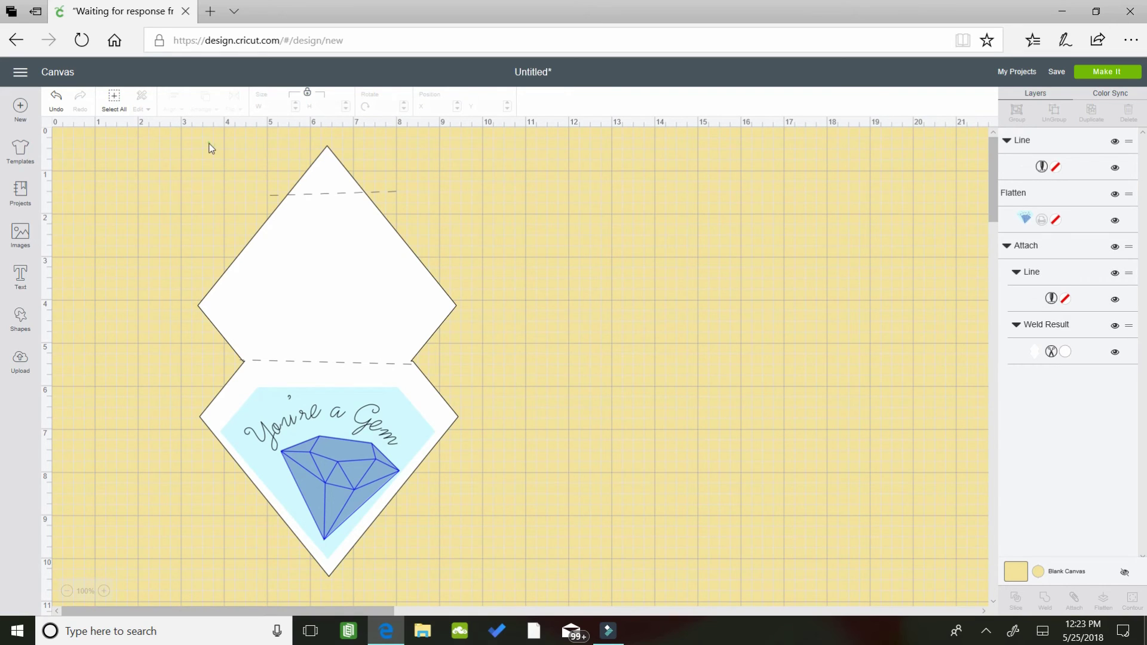
Step: Attach the second score line, the gem design and the card base together as one piece
{"action": "left_click_drag", "start_coordinate": [208, 140], "coordinate": [453, 488]}
{"action": "right_click", "coordinate": [364, 273]}
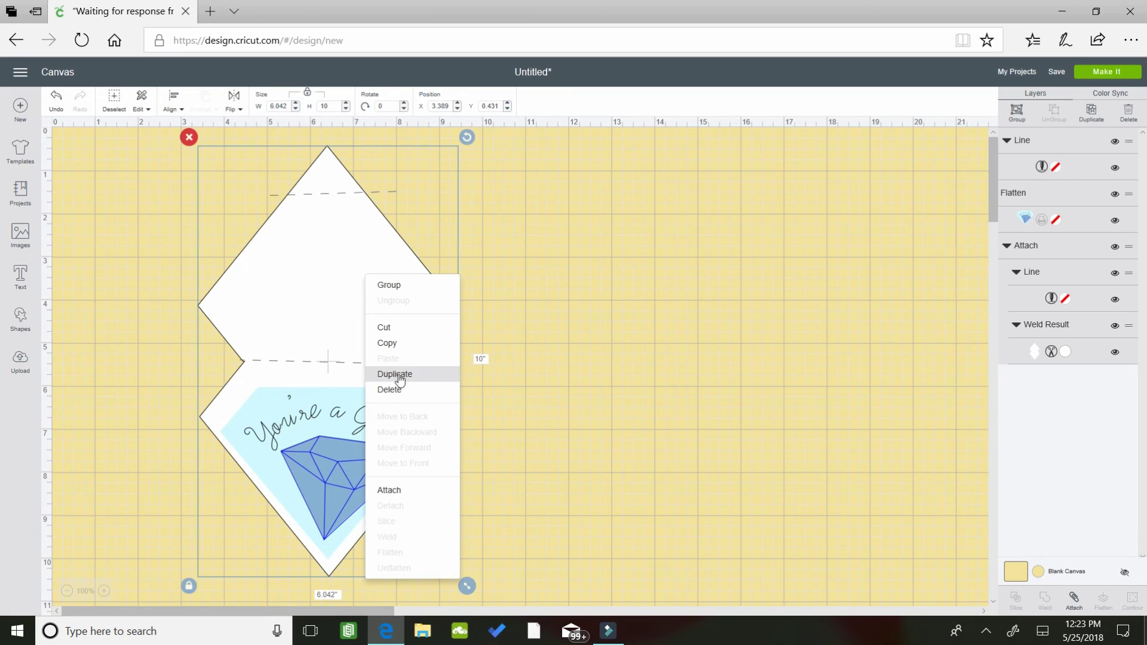
{"action": "left_click", "coordinate": [401, 489]}
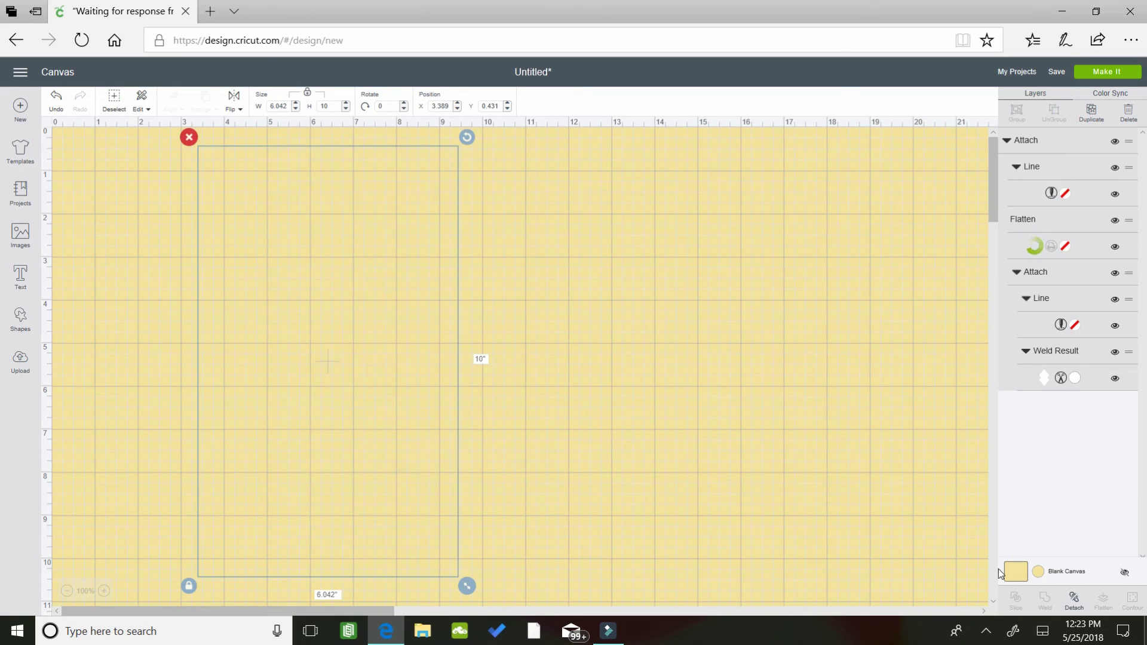